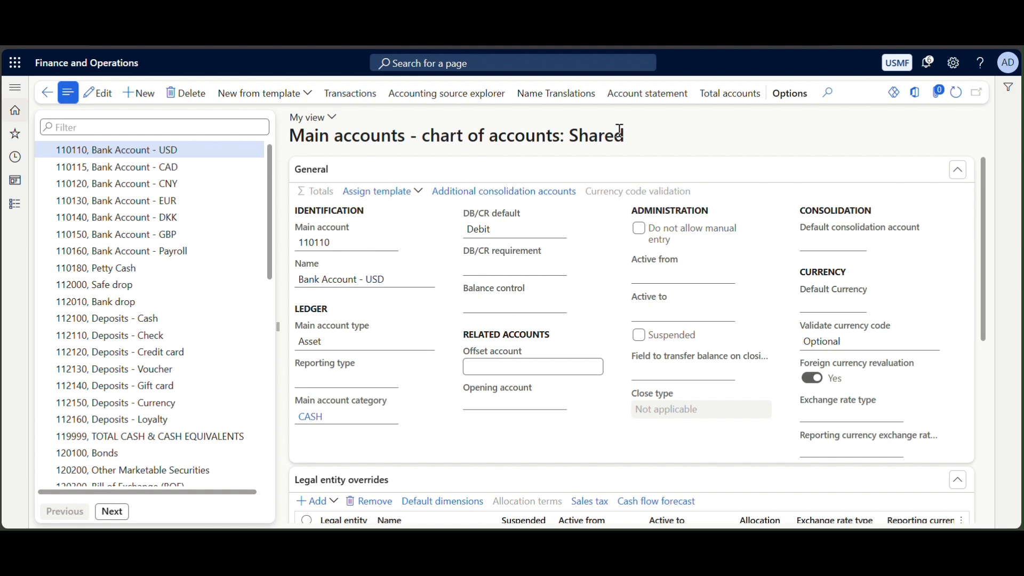
- Filter the Dynamics 365 main account list on 110, then narrow it to 110110
{"action": "double_click", "coordinate": [595, 143]}
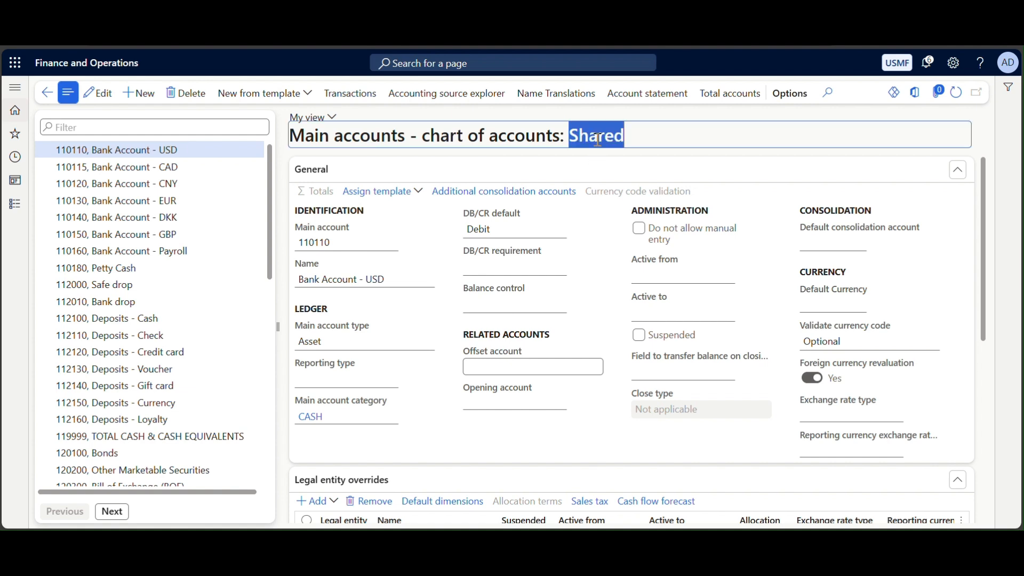
{"action": "left_click", "coordinate": [214, 121]}
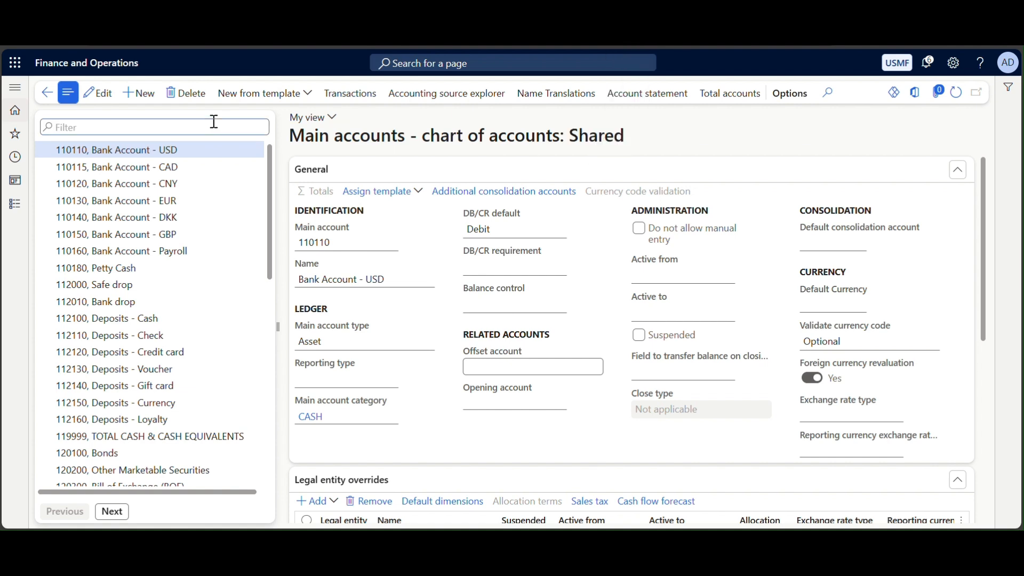
{"action": "type", "text": "11"}
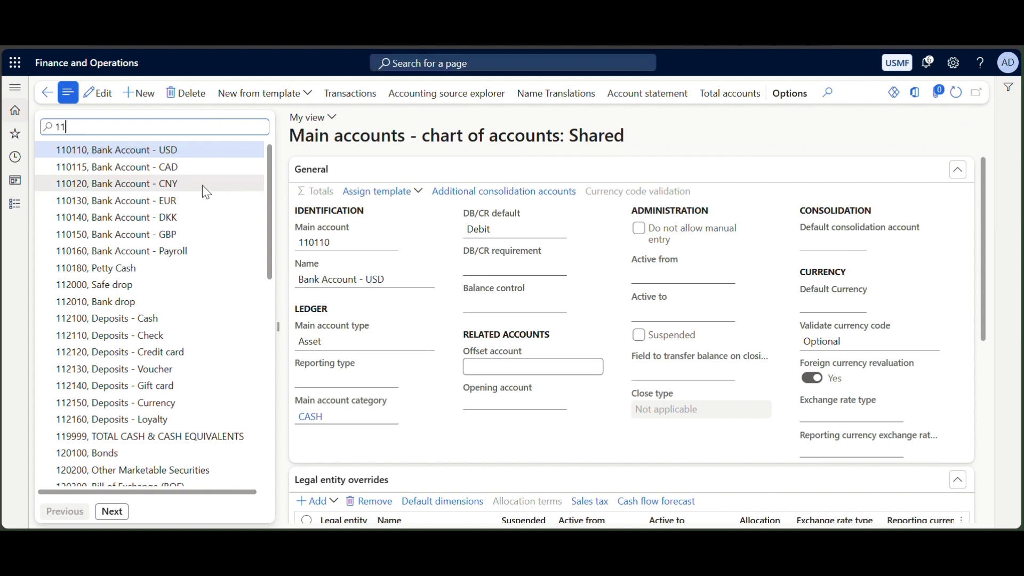
{"action": "type", "text": "0"}
{"action": "key", "text": "Return"}
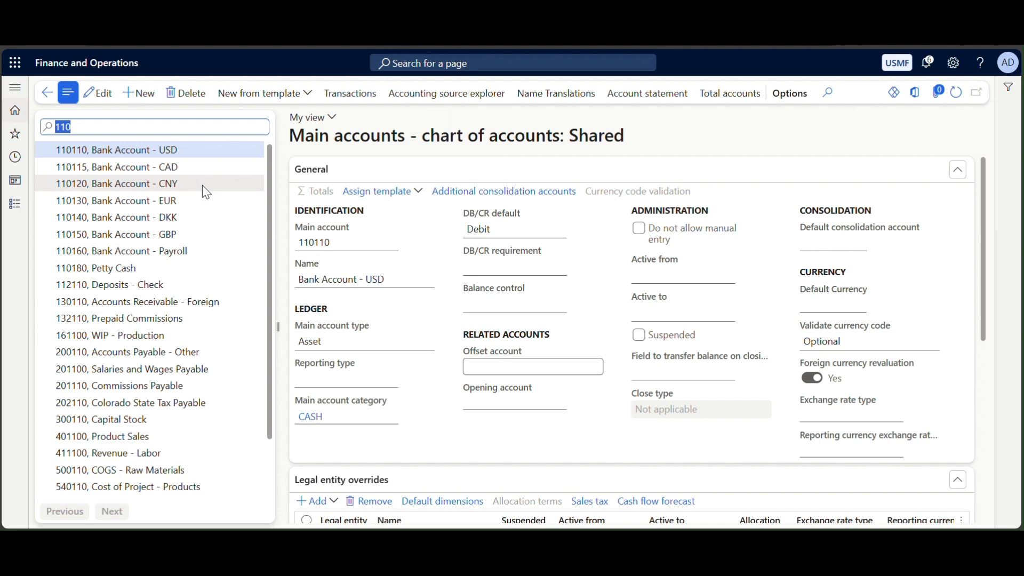
{"action": "left_click", "coordinate": [229, 128]}
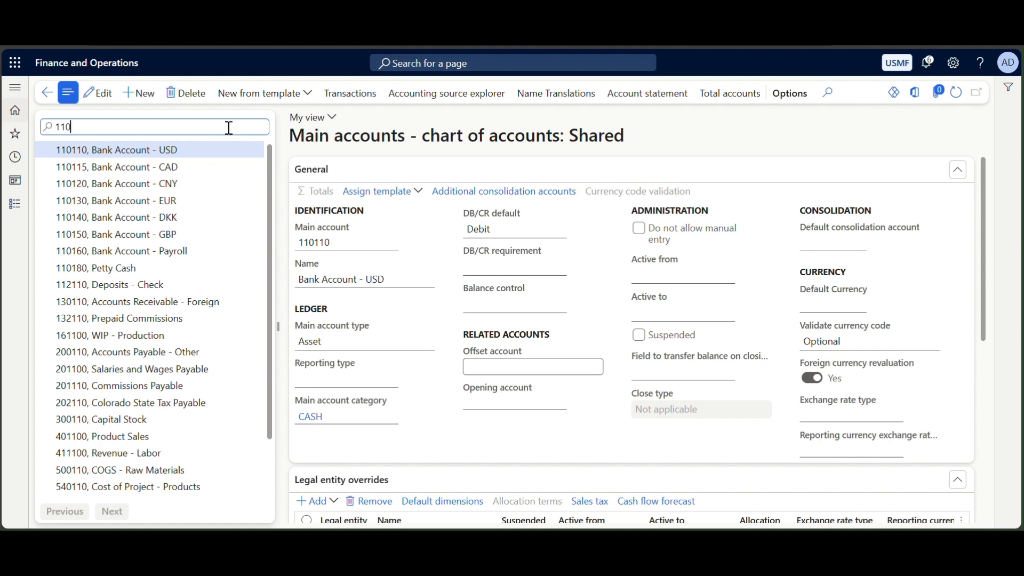
{"action": "type", "text": "110"}
{"action": "key", "text": "Return"}
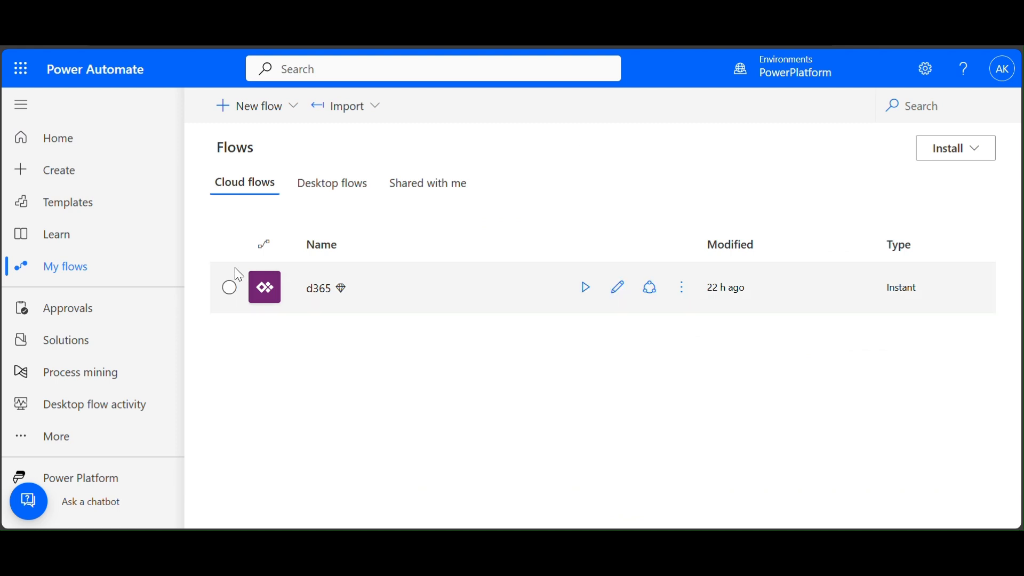
- Create an instant cloud flow triggered by 'When Power Apps calls a flow (V2)'
{"action": "left_click", "coordinate": [289, 122]}
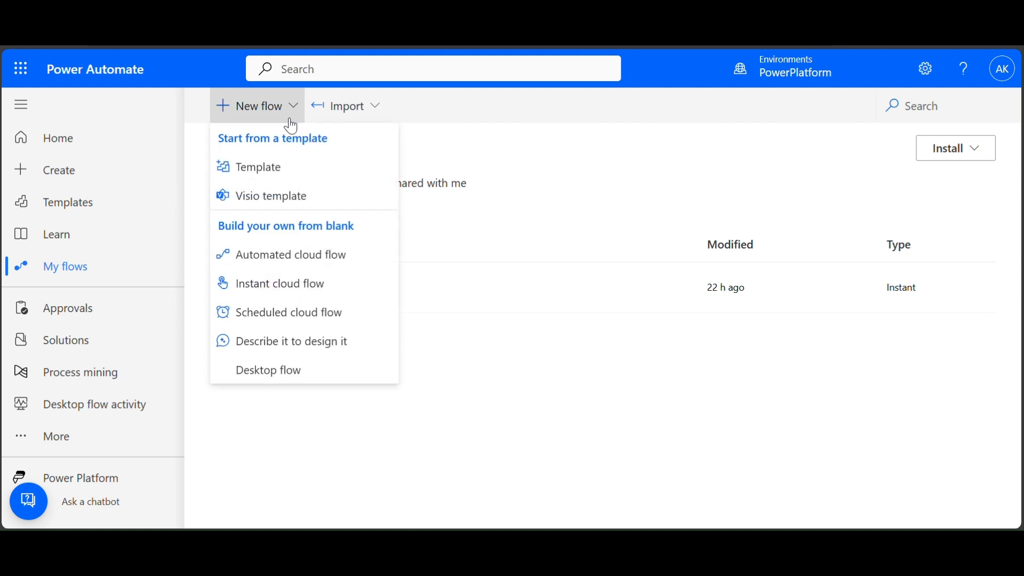
{"action": "left_click", "coordinate": [288, 297]}
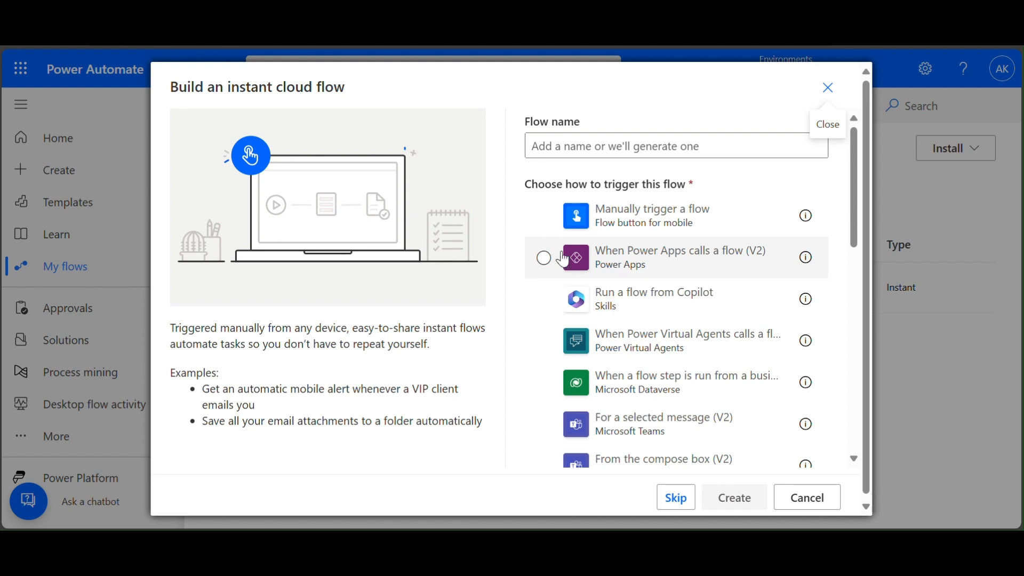
{"action": "left_click", "coordinate": [544, 258]}
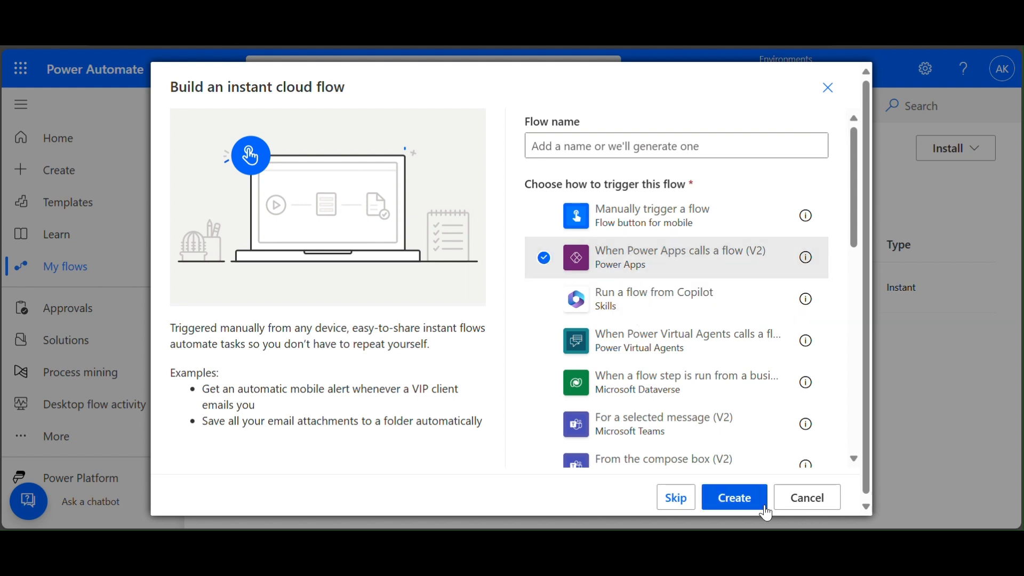
{"action": "left_click", "coordinate": [744, 498]}
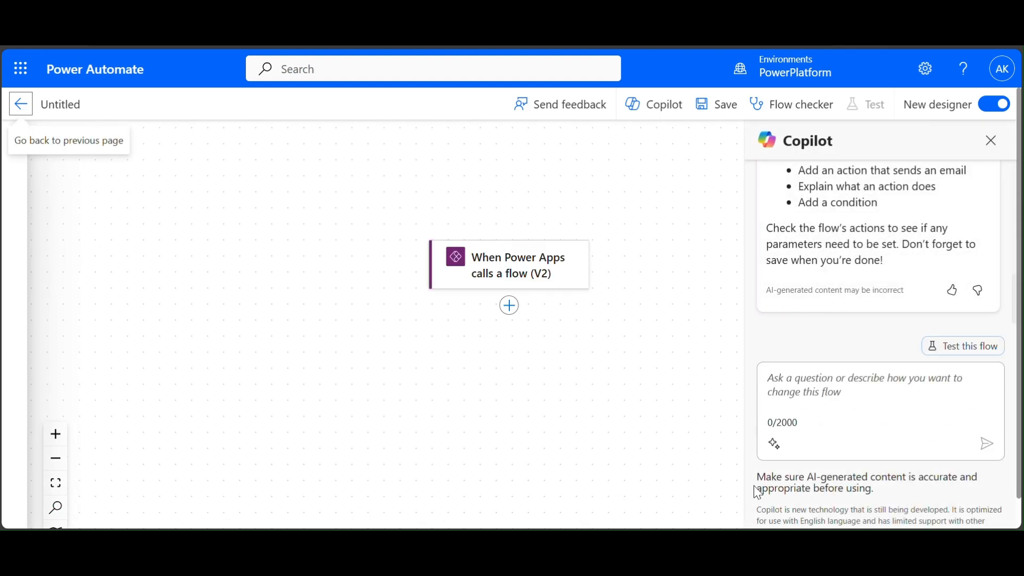
- Close the Copilot panel and show the Power Apps trigger's parameter settings
{"action": "left_click", "coordinate": [991, 141]}
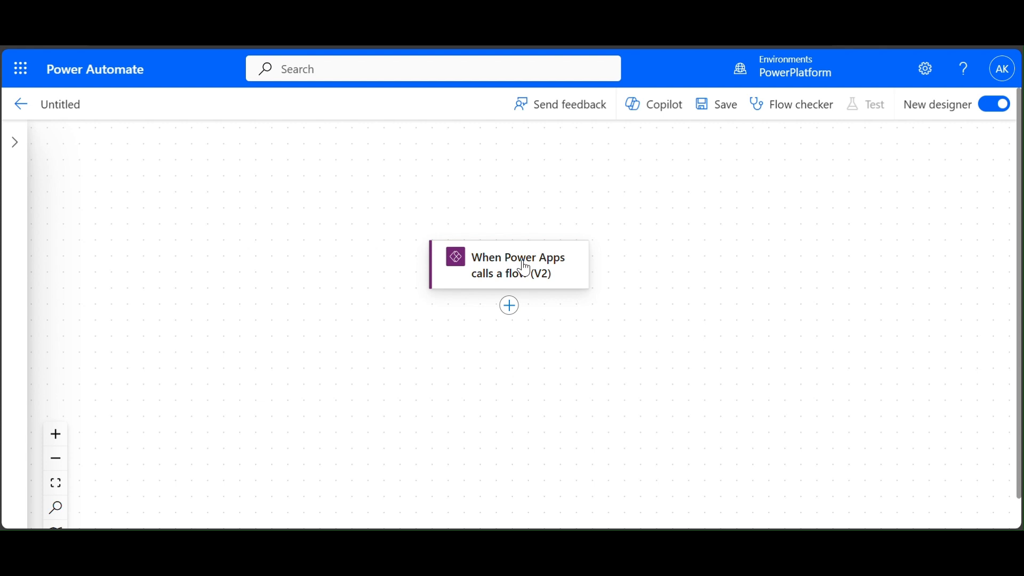
{"action": "left_click", "coordinate": [509, 306]}
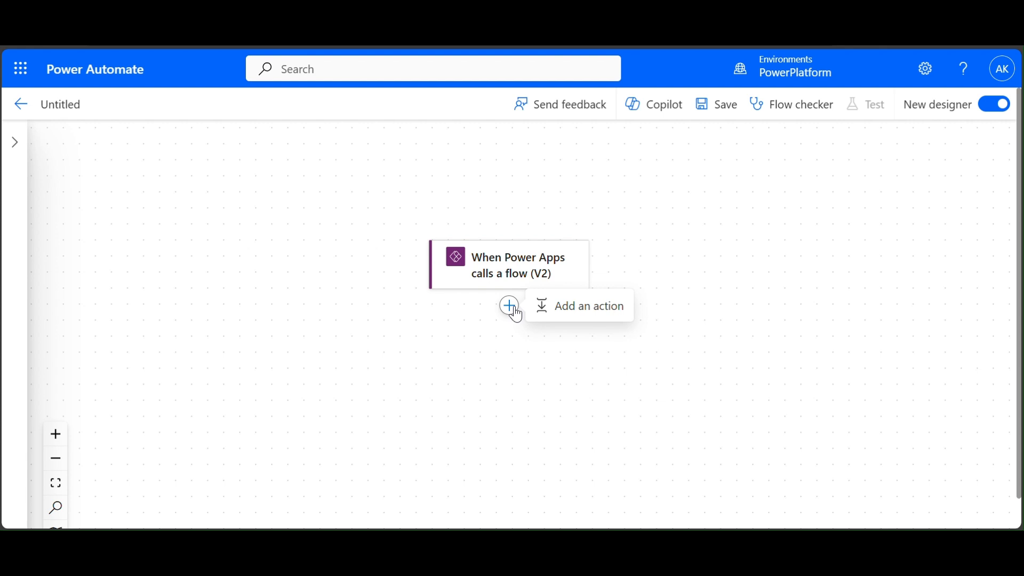
{"action": "left_click", "coordinate": [610, 313]}
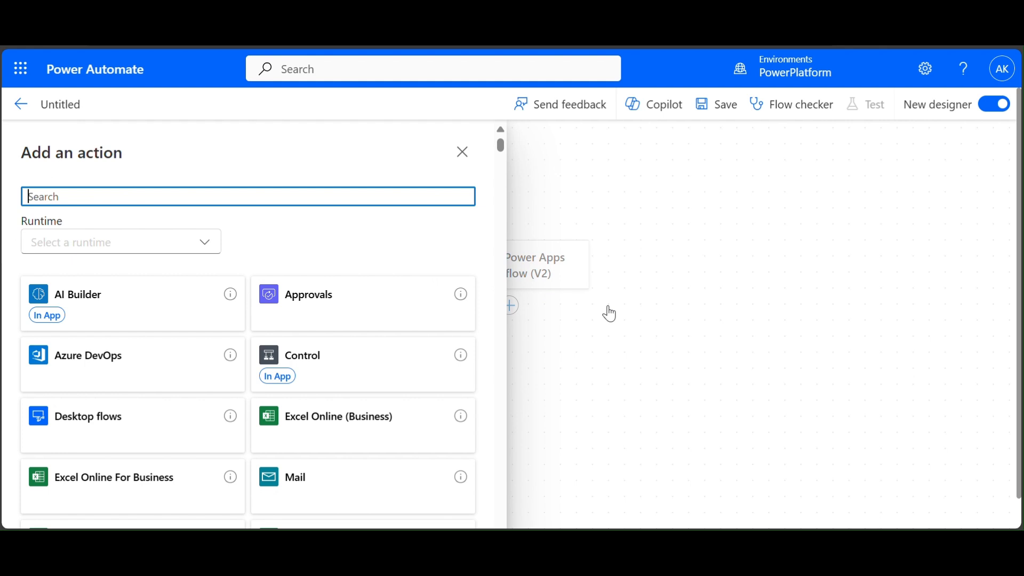
{"action": "left_click", "coordinate": [461, 152]}
{"action": "left_click", "coordinate": [514, 266]}
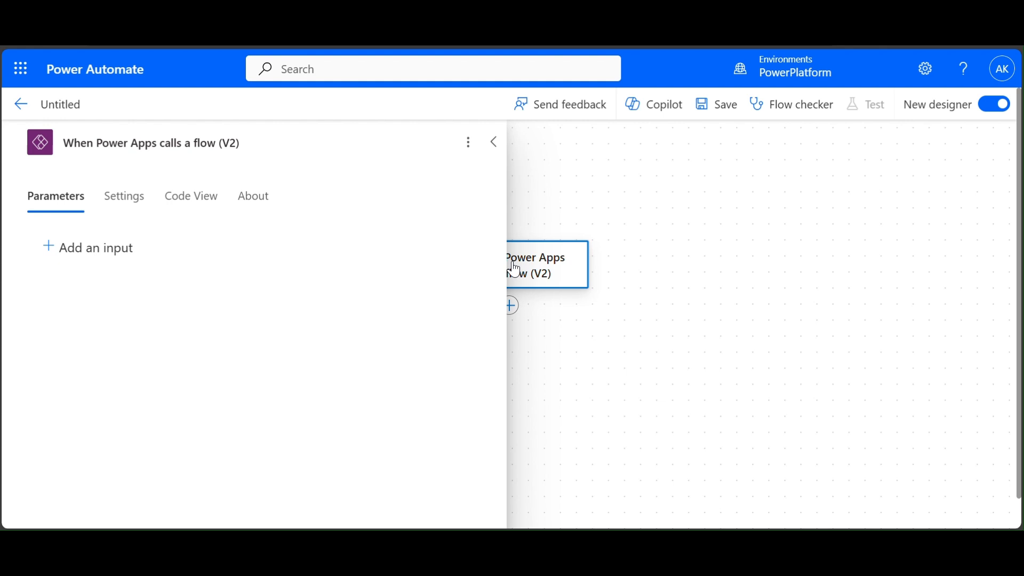
- Add text inputs MainAccountId and AccountName to the Power Apps trigger
{"action": "left_click", "coordinate": [111, 252]}
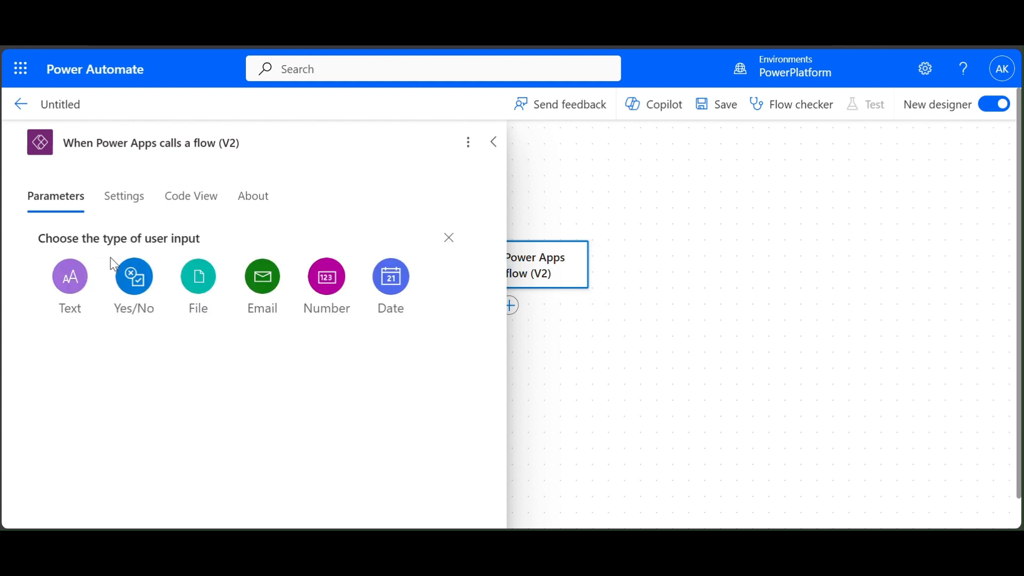
{"action": "left_click", "coordinate": [79, 291]}
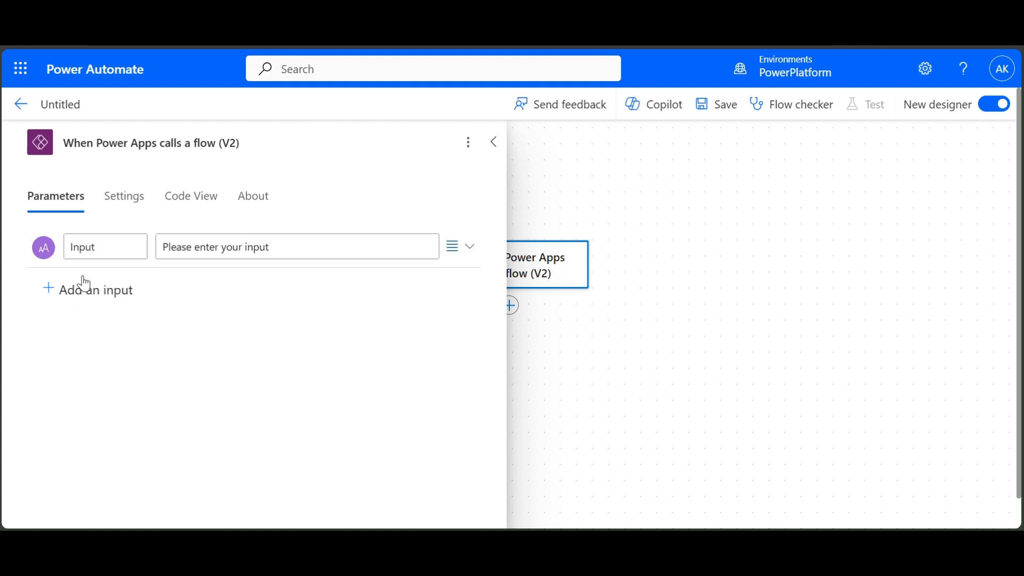
{"action": "double_click", "coordinate": [122, 244]}
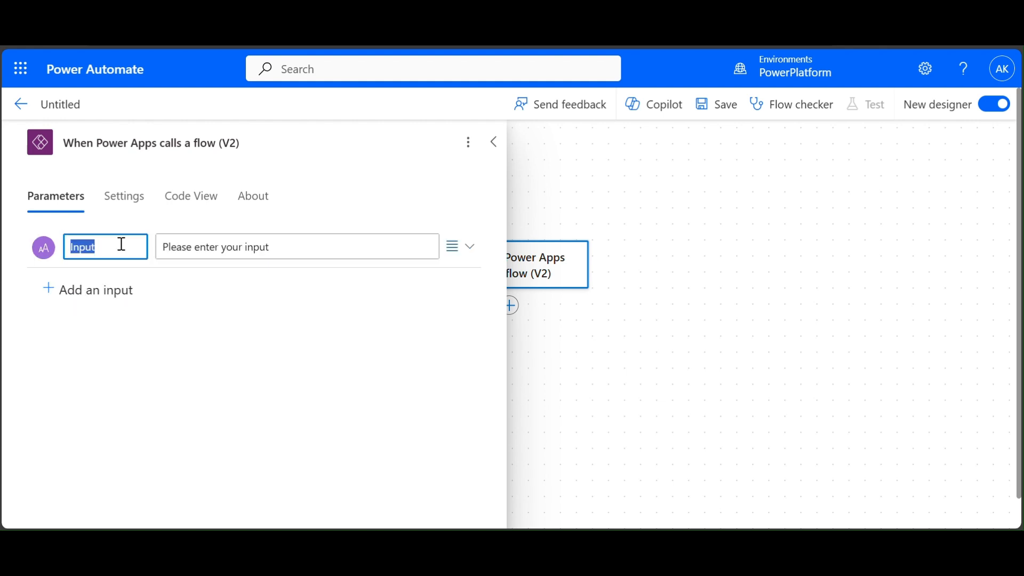
{"action": "type", "text": "MainAccountID"}
{"action": "key", "text": "BackSpace"}
{"action": "type", "text": "d"}
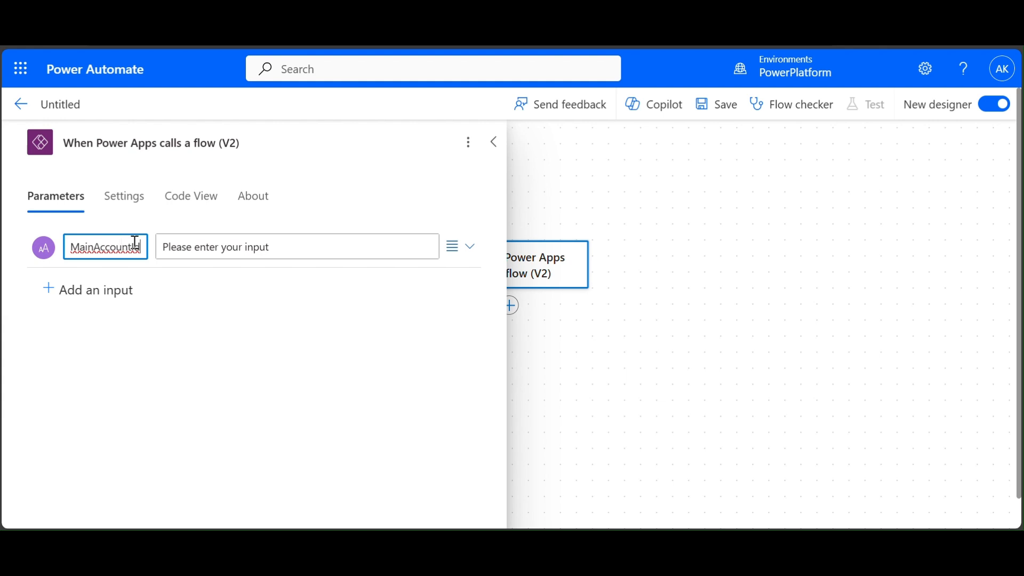
{"action": "left_click", "coordinate": [95, 301]}
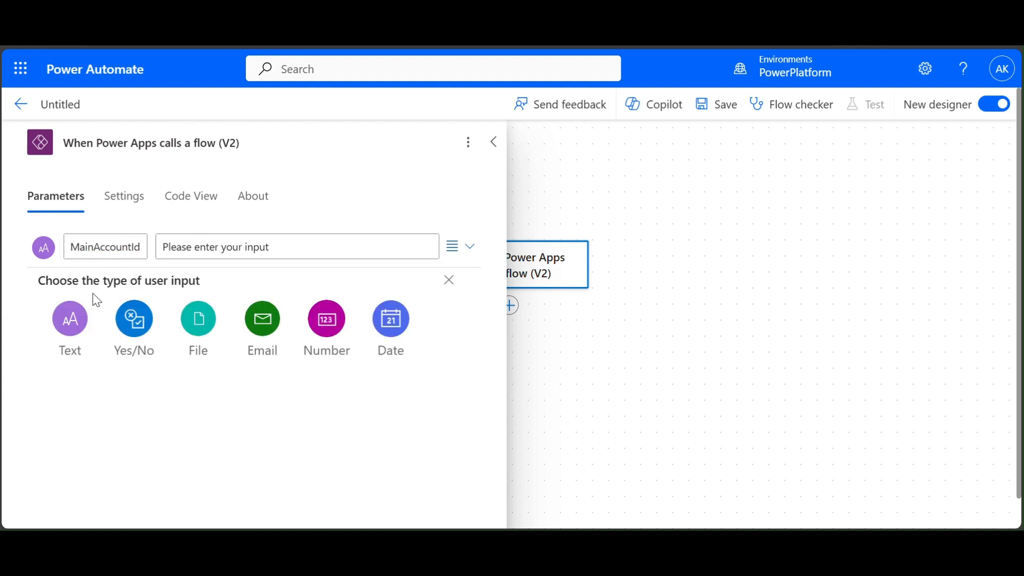
{"action": "left_click", "coordinate": [84, 318]}
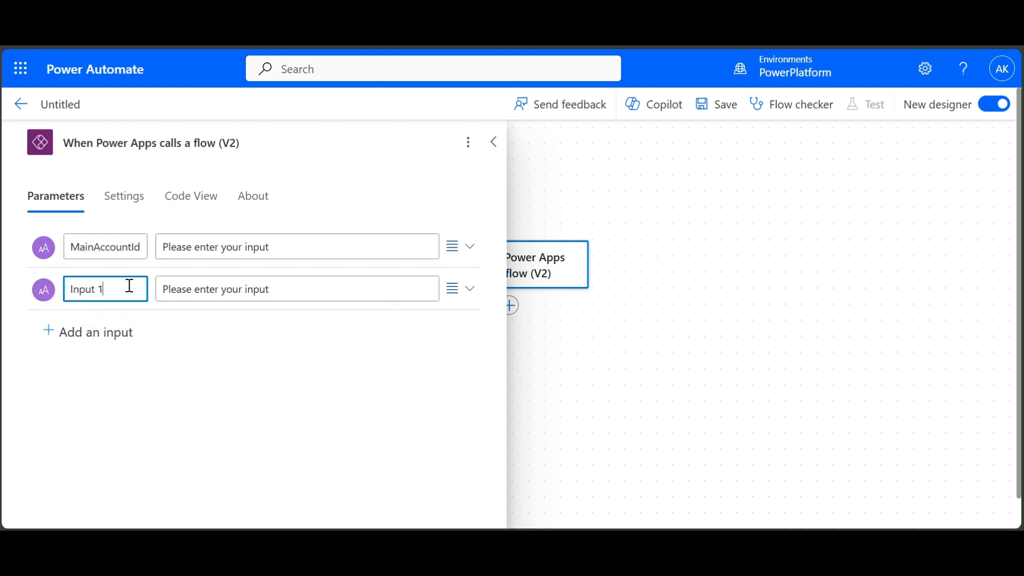
{"action": "left_click_drag", "start_coordinate": [130, 287], "coordinate": [9, 288]}
{"action": "type", "text": "AccountName"}
- Add text inputs AccountType and ChartOfAccount, then close the trigger settings
{"action": "left_click", "coordinate": [69, 331]}
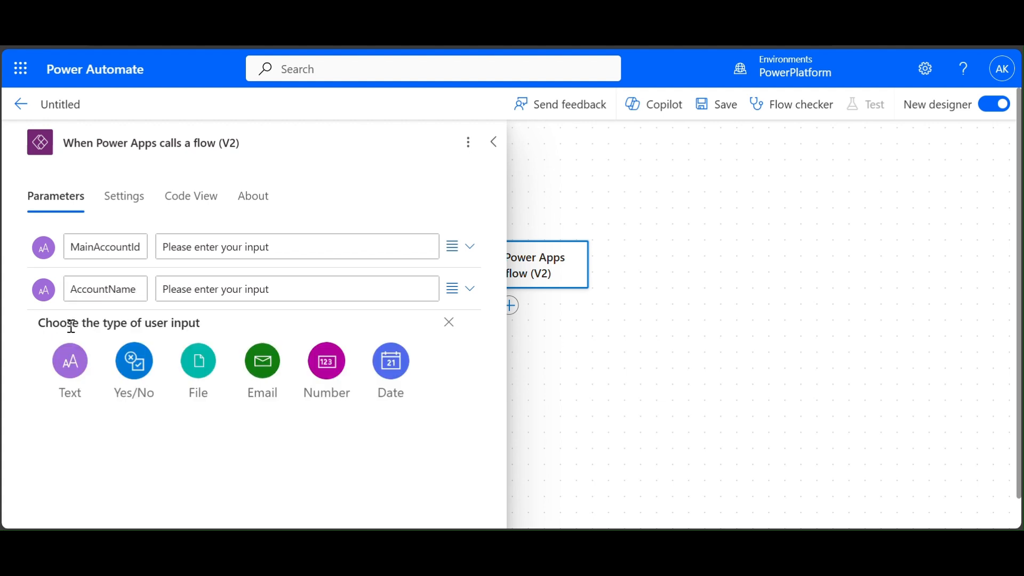
{"action": "left_click", "coordinate": [70, 361]}
{"action": "left_click", "coordinate": [87, 332]}
{"action": "type", "text": "AccountT"}
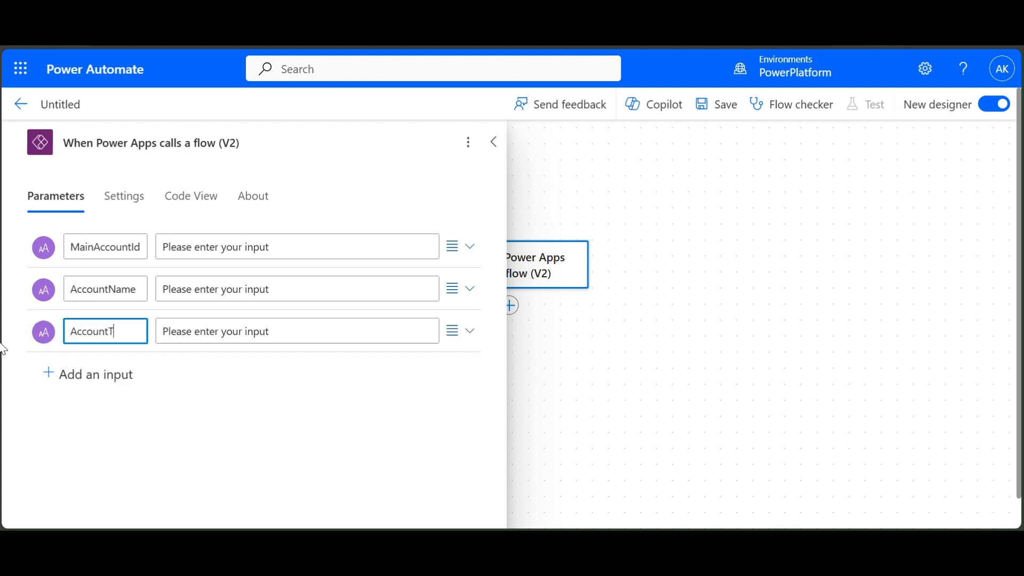
{"action": "type", "text": "ype"}
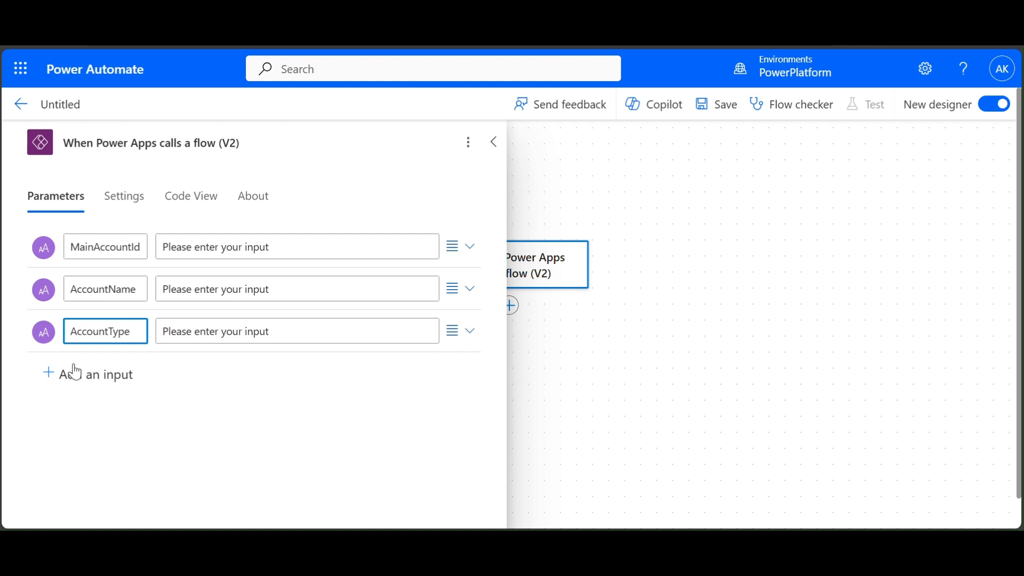
{"action": "left_click", "coordinate": [77, 373]}
{"action": "left_click", "coordinate": [74, 406]}
{"action": "left_click", "coordinate": [122, 377]}
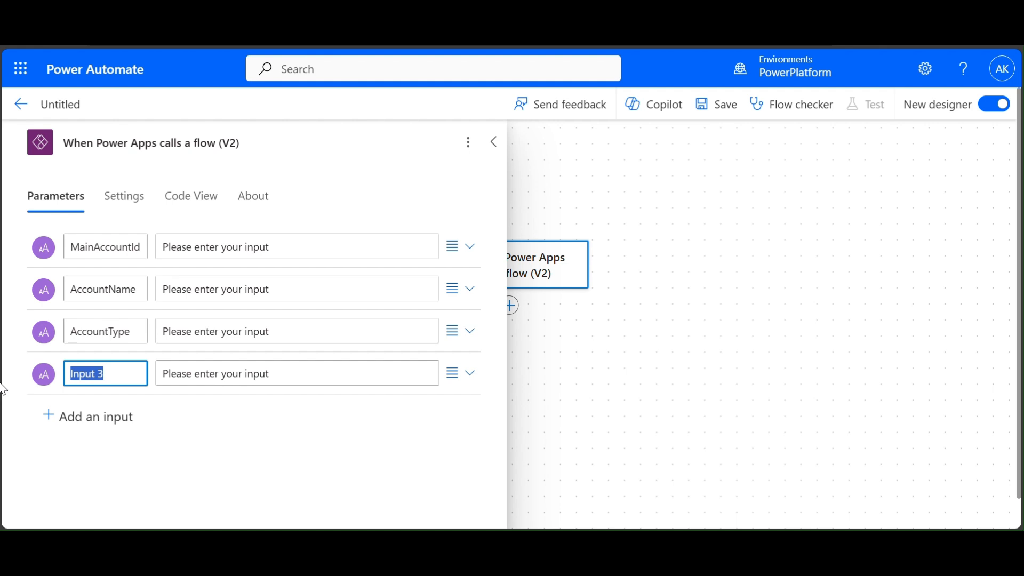
{"action": "type", "text": "ChartOfAccount"}
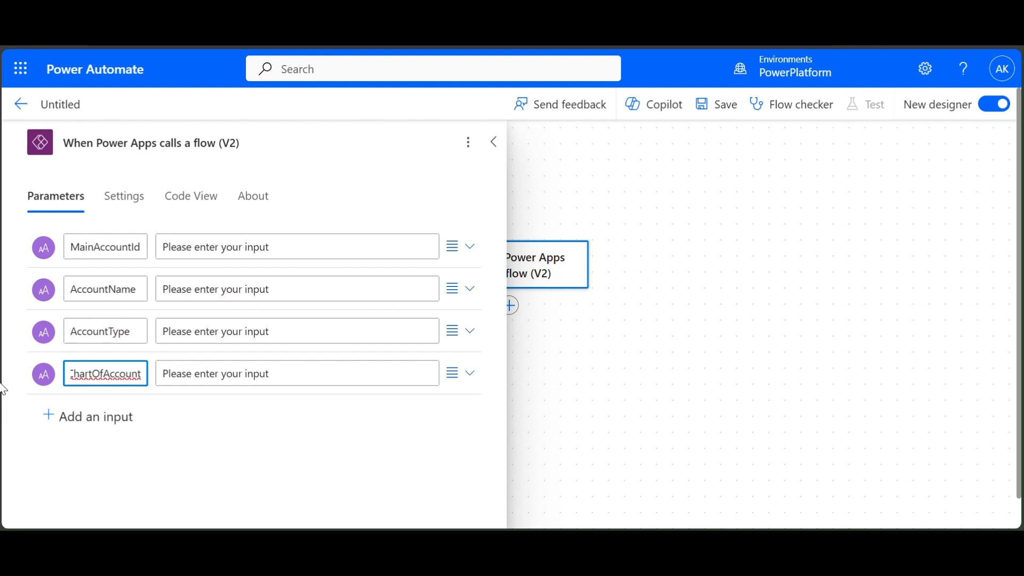
{"action": "left_click", "coordinate": [354, 464]}
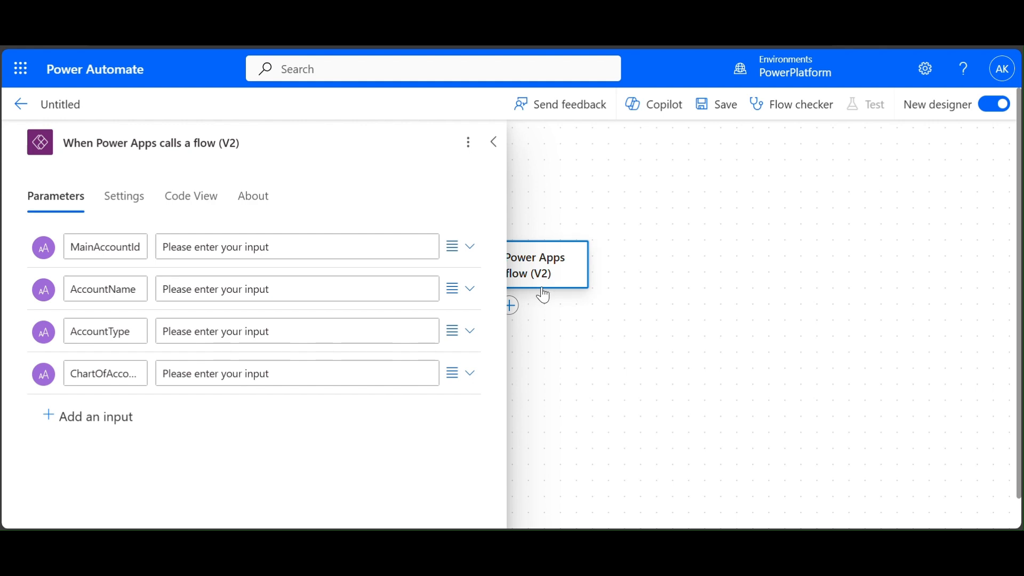
{"action": "left_click", "coordinate": [637, 384]}
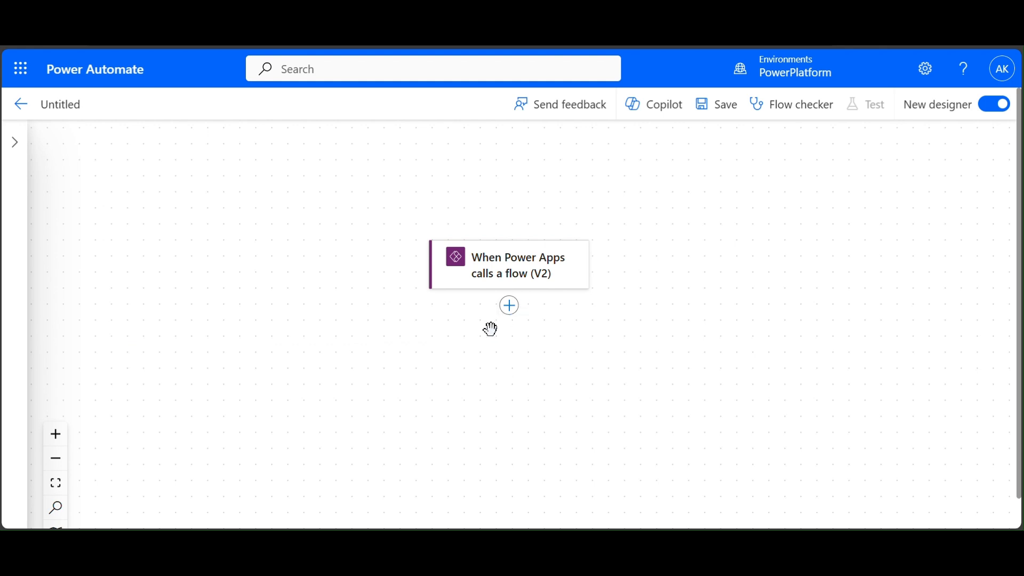
- Browse the Approvals connector's actions for a new step after the trigger
{"action": "left_click", "coordinate": [513, 314]}
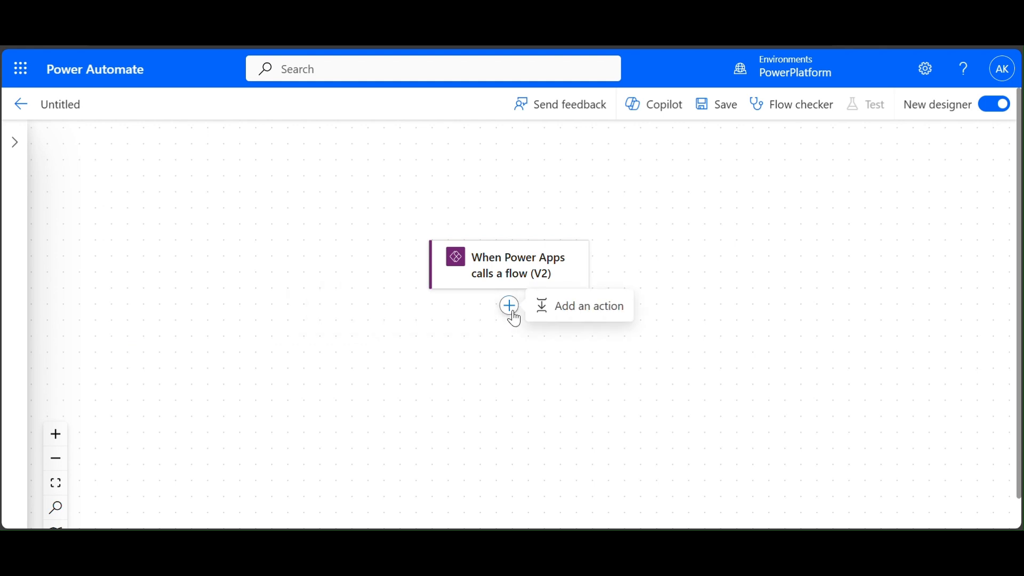
{"action": "left_click", "coordinate": [613, 308]}
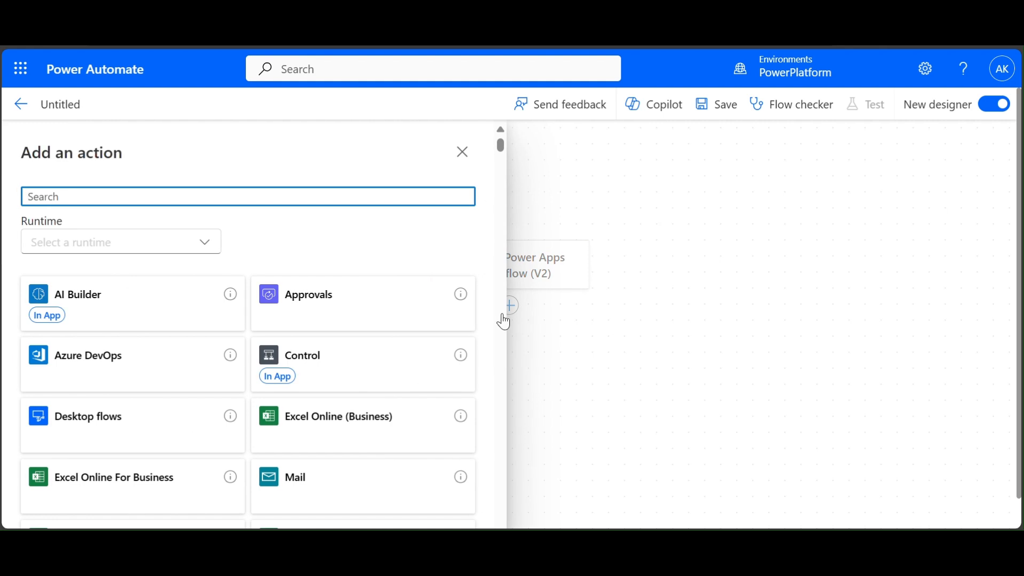
{"action": "left_click", "coordinate": [345, 304]}
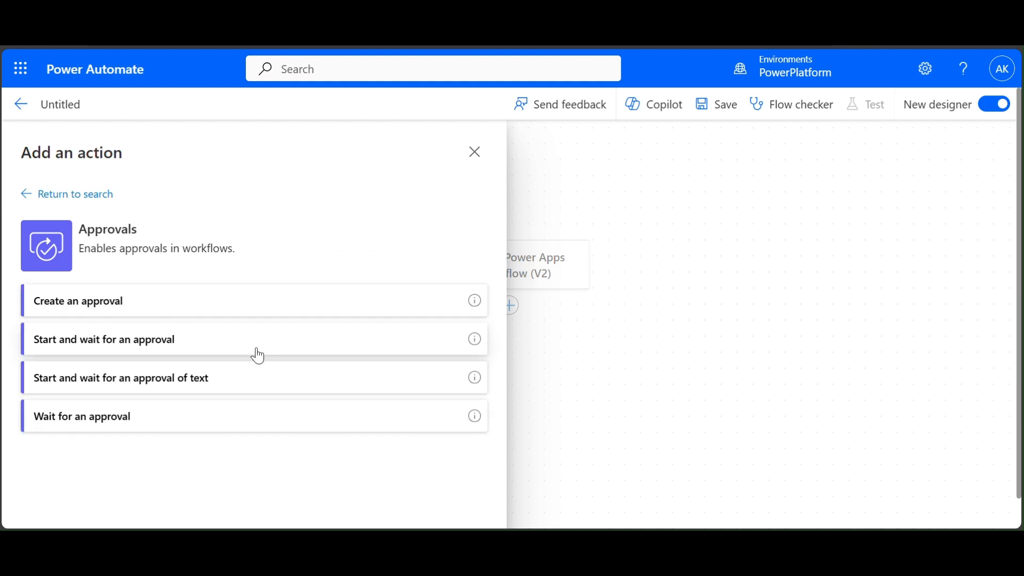
- Add a Start and wait for an approval action using Approve/Reject - First to respond
{"action": "left_click", "coordinate": [136, 341]}
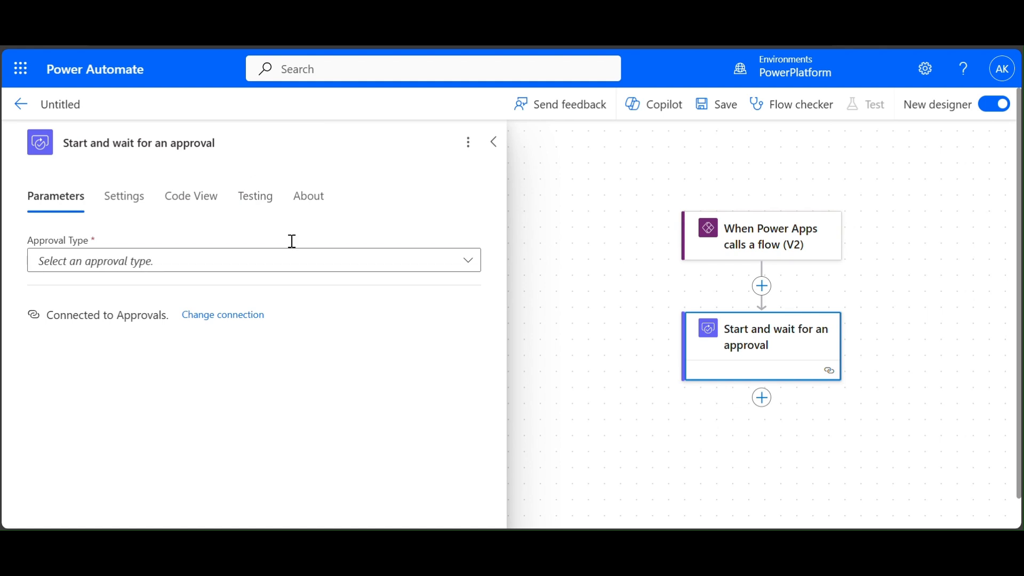
{"action": "left_click", "coordinate": [468, 262]}
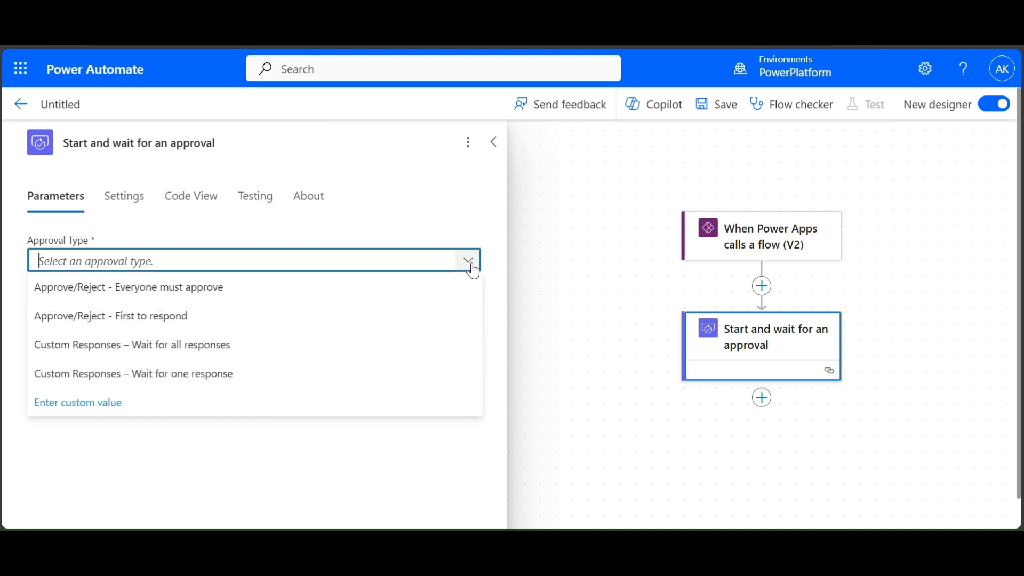
{"action": "left_click", "coordinate": [245, 320]}
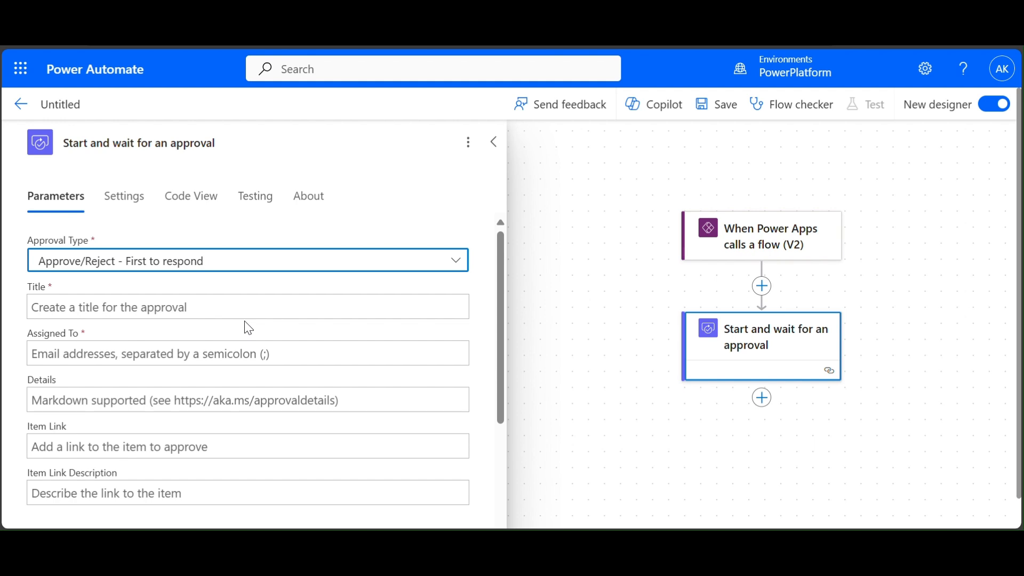
- Title the approval 'Create a new Main Account in D365'
{"action": "left_click", "coordinate": [280, 308]}
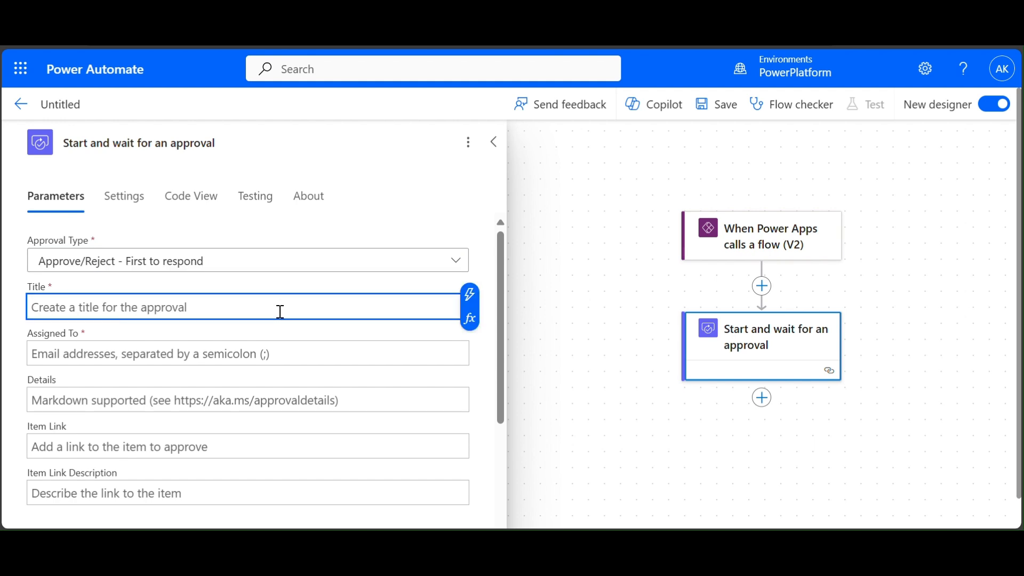
{"action": "type", "text": "C"}
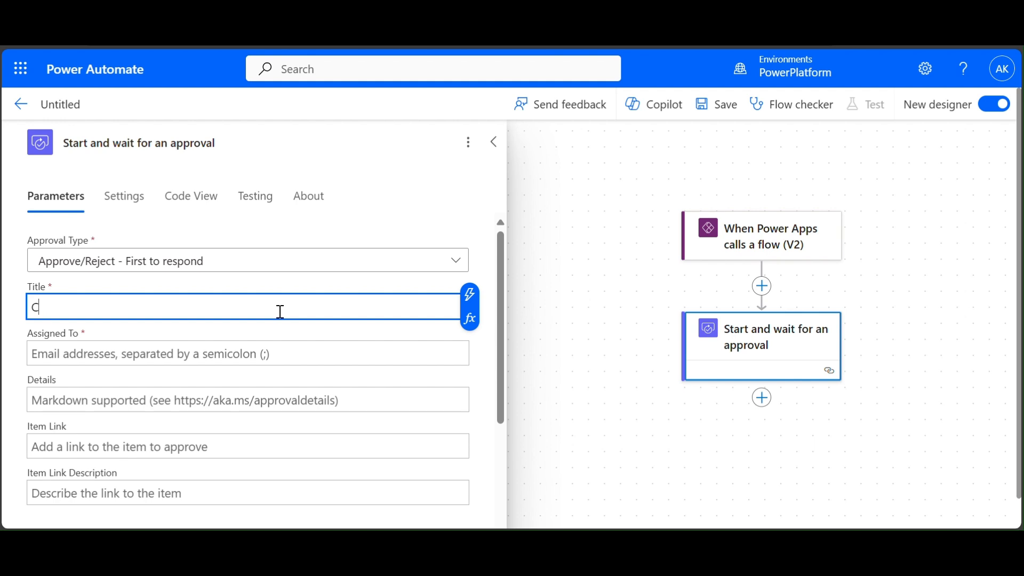
{"action": "type", "text": "reate a new Main Account in D365"}
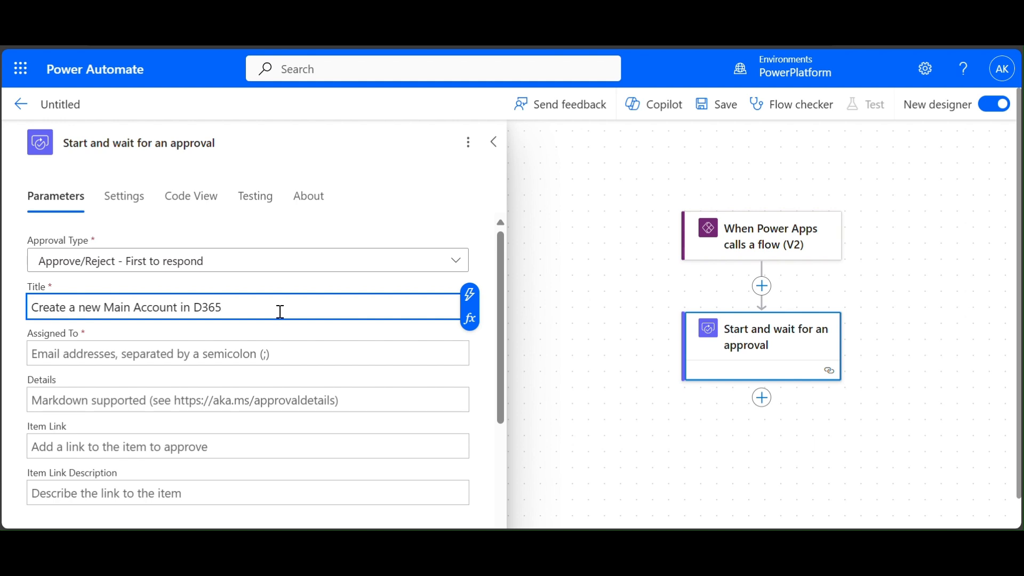
{"action": "left_click", "coordinate": [275, 354]}
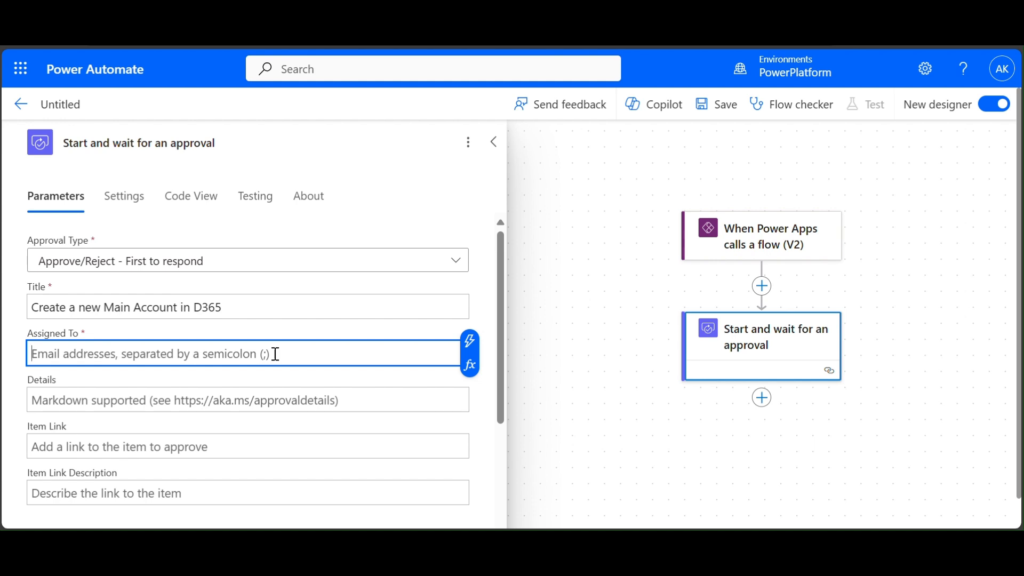
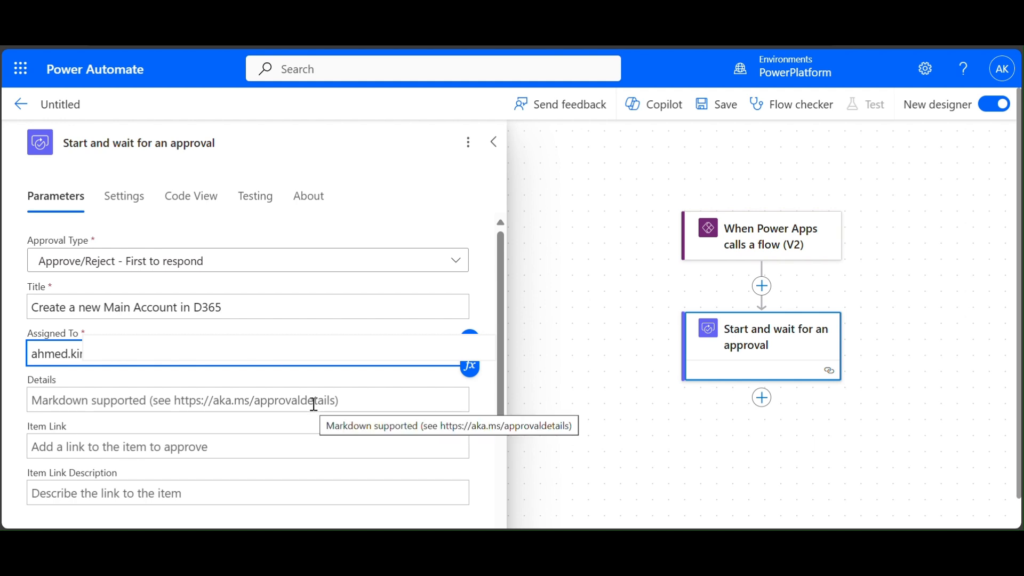
- Assign the approval to the approver's e-mail address and begin Details with 'Dear CFO,'
{"action": "left_click_drag", "start_coordinate": [333, 362], "coordinate": [30, 349]}
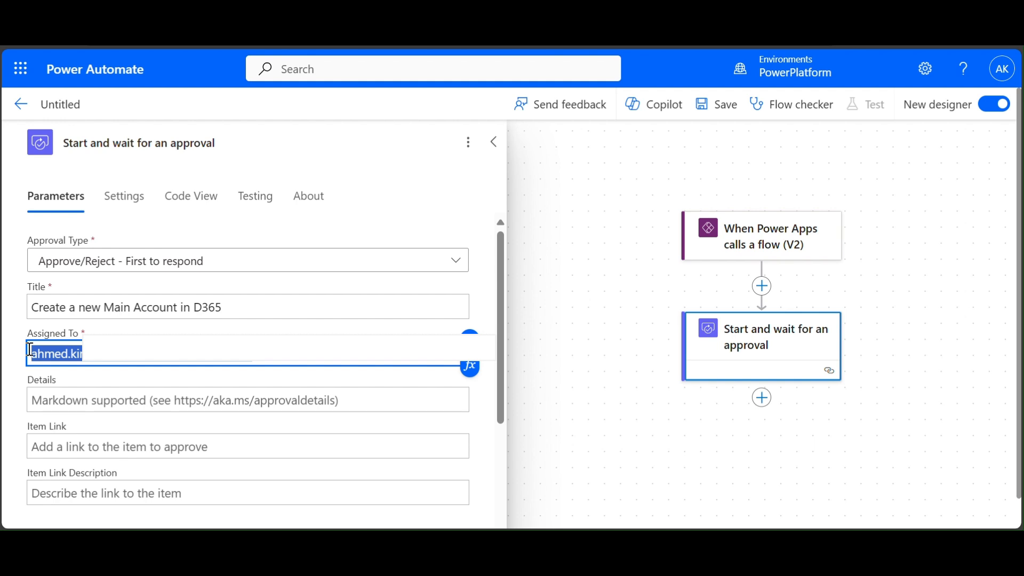
{"action": "left_click", "coordinate": [215, 405]}
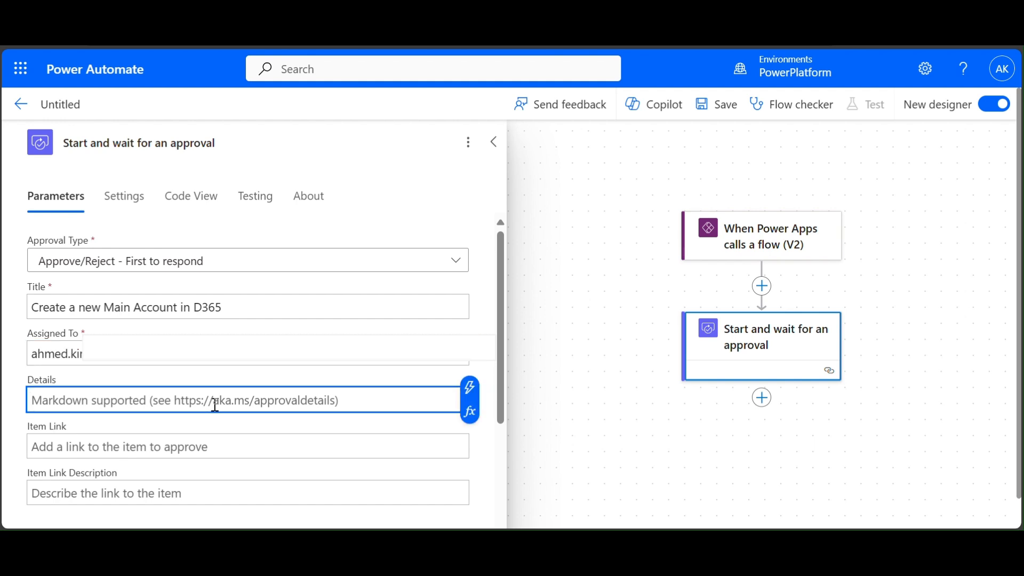
{"action": "type", "text": "Dear"}
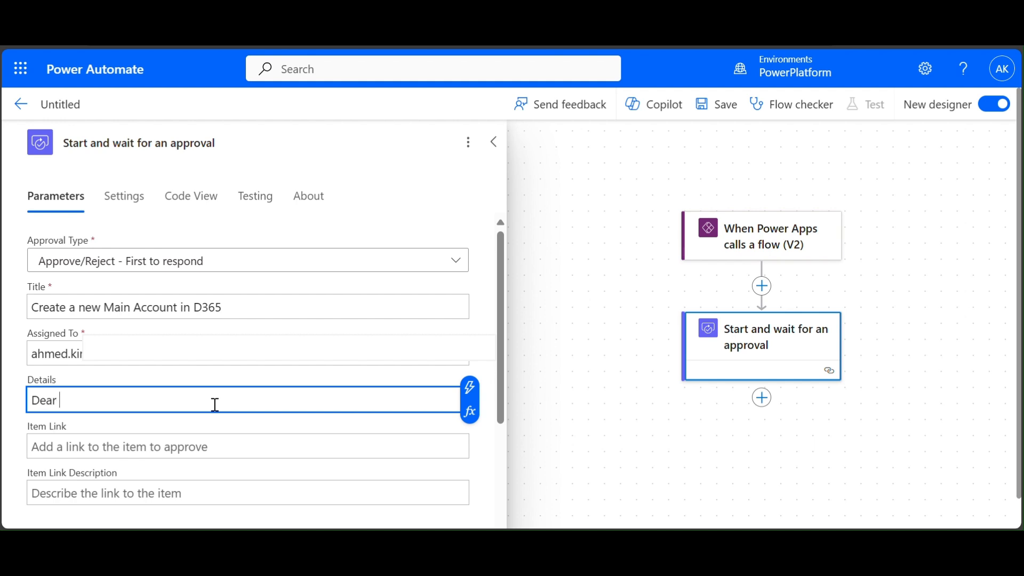
{"action": "type", "text": " CFO,"}
- Add the line 'You have a new request to create a Main Account by the following details :'
{"action": "key", "text": "Return"}
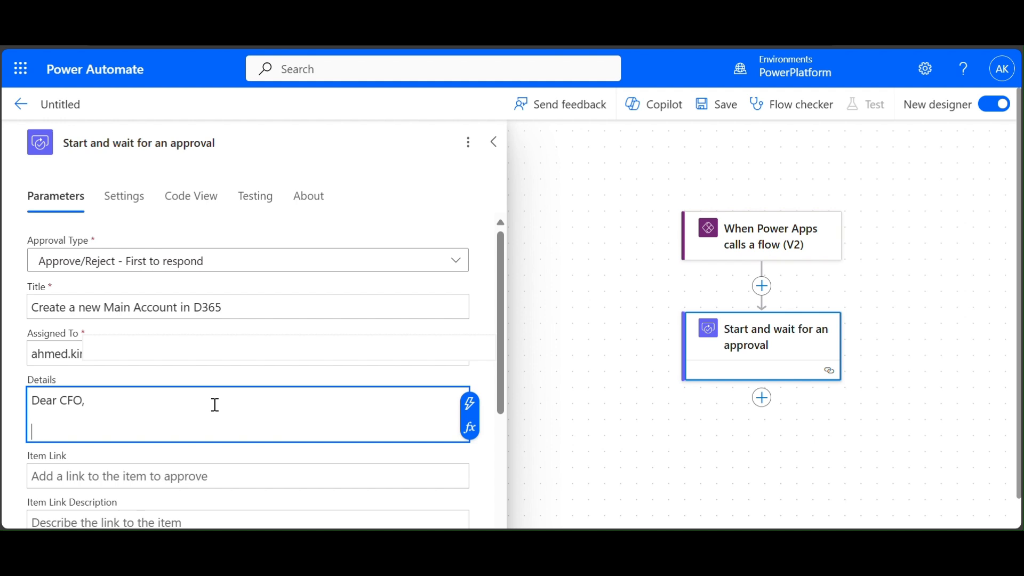
{"action": "key", "text": "Return"}
{"action": "type", "text": "You"}
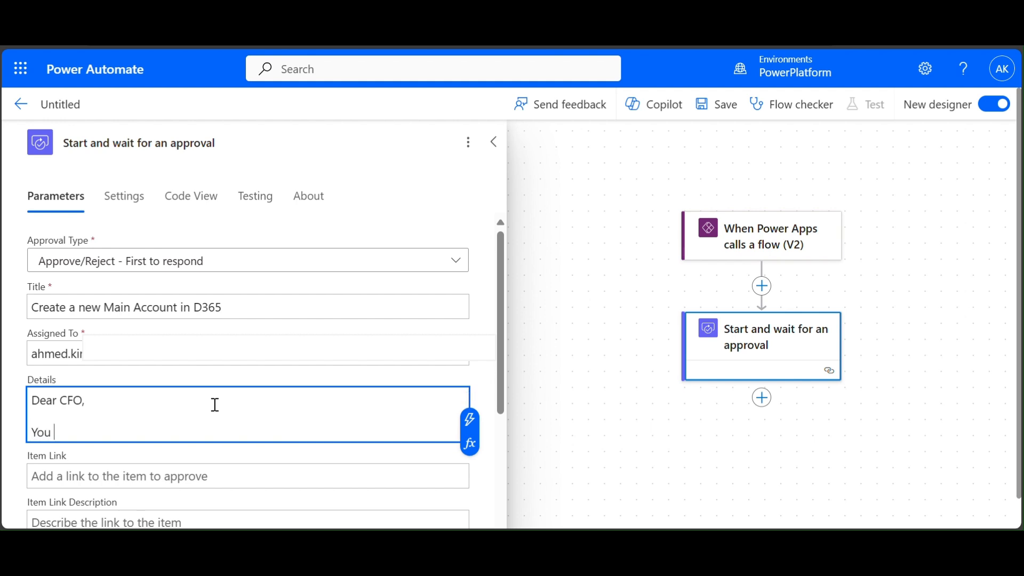
{"action": "type", "text": " have a new request to crea"}
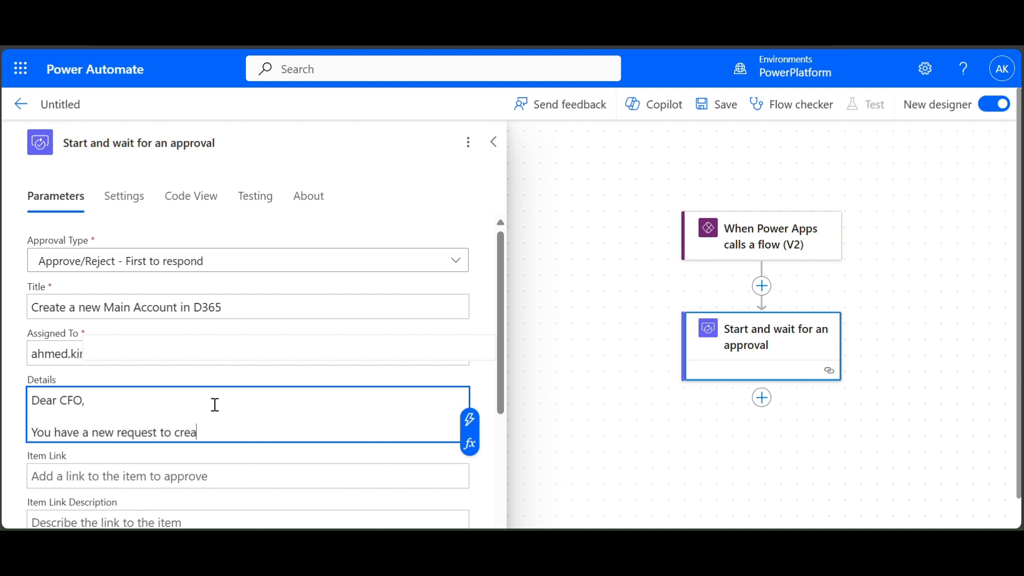
{"action": "type", "text": "te a Main Account "}
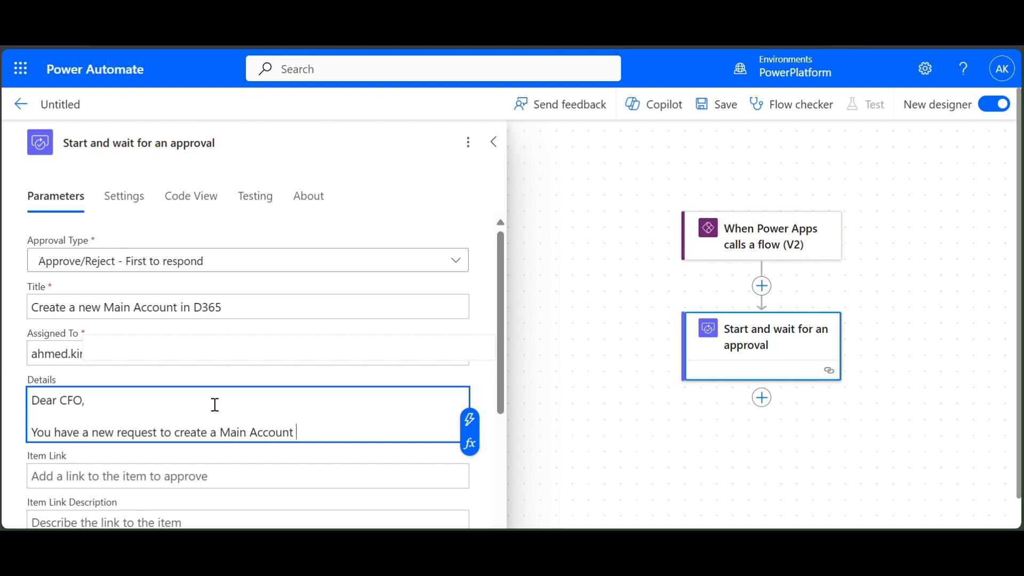
{"action": "type", "text": "by the following details :"}
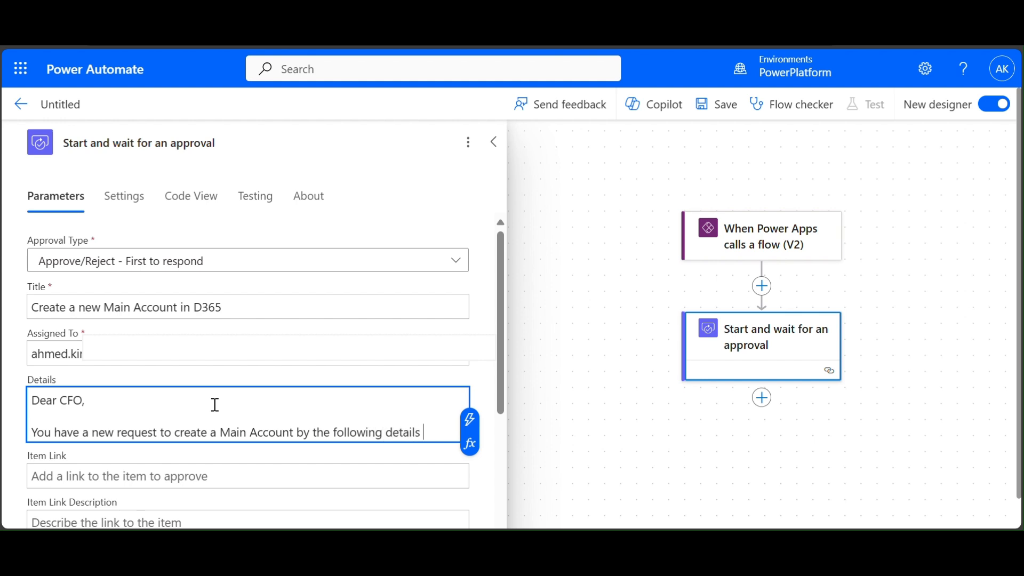
- List the labels 'Main Account ID :', 'Account Name :' and an account type line
{"action": "key", "text": "Return"}
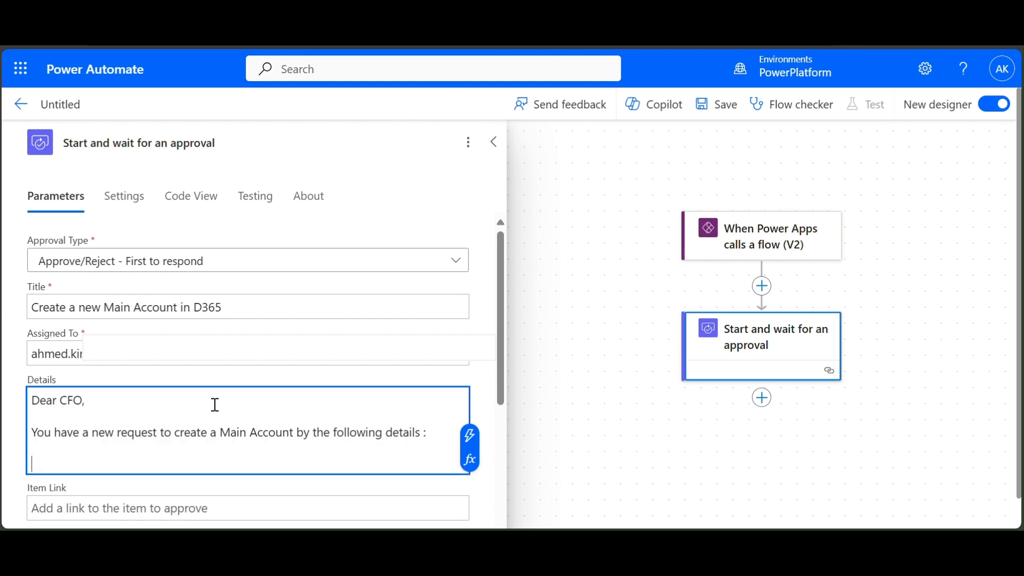
{"action": "type", "text": "Main A"}
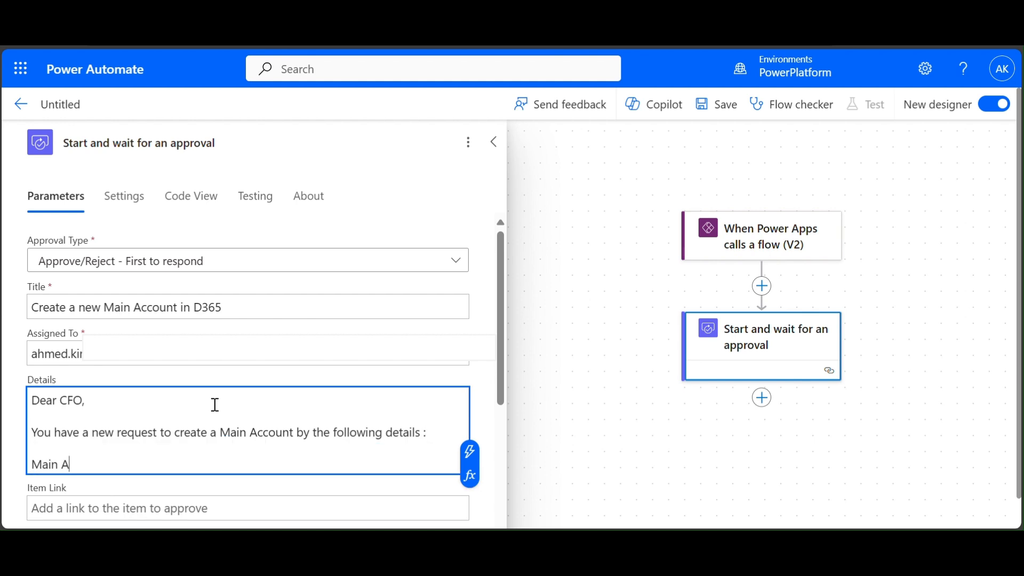
{"action": "type", "text": "ccount ID :"}
{"action": "key", "text": "Return"}
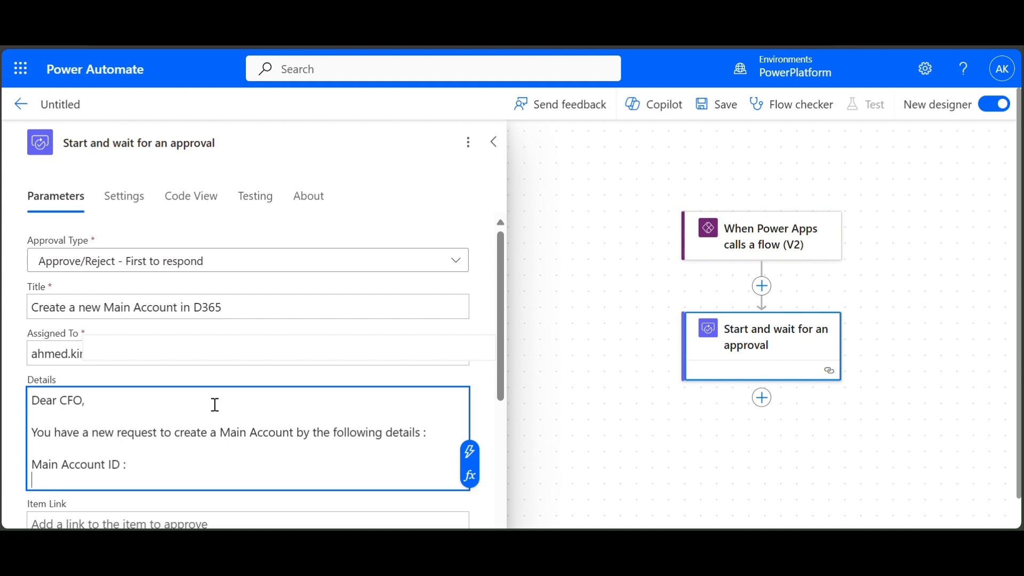
{"action": "type", "text": "Account NAme"}
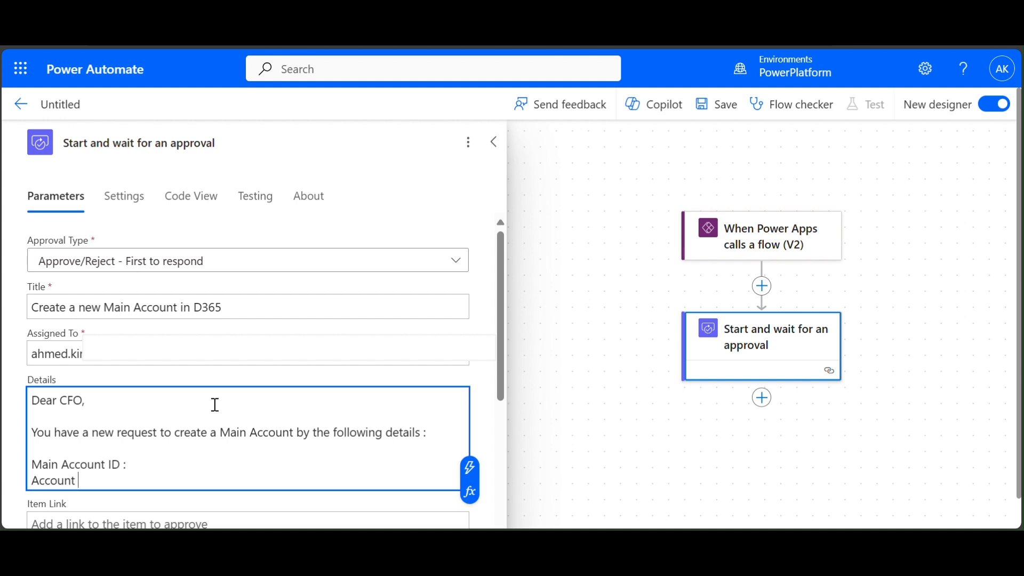
{"action": "key", "text": "BackSpace"}
{"action": "key", "text": "BackSpace"}
{"action": "key", "text": "BackSpace"}
{"action": "type", "text": "ame :"}
{"action": "key", "text": "Return"}
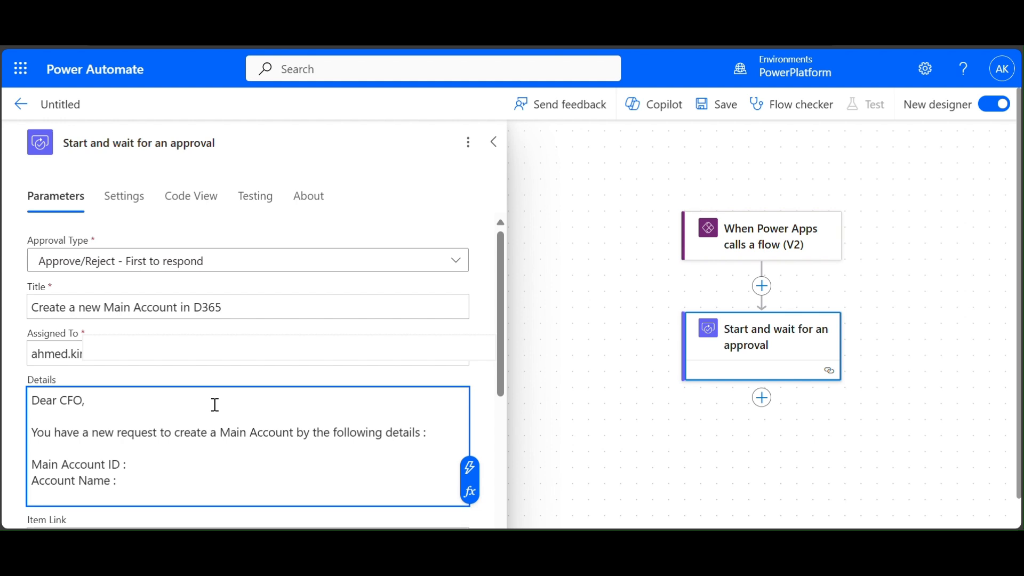
{"action": "type", "text": "Th"}
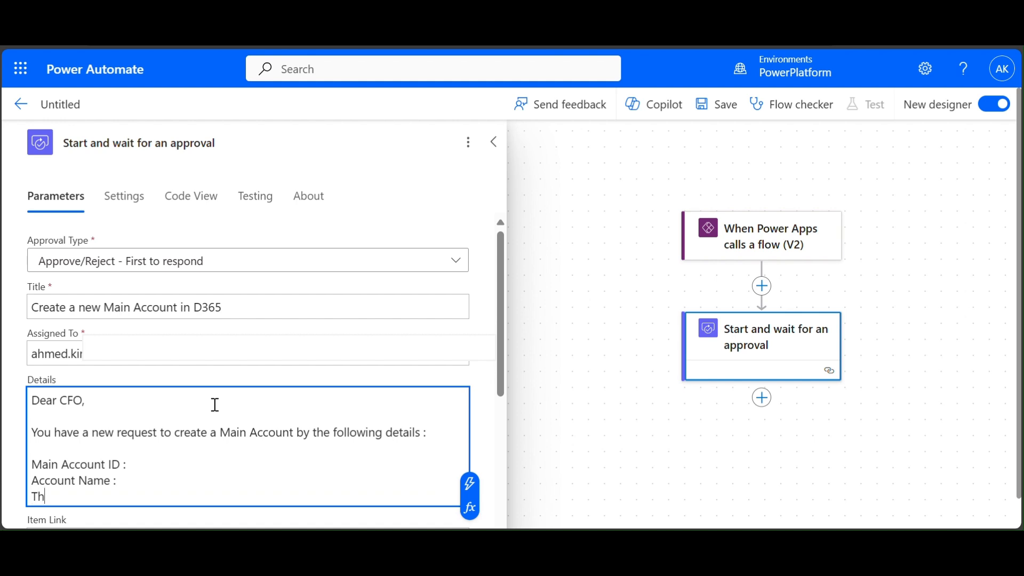
{"action": "type", "text": "e Type of the account"}
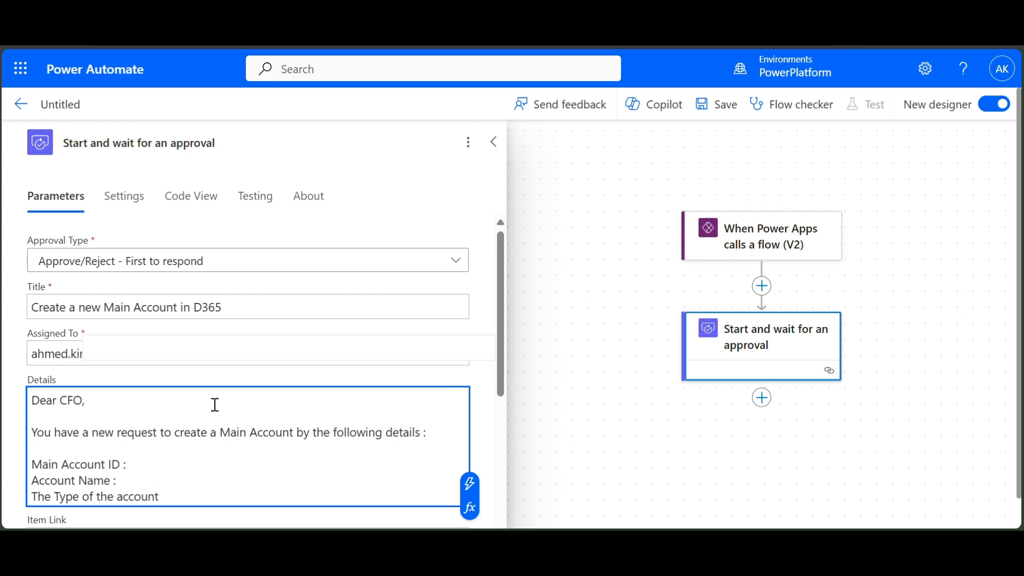
{"action": "type", "text": ":"}
{"action": "key", "text": "Return"}
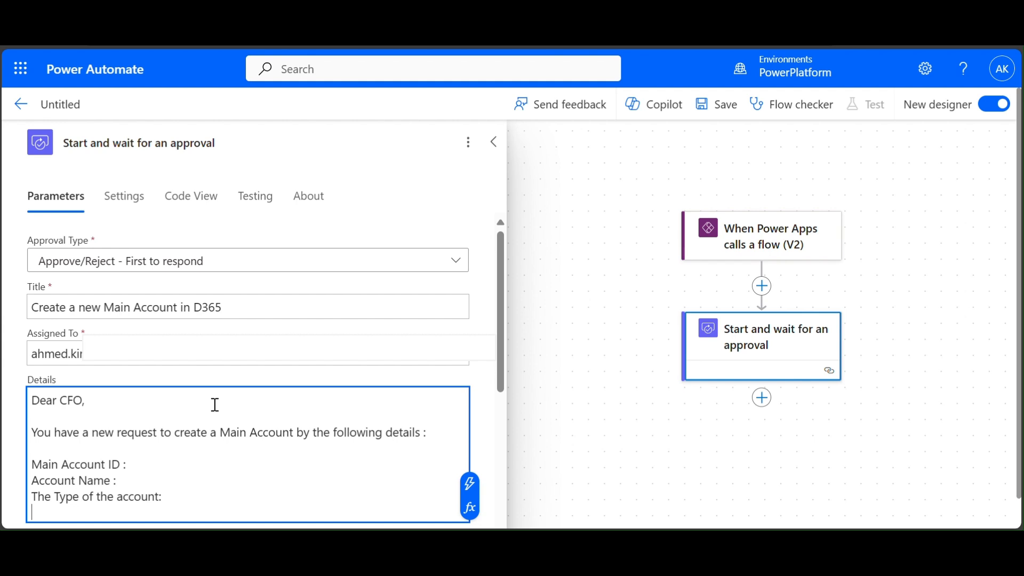
- Reword the type label to Account Type and add a 'Chart Of Accounts:' line
{"action": "left_click_drag", "start_coordinate": [160, 496], "coordinate": [31, 479]}
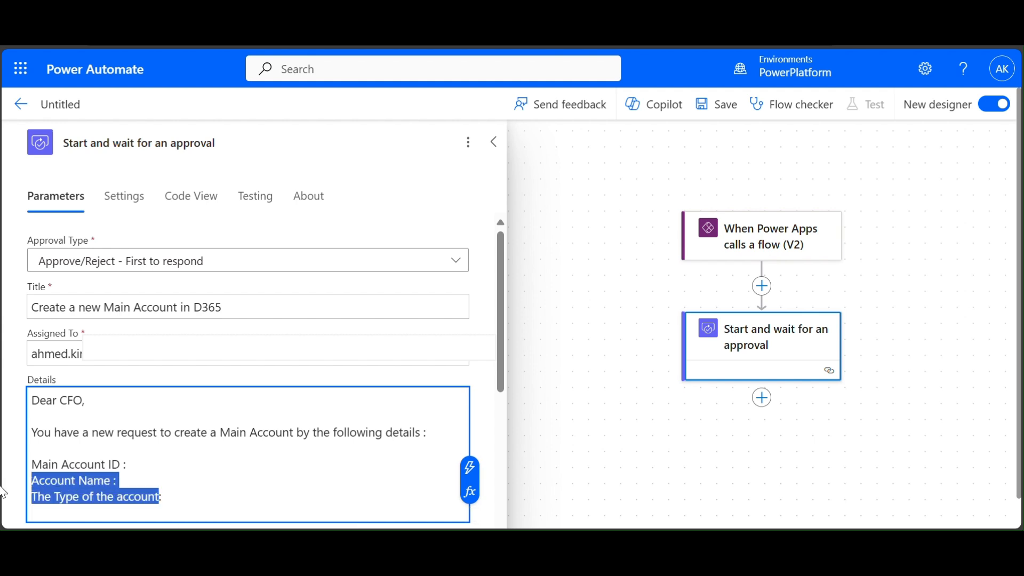
{"action": "type", "text": "A"}
{"action": "type", "text": "ccount t:"}
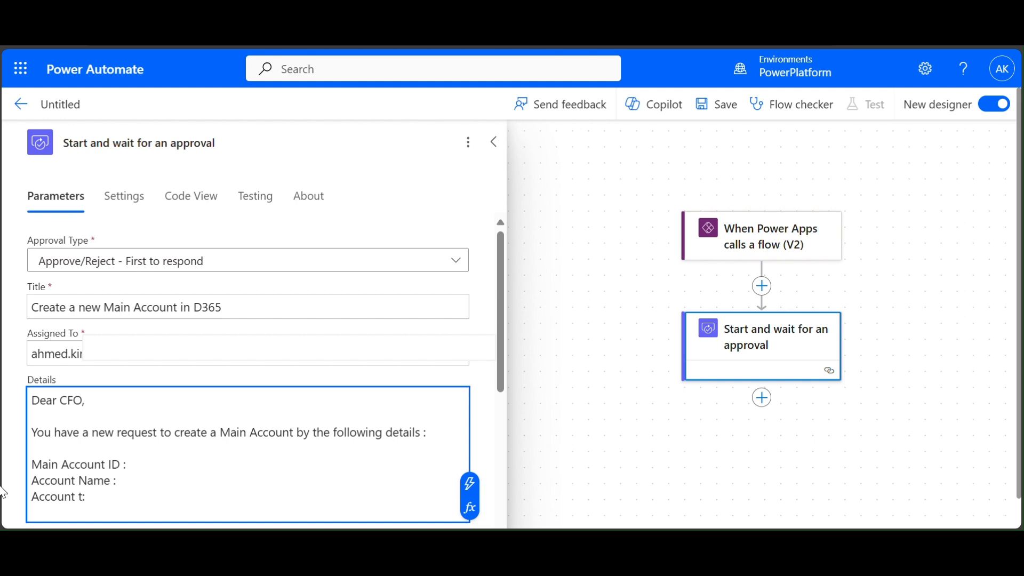
{"action": "key", "text": "BackSpace"}
{"action": "type", "text": "Tpyper"}
{"action": "key", "text": "BackSpace"}
{"action": "key", "text": "BackSpace"}
{"action": "key", "text": "Return"}
{"action": "type", "text": "Chart"}
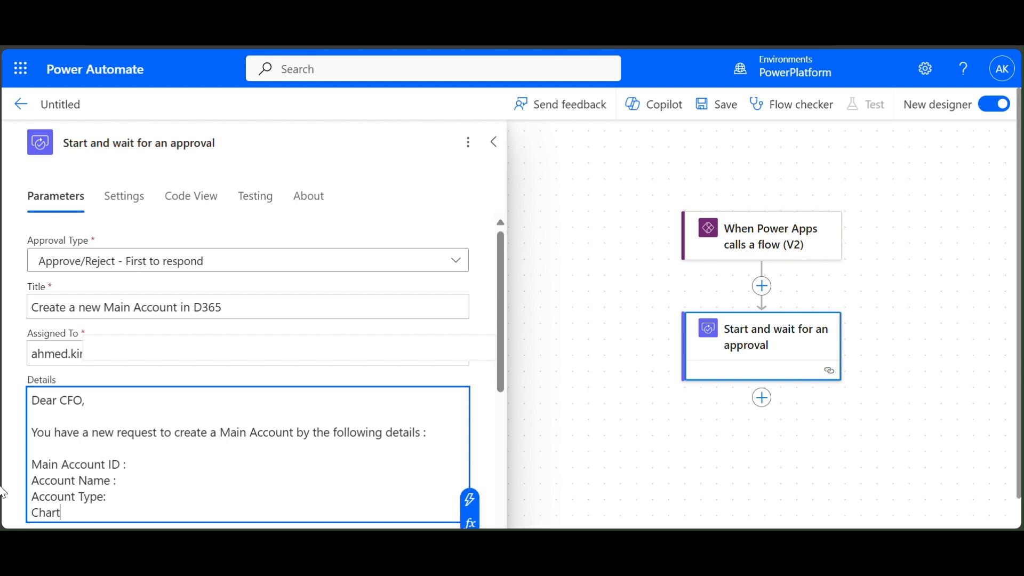
{"action": "type", "text": " Of Account"}
{"action": "type", "text": "s:"}
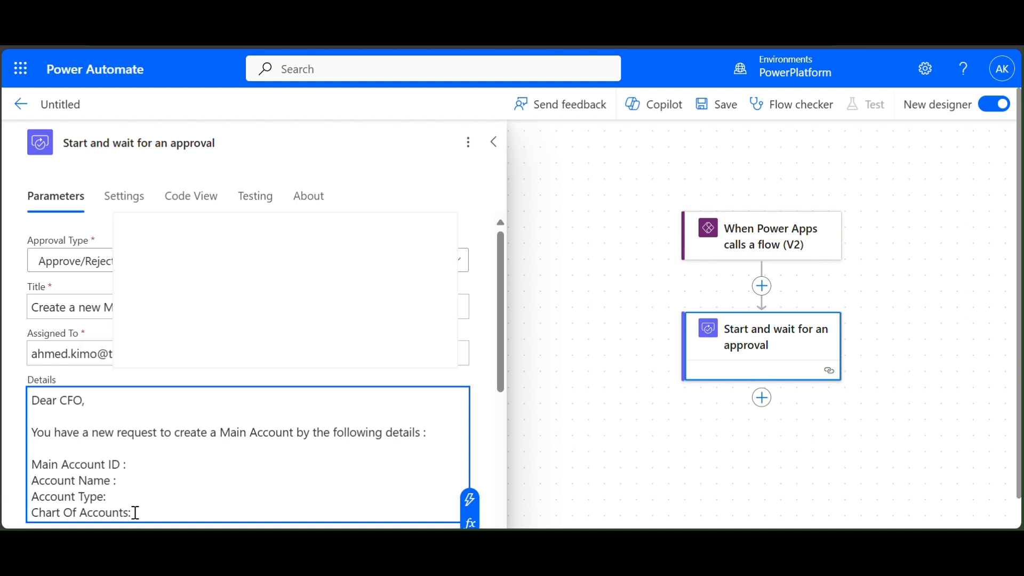
{"action": "scroll", "coordinate": [175, 472], "scroll_direction": "down", "scroll_amount": 2}
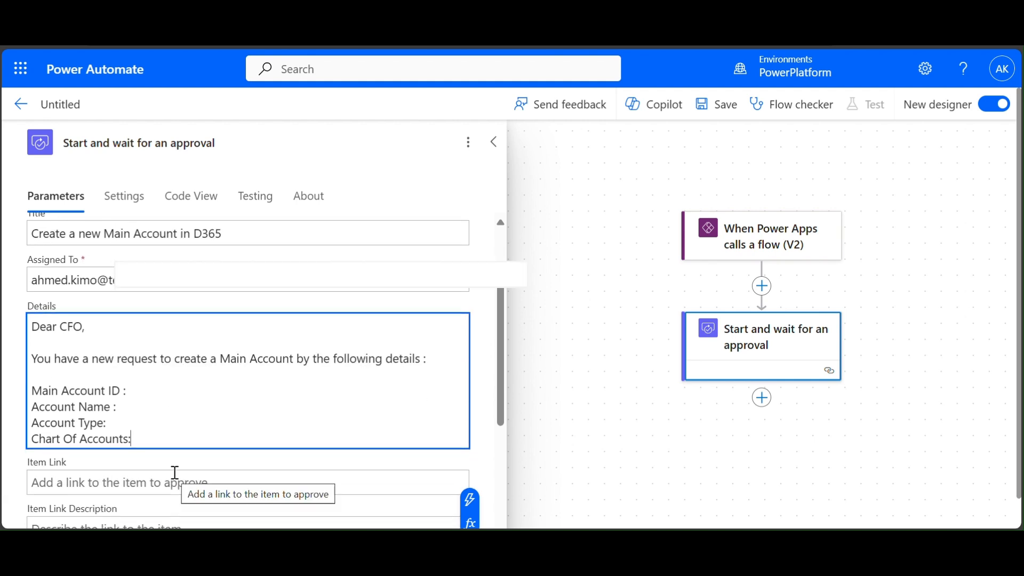
- Insert the MainAccountId and AccountName trigger values after their Details labels
{"action": "left_click", "coordinate": [148, 384]}
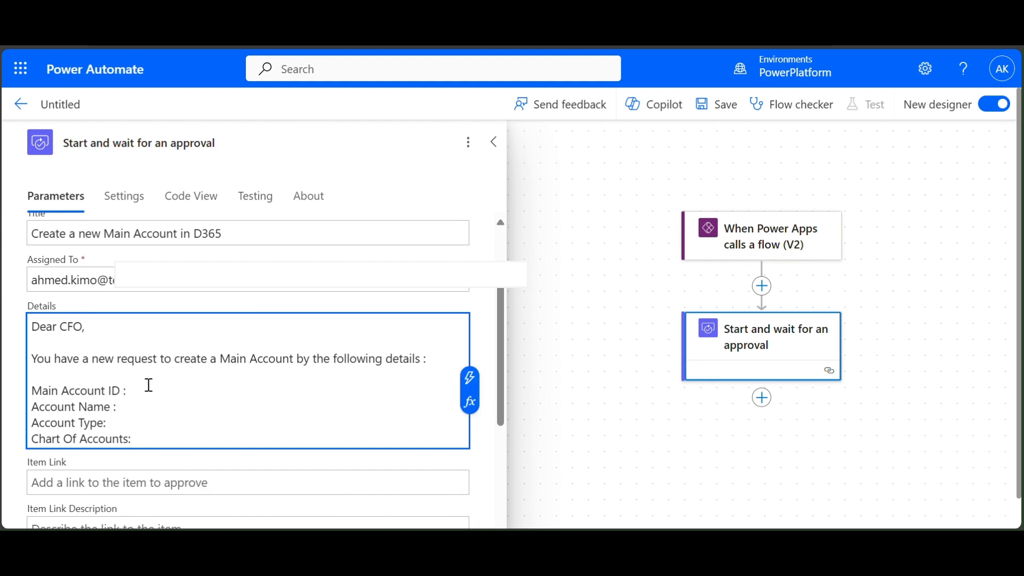
{"action": "left_click", "coordinate": [469, 380]}
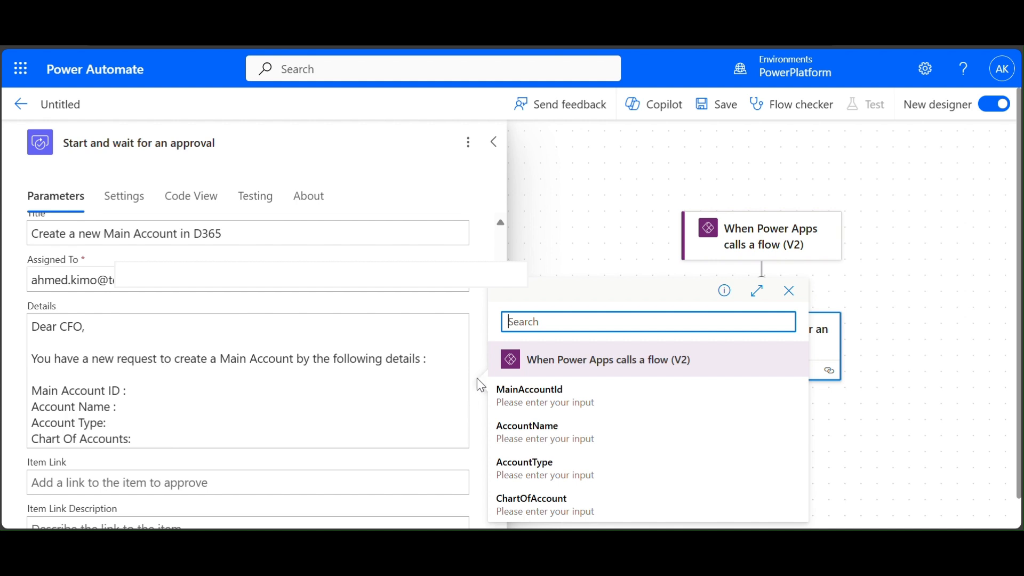
{"action": "left_click", "coordinate": [576, 409]}
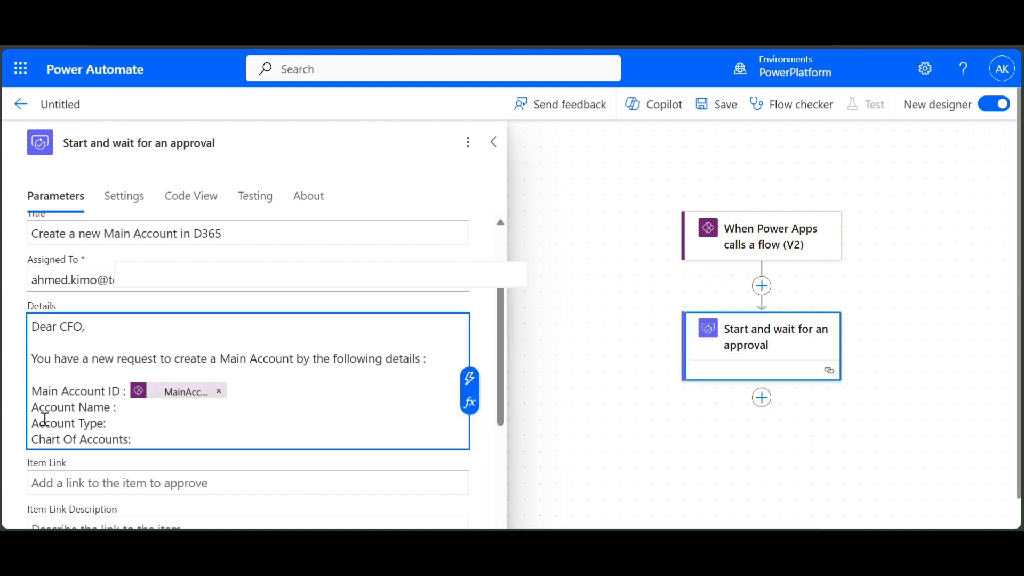
{"action": "left_click_drag", "start_coordinate": [61, 390], "coordinate": [30, 396]}
{"action": "left_click", "coordinate": [64, 390]}
{"action": "left_click", "coordinate": [138, 409]}
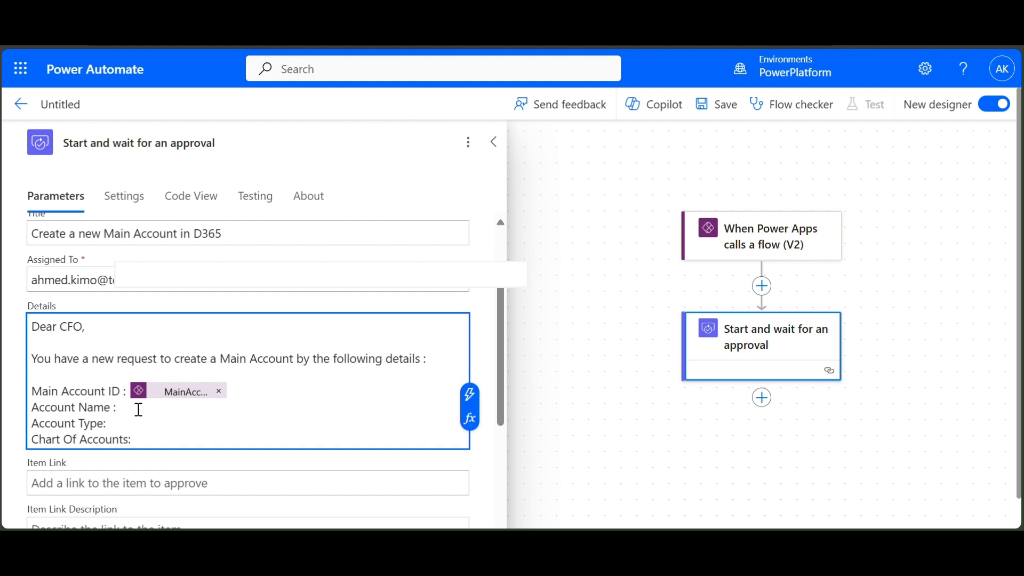
{"action": "left_click", "coordinate": [469, 395]}
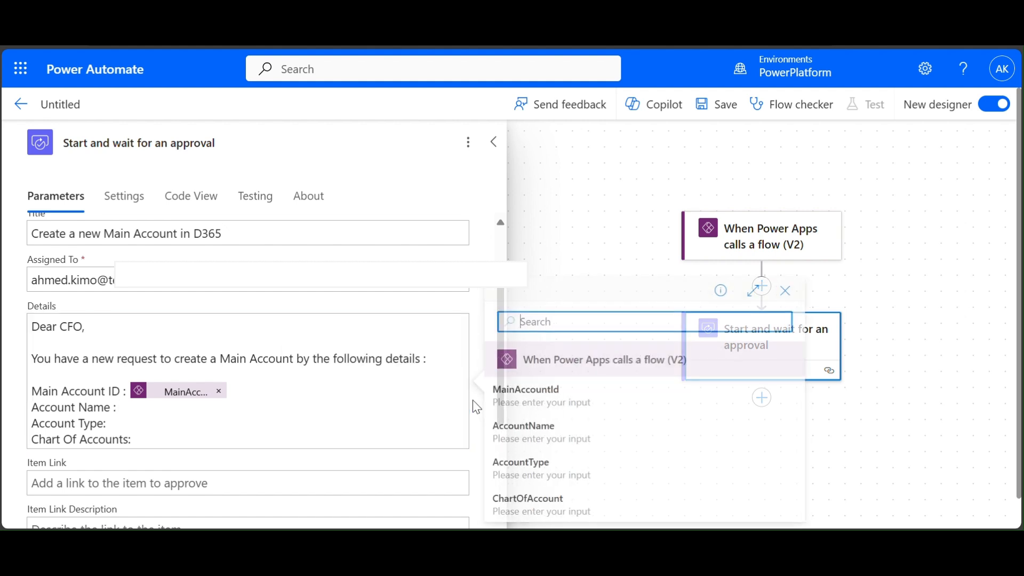
{"action": "left_click", "coordinate": [568, 436]}
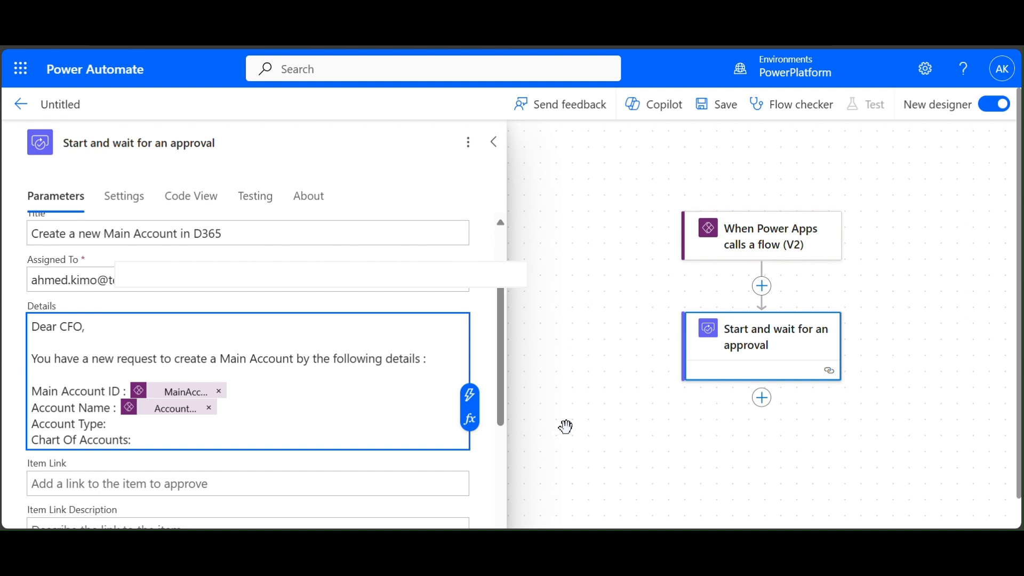
- Insert the AccountType and ChartOfAccount trigger values after their Details labels
{"action": "left_click", "coordinate": [159, 426]}
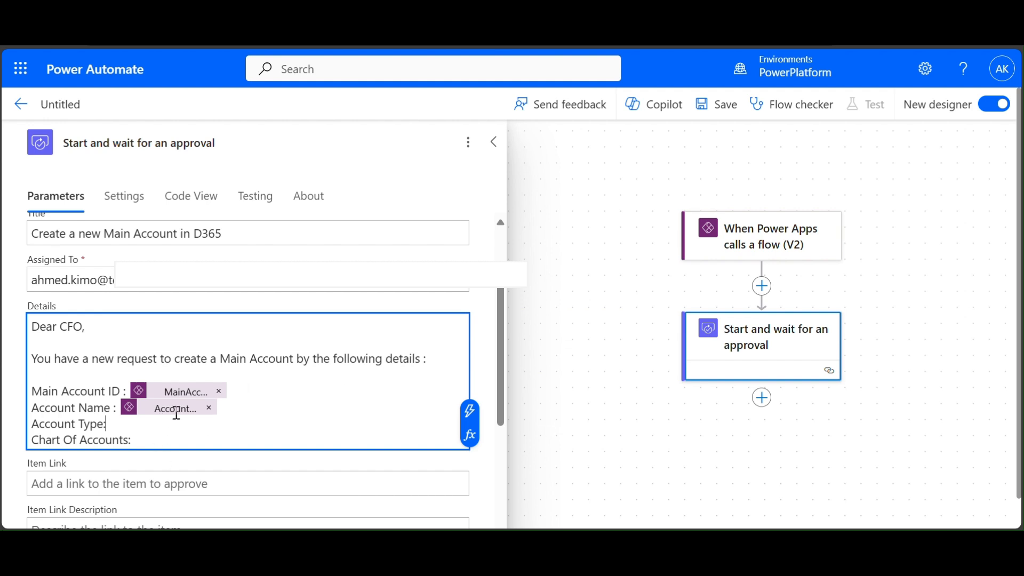
{"action": "left_click", "coordinate": [472, 424]}
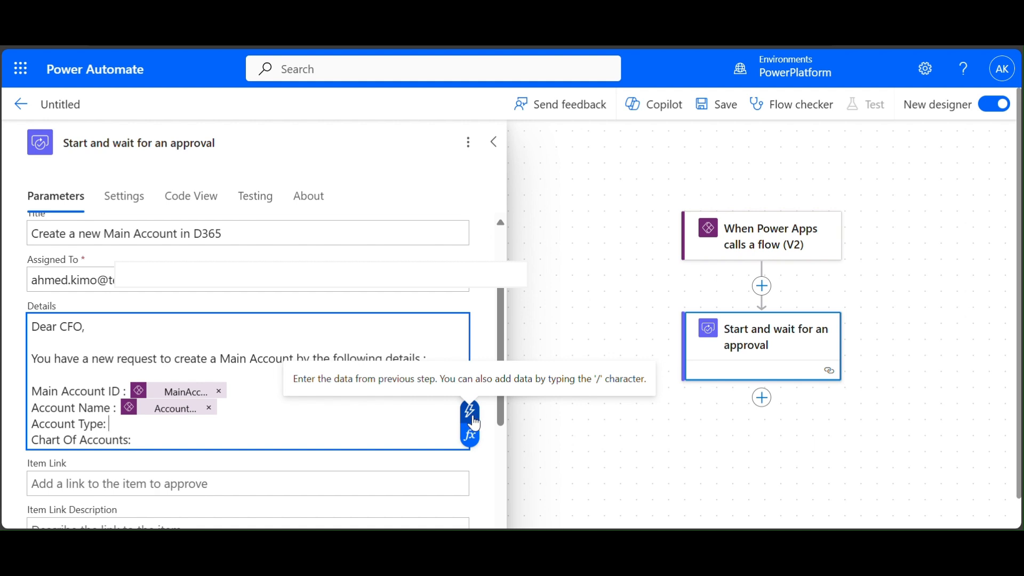
{"action": "left_click", "coordinate": [552, 479]}
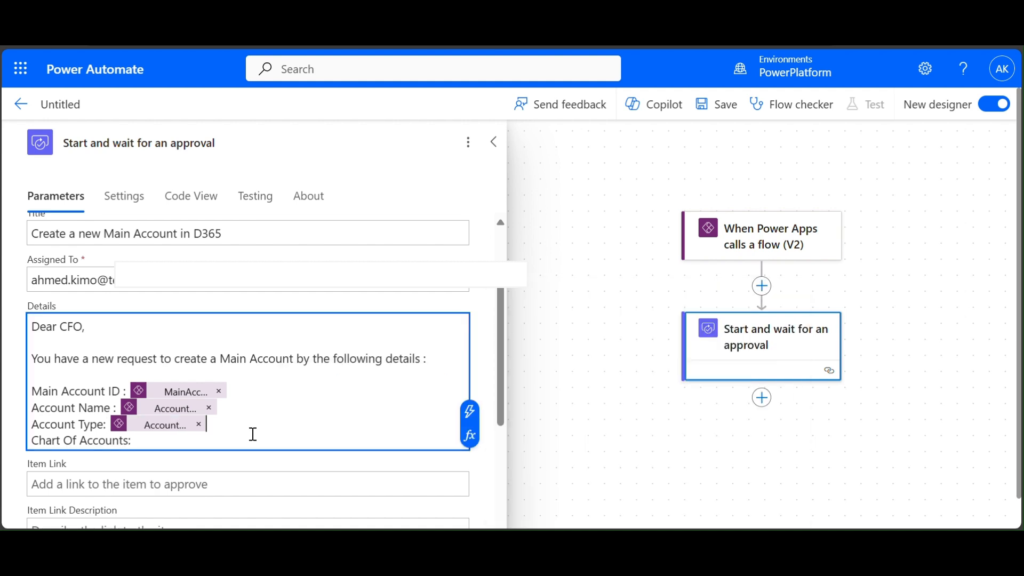
{"action": "left_click", "coordinate": [233, 439]}
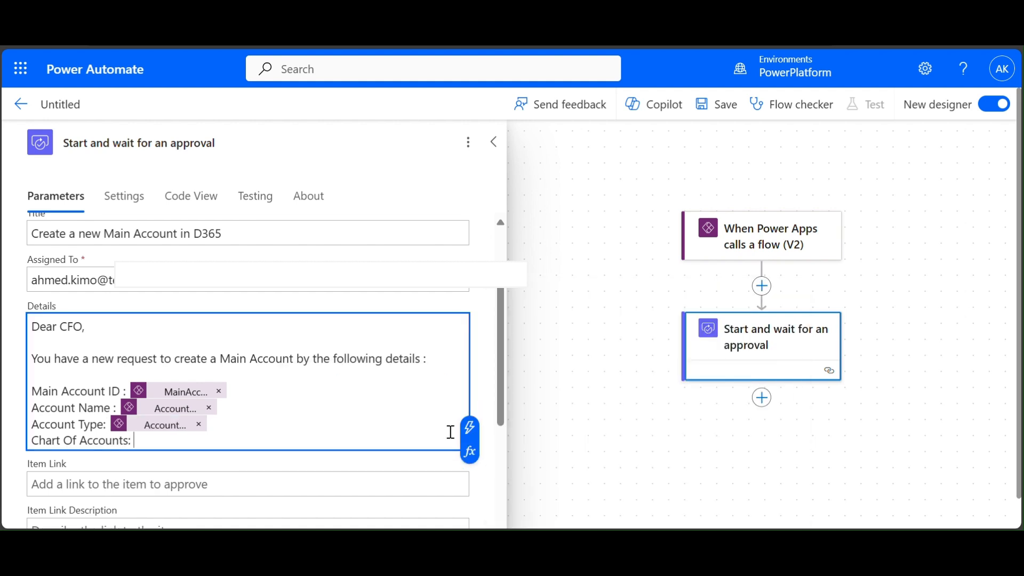
{"action": "left_click", "coordinate": [469, 427]}
{"action": "left_click", "coordinate": [526, 498]}
{"action": "scroll", "coordinate": [334, 431], "scroll_direction": "down", "scroll_amount": 5}
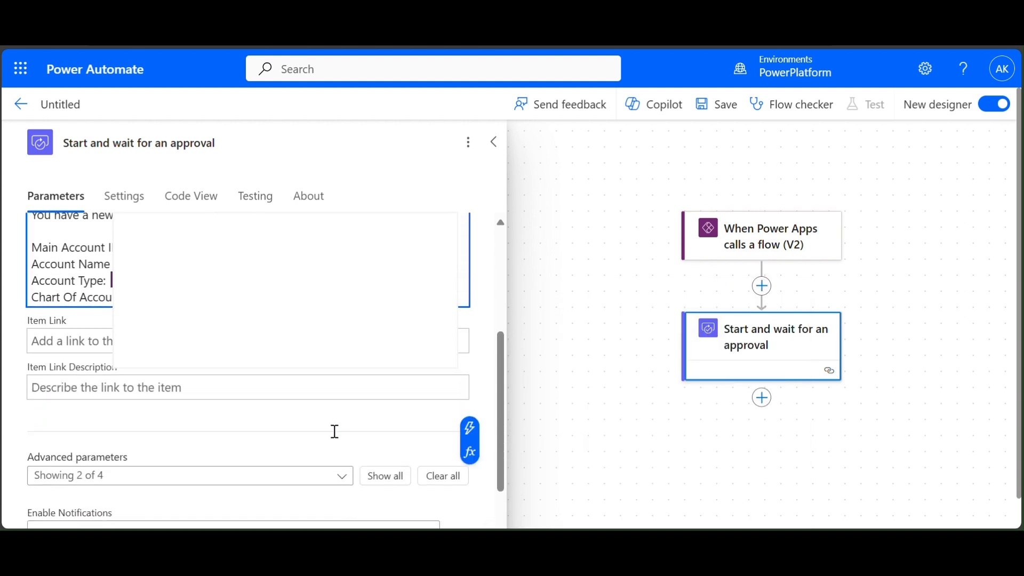
- Review the approval parameters, then close them to show the trigger and approval steps
{"action": "scroll", "coordinate": [334, 431], "scroll_direction": "down", "scroll_amount": 2}
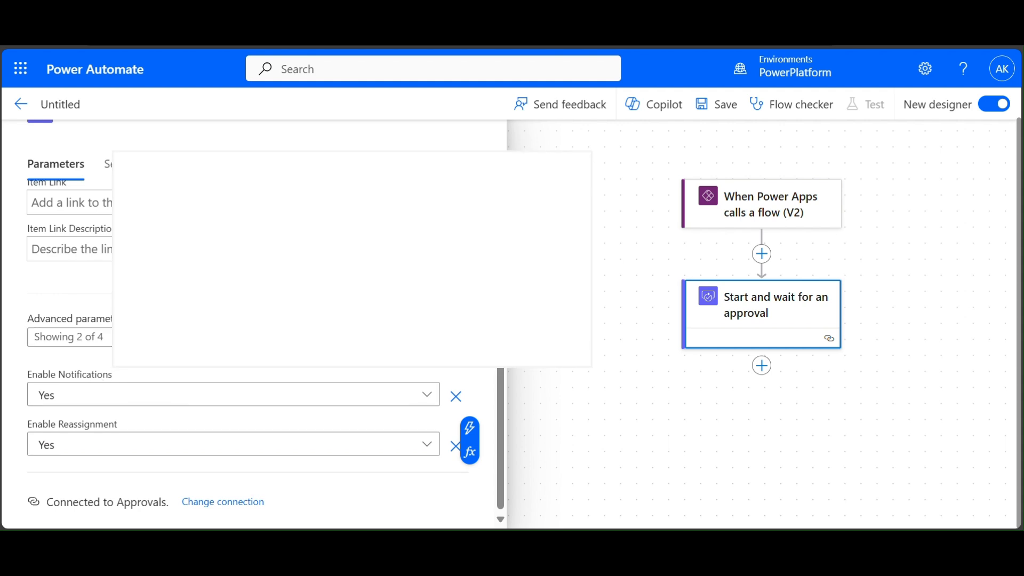
{"action": "scroll", "coordinate": [320, 384], "scroll_direction": "up", "scroll_amount": 5}
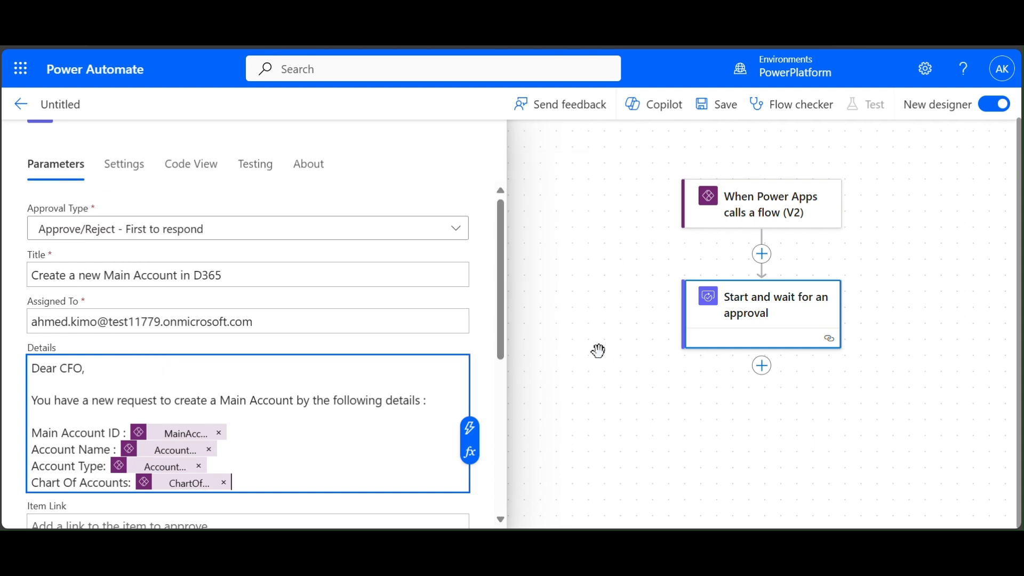
{"action": "left_click", "coordinate": [606, 373]}
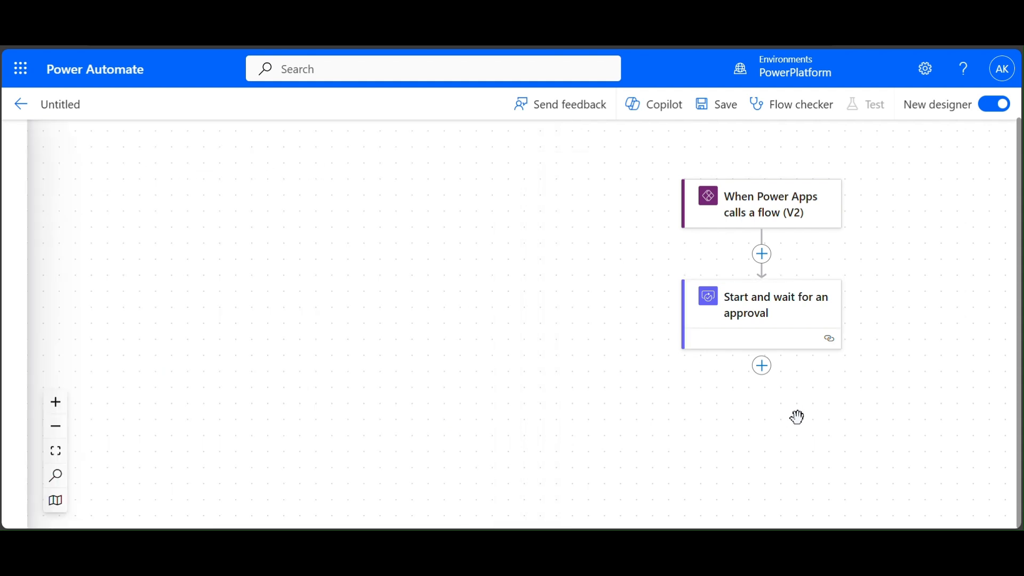
- Insert a Control 'Condition' action directly below the approval step, found by searching 'condition'
{"action": "left_click", "coordinate": [764, 375]}
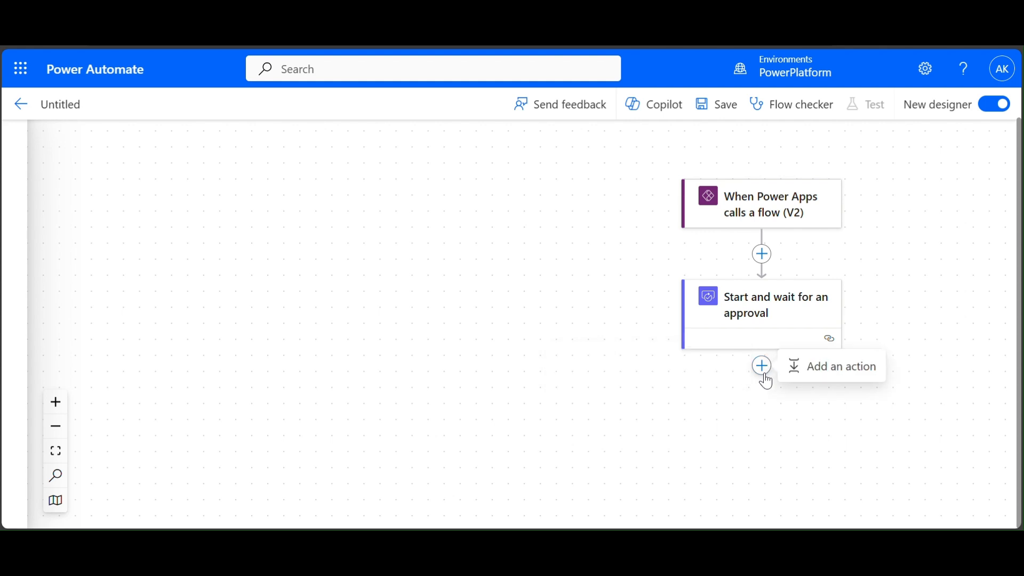
{"action": "left_click", "coordinate": [838, 367]}
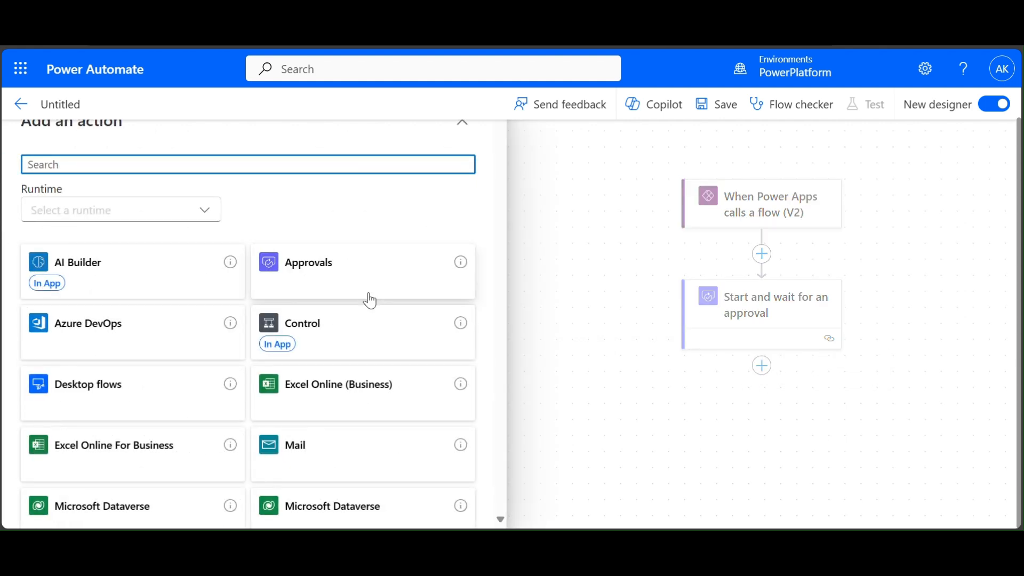
{"action": "left_click", "coordinate": [350, 336]}
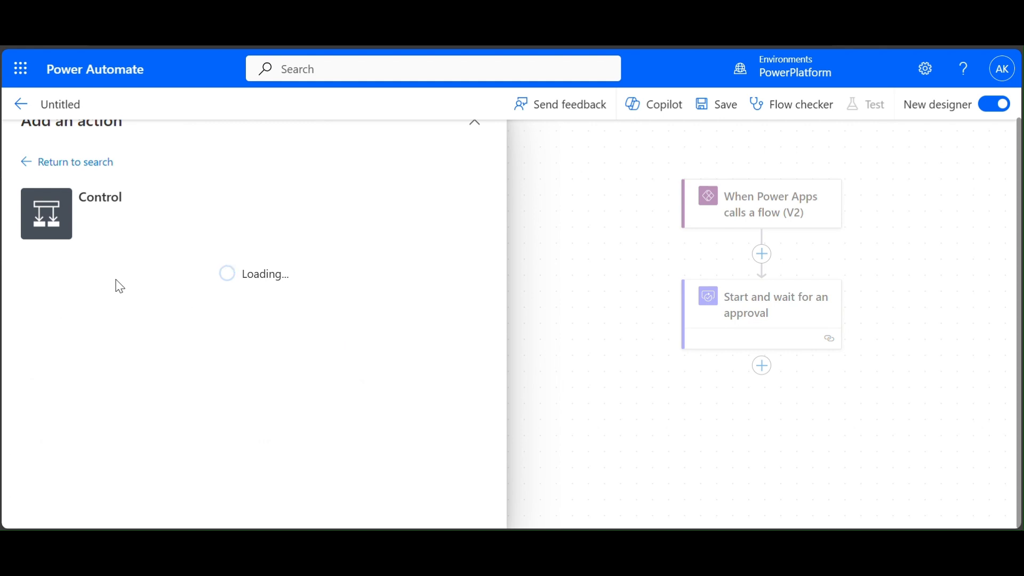
{"action": "left_click", "coordinate": [25, 162]}
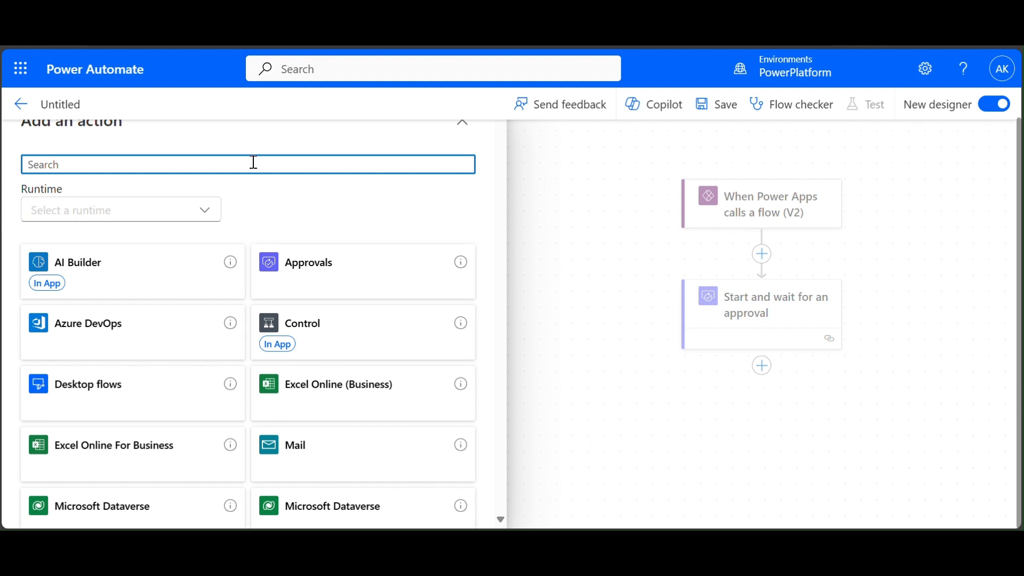
{"action": "type", "text": "condi"}
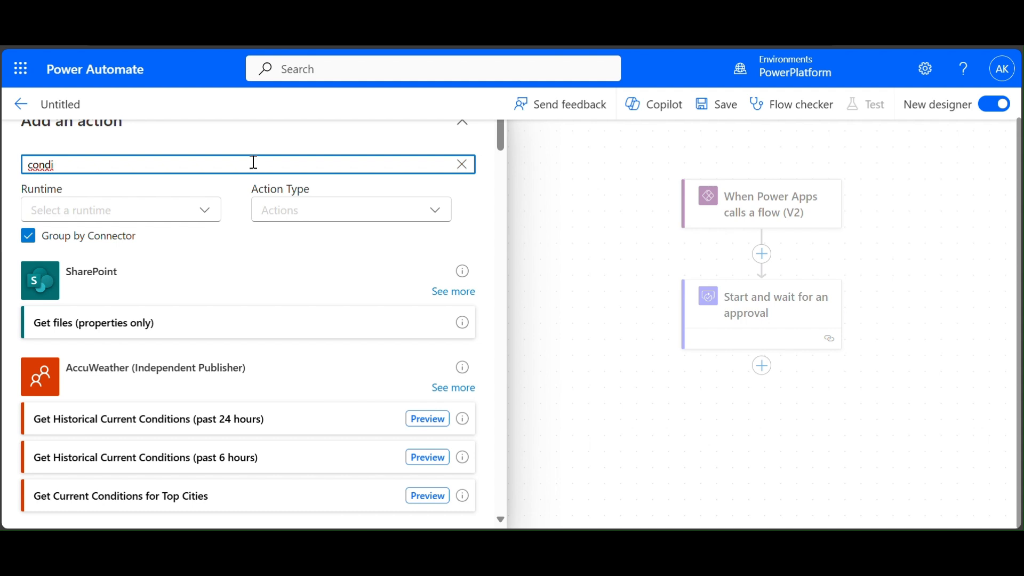
{"action": "type", "text": "tion"}
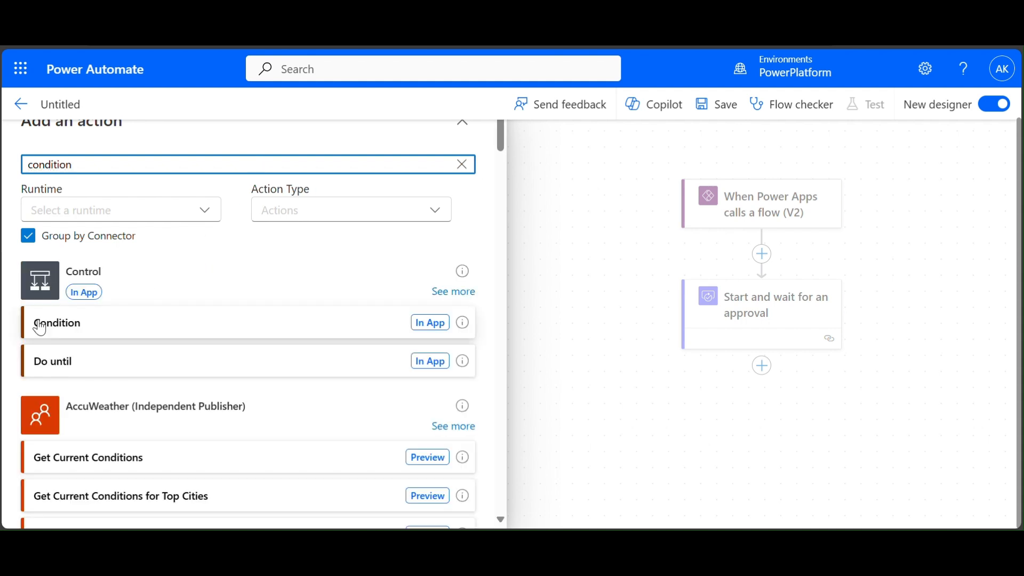
{"action": "left_click", "coordinate": [86, 322]}
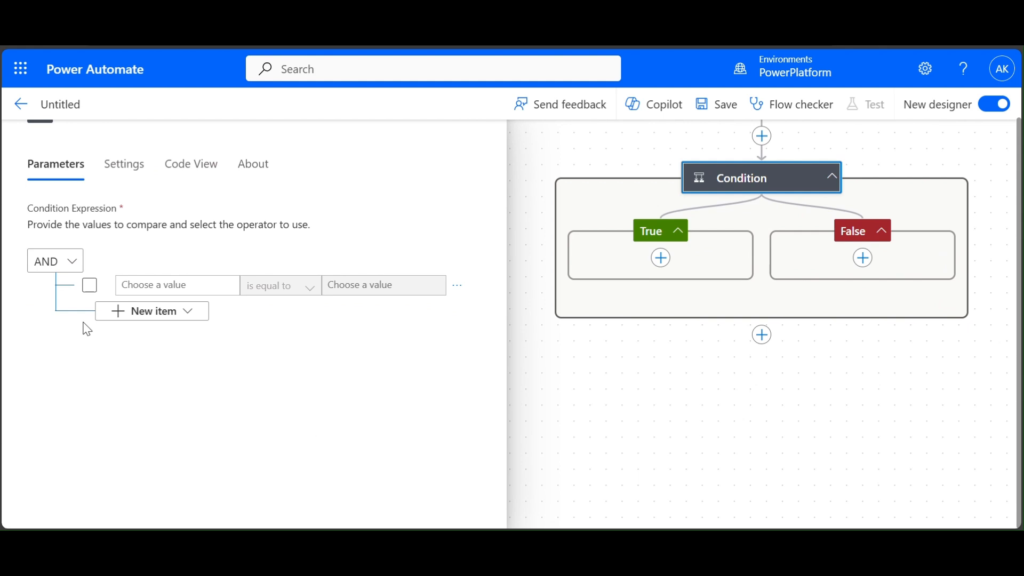
- Make the condition check that the approval's Outcome is equal to 'Approve'
{"action": "left_click", "coordinate": [160, 287]}
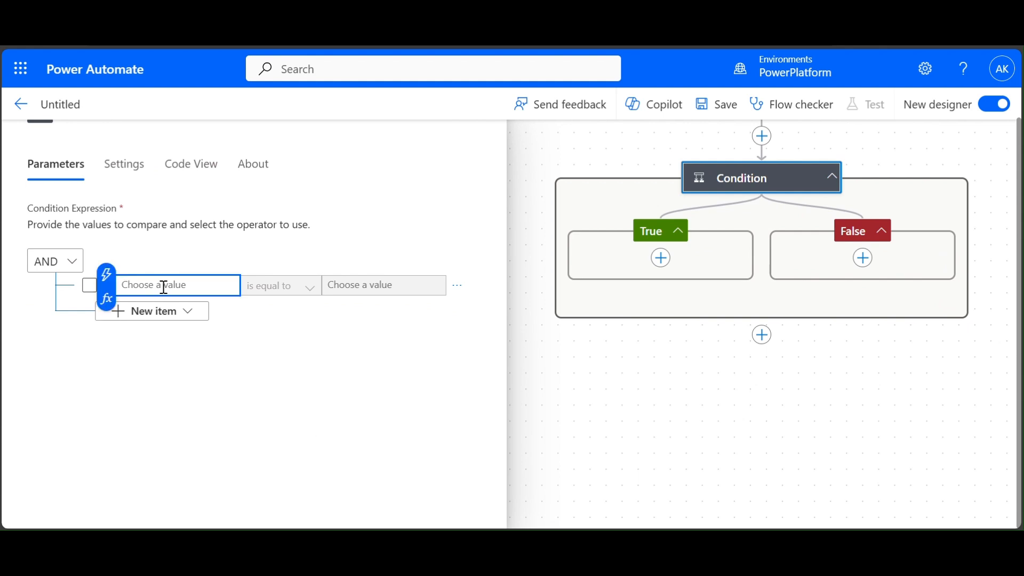
{"action": "left_click", "coordinate": [106, 275]}
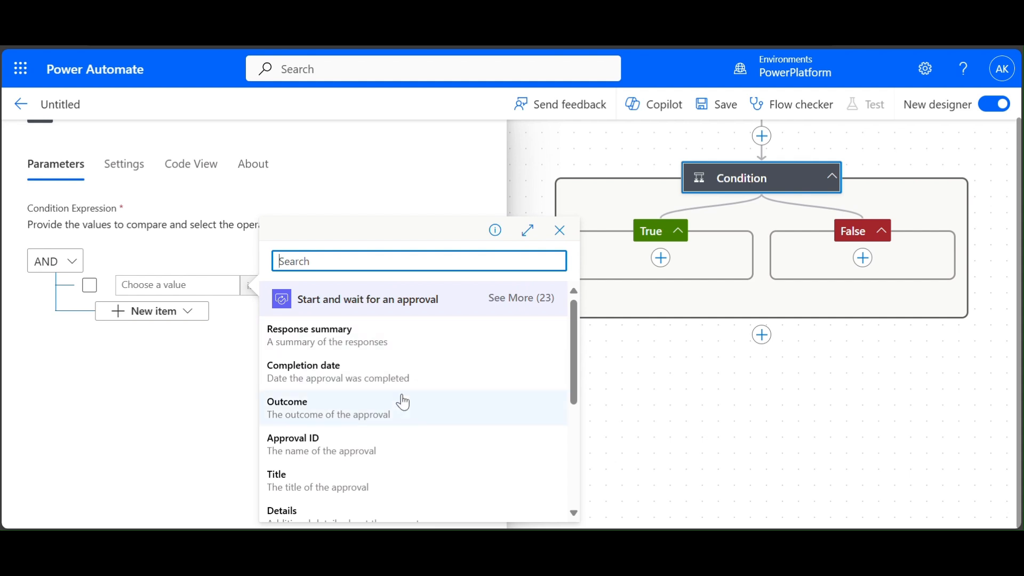
{"action": "left_click", "coordinate": [352, 412]}
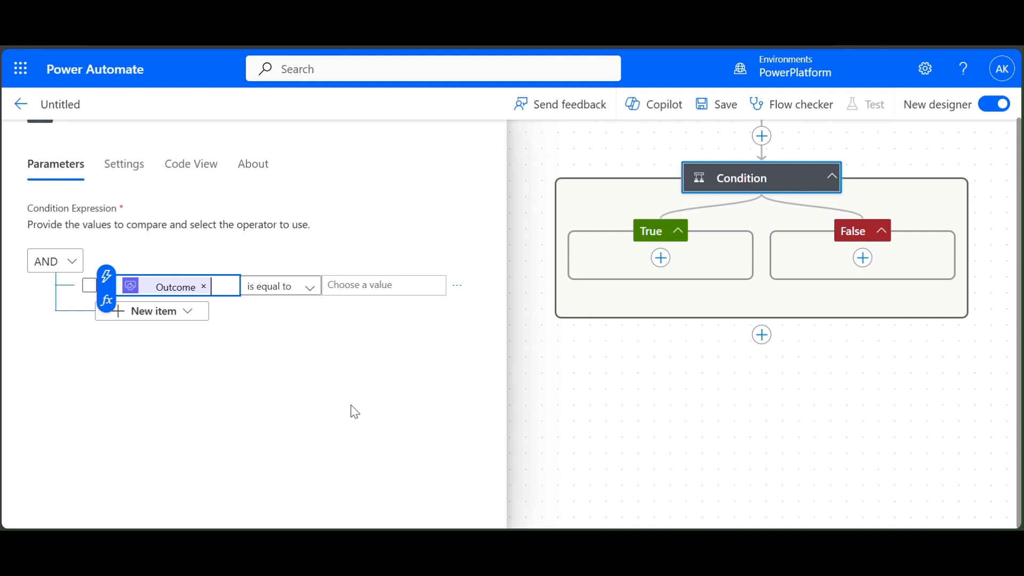
{"action": "left_click", "coordinate": [346, 291]}
{"action": "type", "text": "Approve"}
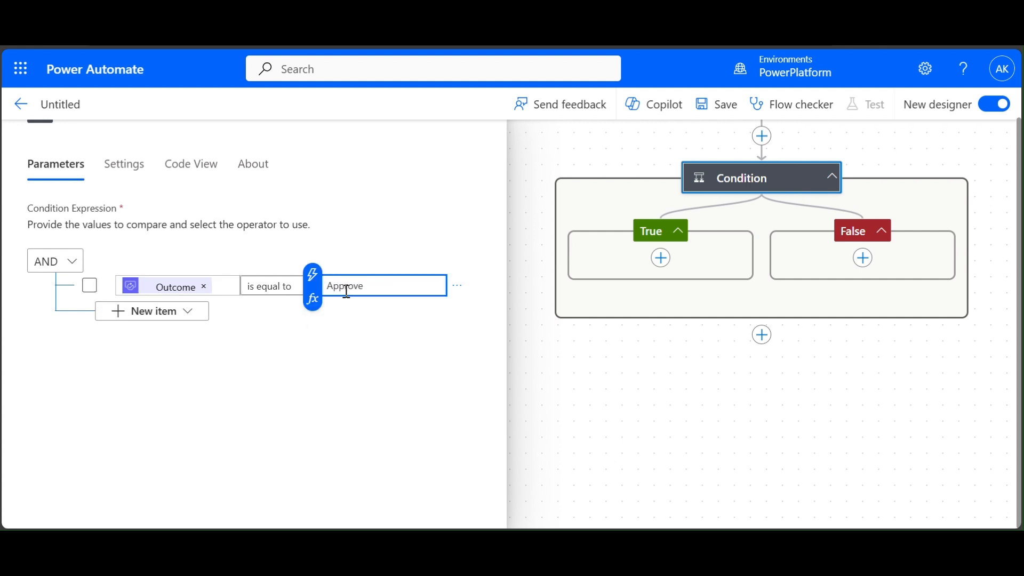
{"action": "left_click", "coordinate": [578, 360]}
{"action": "left_click_drag", "start_coordinate": [720, 370], "coordinate": [520, 483]}
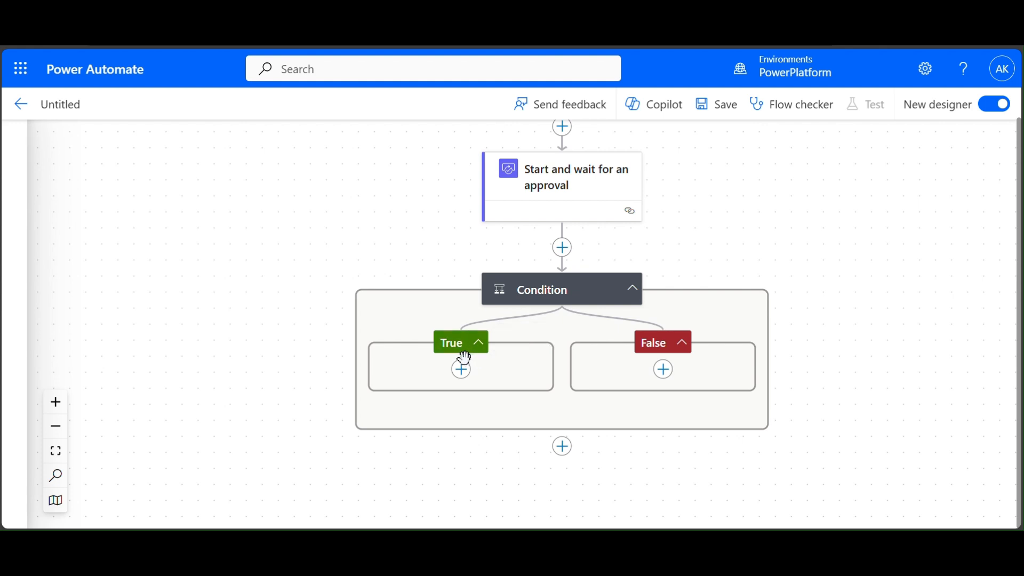
- Add a Fin & Ops 'Create record' action in the True branch, found by searching 'dynamics'
{"action": "left_click", "coordinate": [460, 373]}
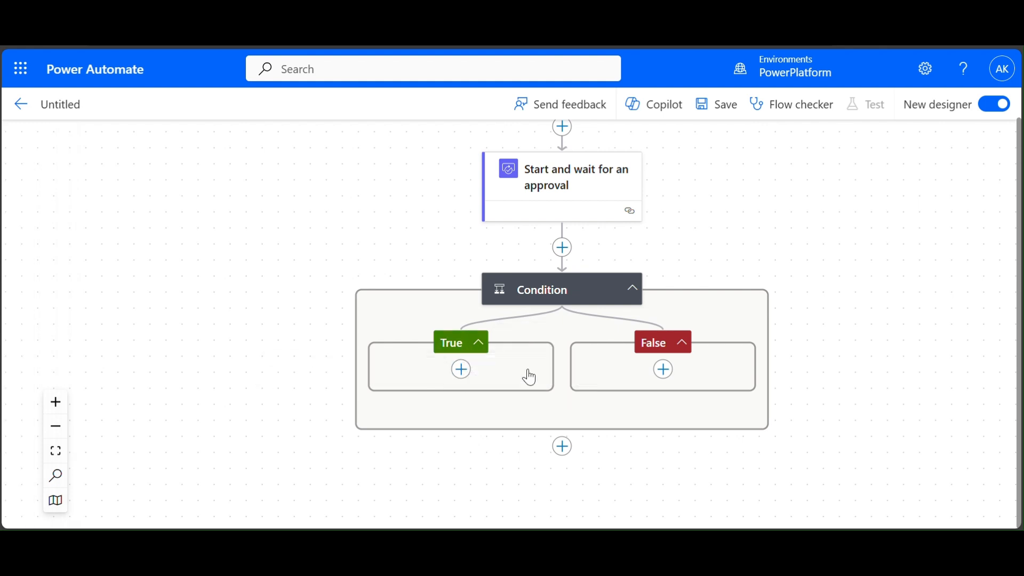
{"action": "left_click", "coordinate": [531, 373]}
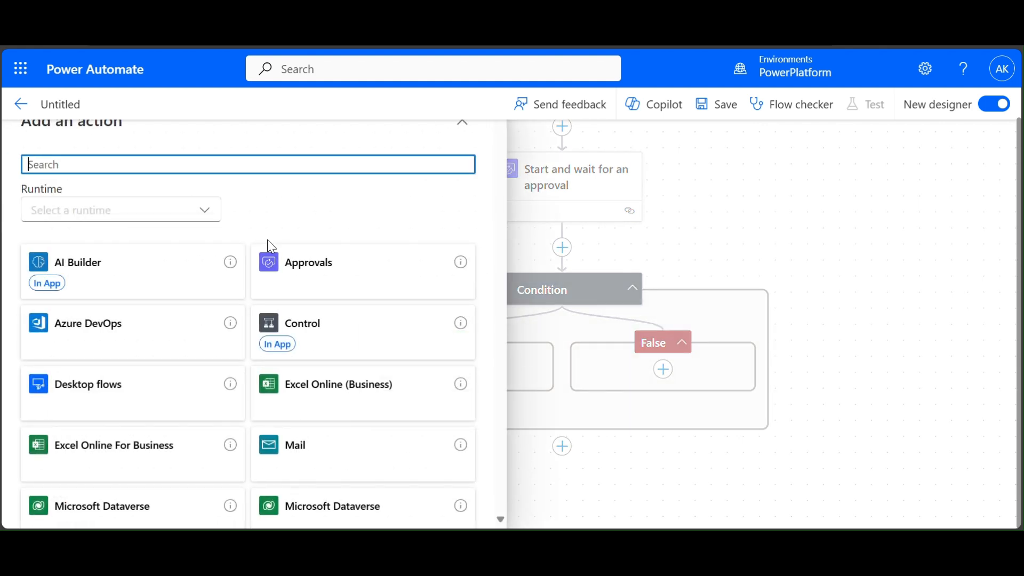
{"action": "type", "text": "dynamics"}
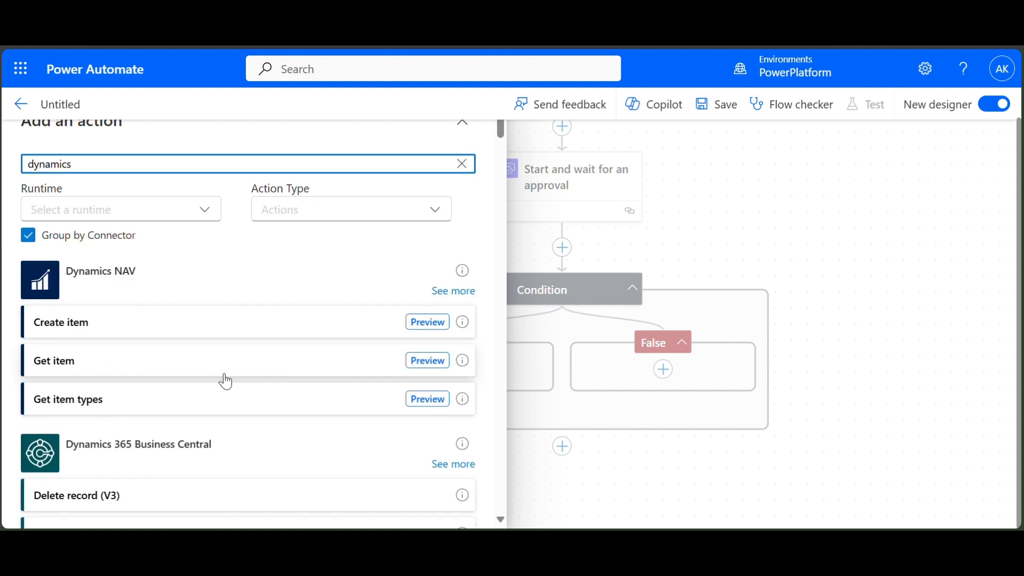
{"action": "scroll", "coordinate": [224, 379], "scroll_direction": "down", "scroll_amount": 10}
{"action": "scroll", "coordinate": [225, 380], "scroll_direction": "down", "scroll_amount": 5}
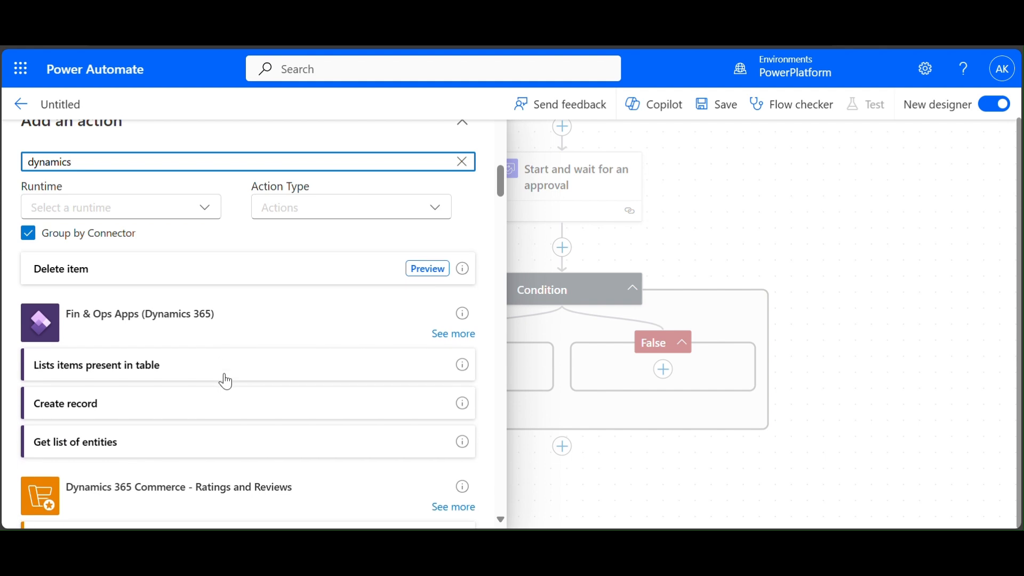
{"action": "left_click", "coordinate": [98, 405]}
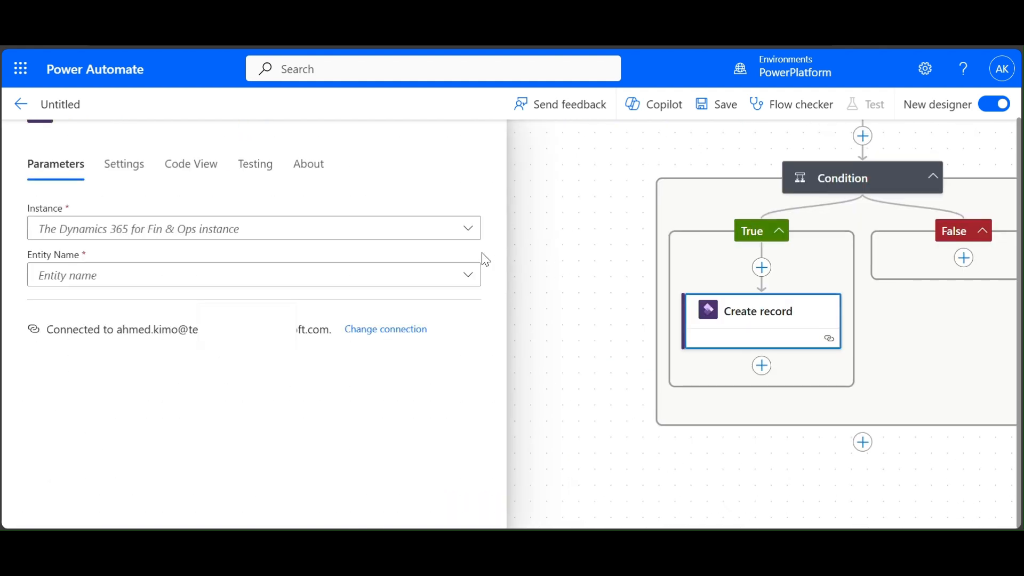
- Set Instance to trial-v1zkq2.trial.operations.dynamics.com and Entity Name to MainAccounts
{"action": "left_click", "coordinate": [468, 229]}
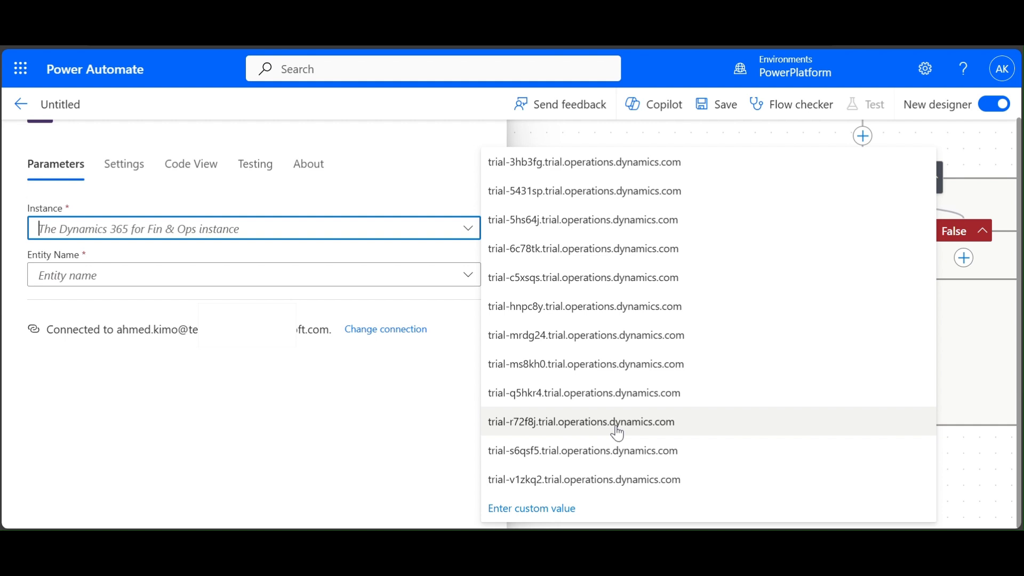
{"action": "left_click", "coordinate": [626, 482]}
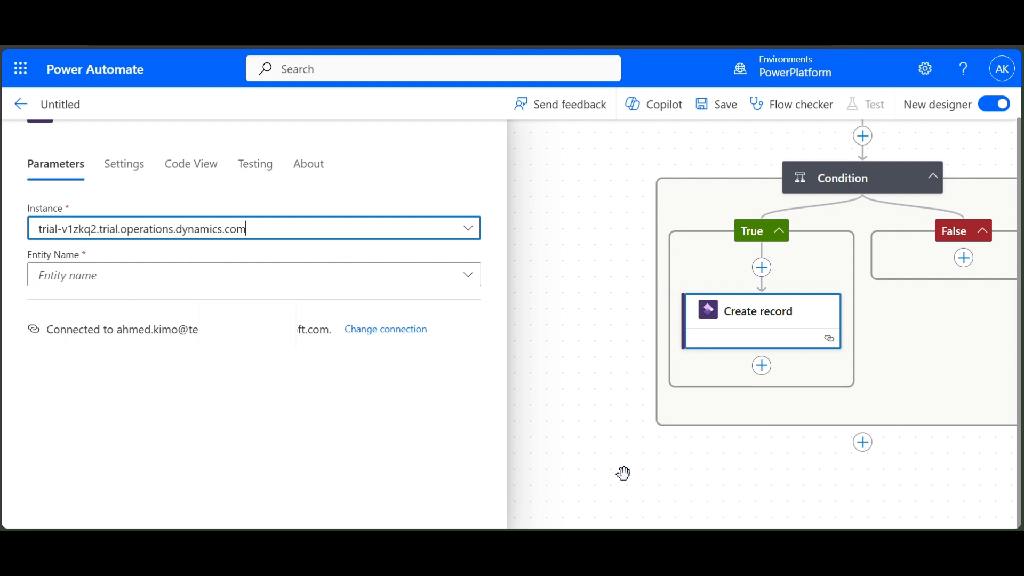
{"action": "left_click", "coordinate": [468, 275]}
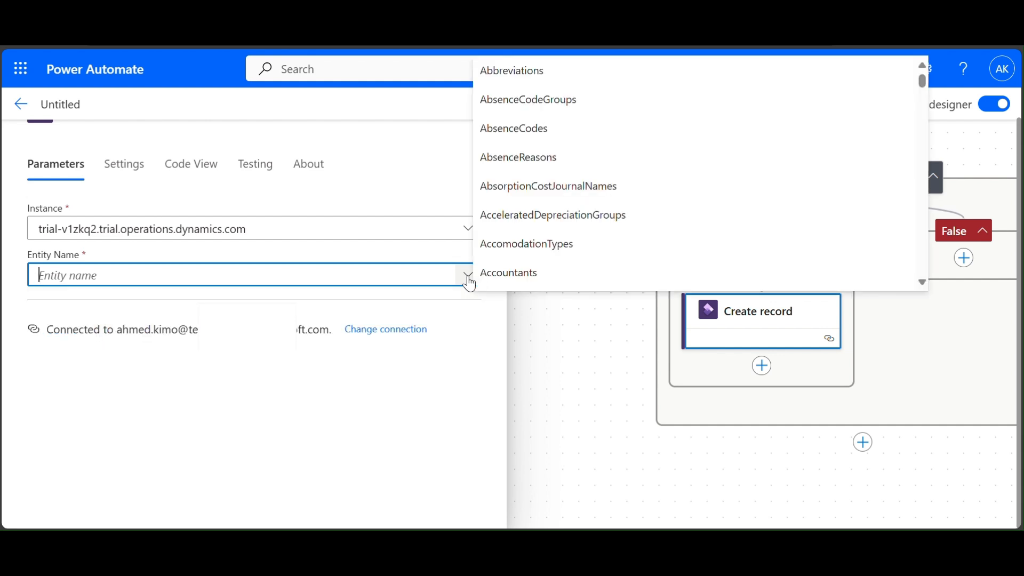
{"action": "type", "text": "main"}
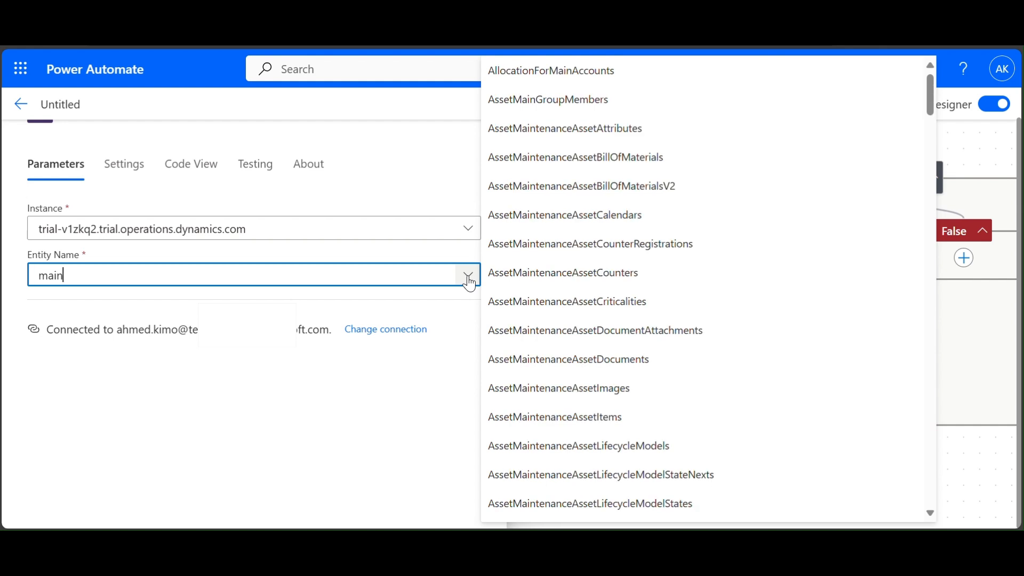
{"action": "type", "text": "acc"}
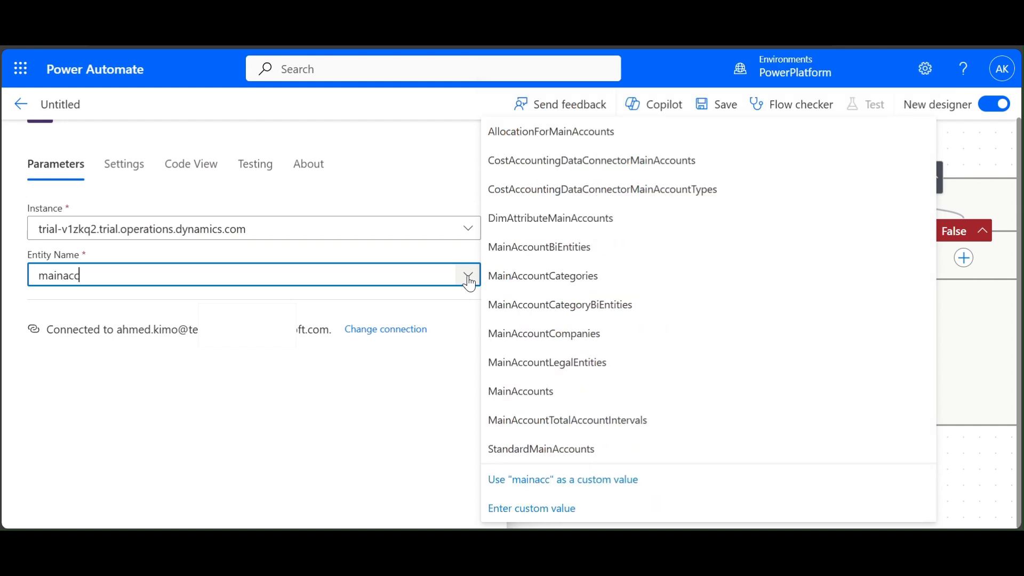
{"action": "left_click", "coordinate": [560, 390]}
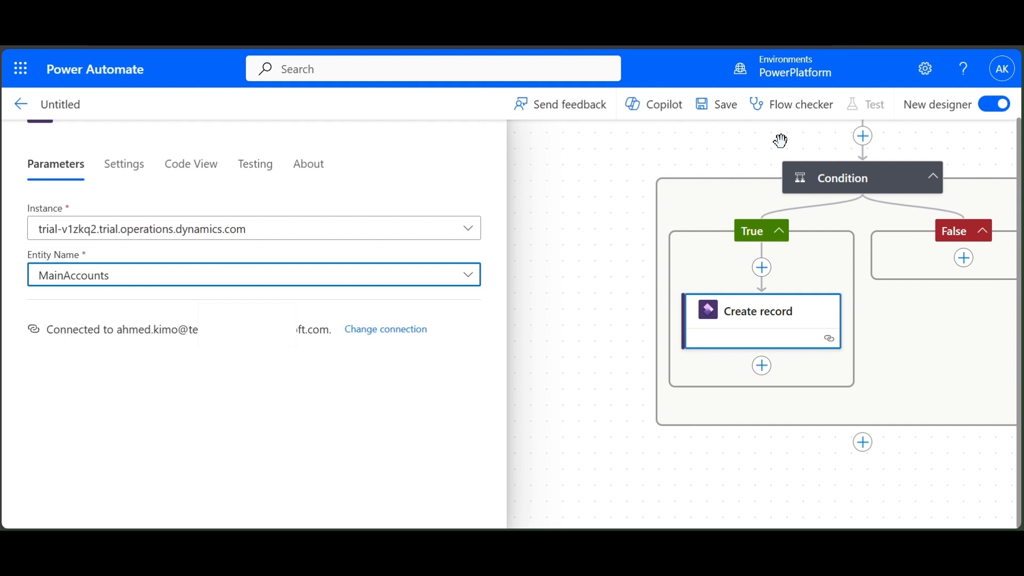
{"action": "left_click", "coordinate": [464, 431]}
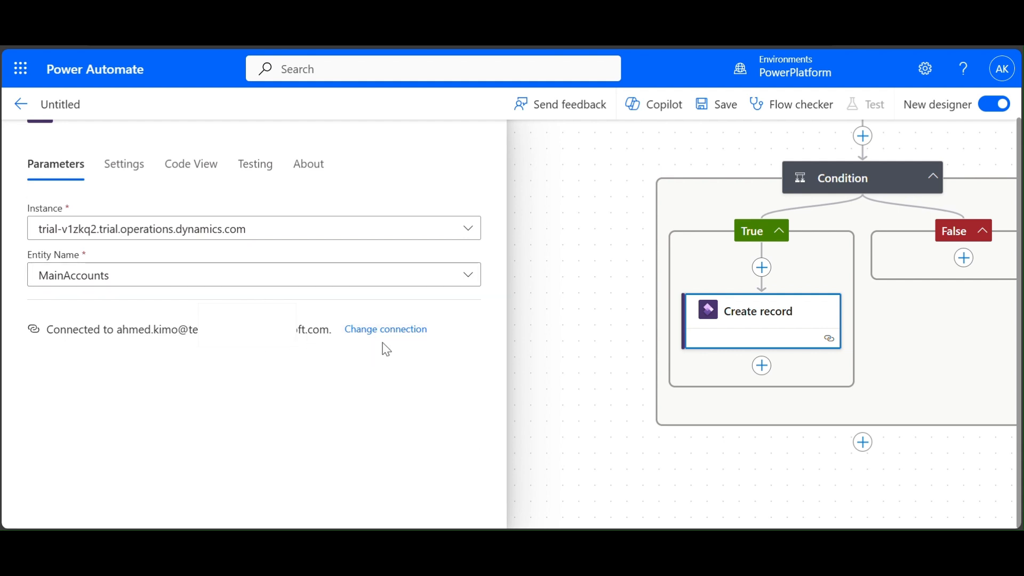
{"action": "left_click", "coordinate": [580, 349]}
{"action": "left_click", "coordinate": [730, 347]}
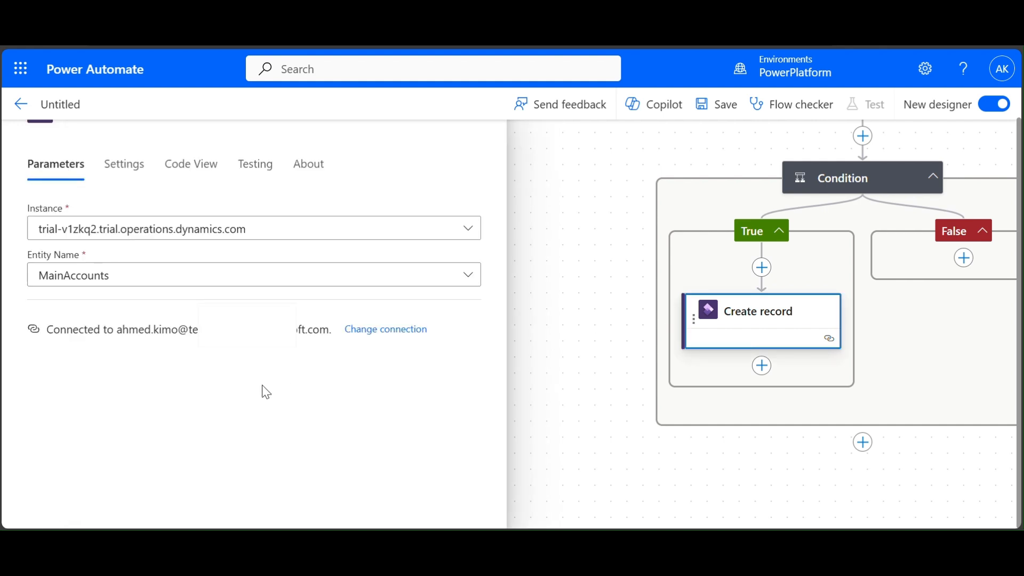
{"action": "left_click", "coordinate": [286, 278]}
- Fill Chart Of Accounts with ChartOfAccount and Main Account with MainAccountId from the trigger
{"action": "left_click", "coordinate": [164, 323]}
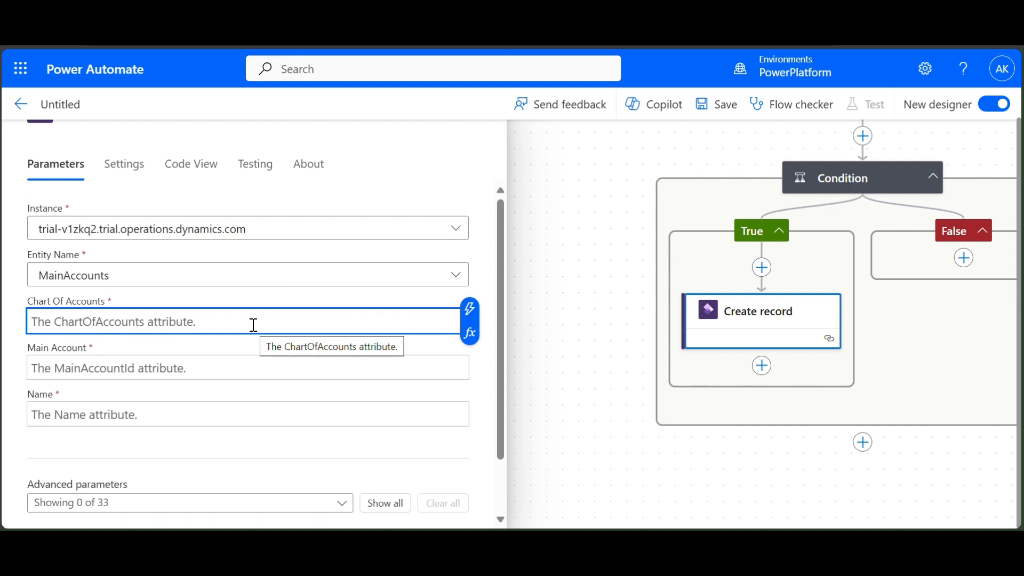
{"action": "left_click", "coordinate": [468, 310]}
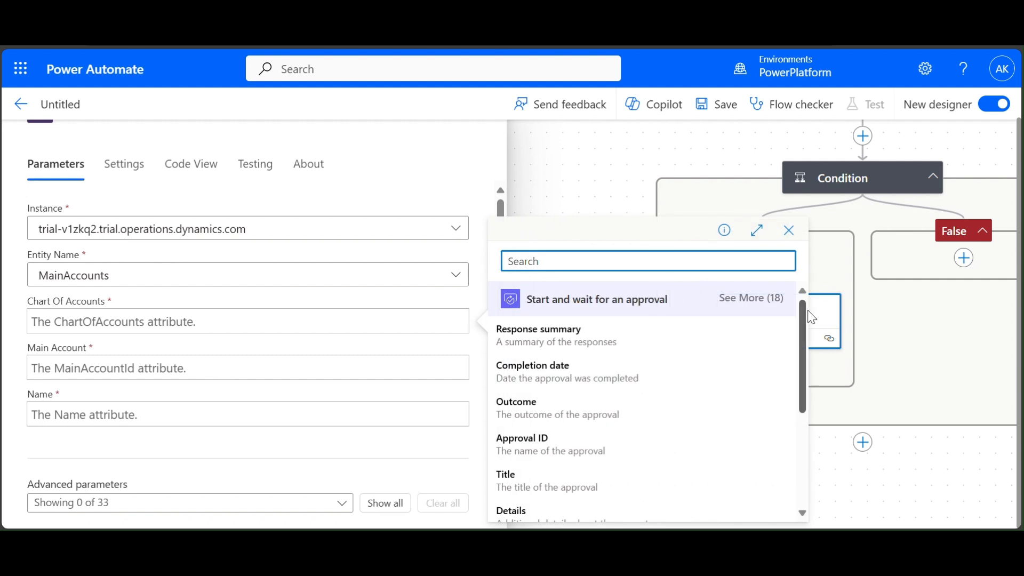
{"action": "scroll", "coordinate": [716, 409], "scroll_direction": "down", "scroll_amount": 4}
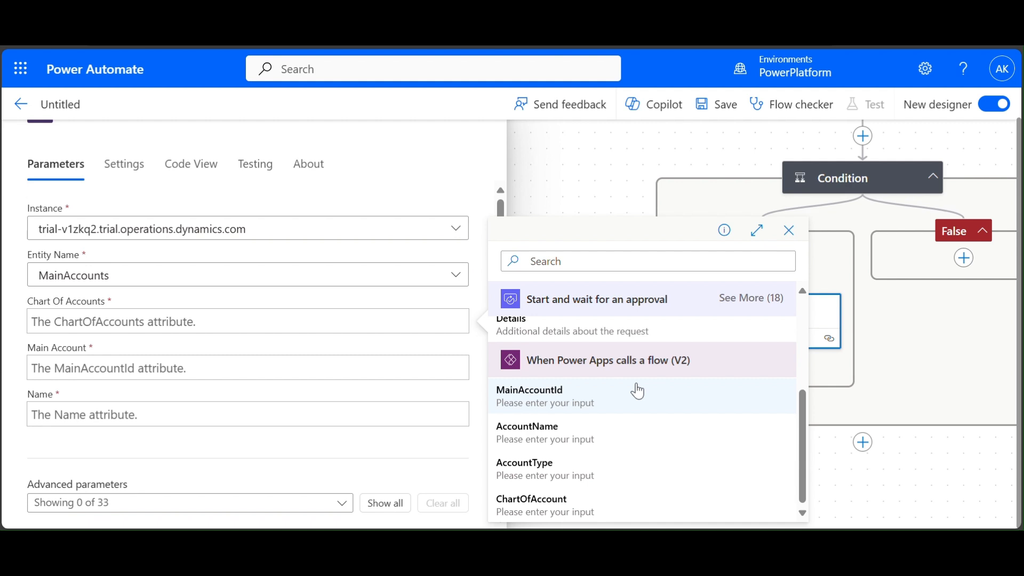
{"action": "left_click", "coordinate": [552, 507]}
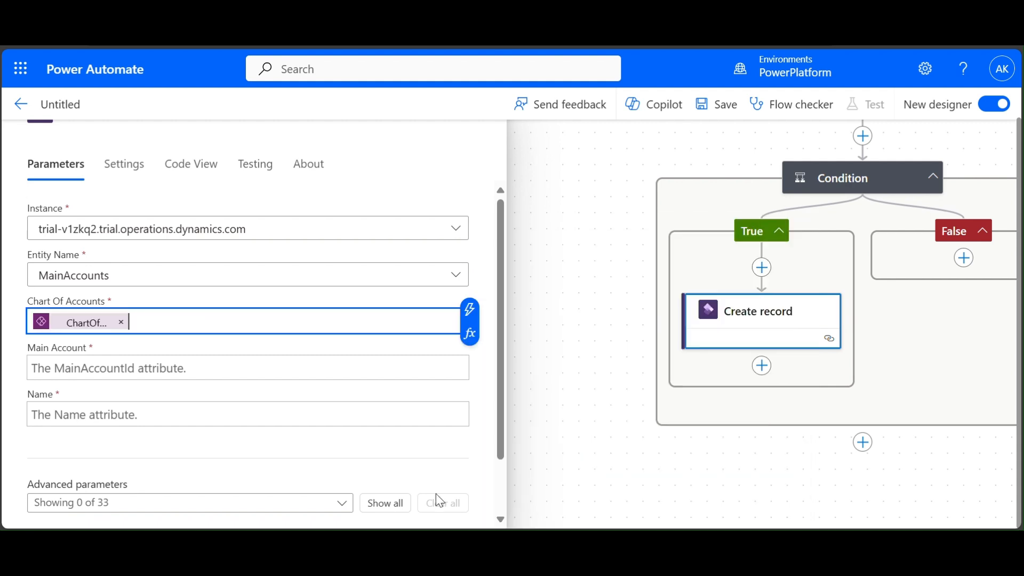
{"action": "left_click", "coordinate": [146, 367]}
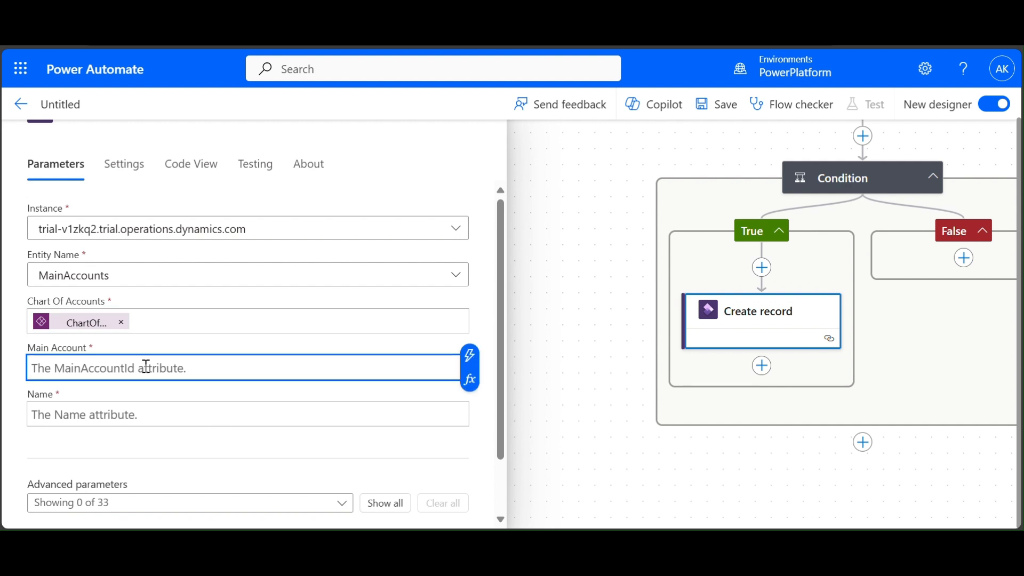
{"action": "left_click", "coordinate": [471, 358]}
{"action": "scroll", "coordinate": [646, 406], "scroll_direction": "down", "scroll_amount": 5}
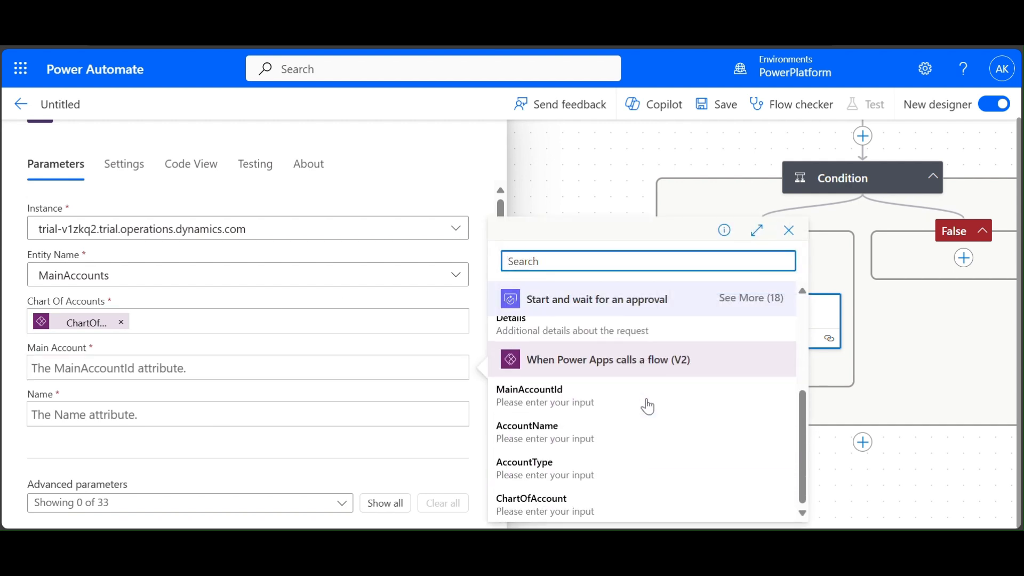
{"action": "left_click", "coordinate": [543, 405]}
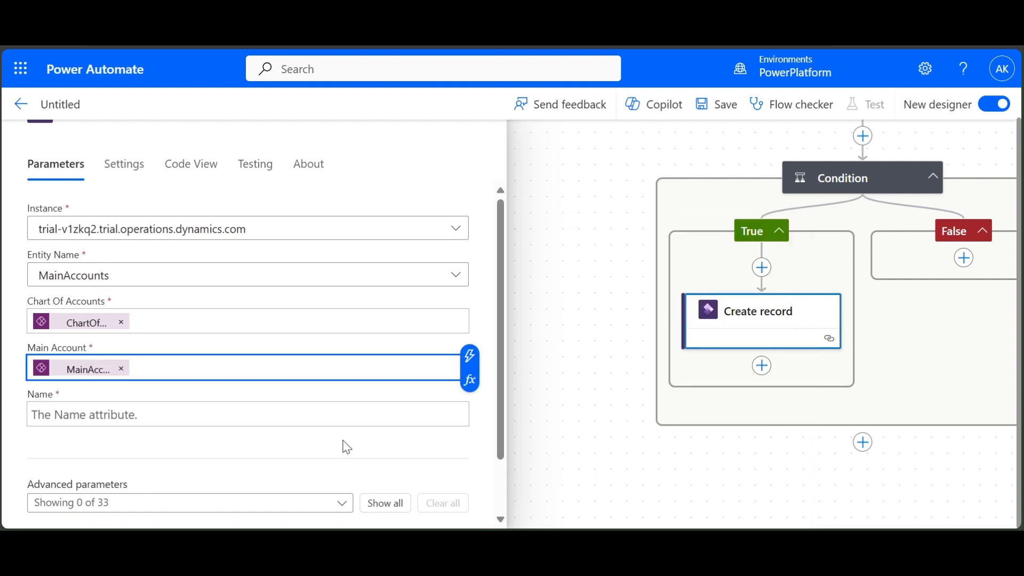
- Fill the Name field with the AccountName Power Apps input
{"action": "left_click", "coordinate": [366, 414]}
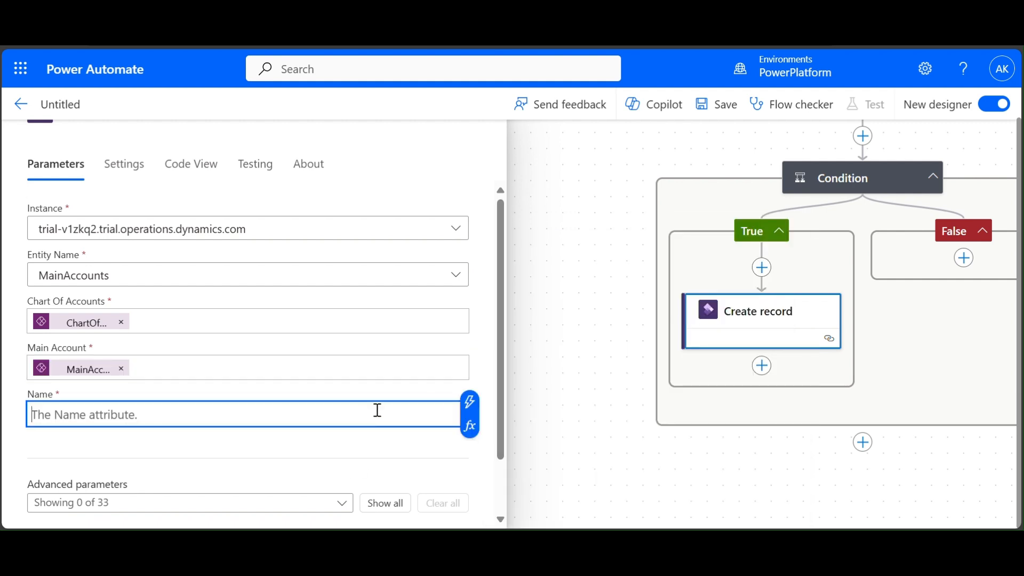
{"action": "left_click", "coordinate": [471, 404]}
{"action": "scroll", "coordinate": [560, 411], "scroll_direction": "down", "scroll_amount": 2}
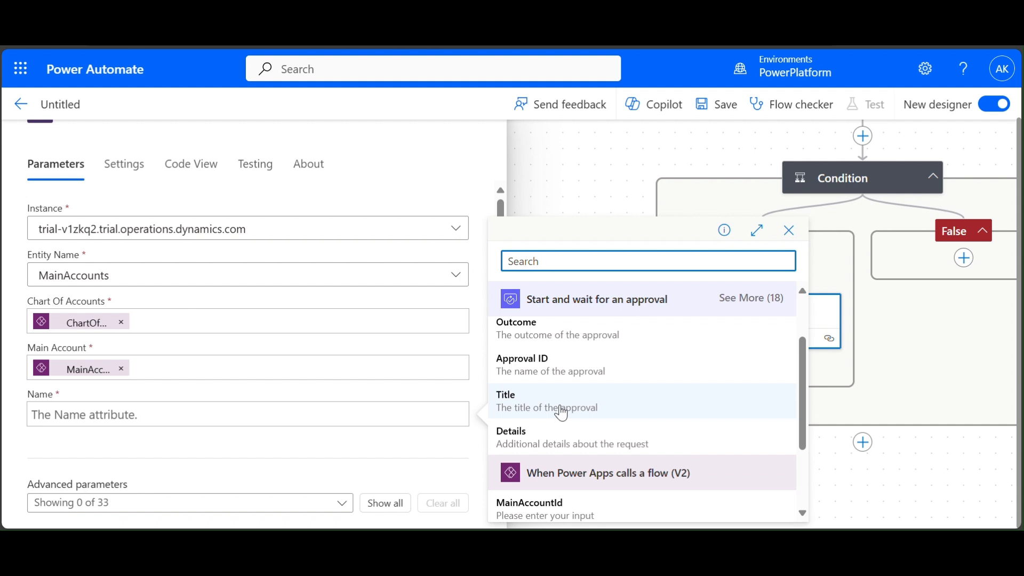
{"action": "scroll", "coordinate": [560, 413], "scroll_direction": "down", "scroll_amount": 2}
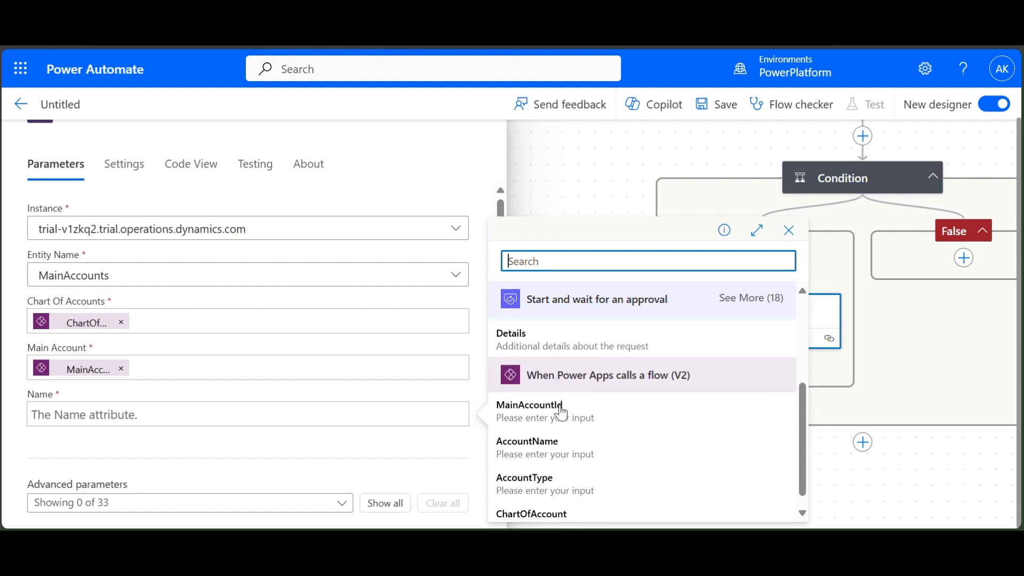
{"action": "left_click", "coordinate": [535, 446]}
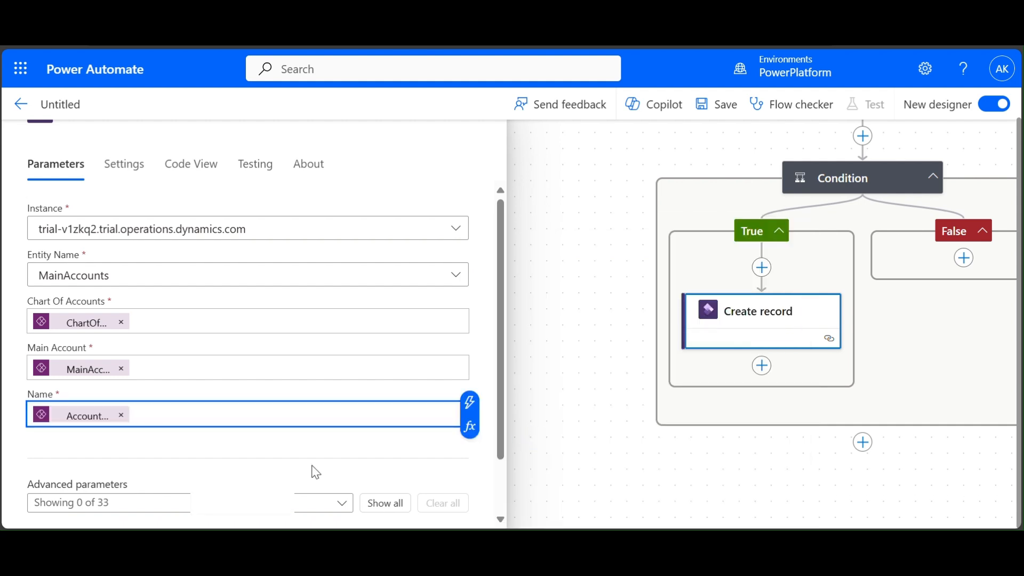
{"action": "scroll", "coordinate": [315, 472], "scroll_direction": "down", "scroll_amount": 2}
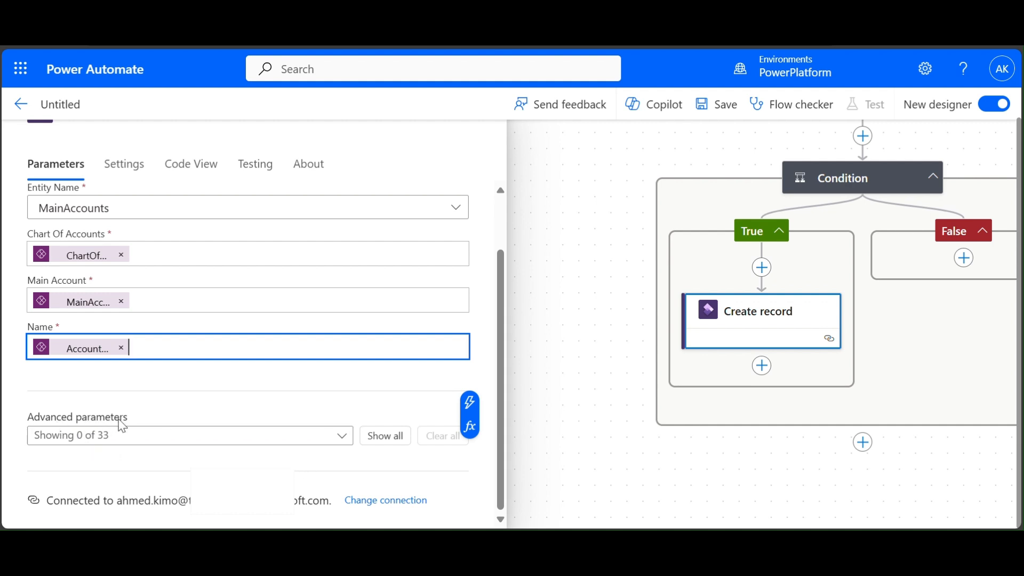
- Add the optional Main account type parameter to Create record by searching 'ty'
{"action": "left_click", "coordinate": [343, 436]}
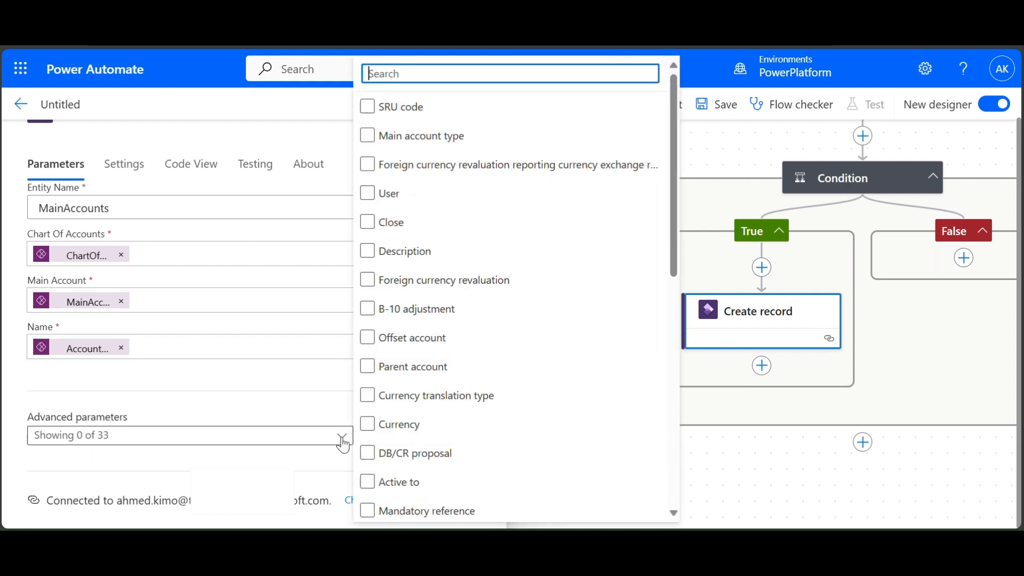
{"action": "left_click", "coordinate": [419, 264]}
{"action": "type", "text": "ty"}
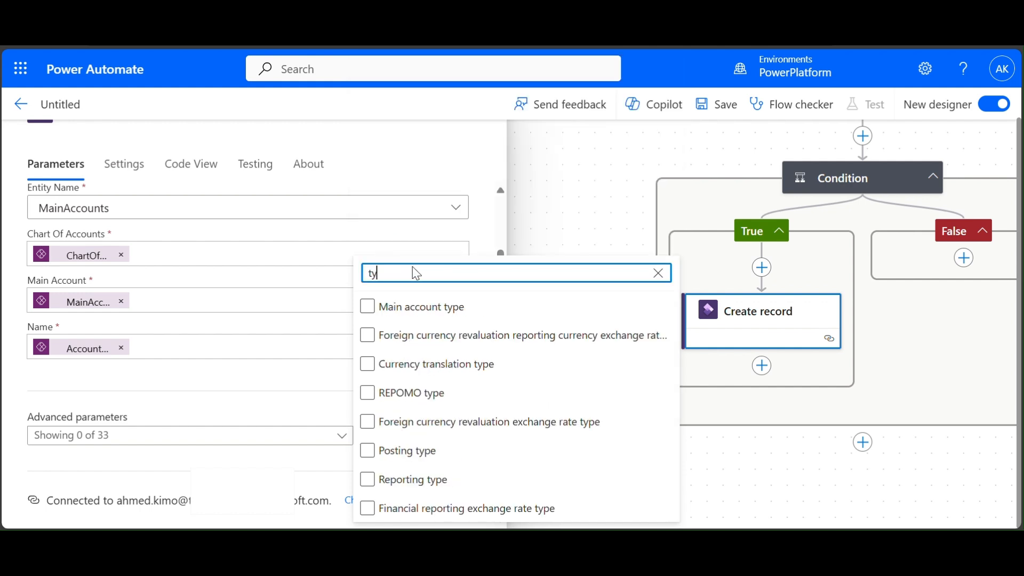
{"action": "left_click", "coordinate": [367, 309]}
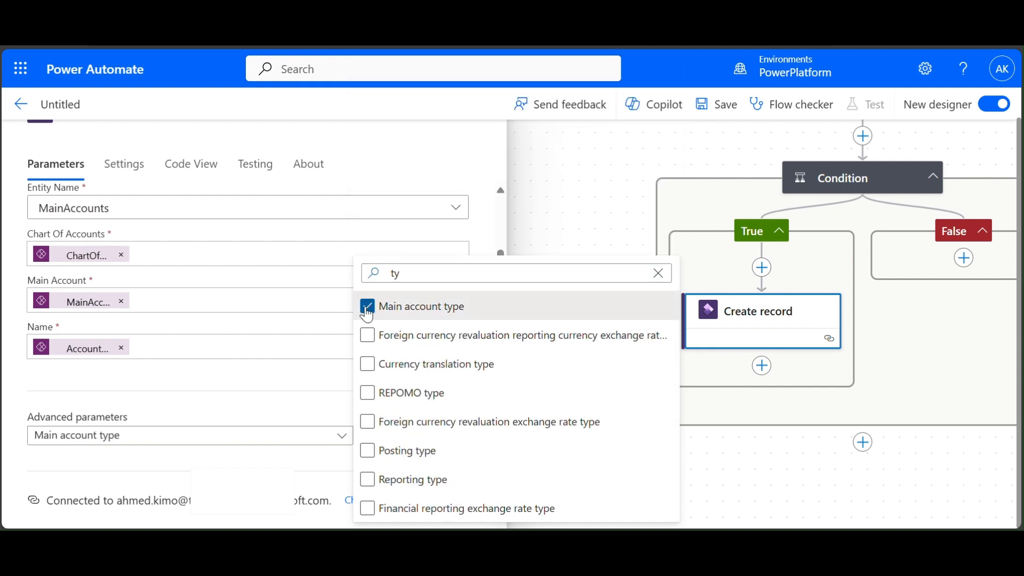
{"action": "left_click", "coordinate": [253, 391]}
- Set Main Account Type to a custom value taken from the AccountType trigger input
{"action": "left_click", "coordinate": [211, 500]}
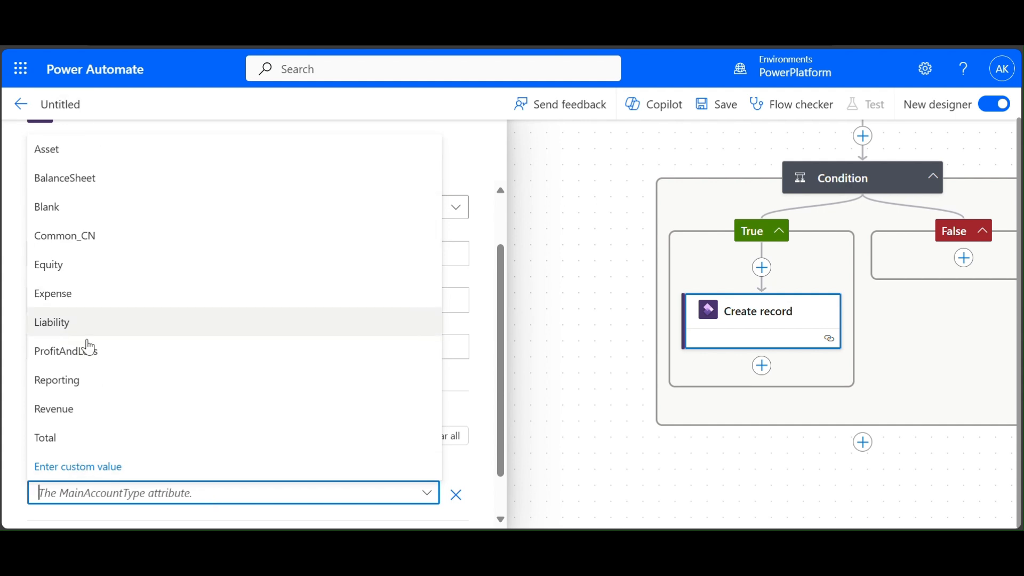
{"action": "left_click", "coordinate": [111, 474]}
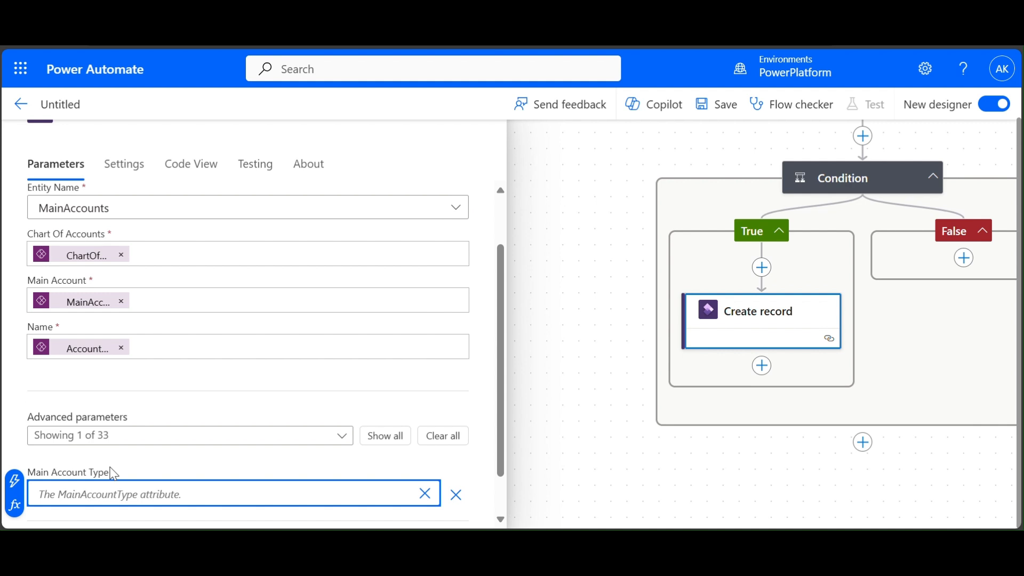
{"action": "left_click", "coordinate": [15, 485]}
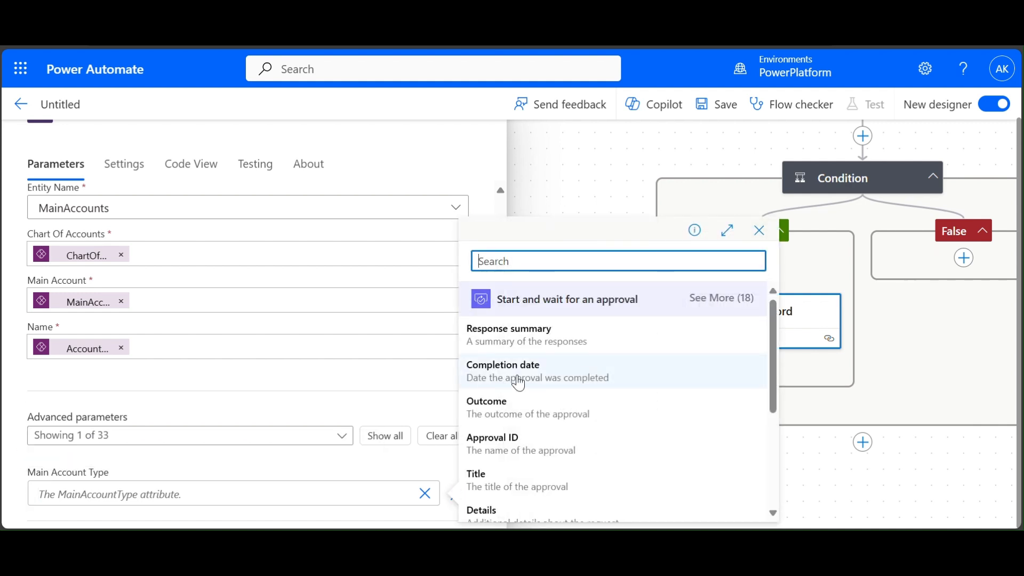
{"action": "scroll", "coordinate": [516, 382], "scroll_direction": "down", "scroll_amount": 3}
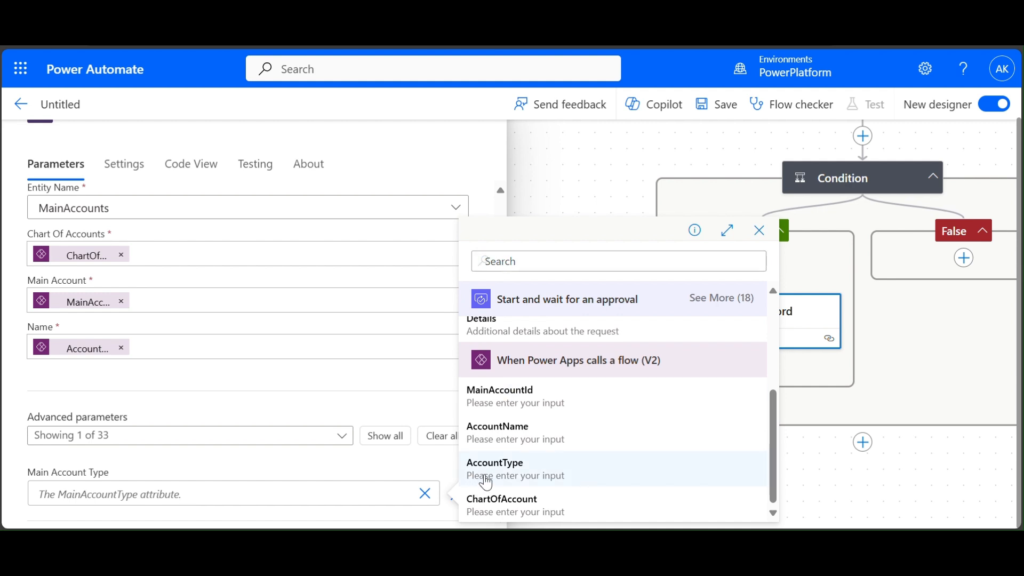
{"action": "left_click", "coordinate": [485, 479]}
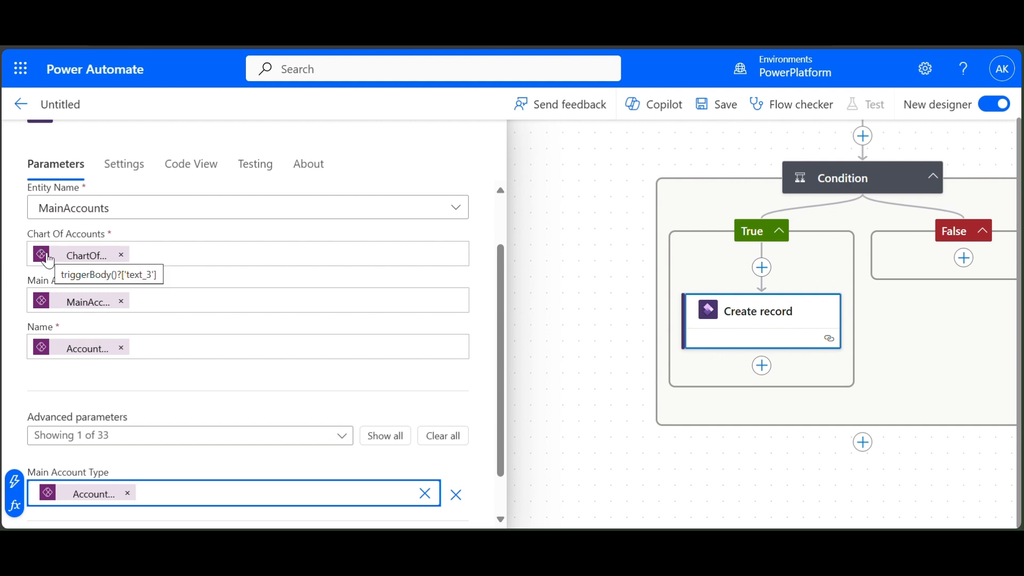
{"action": "scroll", "coordinate": [497, 222], "scroll_direction": "up", "scroll_amount": 1}
{"action": "scroll", "coordinate": [578, 196], "scroll_direction": "up", "scroll_amount": 2}
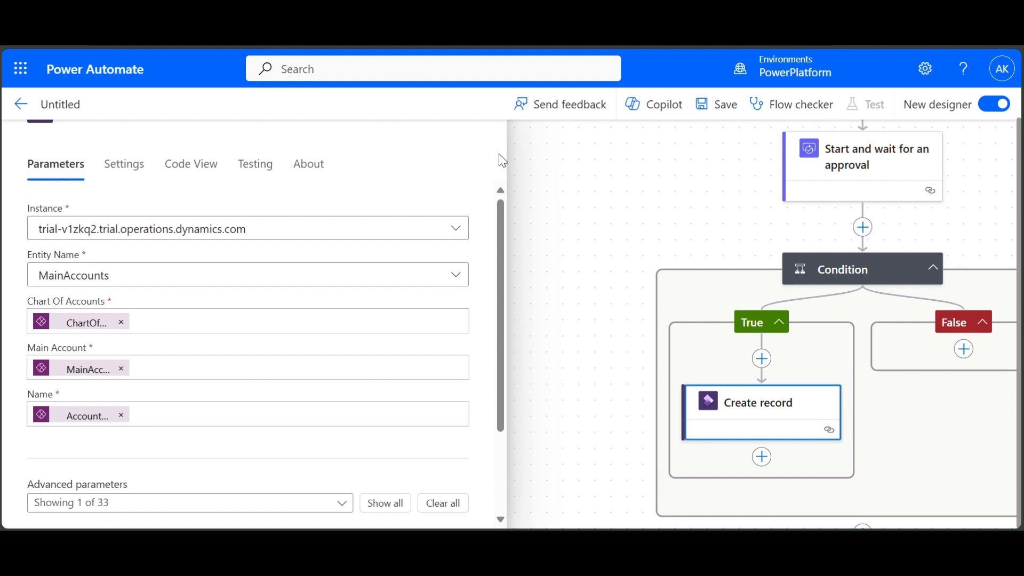
- Dismiss the Create record panel and center the Condition block on the canvas
{"action": "left_click", "coordinate": [532, 169]}
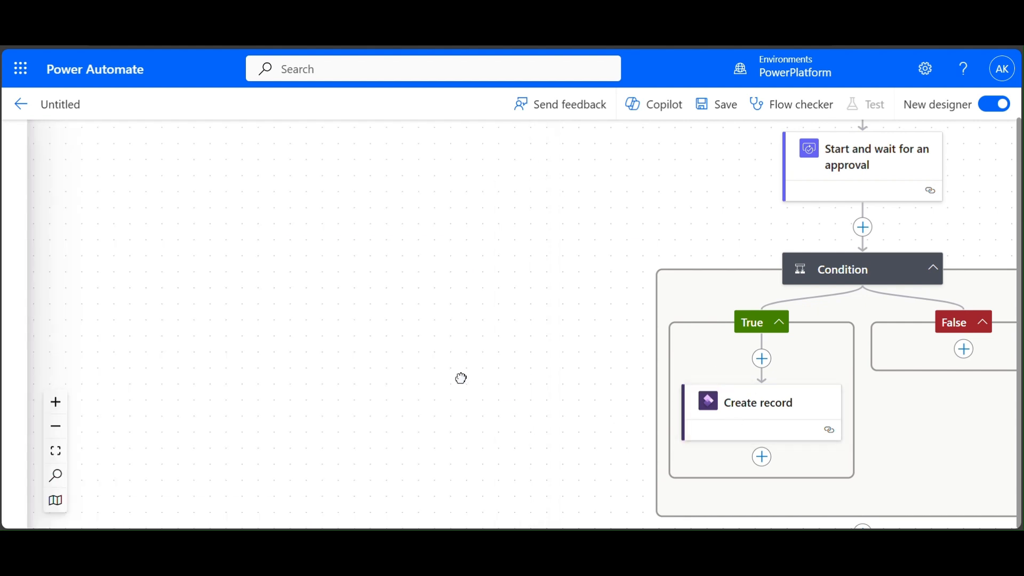
{"action": "left_click_drag", "start_coordinate": [466, 377], "coordinate": [247, 314]}
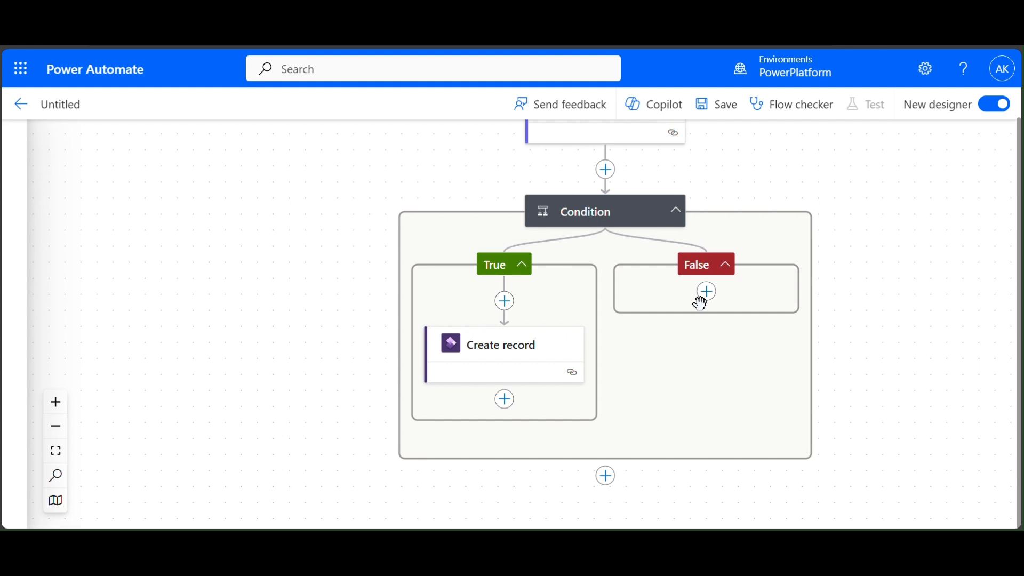
- Append a 'Respond to a Power App or flow' action after the Condition, searching 'respon'
{"action": "left_click", "coordinate": [605, 476]}
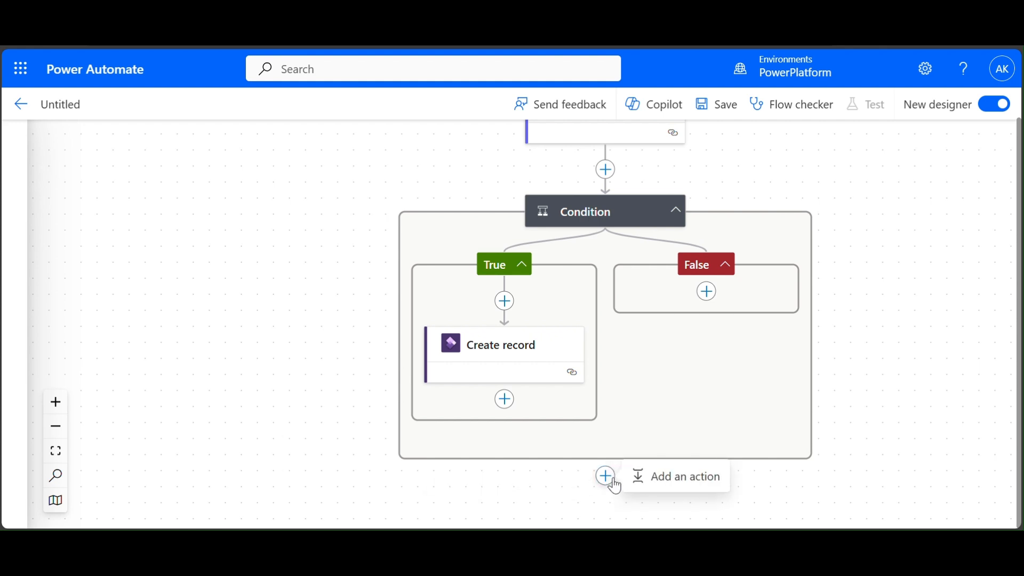
{"action": "left_click", "coordinate": [702, 482]}
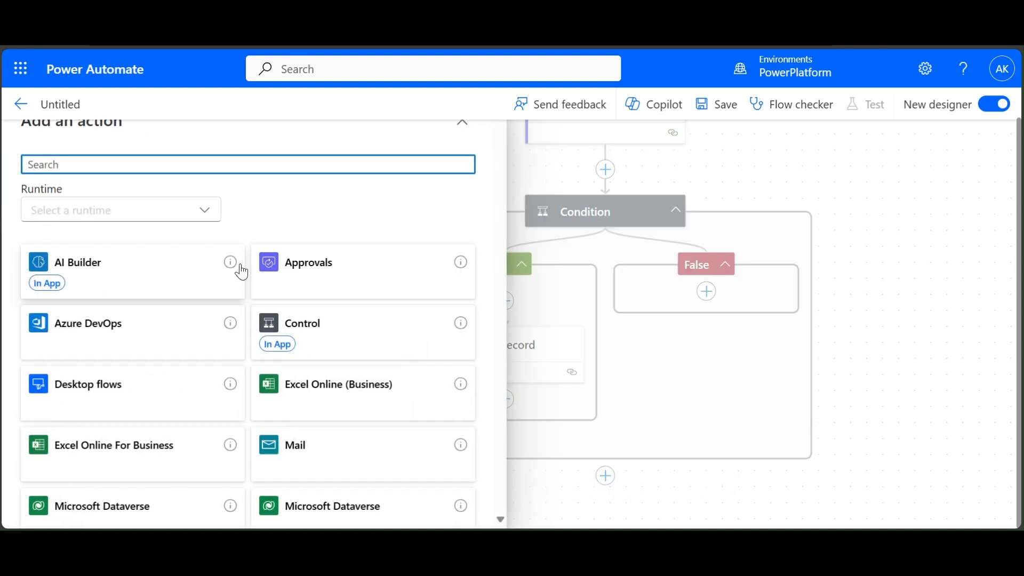
{"action": "type", "text": "respon"}
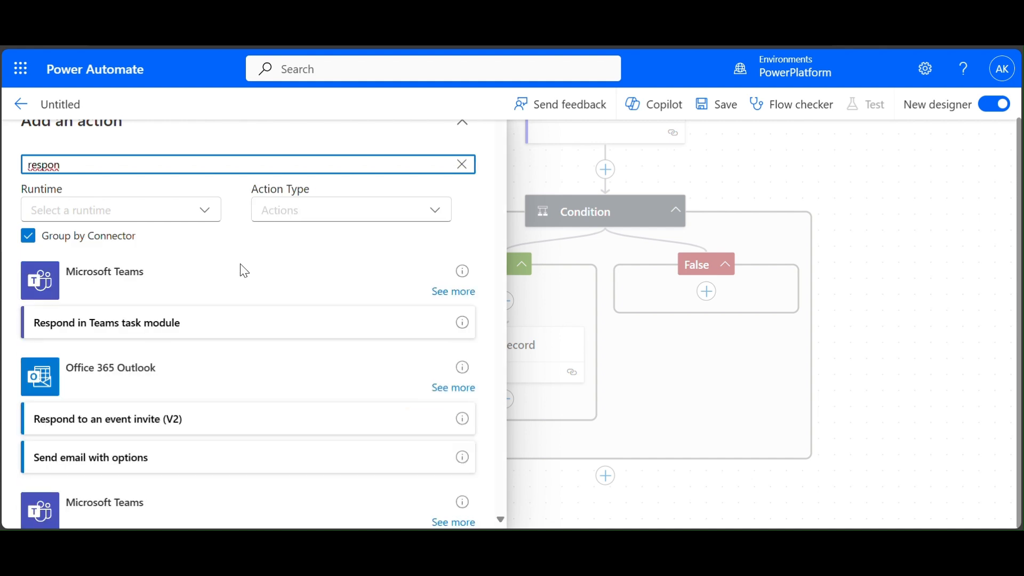
{"action": "scroll", "coordinate": [242, 271], "scroll_direction": "down", "scroll_amount": 8}
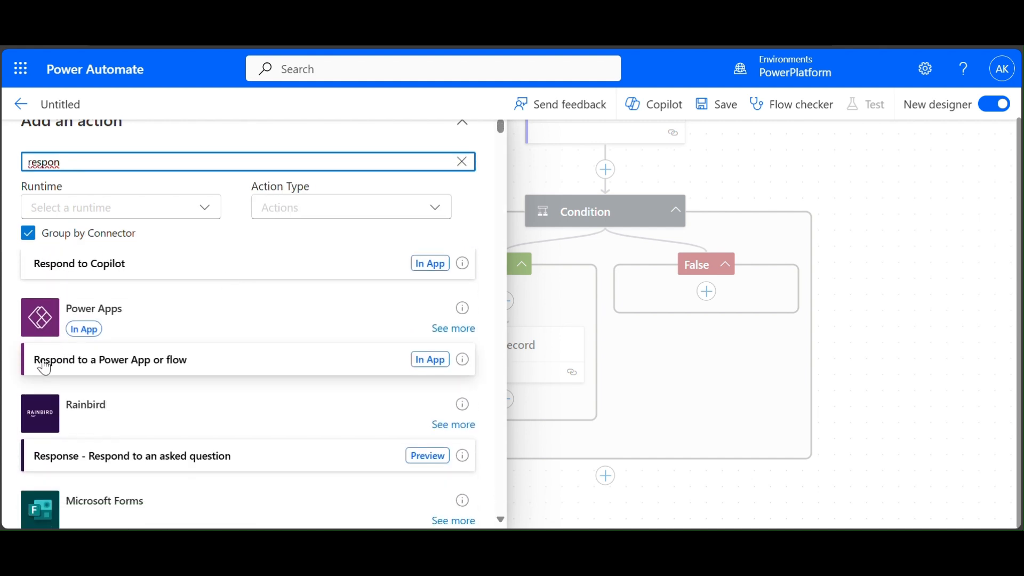
{"action": "left_click", "coordinate": [67, 367]}
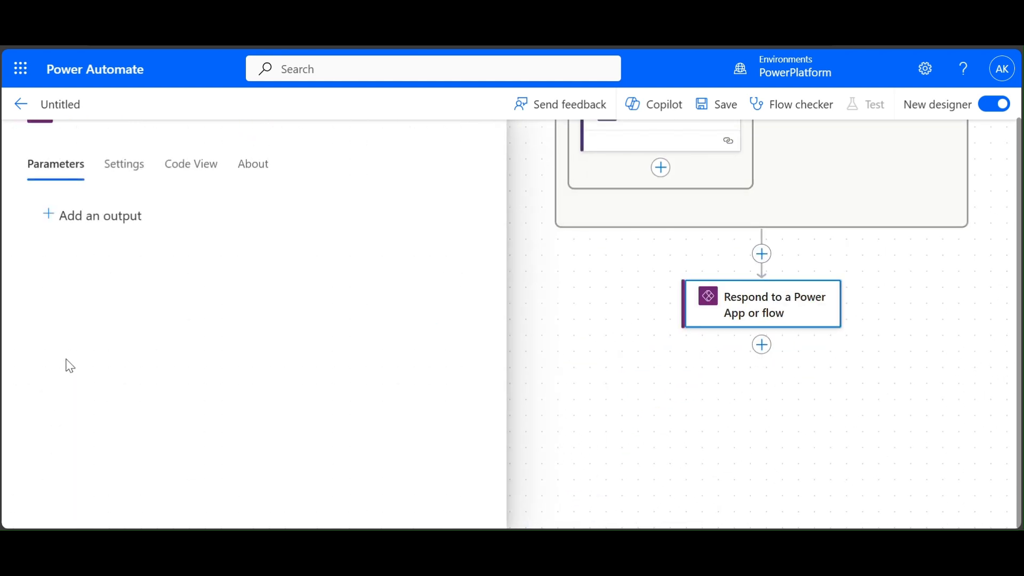
- Add a Text output 'ReturnMessage' with value 'The request has been sent to the approvers'
{"action": "left_click", "coordinate": [103, 218]}
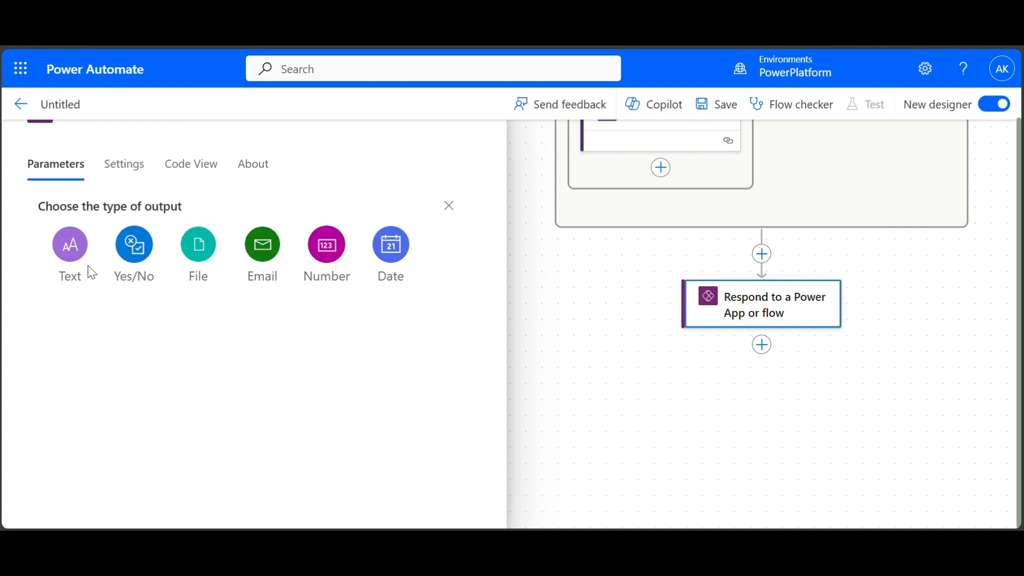
{"action": "left_click", "coordinate": [83, 261]}
{"action": "left_click", "coordinate": [103, 220]}
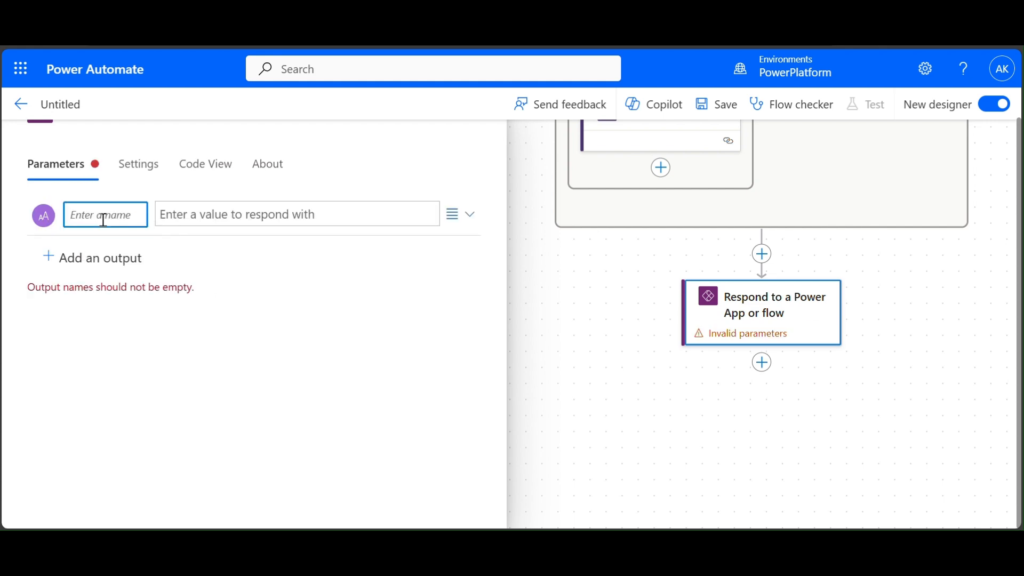
{"action": "type", "text": "Ret"}
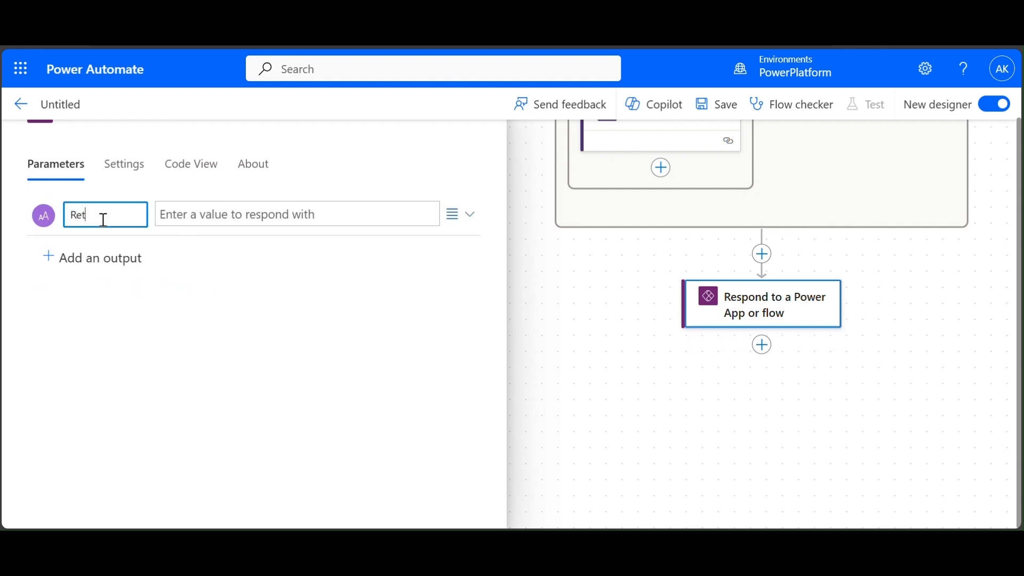
{"action": "type", "text": "urnMessage"}
{"action": "left_click", "coordinate": [270, 214]}
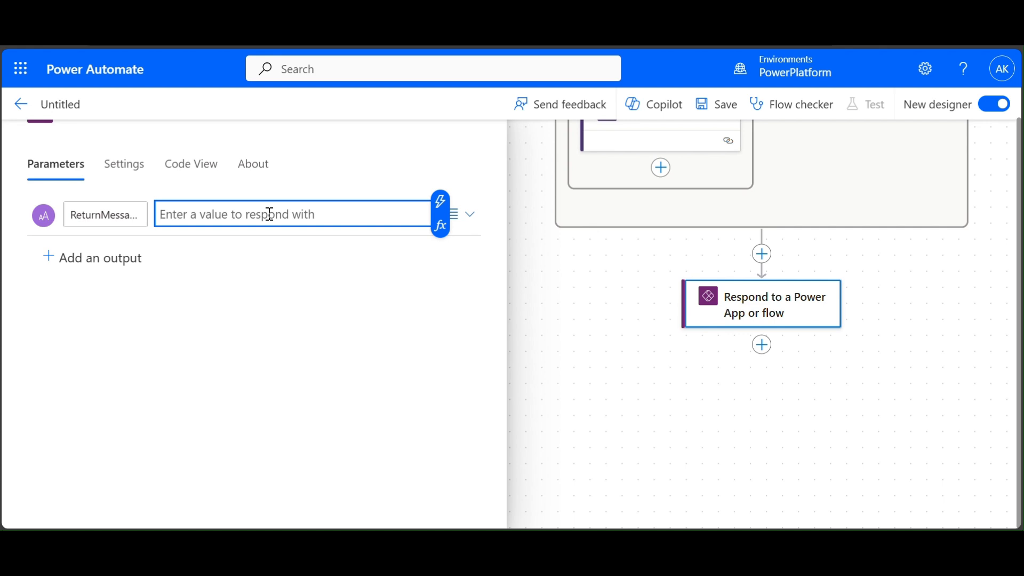
{"action": "type", "text": "The request has be"}
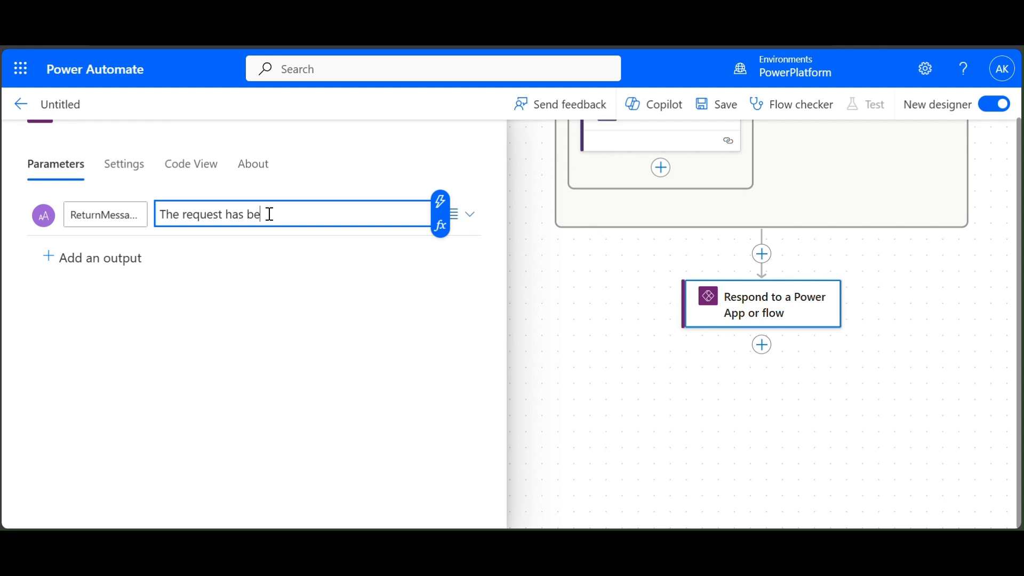
{"action": "type", "text": "en sent to the a"}
{"action": "type", "text": "ove"}
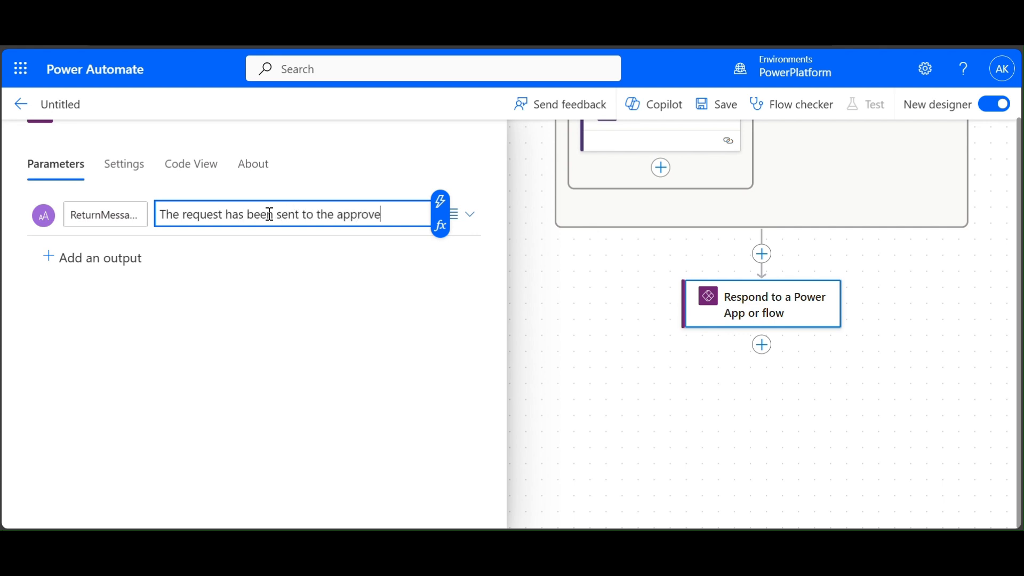
{"action": "type", "text": "rs"}
{"action": "left_click", "coordinate": [675, 407]}
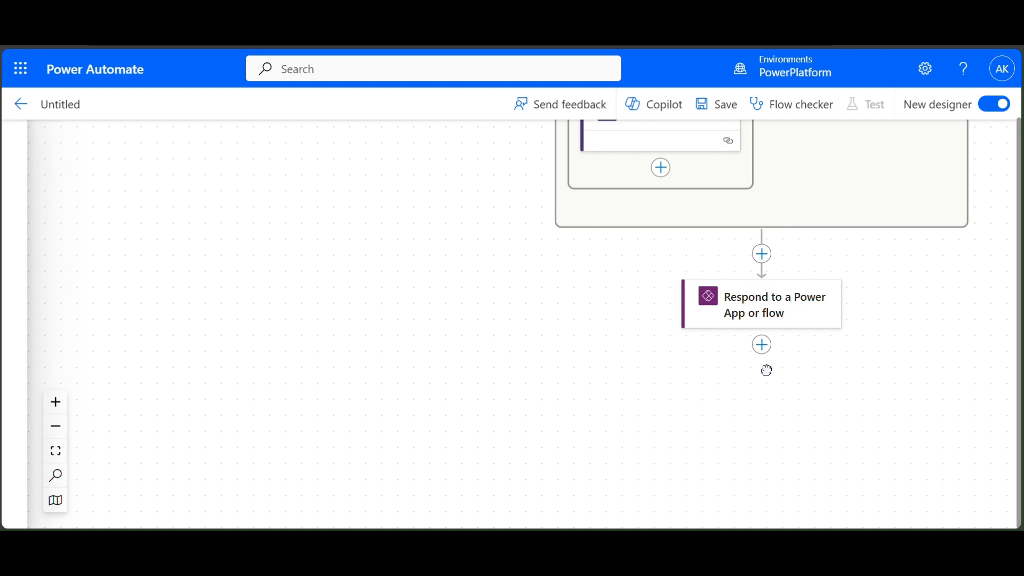
{"action": "left_click_drag", "start_coordinate": [766, 371], "coordinate": [608, 407]}
{"action": "scroll", "coordinate": [800, 376], "scroll_direction": "down", "scroll_amount": 3}
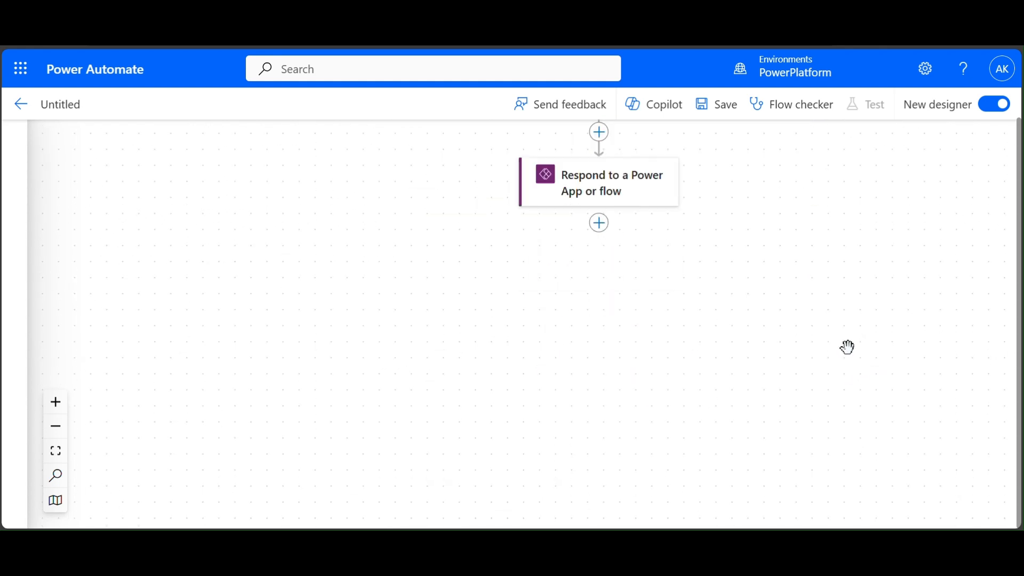
{"action": "scroll", "coordinate": [821, 406], "scroll_direction": "up", "scroll_amount": 5}
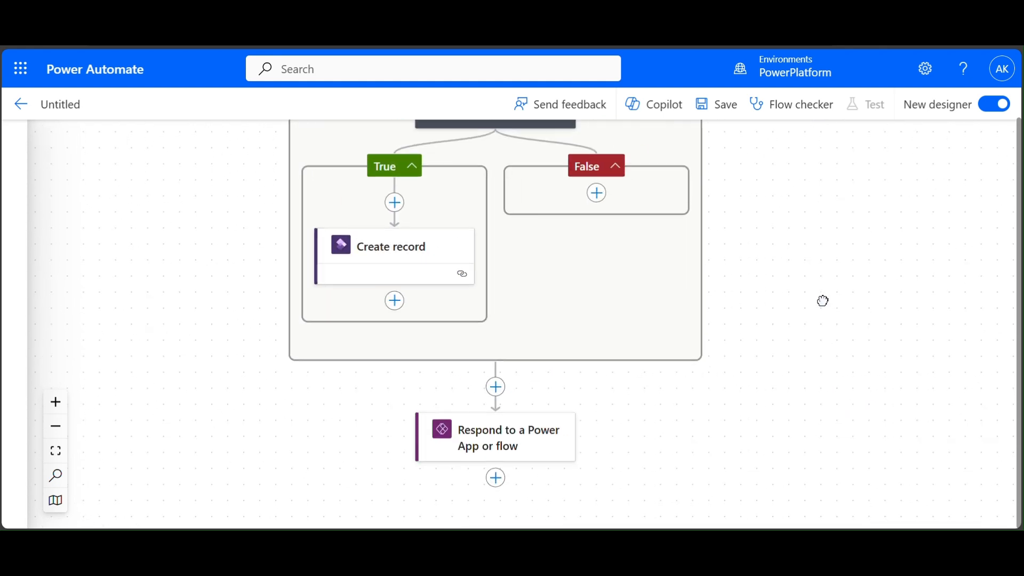
{"action": "scroll", "coordinate": [828, 301], "scroll_direction": "up", "scroll_amount": 5}
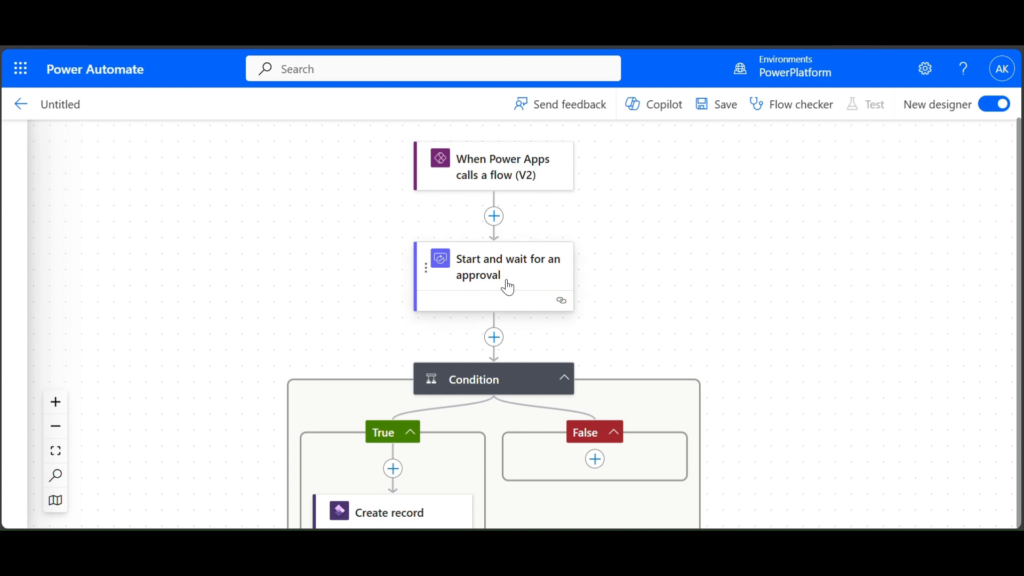
{"action": "left_click_drag", "start_coordinate": [615, 302], "coordinate": [634, 247]}
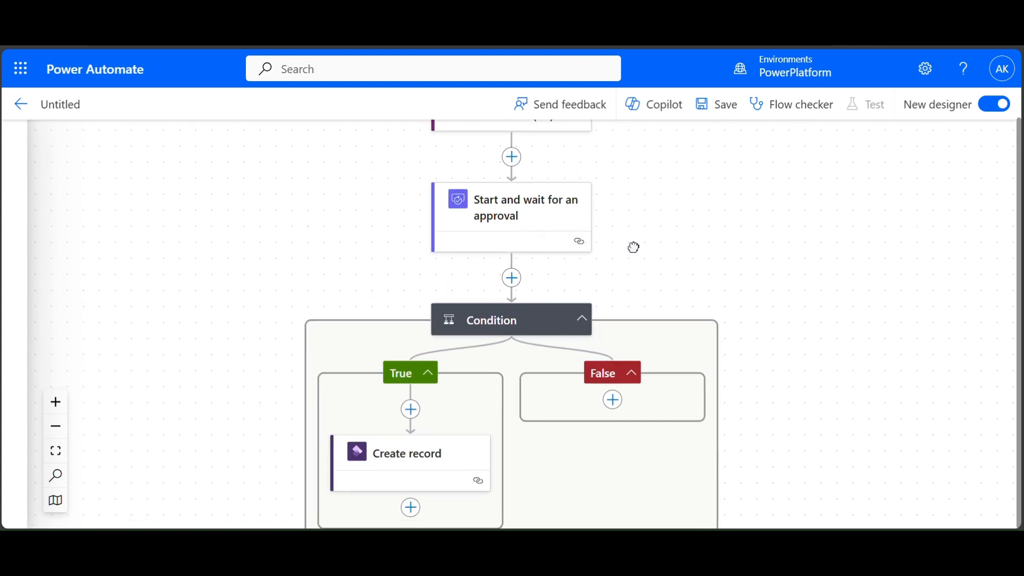
{"action": "scroll", "coordinate": [758, 190], "scroll_direction": "down", "scroll_amount": 2}
{"action": "right_click", "coordinate": [753, 190]}
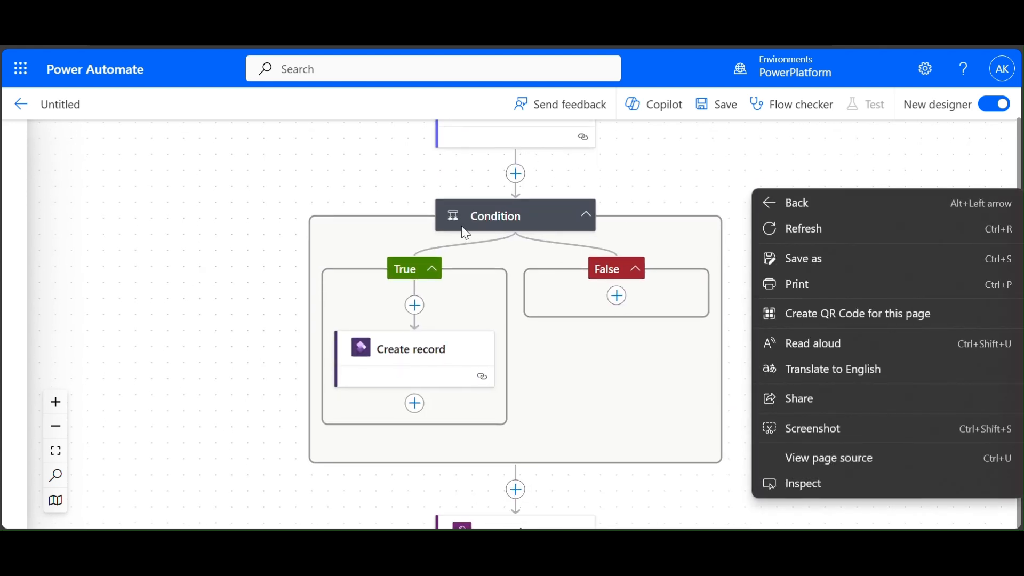
{"action": "left_click", "coordinate": [728, 190]}
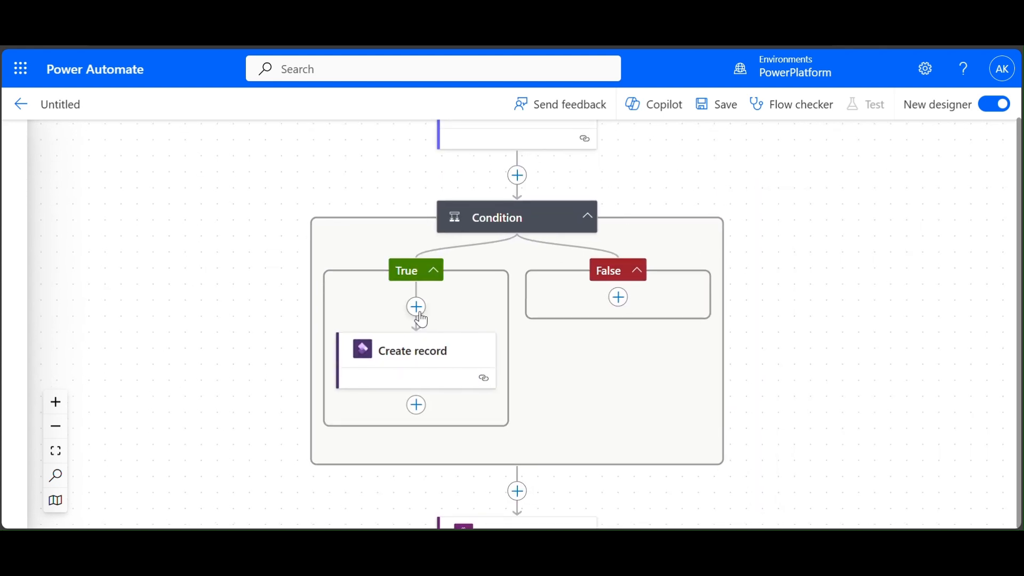
{"action": "left_click", "coordinate": [441, 372]}
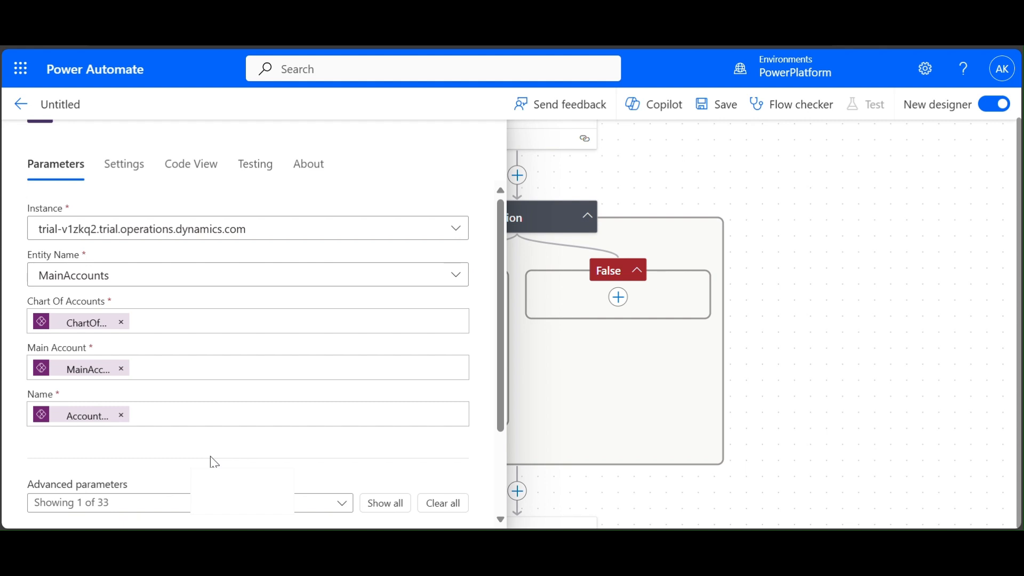
{"action": "scroll", "coordinate": [210, 457], "scroll_direction": "down", "scroll_amount": 1}
{"action": "scroll", "coordinate": [214, 462], "scroll_direction": "down", "scroll_amount": 2}
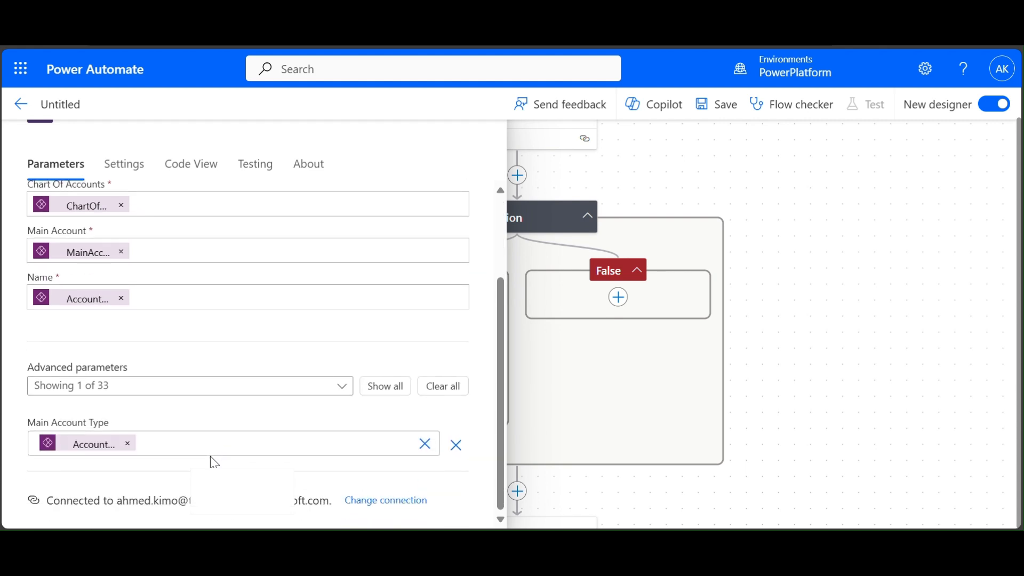
{"action": "left_click", "coordinate": [784, 384]}
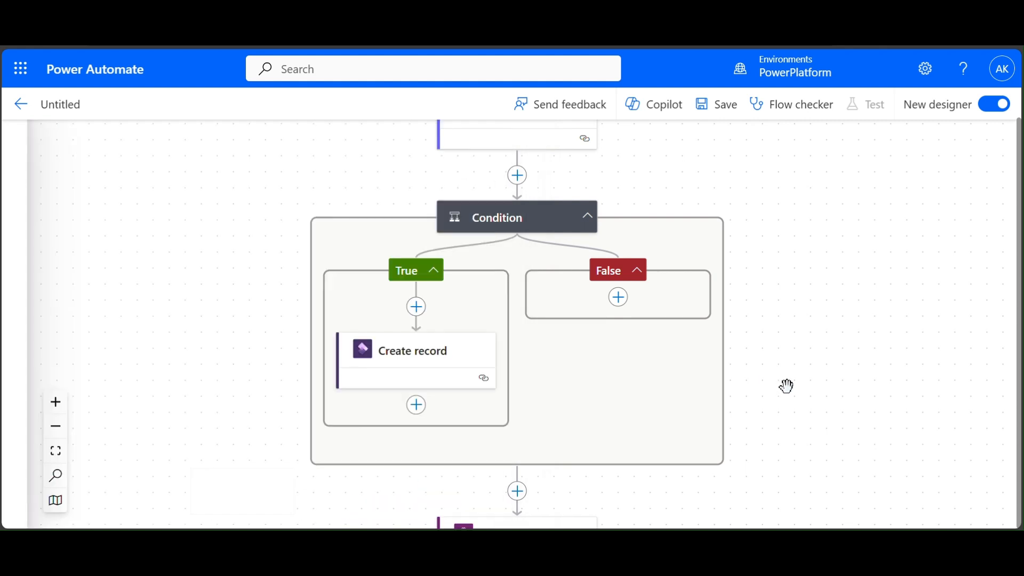
- Drag the Respond step up to sit right below the 'When Power Apps calls a flow' trigger
{"action": "left_click_drag", "start_coordinate": [783, 384], "coordinate": [761, 229]}
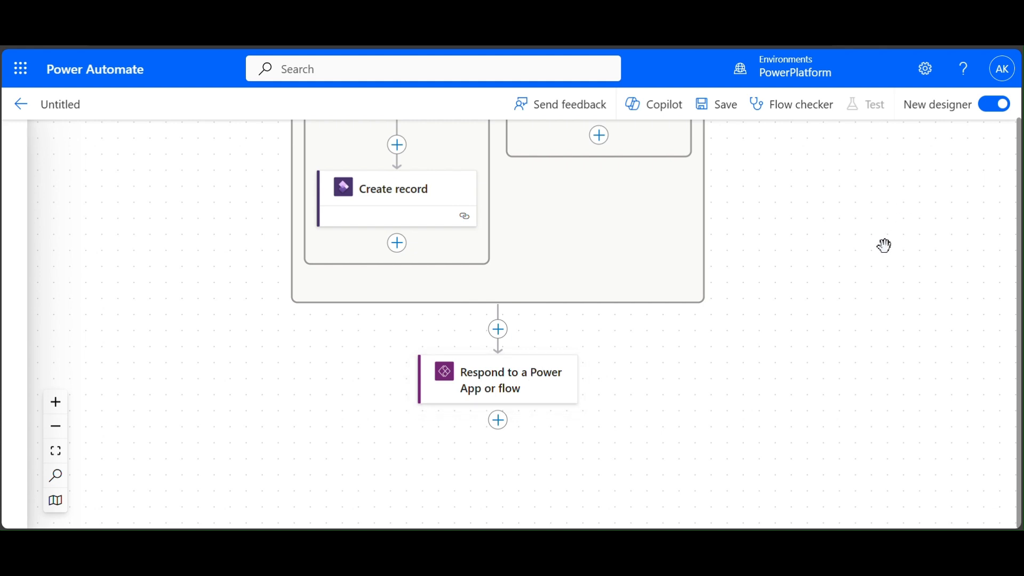
{"action": "left_click_drag", "start_coordinate": [882, 249], "coordinate": [853, 386]}
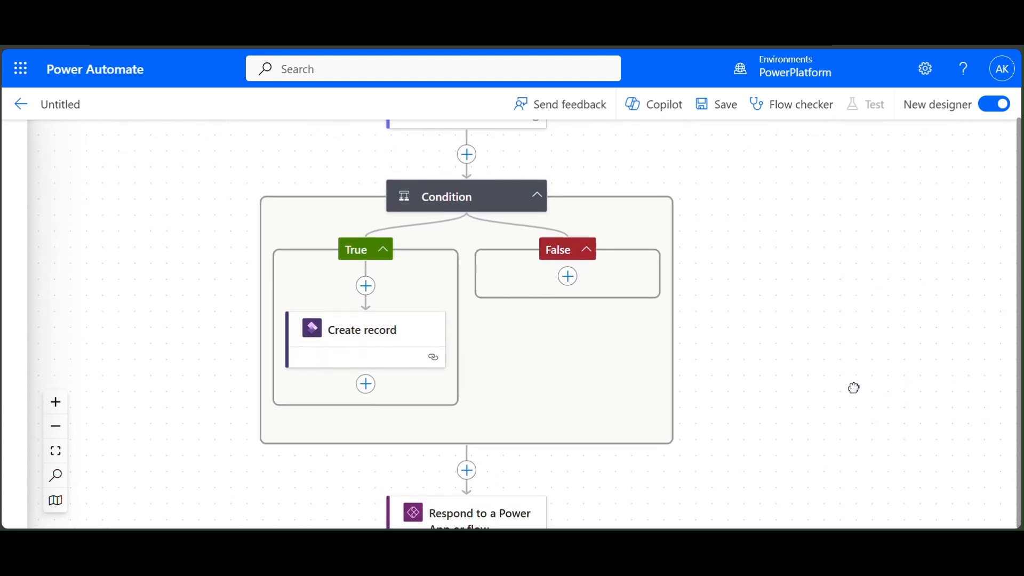
{"action": "left_click_drag", "start_coordinate": [887, 180], "coordinate": [875, 338]}
{"action": "left_click_drag", "start_coordinate": [910, 233], "coordinate": [900, 322]}
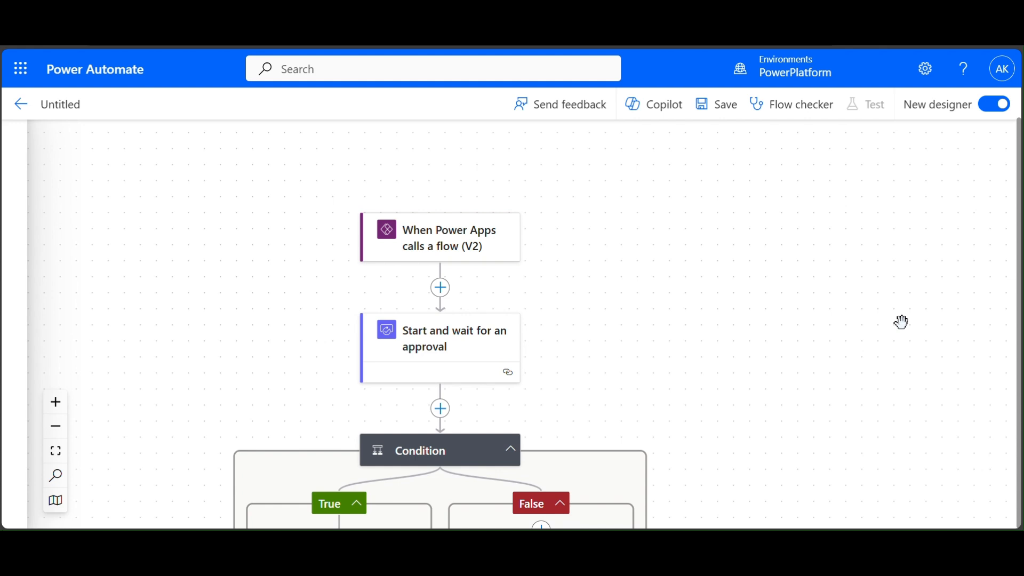
{"action": "left_click_drag", "start_coordinate": [901, 322], "coordinate": [887, 183]}
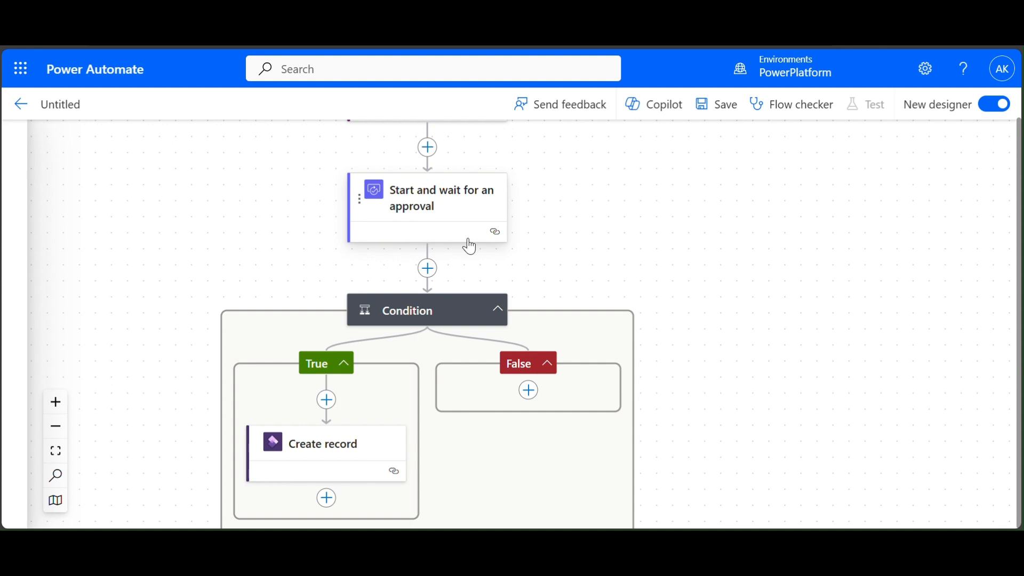
{"action": "left_click_drag", "start_coordinate": [674, 336], "coordinate": [674, 264]}
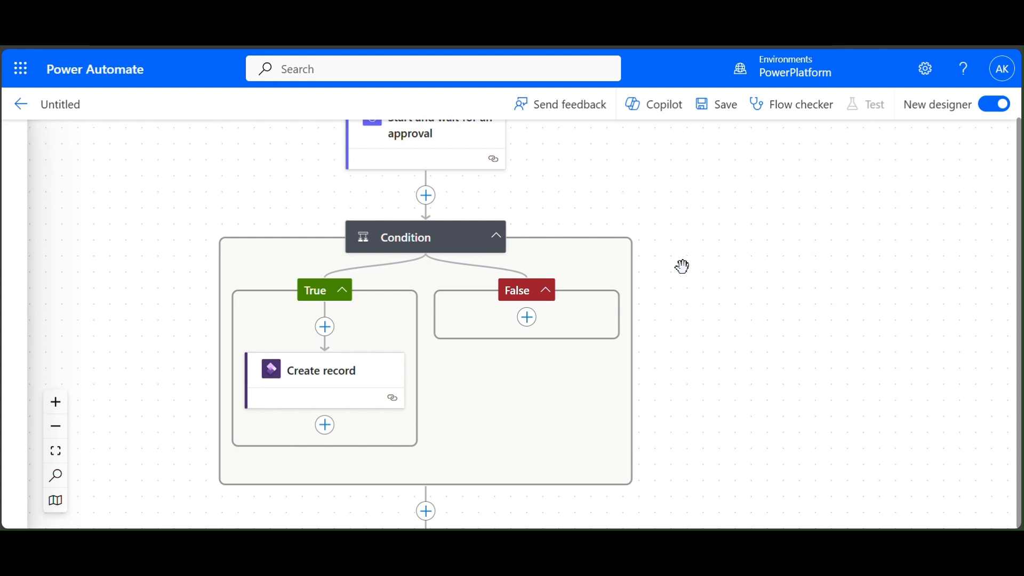
{"action": "left_click_drag", "start_coordinate": [744, 343], "coordinate": [736, 271]}
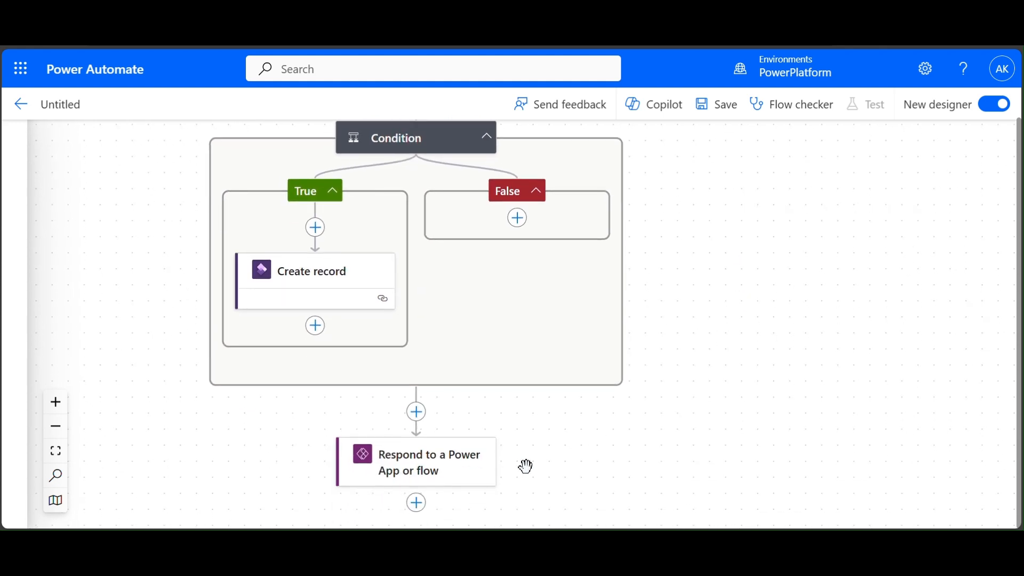
{"action": "left_click_drag", "start_coordinate": [454, 466], "coordinate": [717, 145]}
{"action": "scroll", "coordinate": [757, 202], "scroll_direction": "down", "scroll_amount": 3}
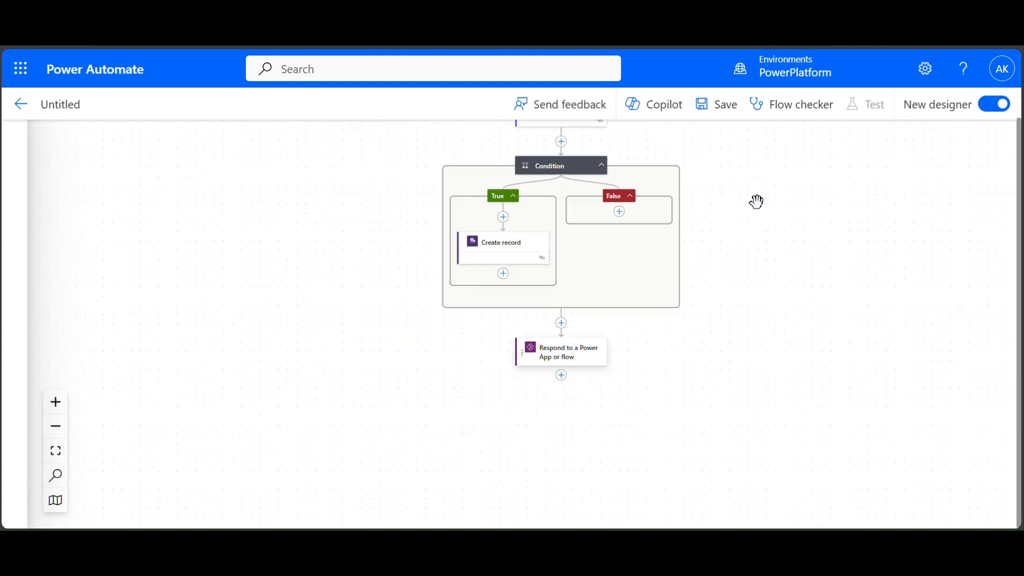
{"action": "left_click_drag", "start_coordinate": [757, 202], "coordinate": [736, 308]}
{"action": "left_click_drag", "start_coordinate": [533, 464], "coordinate": [532, 183]}
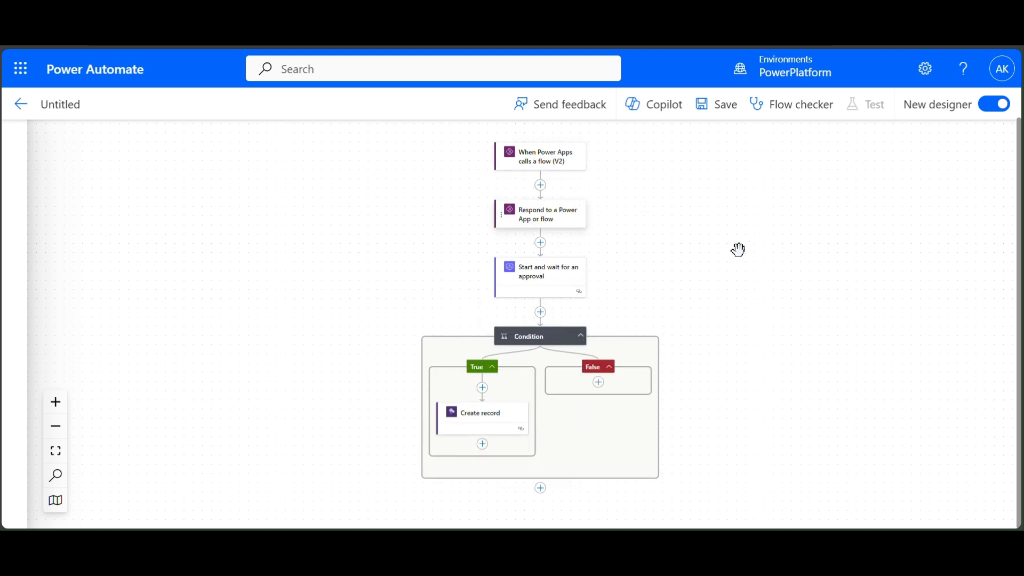
{"action": "scroll", "coordinate": [738, 250], "scroll_direction": "up", "scroll_amount": 3}
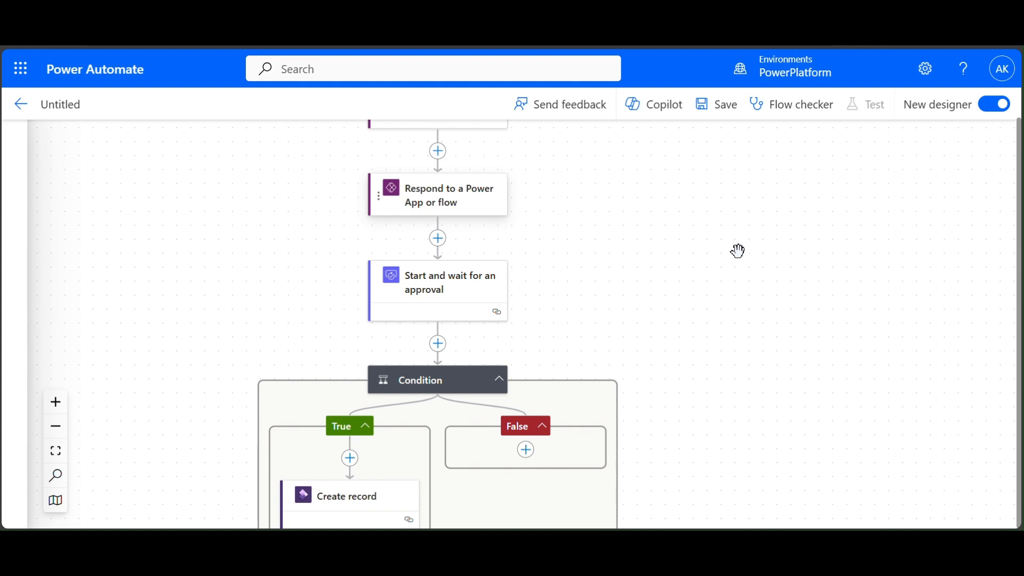
{"action": "left_click_drag", "start_coordinate": [738, 250], "coordinate": [794, 360]}
- Review the trigger's account inputs and the Respond step's ReturnMessage output
{"action": "right_click", "coordinate": [747, 344]}
{"action": "left_click", "coordinate": [700, 349]}
{"action": "scroll", "coordinate": [700, 349], "scroll_direction": "up", "scroll_amount": 2}
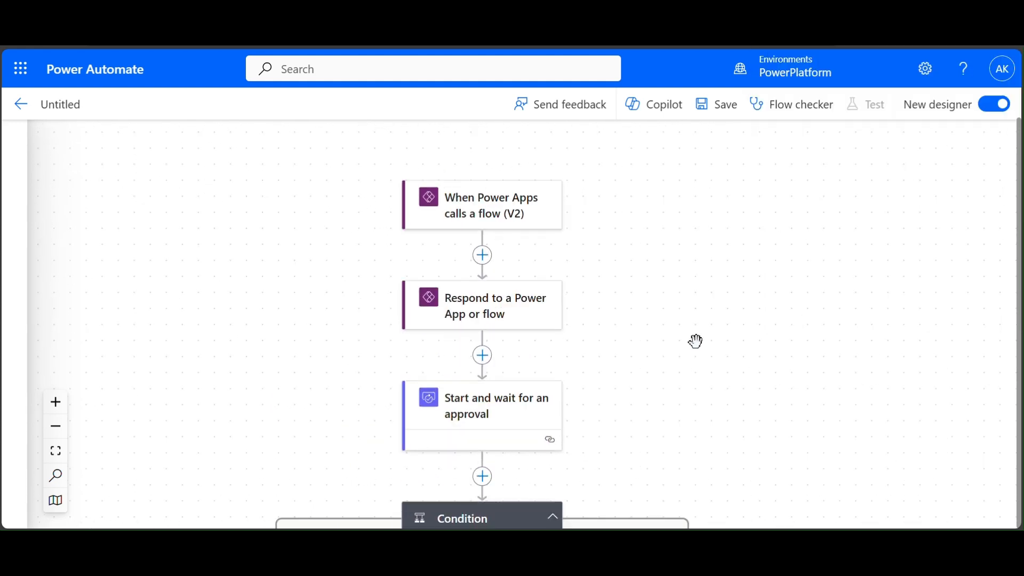
{"action": "left_click", "coordinate": [514, 211]}
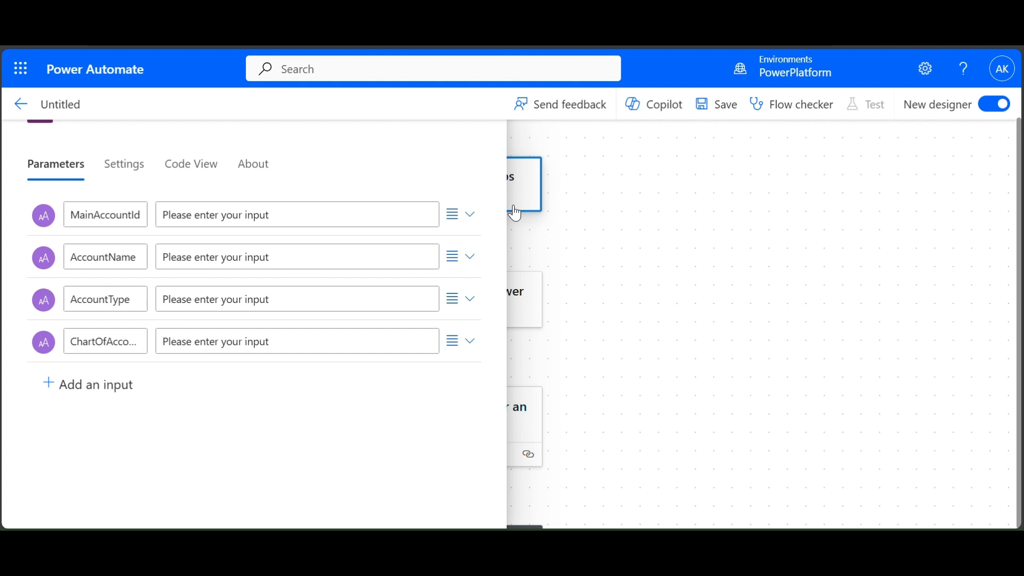
{"action": "left_click", "coordinate": [525, 322]}
{"action": "left_click", "coordinate": [687, 323]}
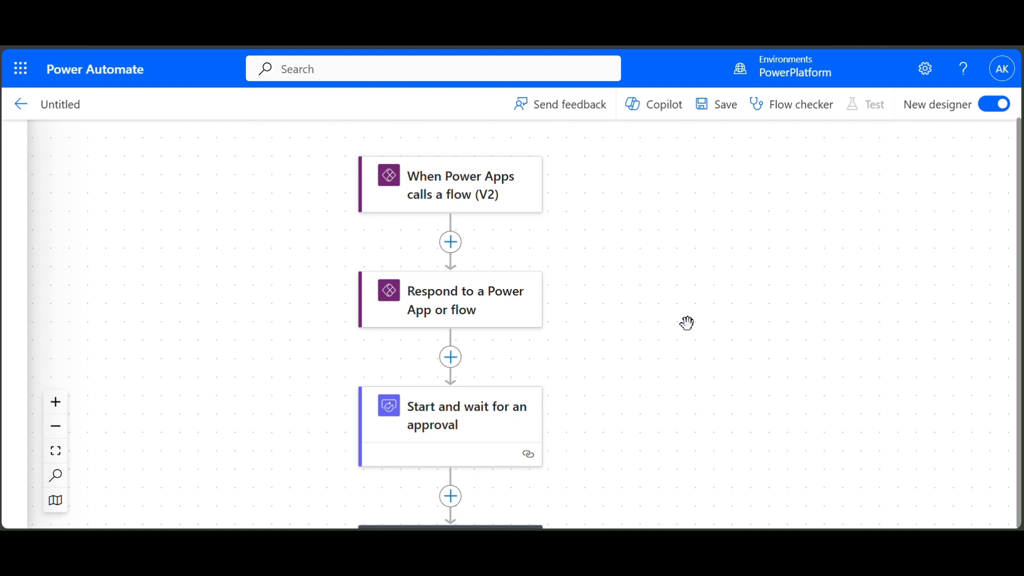
- Check the approval step's parameters, then save the flow under its auto-generated name
{"action": "scroll", "coordinate": [687, 323], "scroll_direction": "down", "scroll_amount": 2}
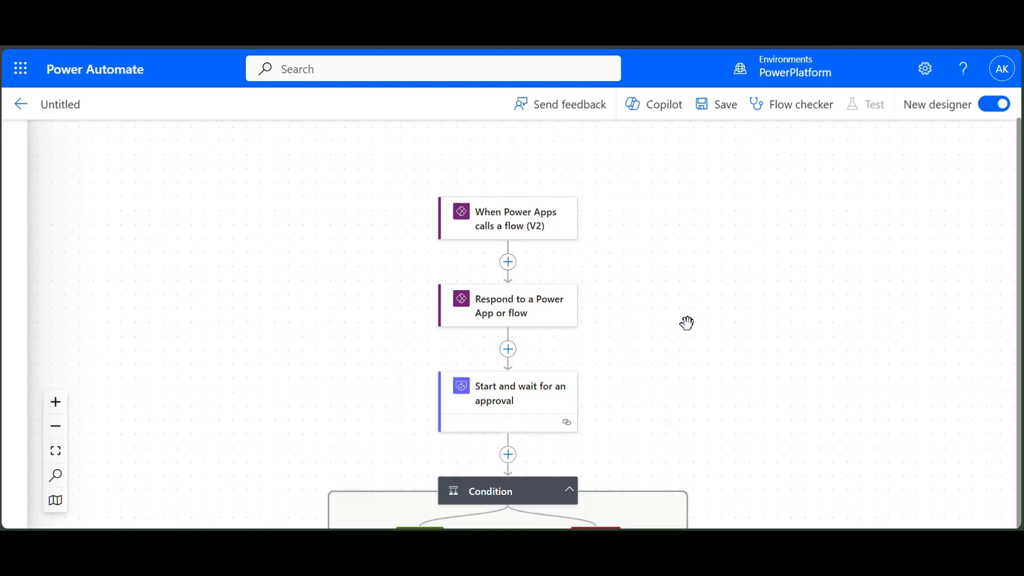
{"action": "left_click", "coordinate": [533, 401]}
{"action": "left_click", "coordinate": [672, 384]}
{"action": "left_click_drag", "start_coordinate": [666, 317], "coordinate": [657, 181]}
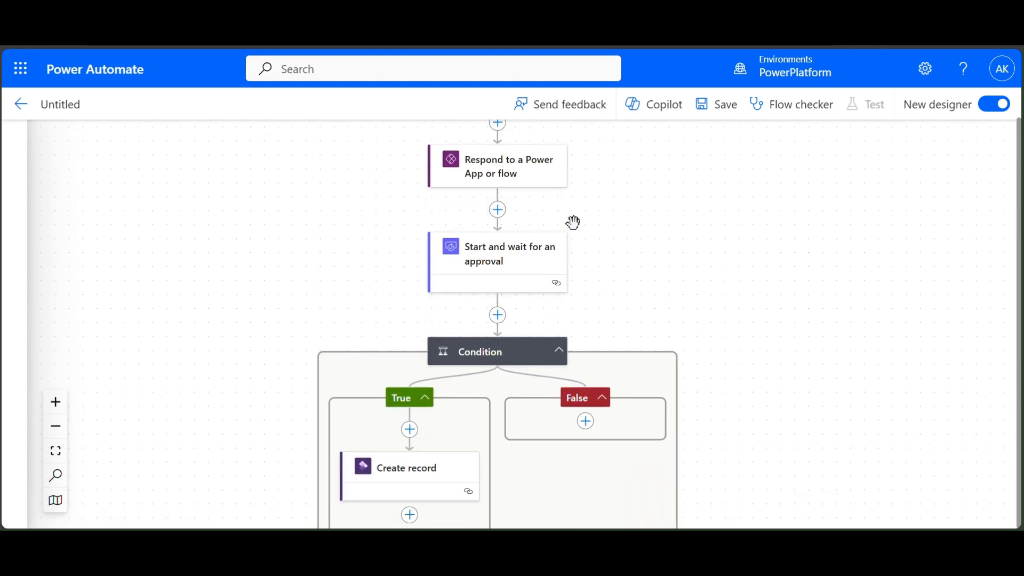
{"action": "left_click_drag", "start_coordinate": [651, 316], "coordinate": [659, 219]}
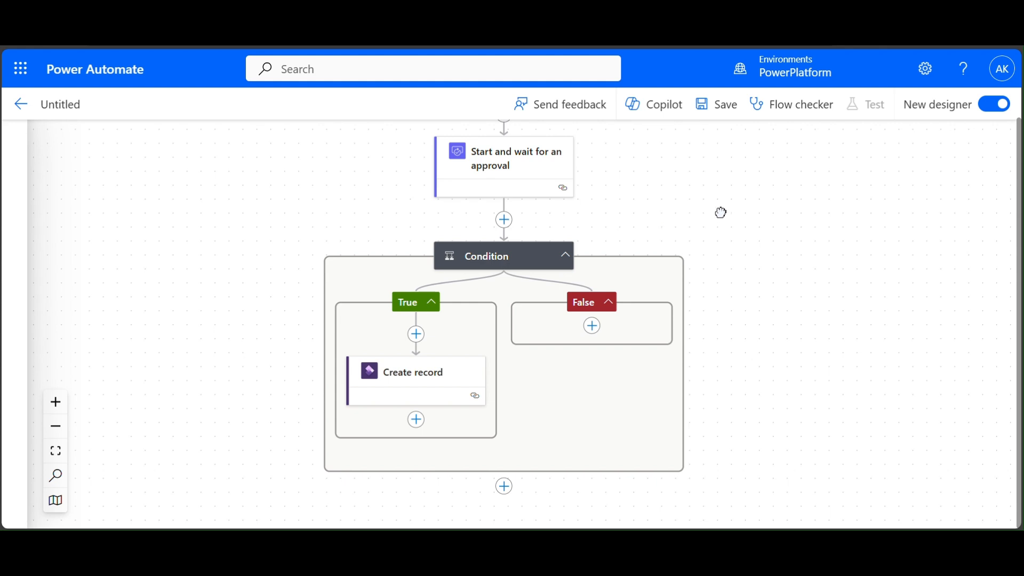
{"action": "left_click_drag", "start_coordinate": [720, 212], "coordinate": [583, 328]}
{"action": "left_click_drag", "start_coordinate": [508, 222], "coordinate": [634, 268]}
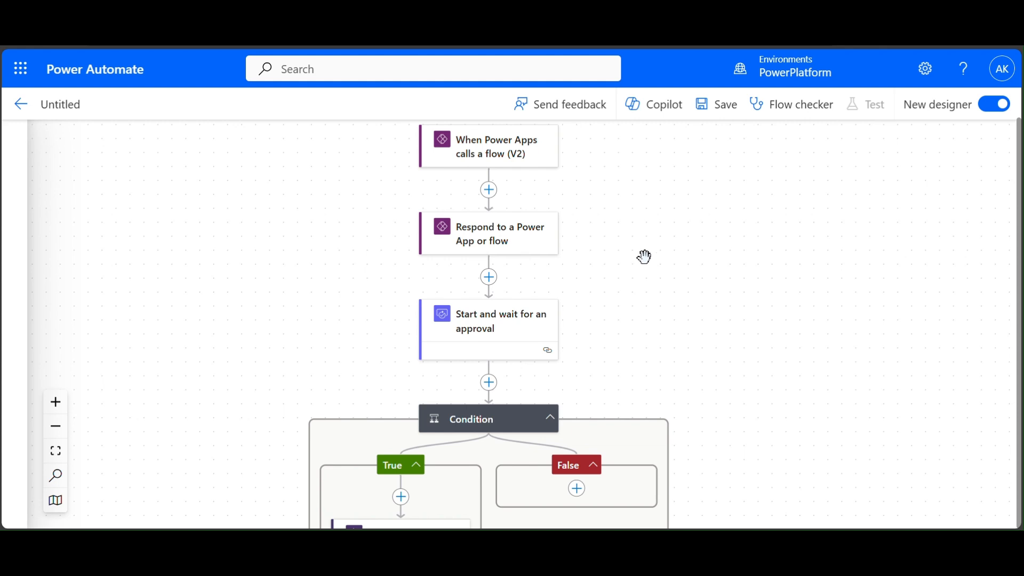
{"action": "left_click", "coordinate": [725, 109]}
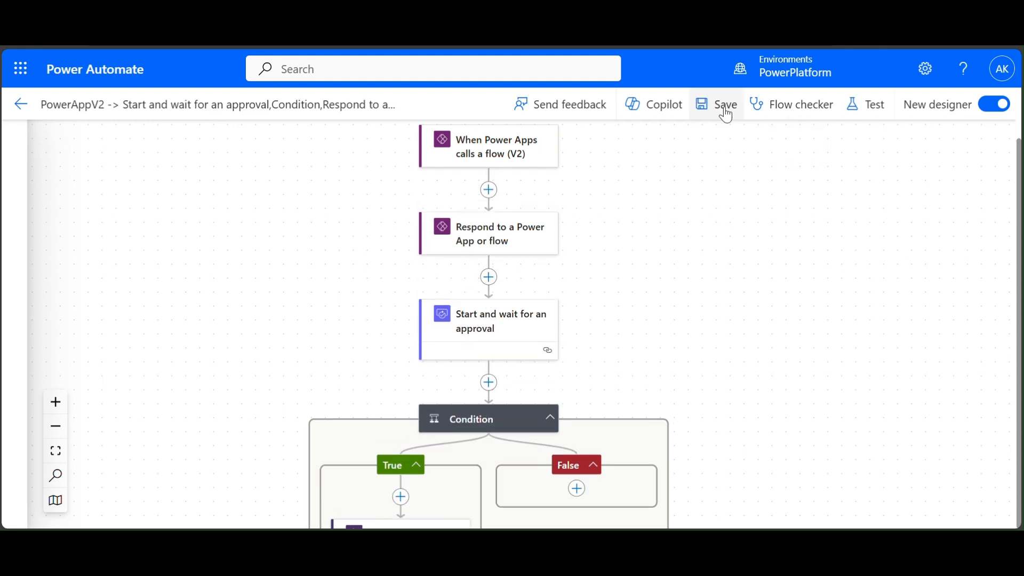
- Start a manual test run with MainAccountId 110110-1 and AccountName 'Account - Test from power automate 1'
{"action": "left_click", "coordinate": [870, 111]}
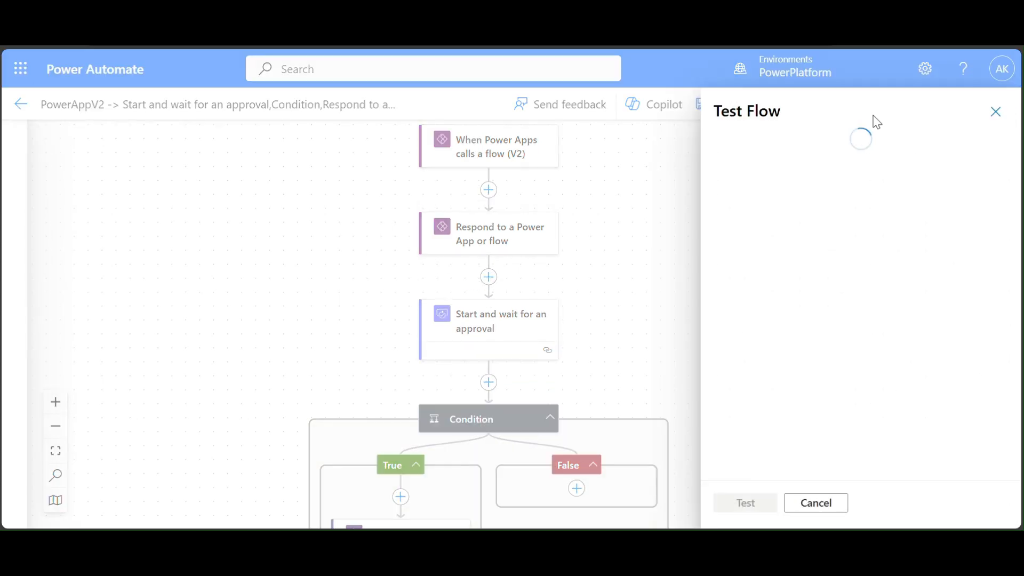
{"action": "left_click", "coordinate": [752, 150]}
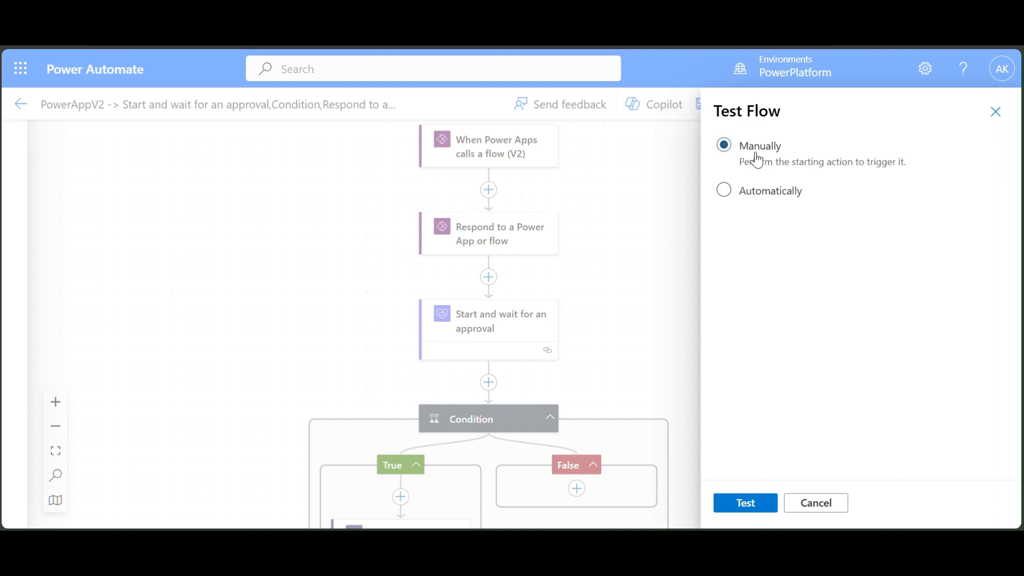
{"action": "left_click", "coordinate": [748, 504]}
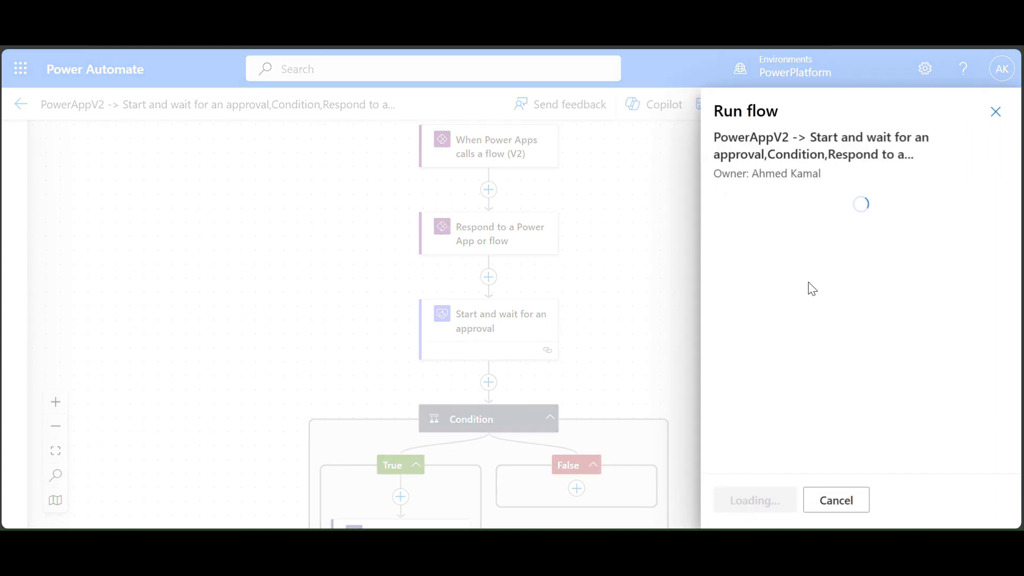
{"action": "type", "text": "110110-1"}
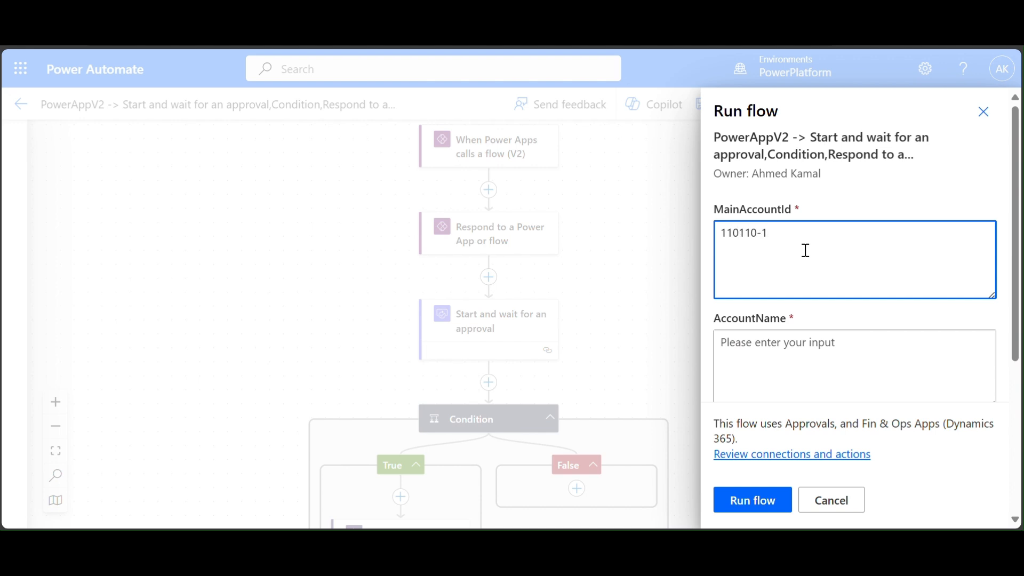
{"action": "key", "text": "Tab"}
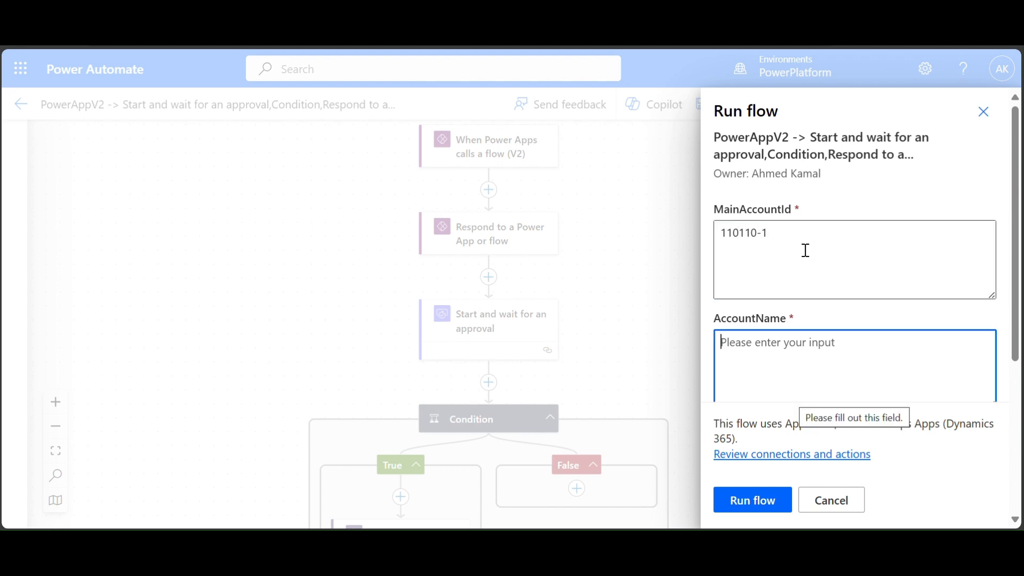
{"action": "type", "text": "Accou"}
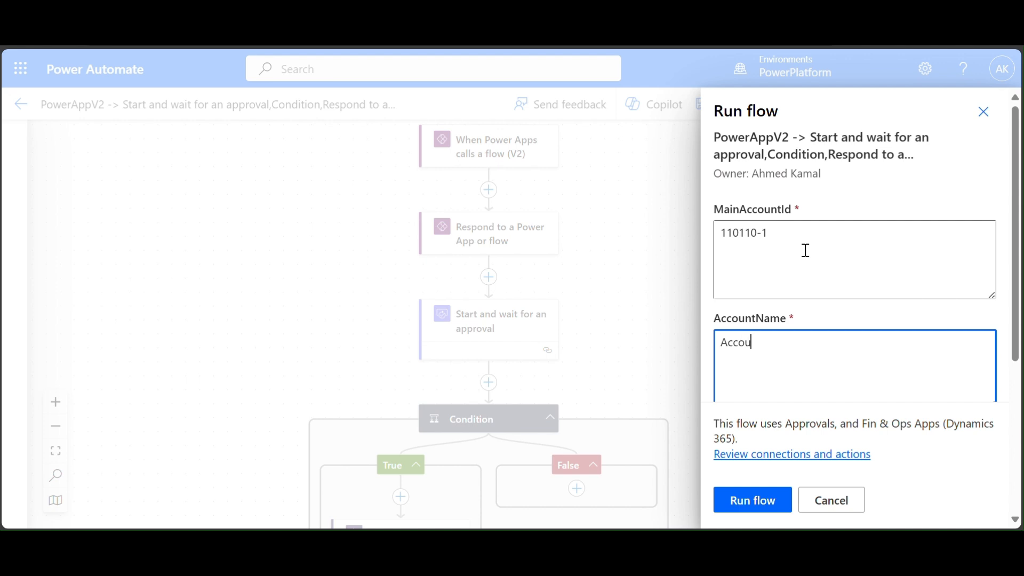
{"action": "type", "text": "nt -"}
{"action": "key", "text": "Return"}
{"action": "type", "text": "t - Test from powe"}
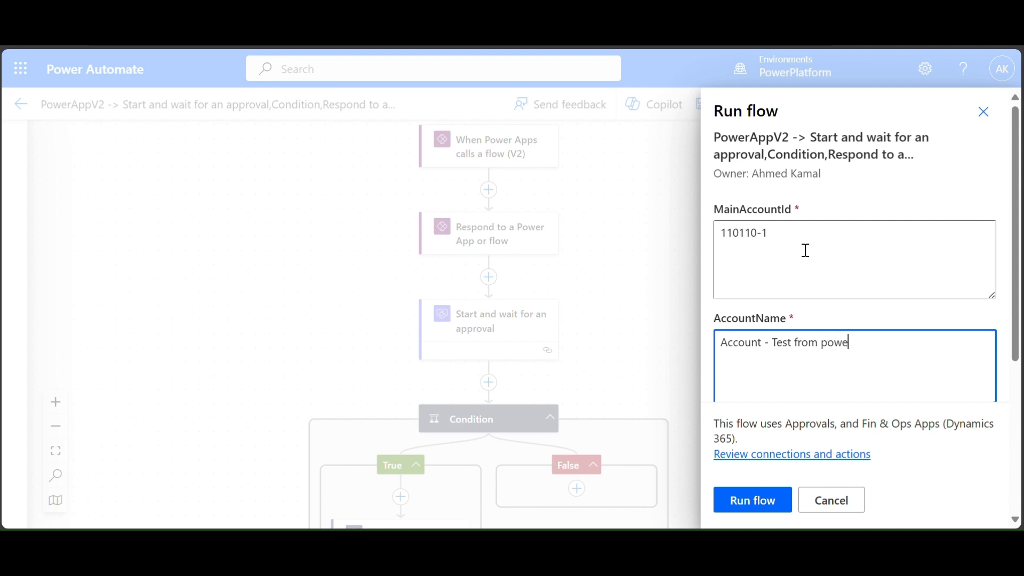
{"action": "type", "text": "r automate 1"}
- Set AccountType to Assets and ChartOfAccount to Shared, then run the flow
{"action": "scroll", "coordinate": [807, 281], "scroll_direction": "down", "scroll_amount": 3}
{"action": "left_click", "coordinate": [808, 281]}
{"action": "type", "text": "Assets"}
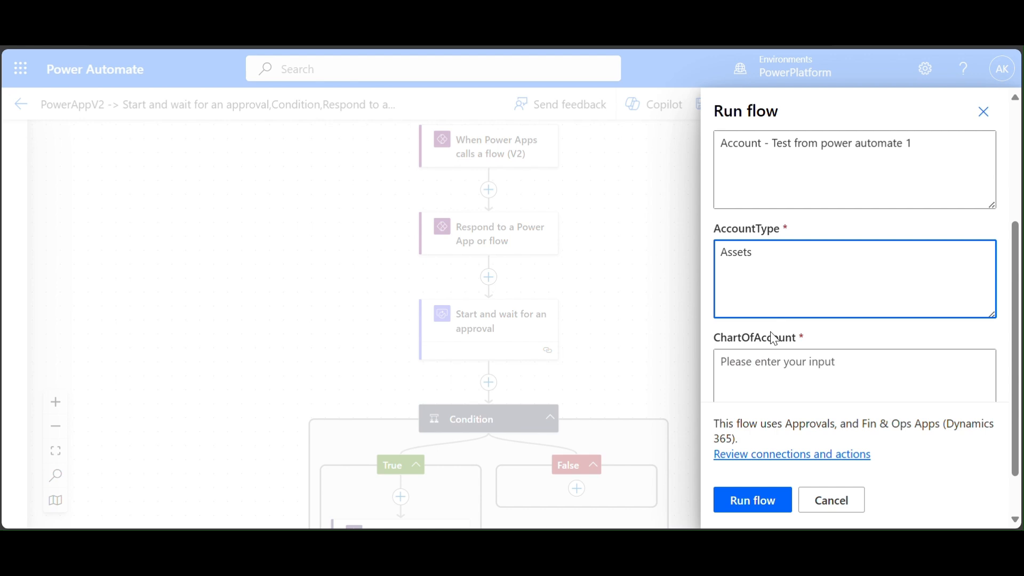
{"action": "left_click", "coordinate": [769, 364]}
{"action": "type", "text": "Shared"}
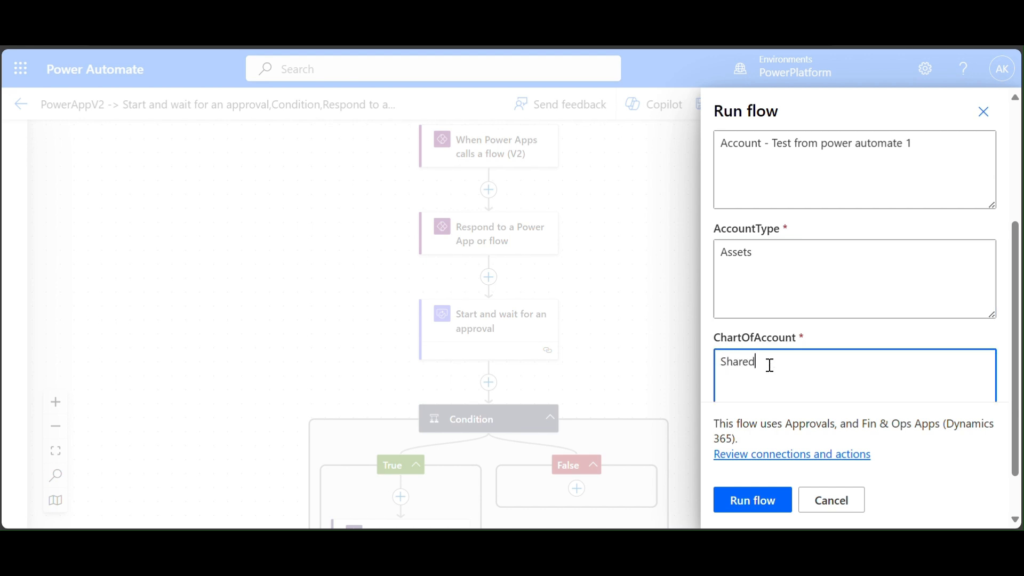
{"action": "scroll", "coordinate": [768, 364], "scroll_direction": "down", "scroll_amount": 2}
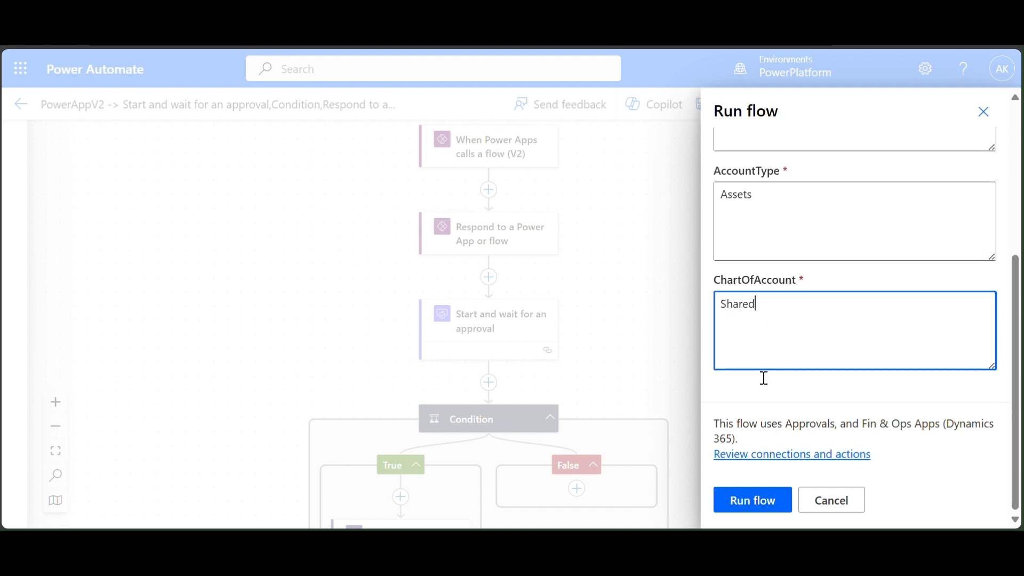
{"action": "left_click", "coordinate": [730, 500]}
- Return to the running flow, centre its diagram, and hide the Finance and Operations window
{"action": "left_click", "coordinate": [732, 499]}
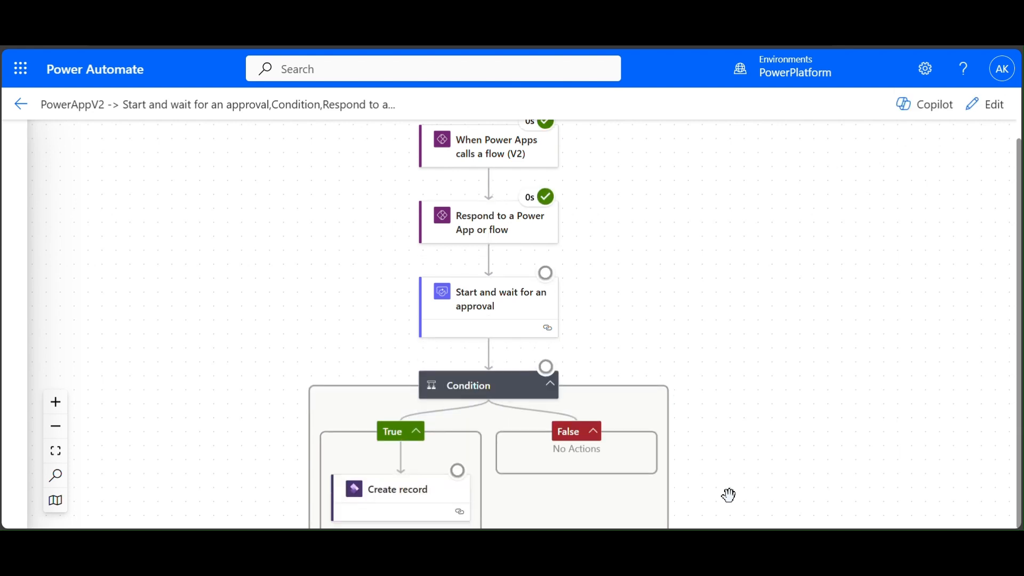
{"action": "left_click_drag", "start_coordinate": [743, 312], "coordinate": [679, 400]}
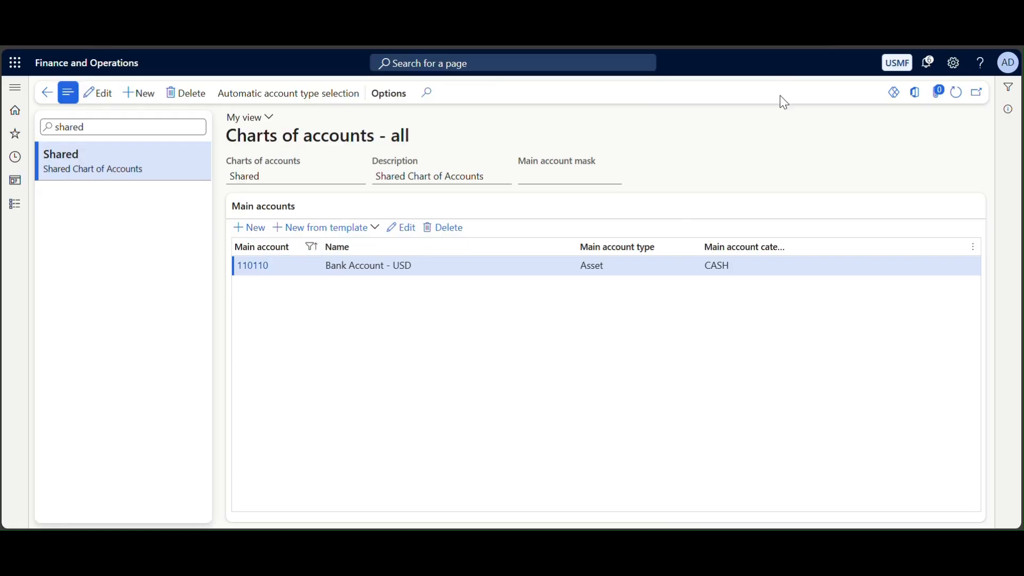
{"action": "left_click_drag", "start_coordinate": [780, 101], "coordinate": [772, 195]}
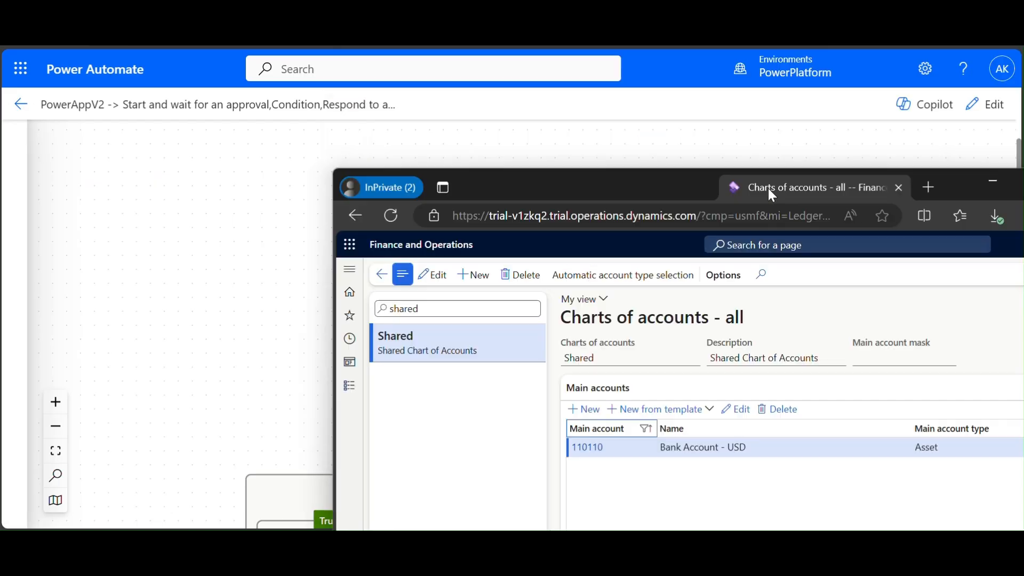
{"action": "left_click", "coordinate": [990, 182]}
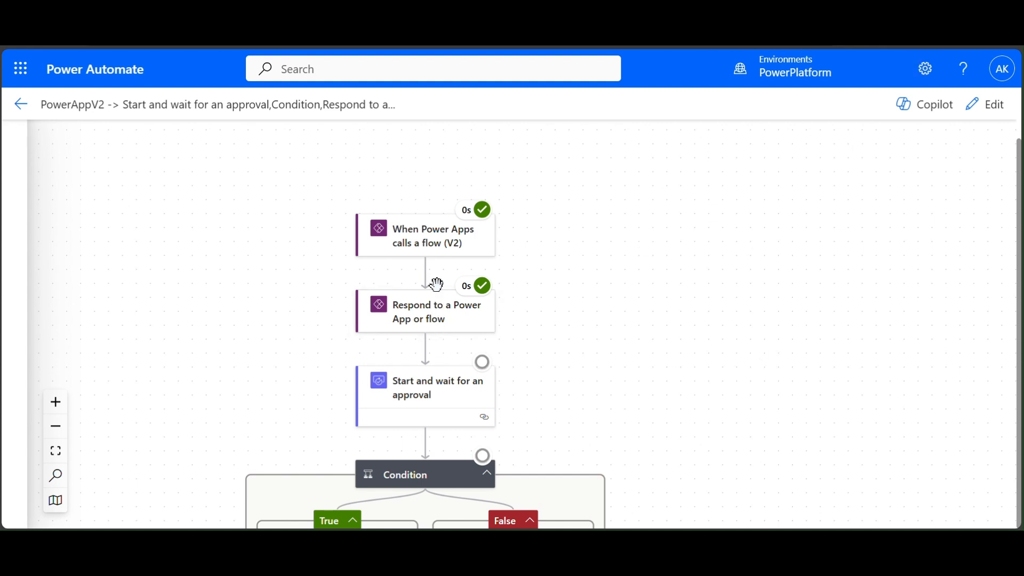
- Inspect the trigger's received body inputs and the Respond step's run details
{"action": "left_click", "coordinate": [459, 233]}
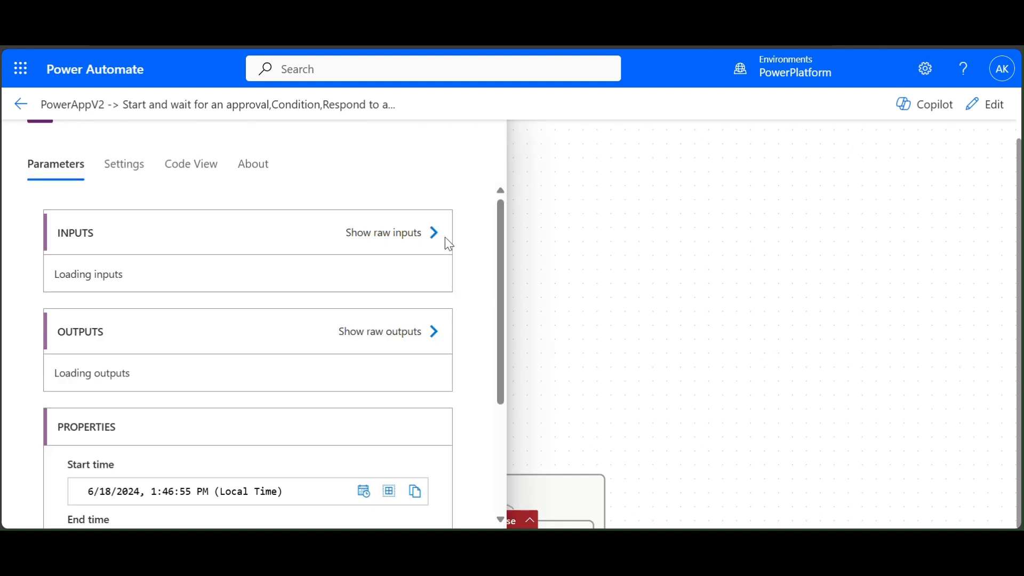
{"action": "scroll", "coordinate": [266, 413], "scroll_direction": "down", "scroll_amount": 5}
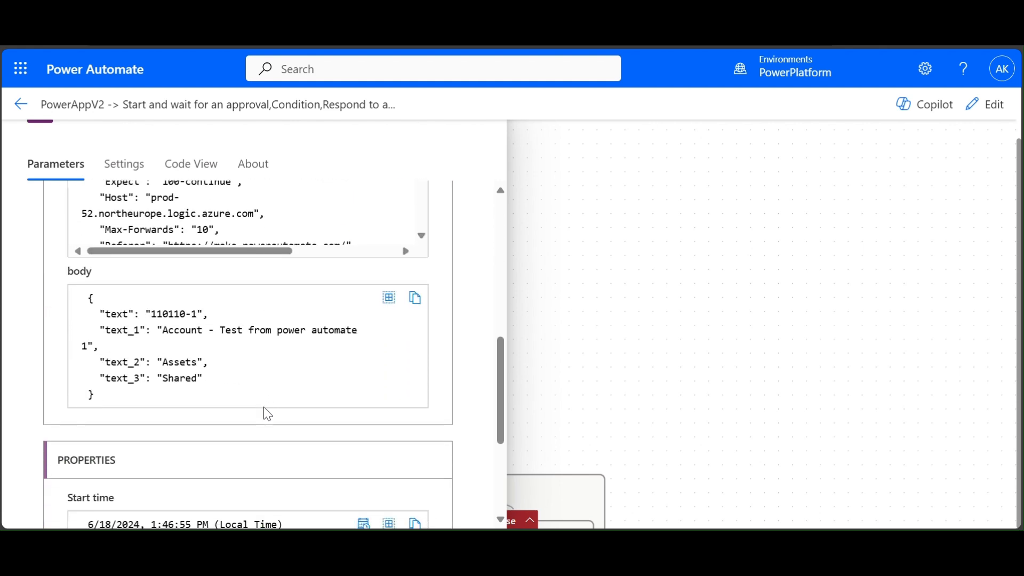
{"action": "left_click_drag", "start_coordinate": [153, 314], "coordinate": [203, 316]}
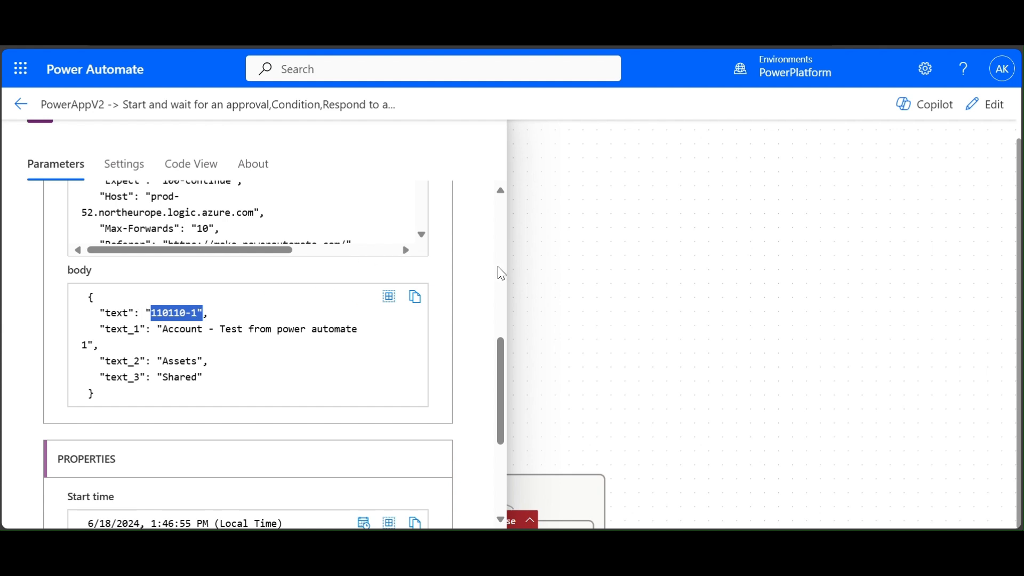
{"action": "left_click", "coordinate": [117, 322]}
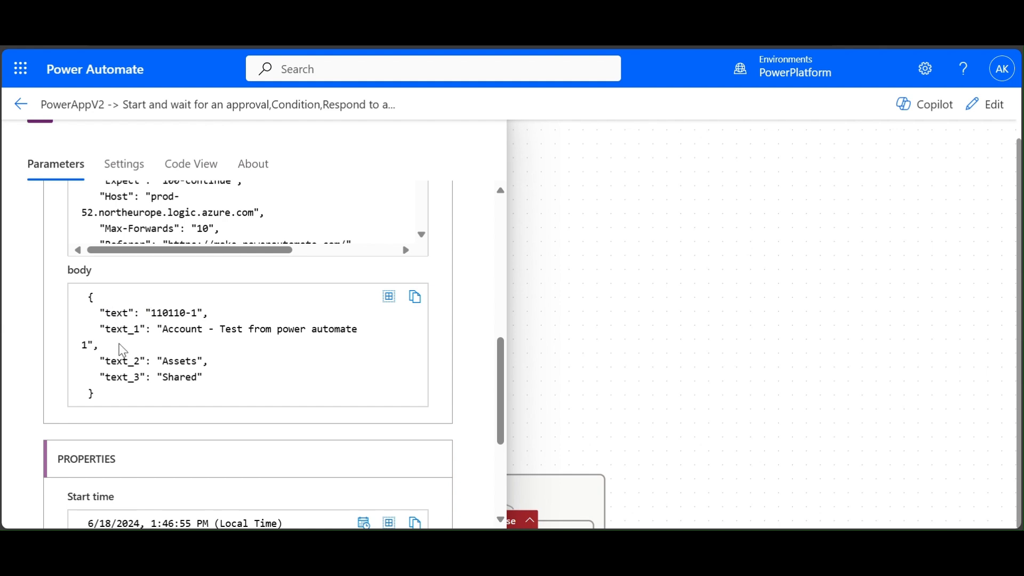
{"action": "left_click", "coordinate": [597, 328]}
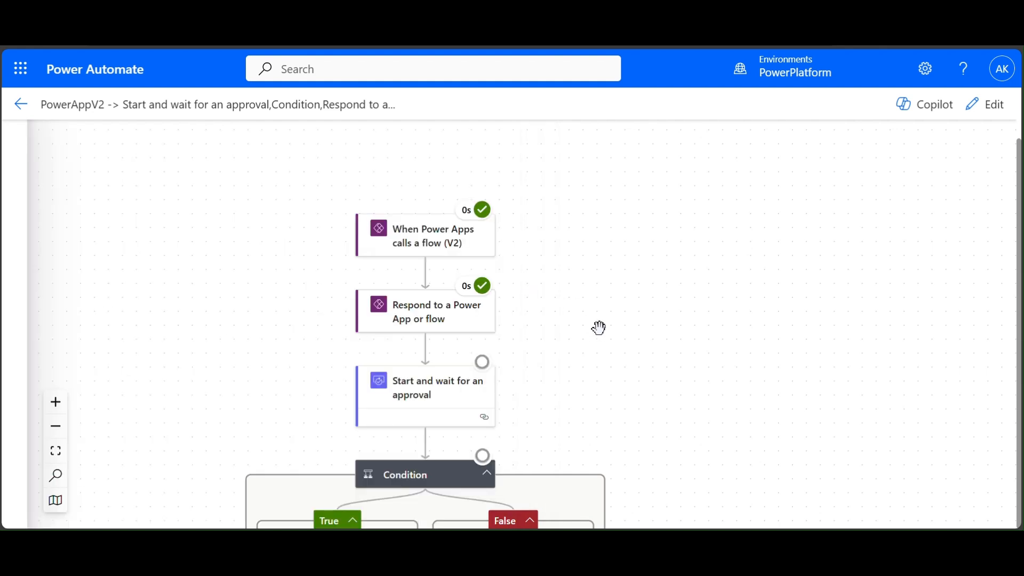
{"action": "left_click", "coordinate": [439, 325]}
{"action": "left_click", "coordinate": [669, 282]}
{"action": "left_click_drag", "start_coordinate": [670, 284], "coordinate": [665, 201]}
- Pan the flow diagram to bring the Condition branches into view
{"action": "right_click", "coordinate": [666, 202]}
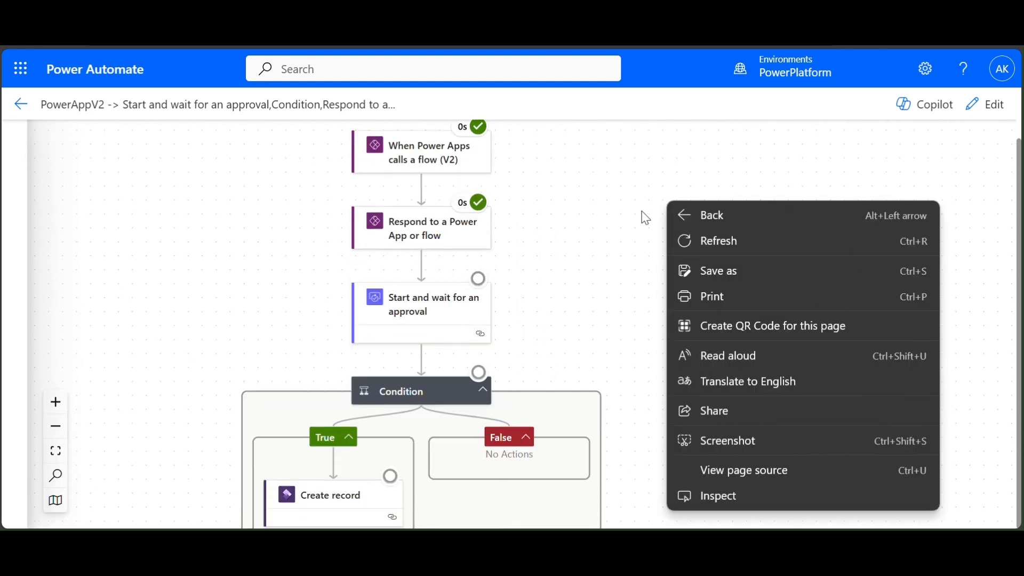
{"action": "left_click", "coordinate": [603, 302]}
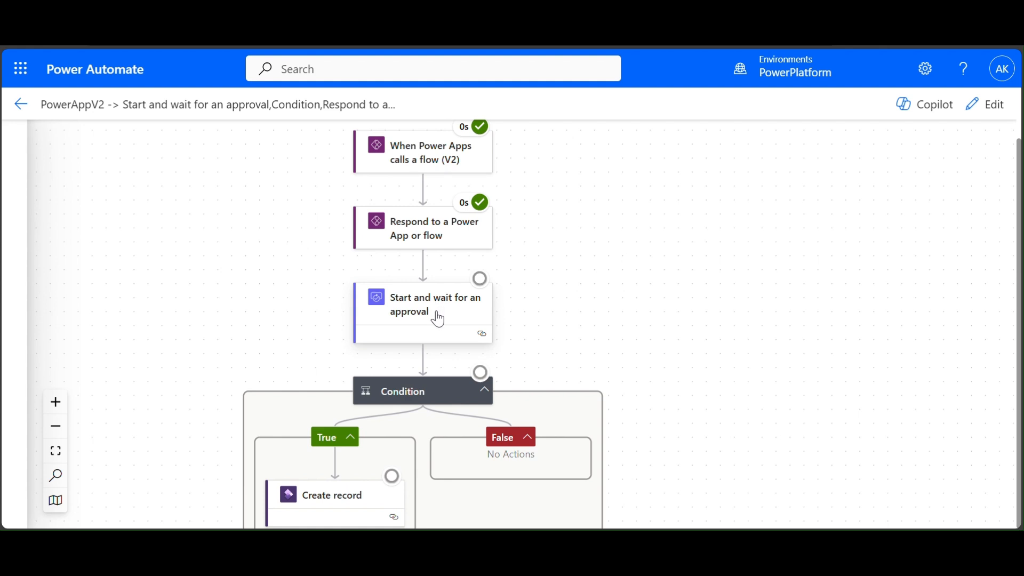
{"action": "left_click_drag", "start_coordinate": [552, 299], "coordinate": [563, 227]}
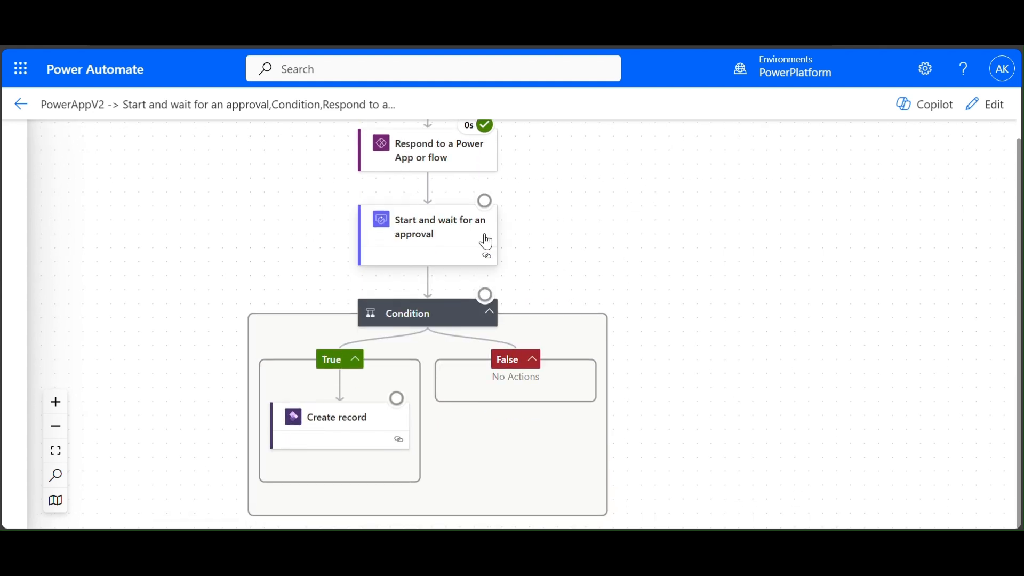
{"action": "mouse_move", "coordinate": [484, 201]}
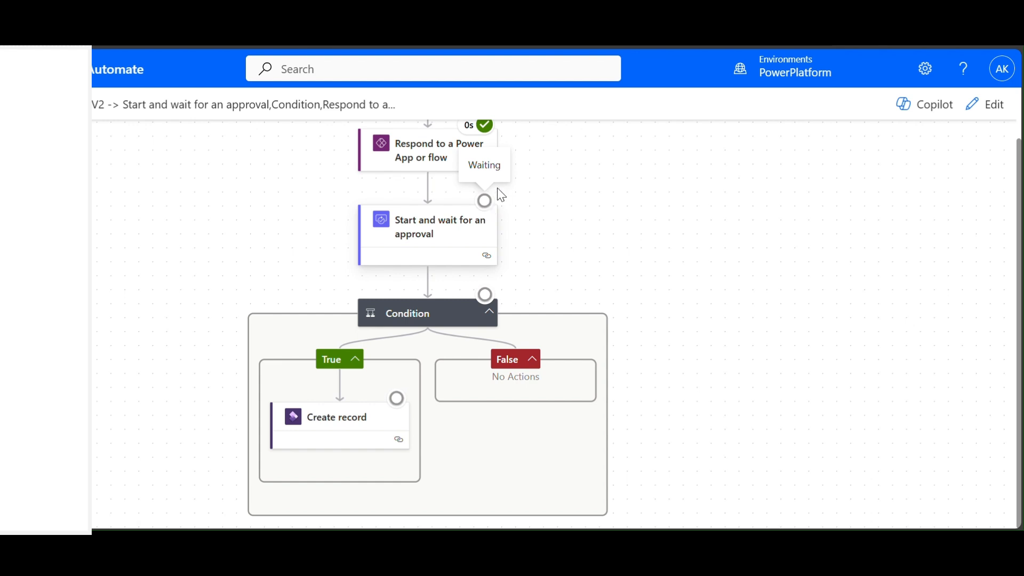
- Restore the browser window and stretch it across the full screen width
{"action": "left_click", "coordinate": [973, 11]}
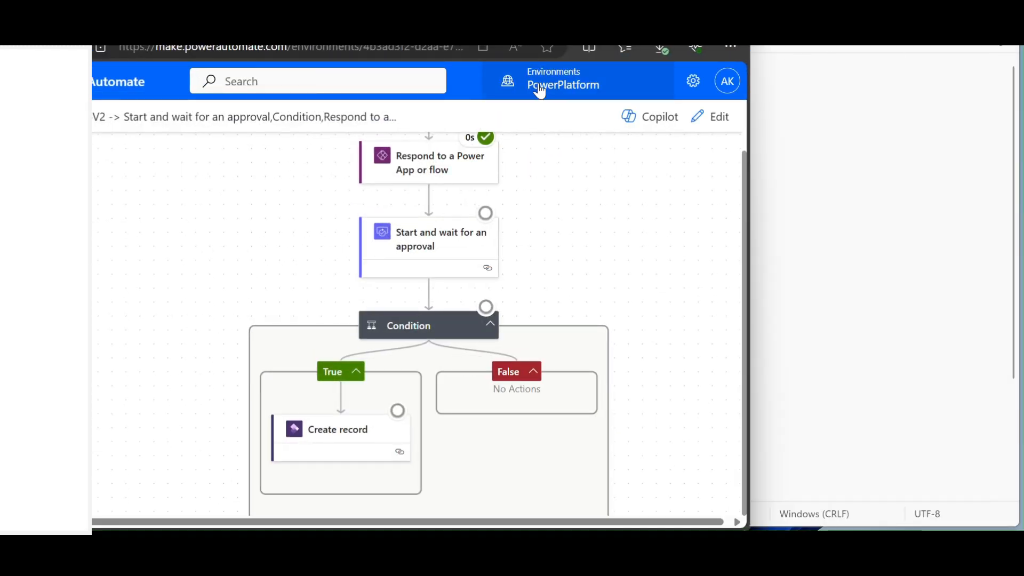
{"action": "left_click_drag", "start_coordinate": [636, 16], "coordinate": [737, 47]}
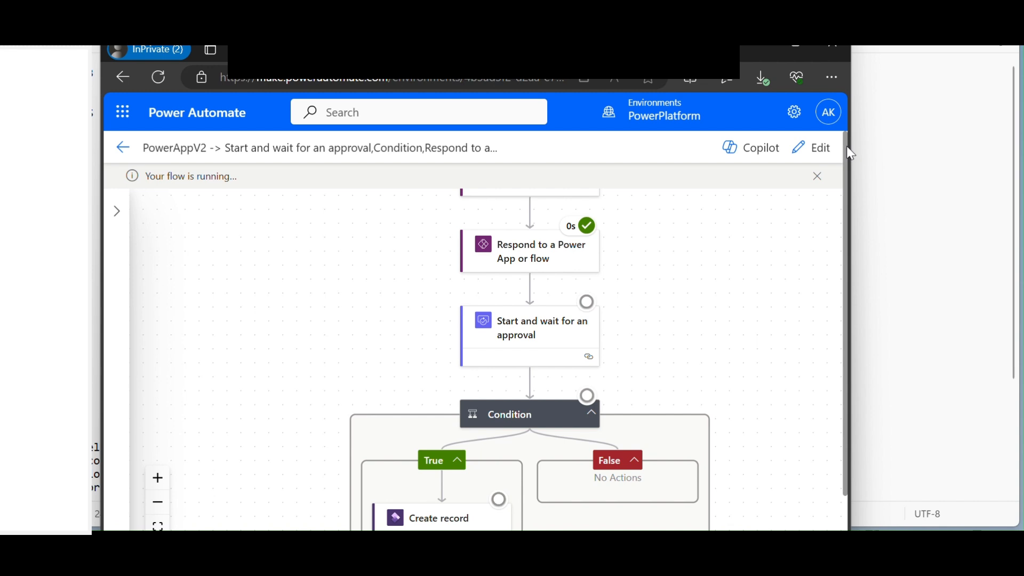
{"action": "left_click_drag", "start_coordinate": [851, 80], "coordinate": [1018, 92]}
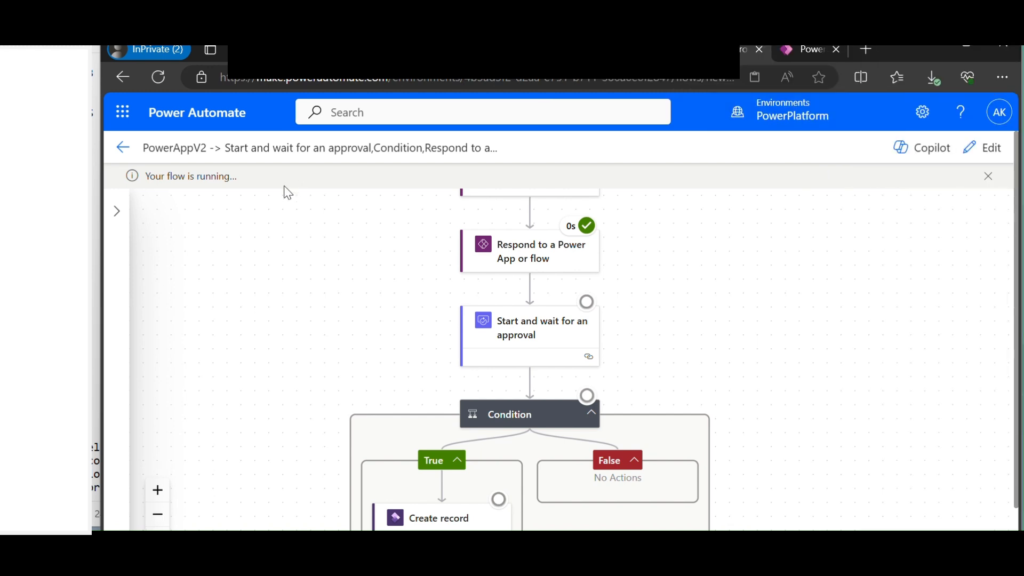
{"action": "left_click_drag", "start_coordinate": [99, 260], "coordinate": [3, 258]}
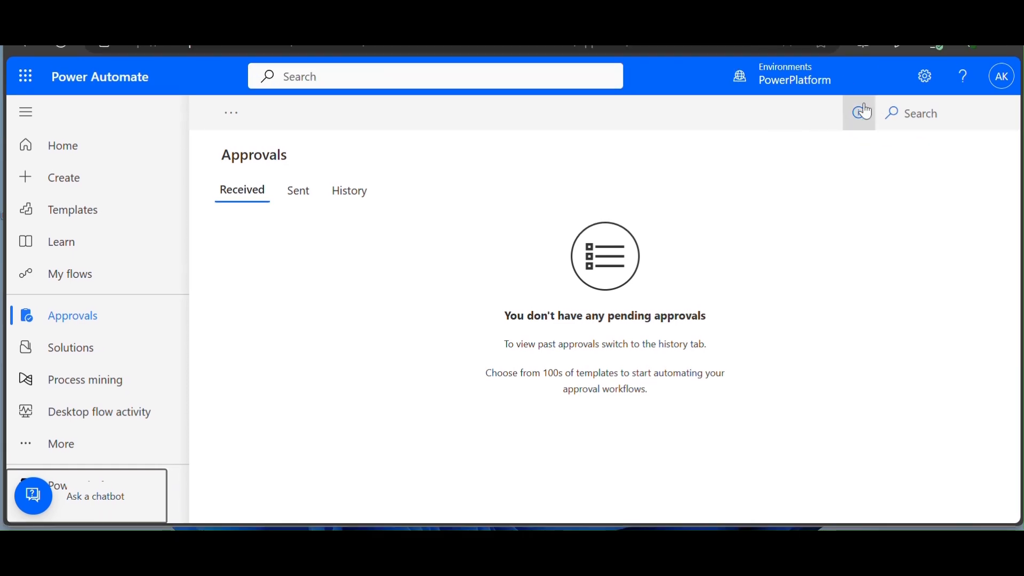
- Reload Approvals and review the 'Create a new Main Account in D365' request details
{"action": "left_click", "coordinate": [66, 48]}
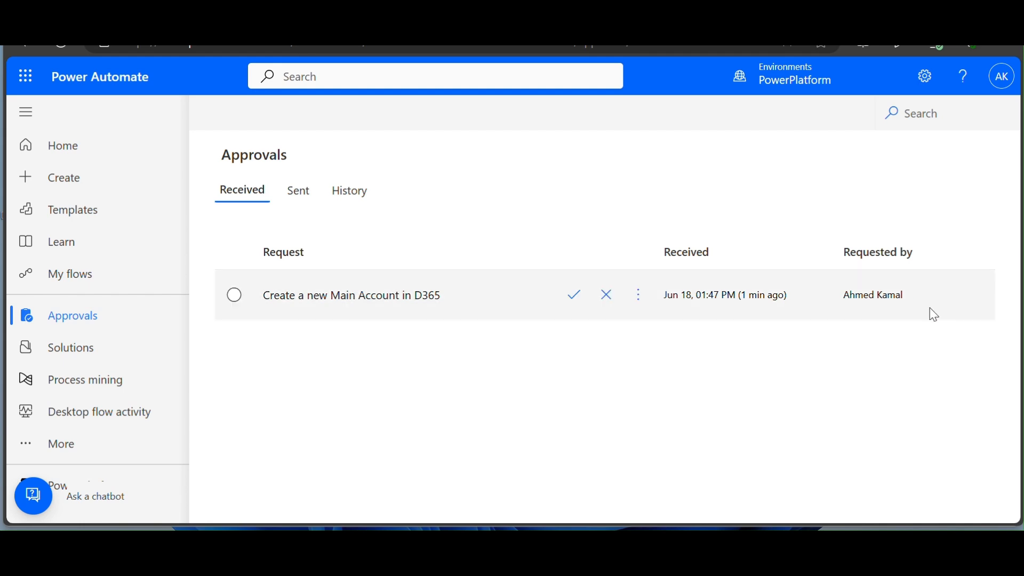
{"action": "left_click", "coordinate": [370, 300]}
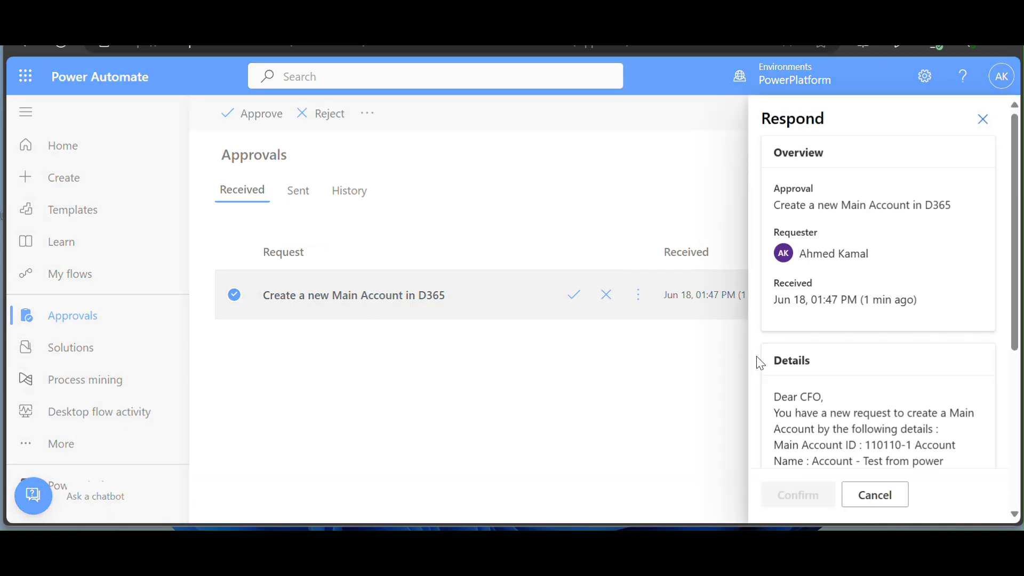
{"action": "scroll", "coordinate": [821, 410], "scroll_direction": "down", "scroll_amount": 3}
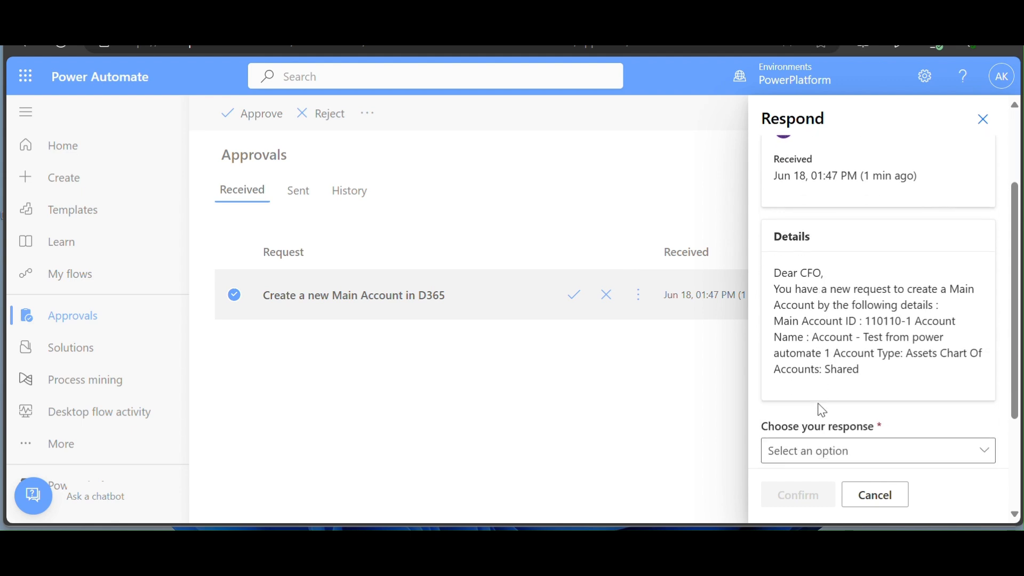
{"action": "left_click_drag", "start_coordinate": [774, 271], "coordinate": [898, 287]}
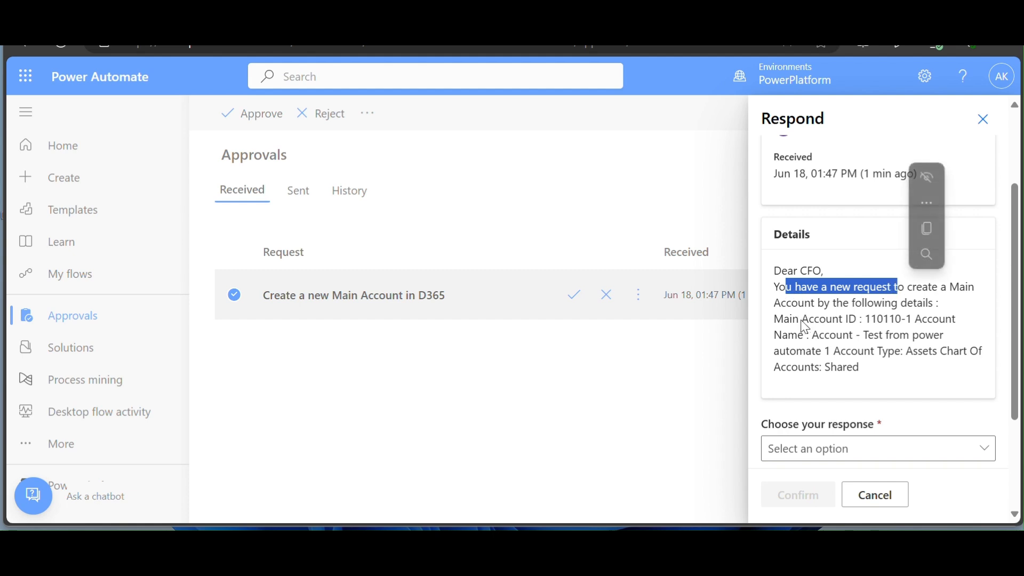
{"action": "left_click_drag", "start_coordinate": [784, 320], "coordinate": [932, 350]}
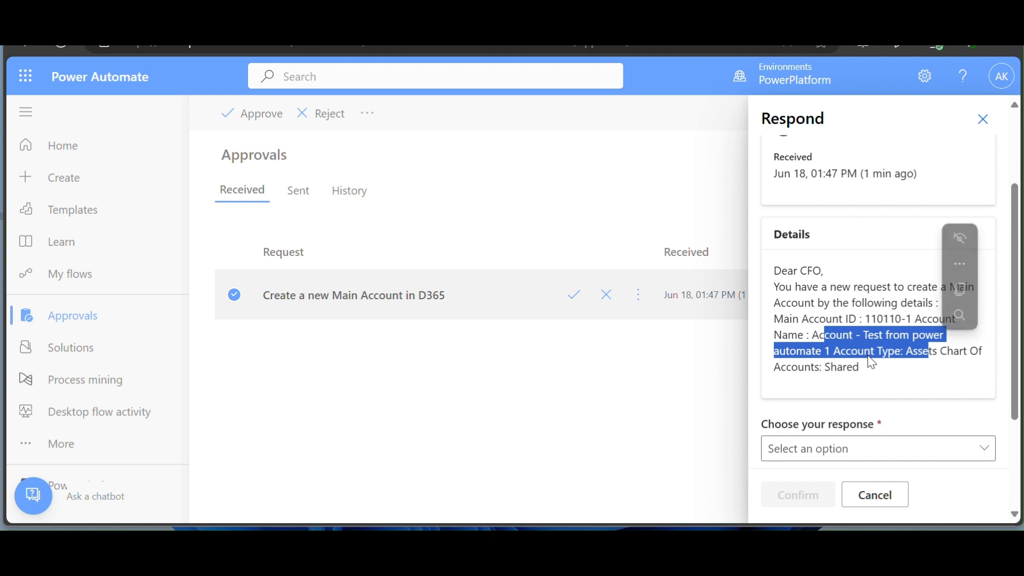
{"action": "double_click", "coordinate": [919, 352]}
{"action": "double_click", "coordinate": [949, 353]}
{"action": "left_click_drag", "start_coordinate": [826, 375], "coordinate": [828, 377]}
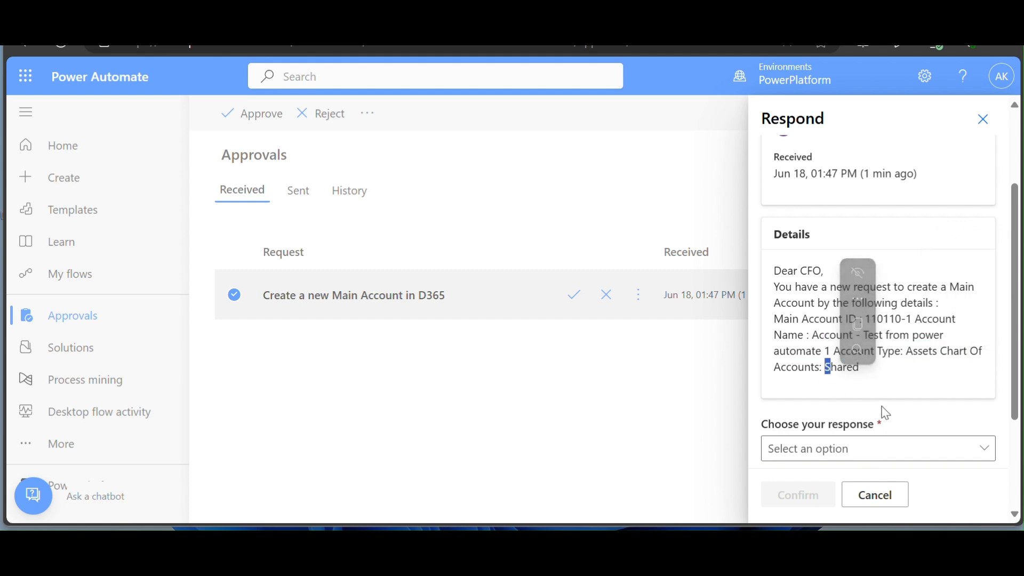
{"action": "scroll", "coordinate": [891, 397], "scroll_direction": "down", "scroll_amount": 3}
- Approve it with the comment 'Ok the account creation request is approved' and confirm
{"action": "left_click", "coordinate": [952, 298]}
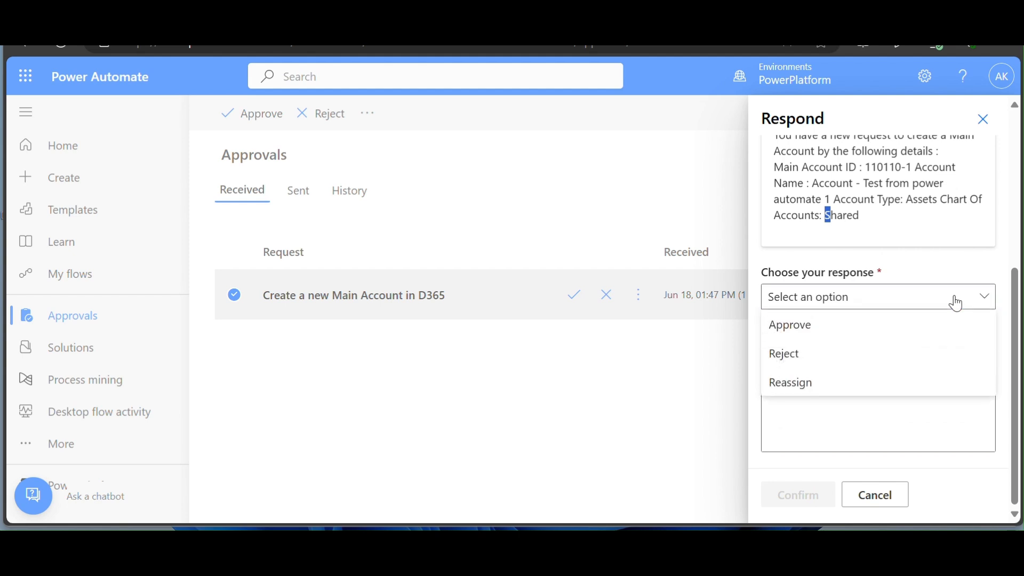
{"action": "left_click", "coordinate": [816, 325]}
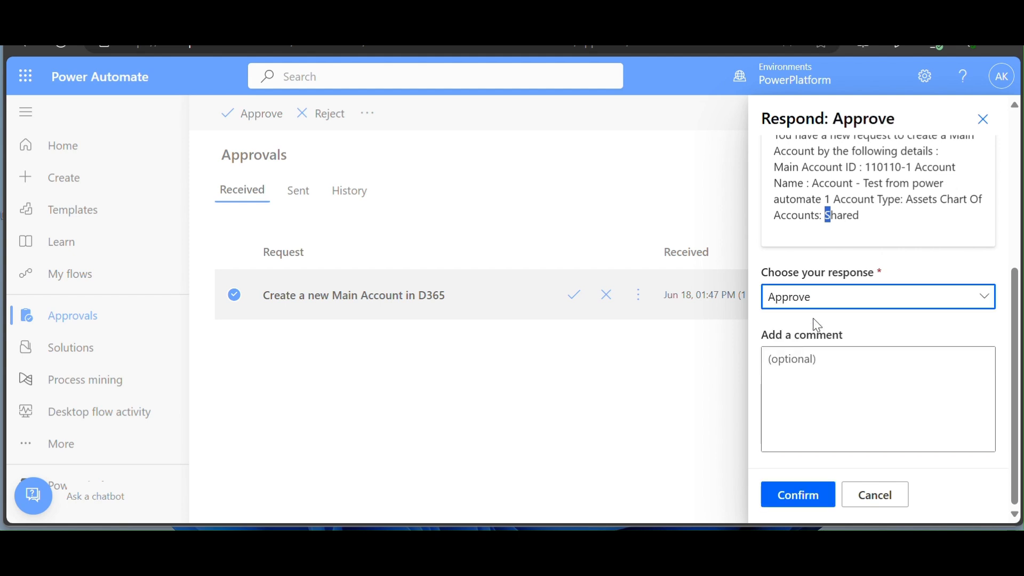
{"action": "left_click", "coordinate": [832, 408]}
{"action": "type", "text": "Ok the"}
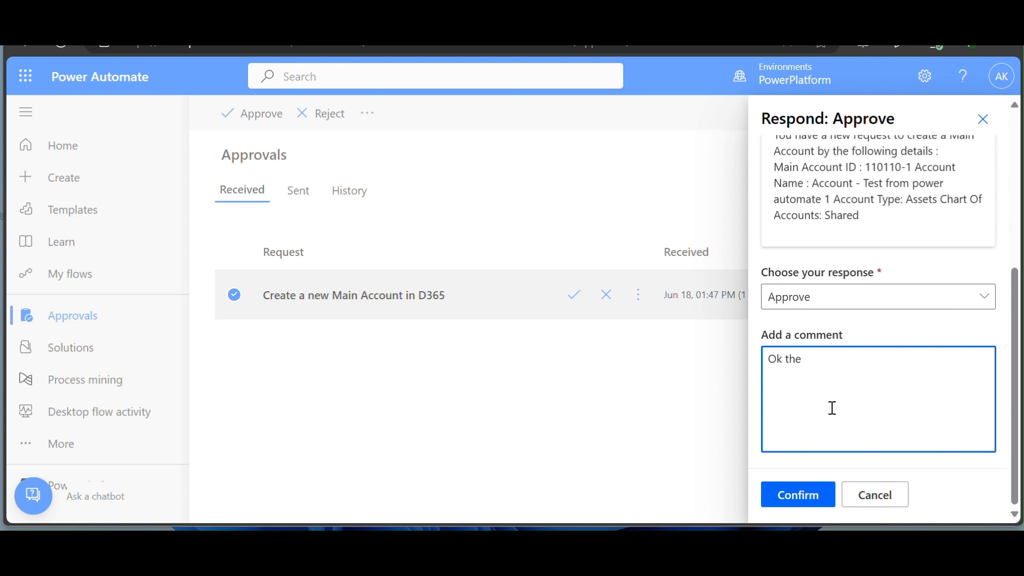
{"action": "type", "text": " account creation"}
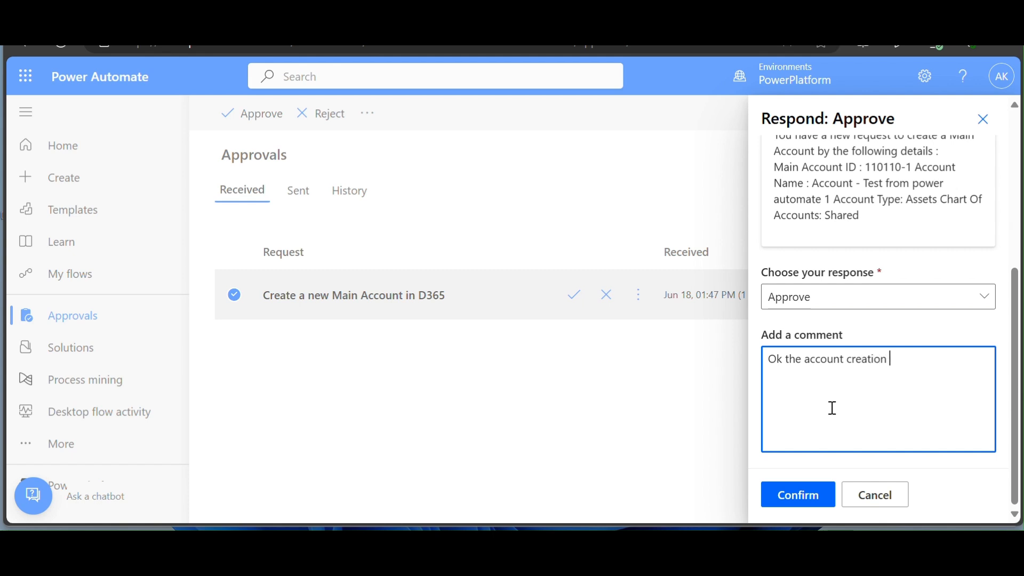
{"action": "type", "text": " request is approved"}
{"action": "left_click", "coordinate": [792, 510]}
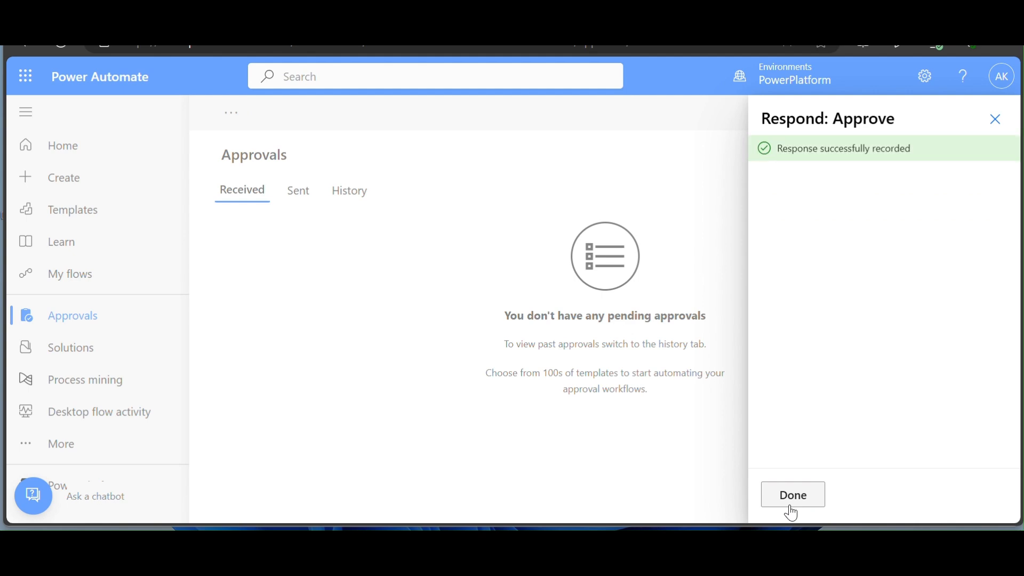
{"action": "left_click", "coordinate": [791, 505]}
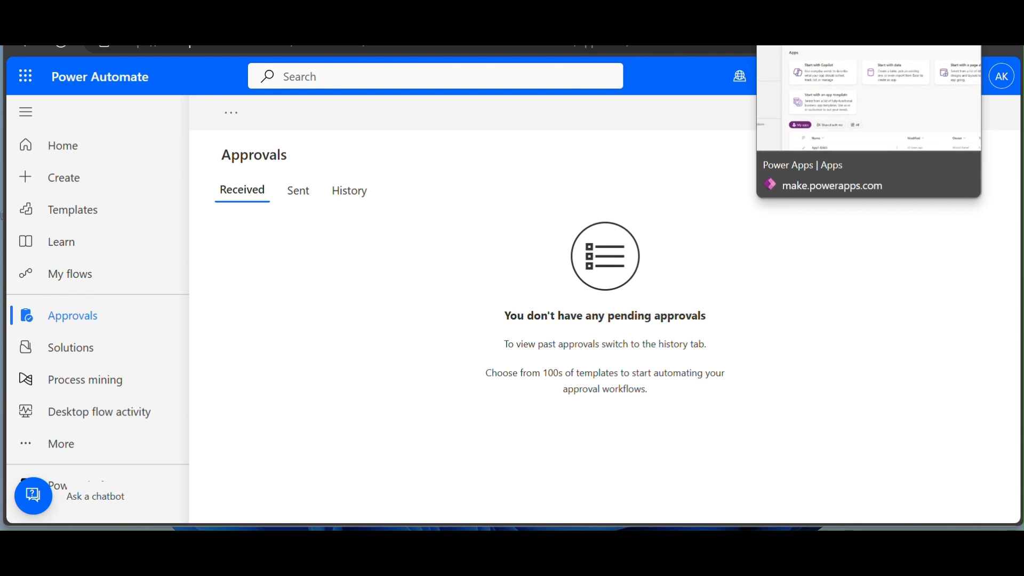
- On the flow run page, check that the approval, Condition and Create record steps succeeded
{"action": "left_click", "coordinate": [700, 19]}
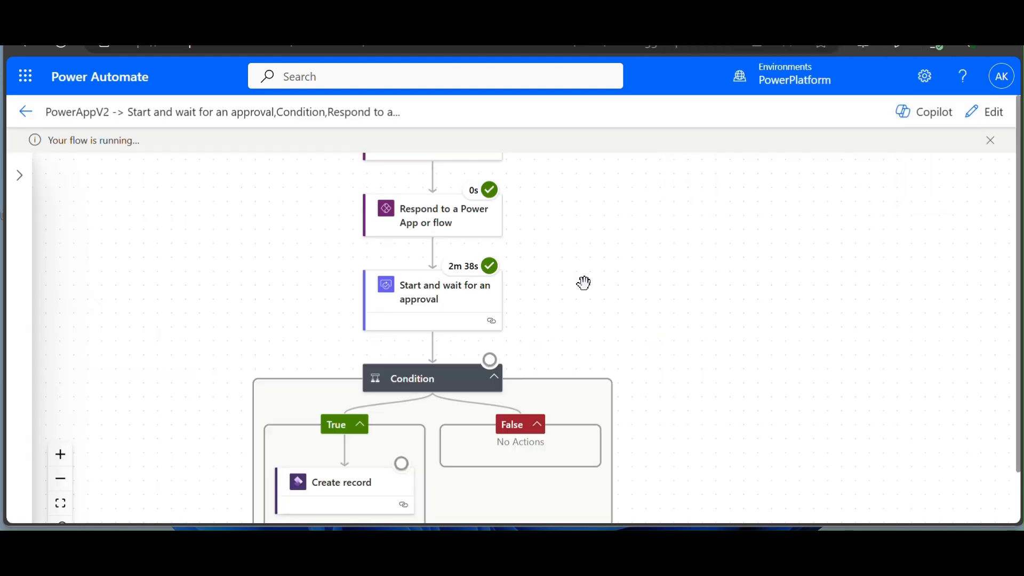
{"action": "scroll", "coordinate": [584, 283], "scroll_direction": "down", "scroll_amount": 1}
{"action": "scroll", "coordinate": [583, 283], "scroll_direction": "down", "scroll_amount": 1}
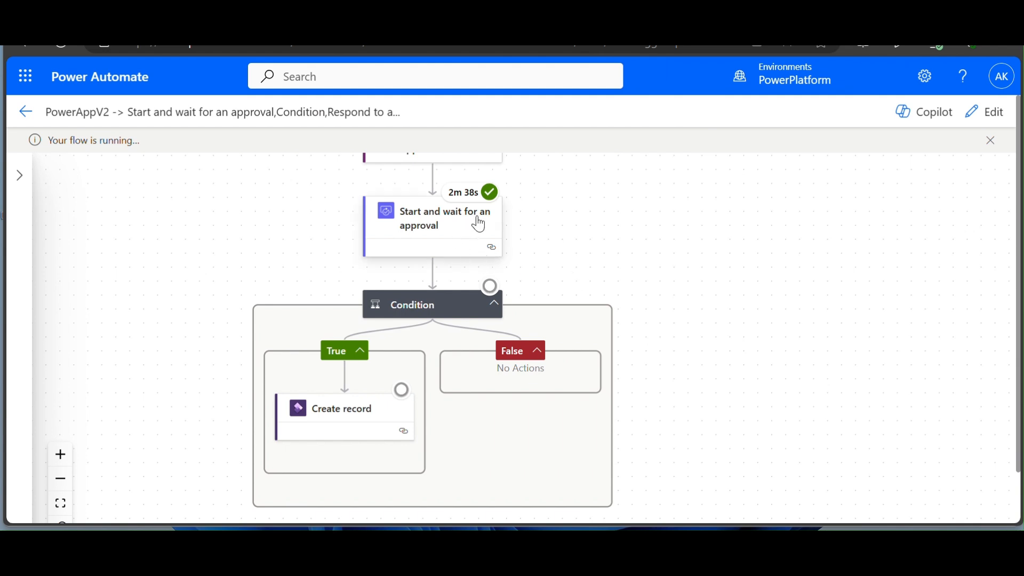
{"action": "mouse_move", "coordinate": [489, 210]}
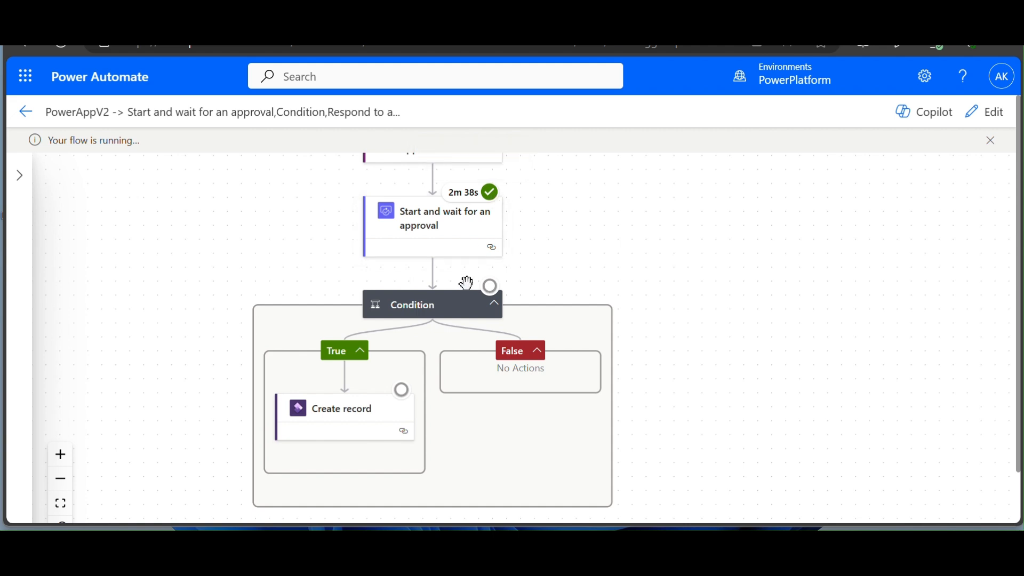
{"action": "mouse_move", "coordinate": [491, 295]}
{"action": "mouse_move", "coordinate": [673, 338]}
{"action": "left_mouse_down"}
{"action": "mouse_move", "coordinate": [674, 292]}
{"action": "mouse_move", "coordinate": [693, 338]}
{"action": "left_mouse_up"}
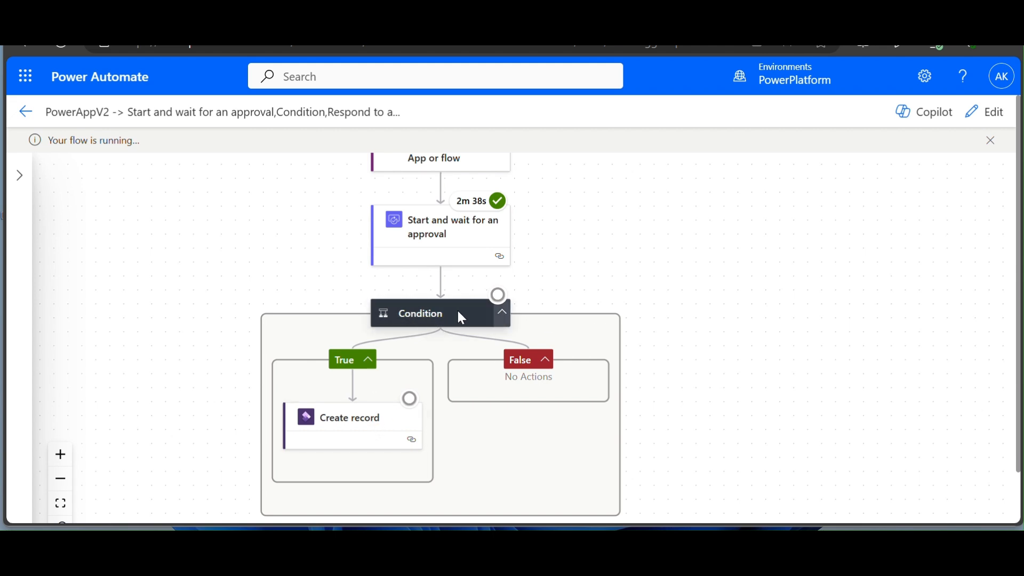
{"action": "mouse_move", "coordinate": [500, 306]}
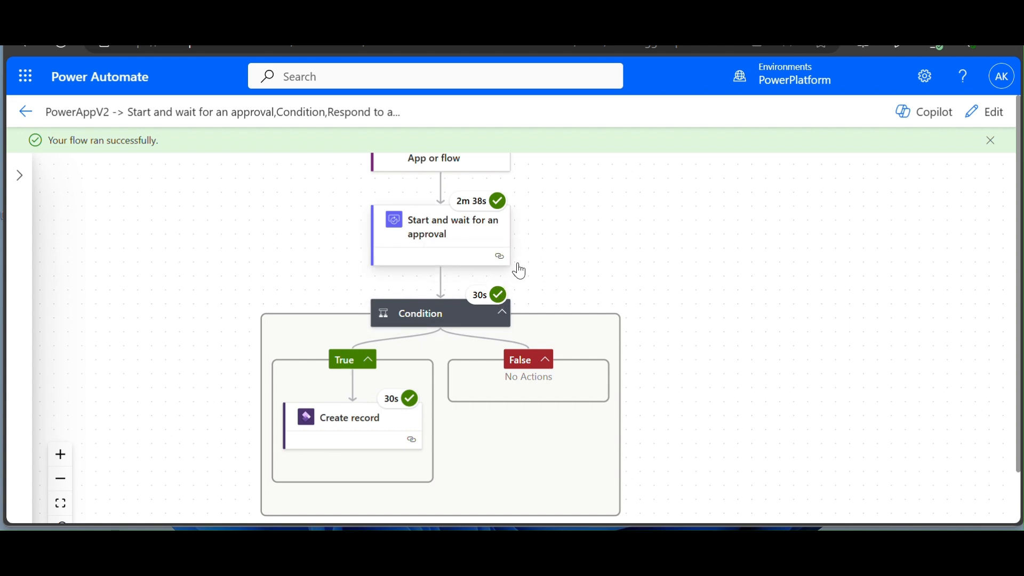
{"action": "left_click_drag", "start_coordinate": [609, 304], "coordinate": [616, 269]}
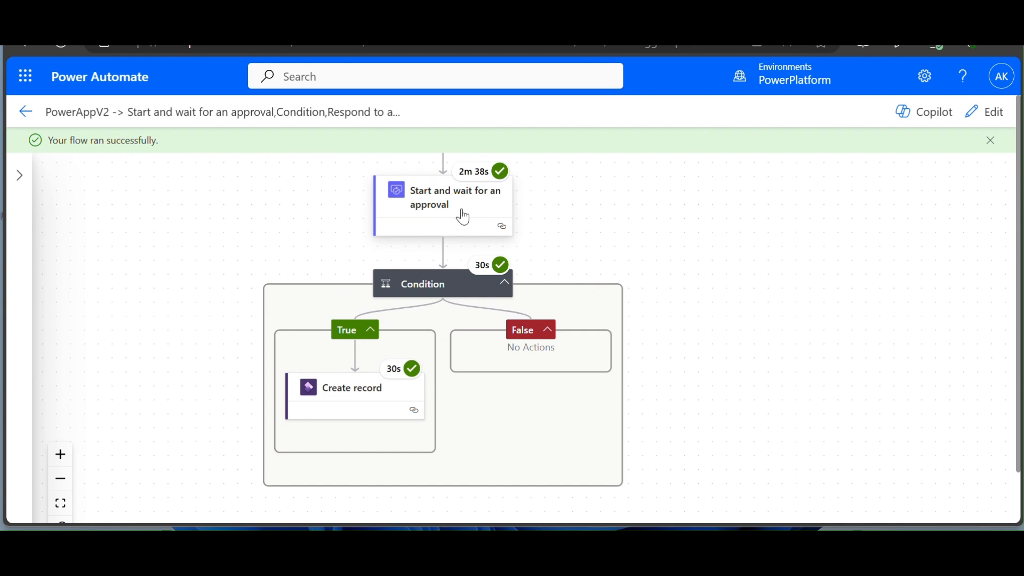
{"action": "mouse_move", "coordinate": [499, 275]}
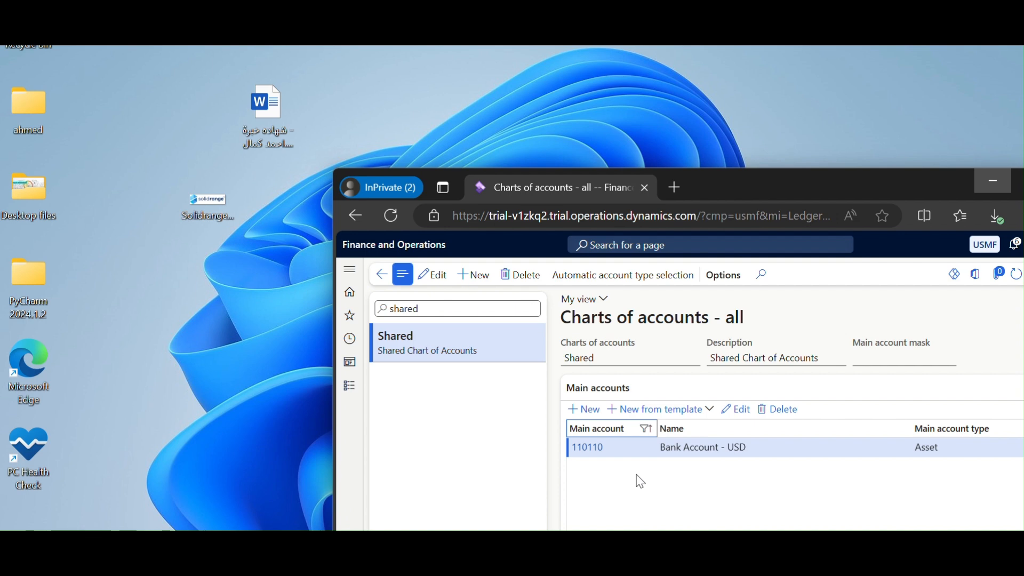
{"action": "left_click", "coordinate": [637, 479]}
- Filter Charts of accounts by Main account 110110 and select the new 110110-1 row
{"action": "left_click_drag", "start_coordinate": [791, 194], "coordinate": [544, 163]}
{"action": "left_click", "coordinate": [394, 397]}
{"action": "left_click", "coordinate": [341, 521]}
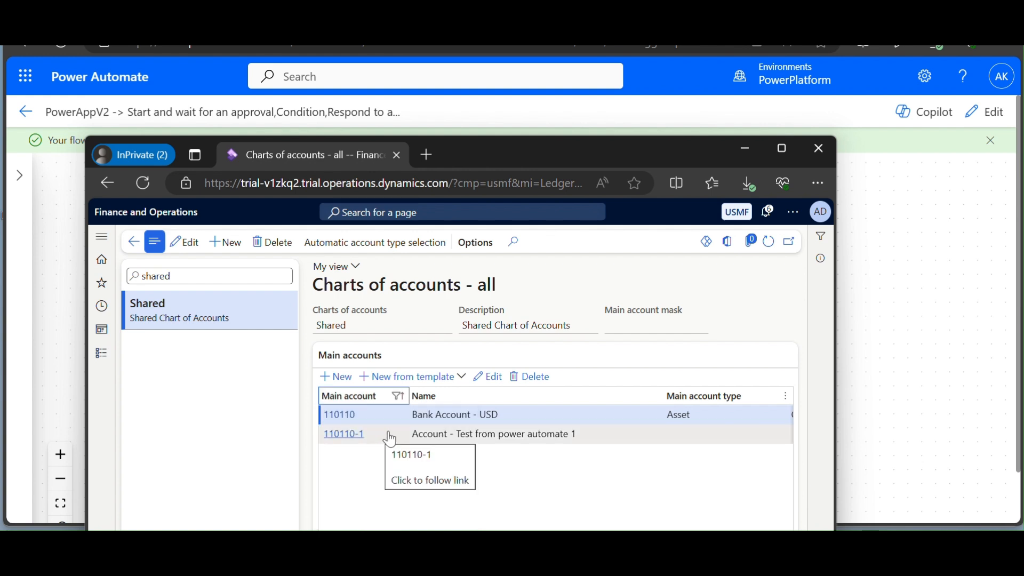
{"action": "left_click", "coordinate": [486, 434]}
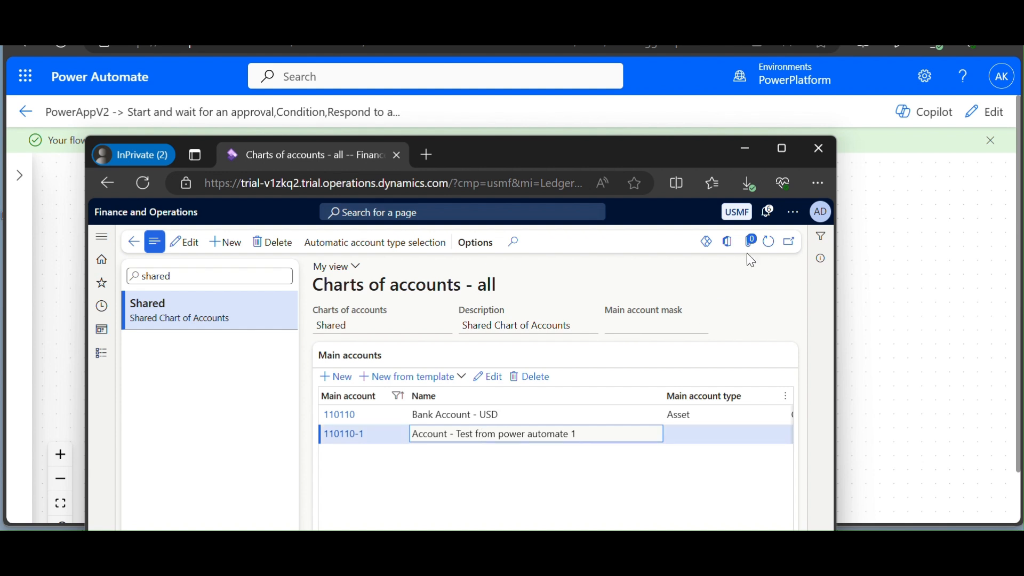
{"action": "left_click", "coordinate": [746, 149]}
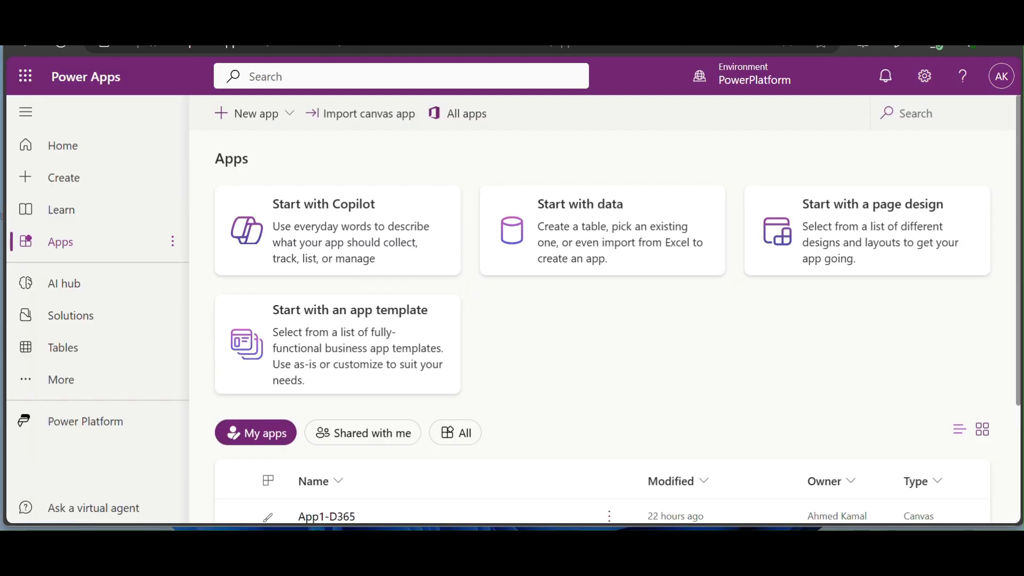
- Create a Blank canvas app from a page design and skip the Welcome dialog
{"action": "left_click", "coordinate": [268, 115]}
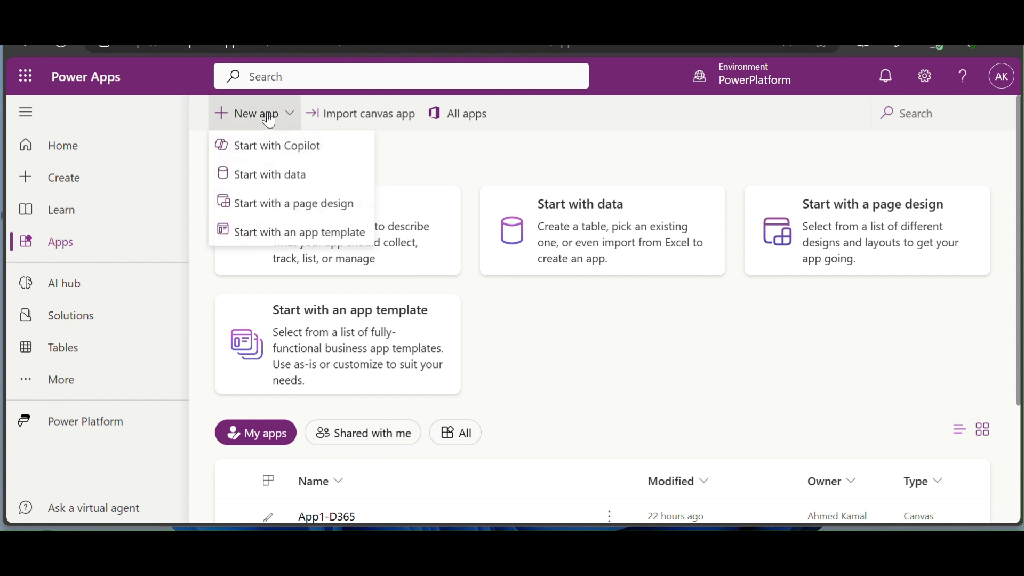
{"action": "left_click", "coordinate": [295, 218]}
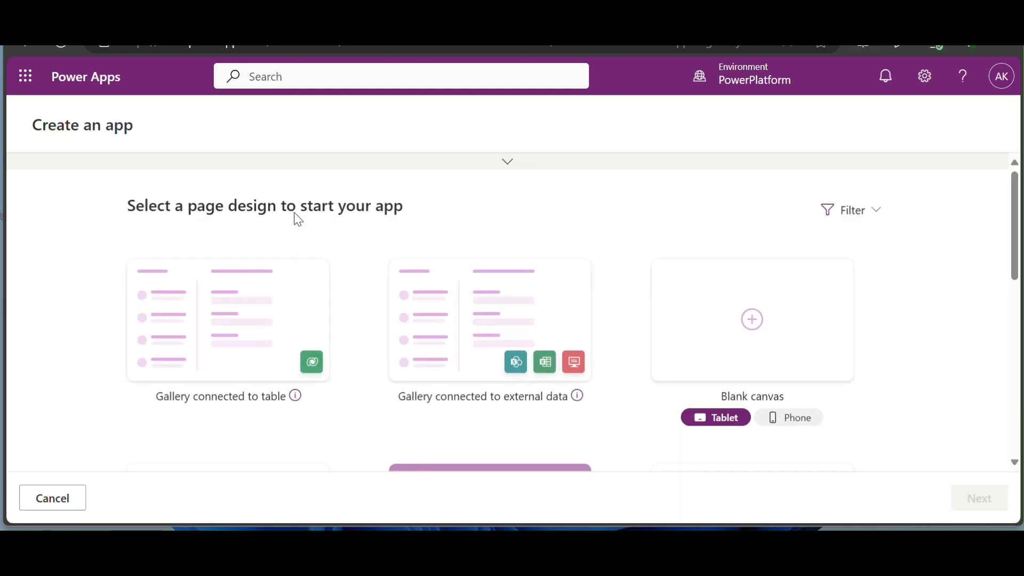
{"action": "left_click", "coordinate": [758, 353]}
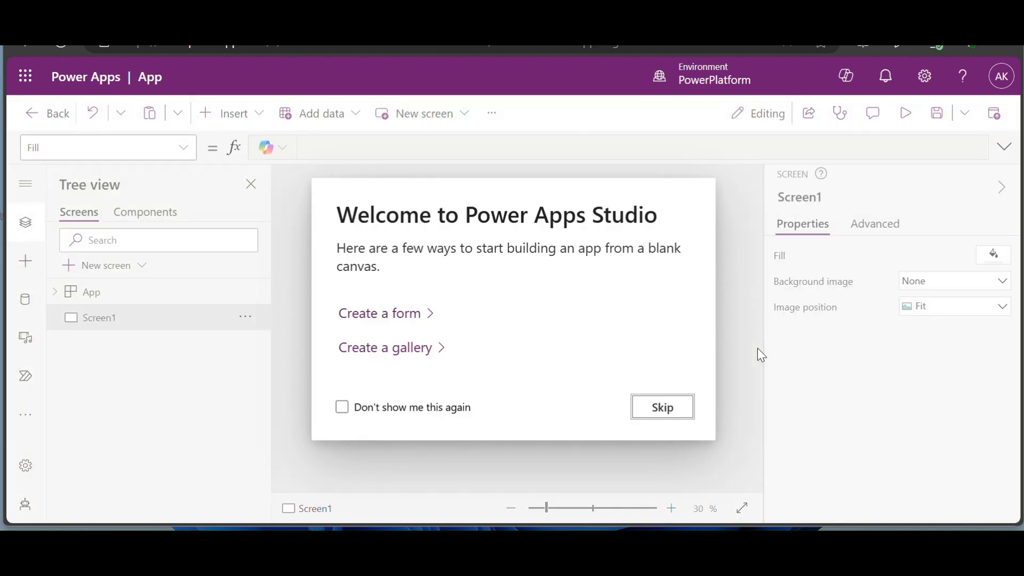
{"action": "left_click", "coordinate": [661, 410]}
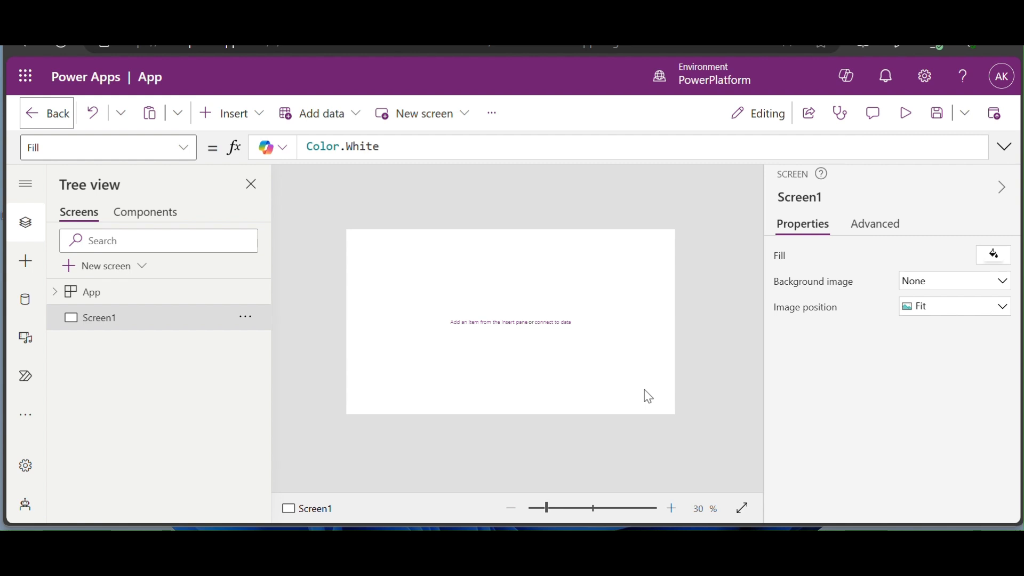
- Rename Screen1 to 'Account Request Screen' and zoom the canvas to 40%
{"action": "right_click", "coordinate": [188, 324]}
{"action": "left_click", "coordinate": [253, 407]}
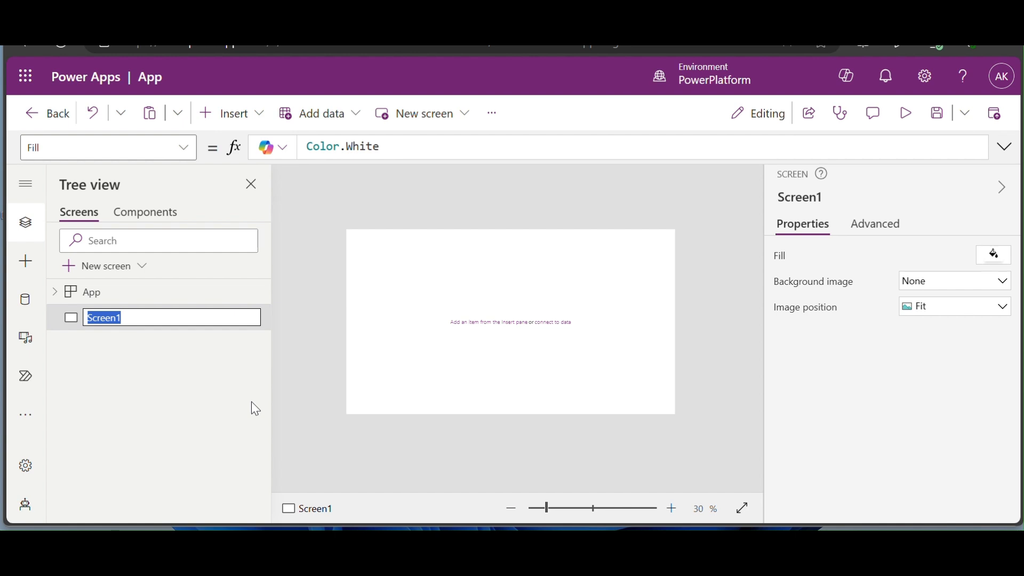
{"action": "type", "text": "Account Request"}
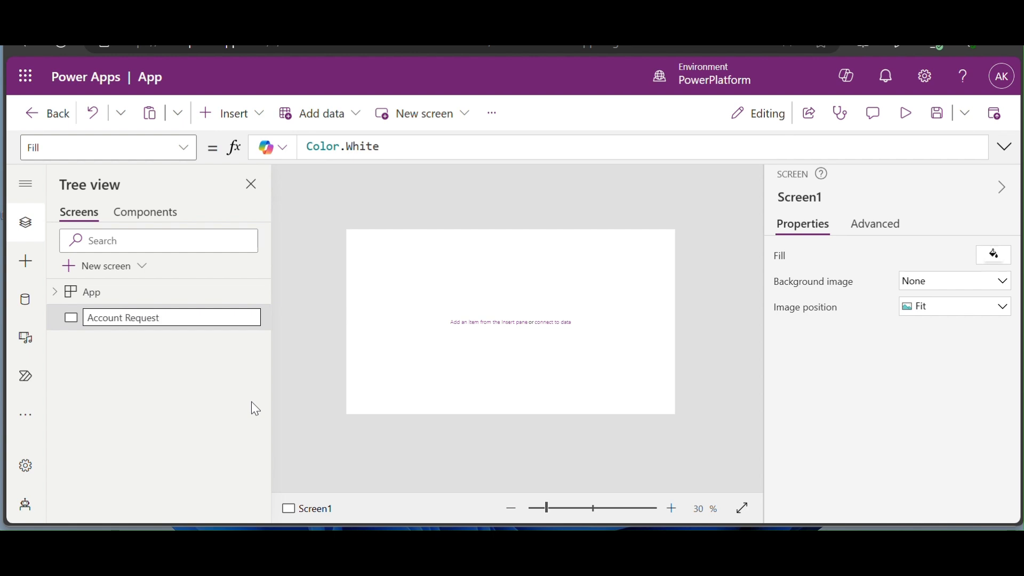
{"action": "type", "text": " Screen"}
{"action": "key", "text": "Return"}
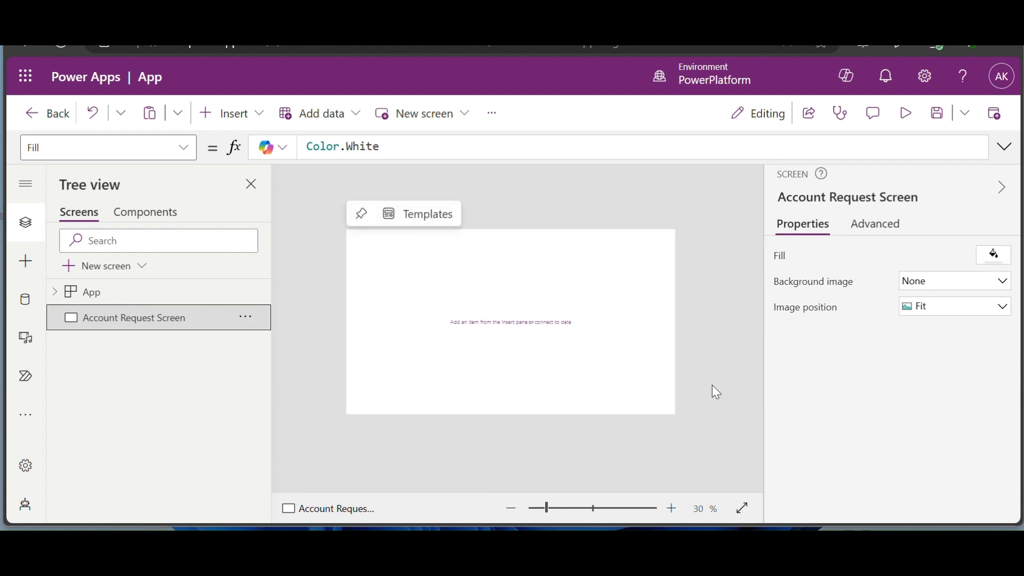
{"action": "left_click", "coordinate": [670, 515]}
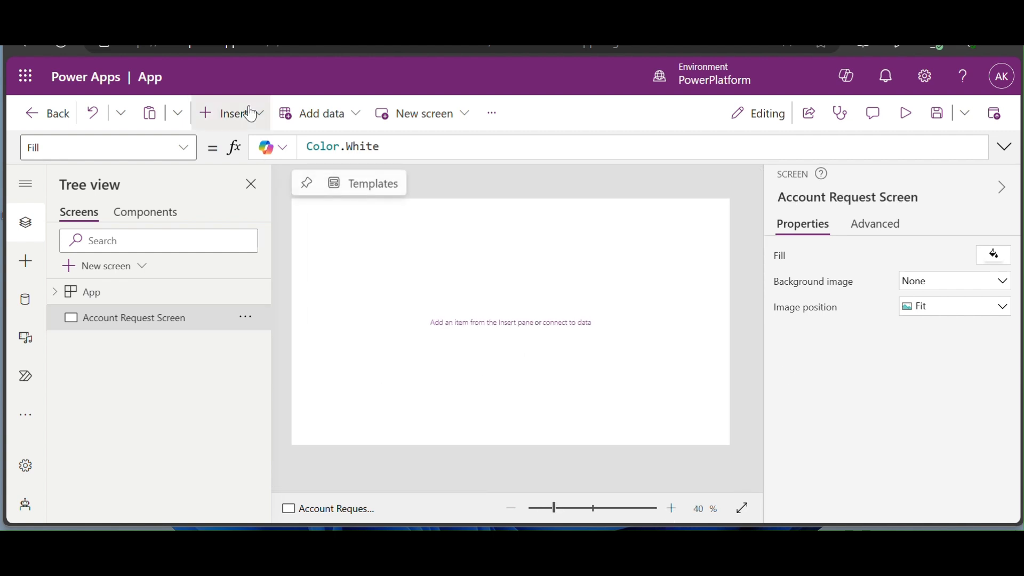
- Insert four Text labels and move the fourth one lower on the screen
{"action": "left_click", "coordinate": [26, 264]}
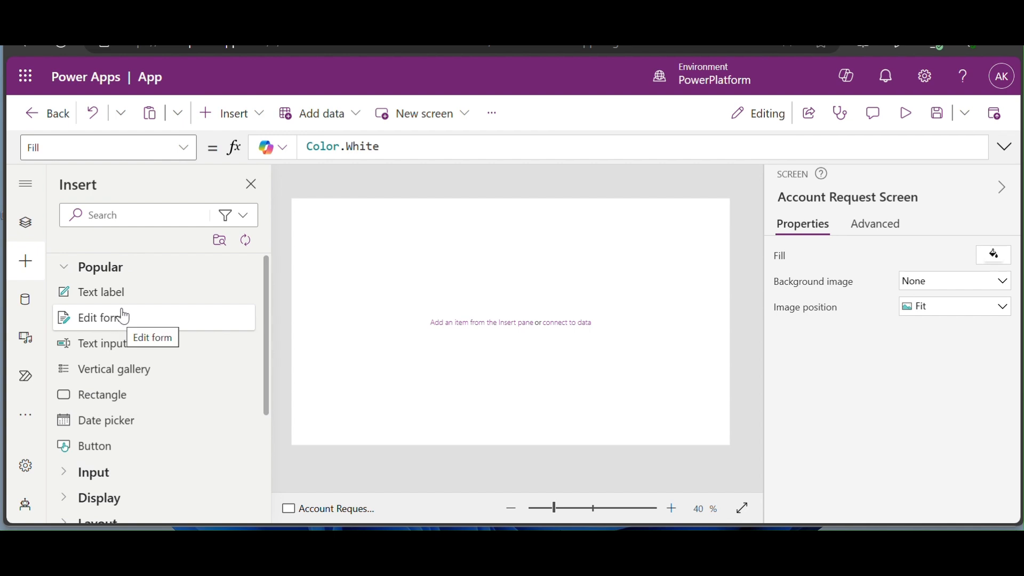
{"action": "left_click", "coordinate": [128, 306]}
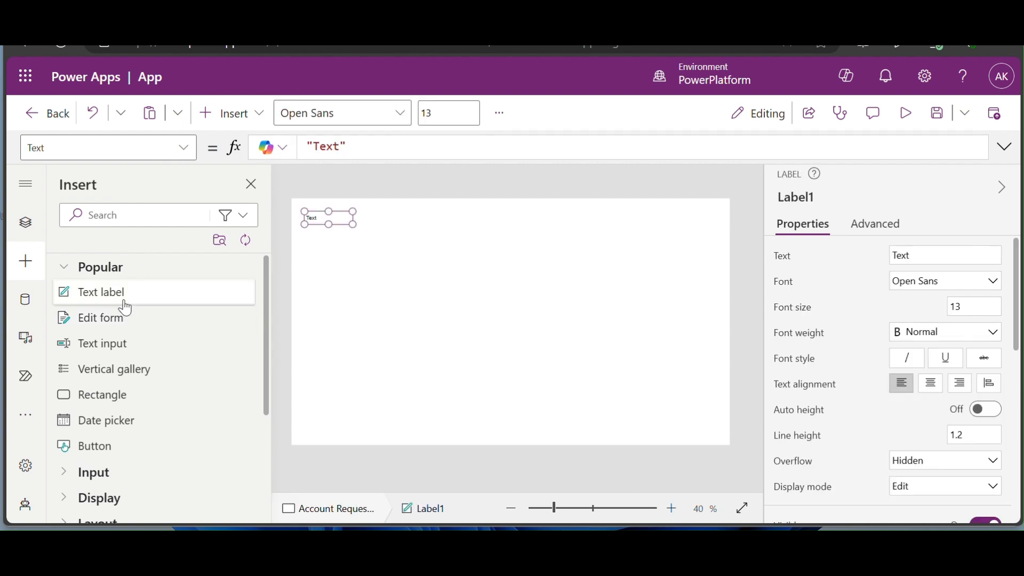
{"action": "left_click", "coordinate": [127, 308]}
{"action": "left_click", "coordinate": [127, 308]}
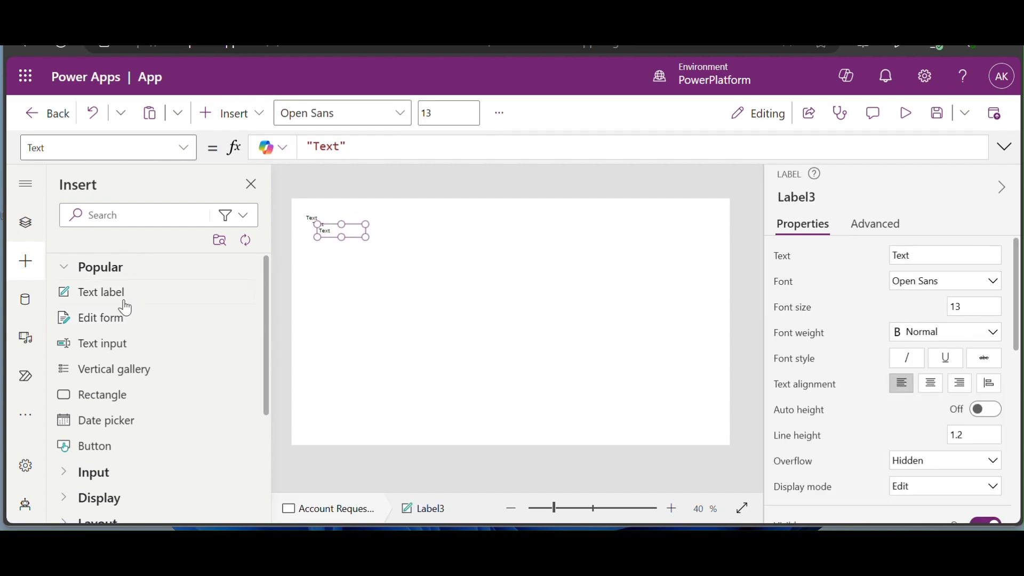
{"action": "left_click", "coordinate": [126, 308]}
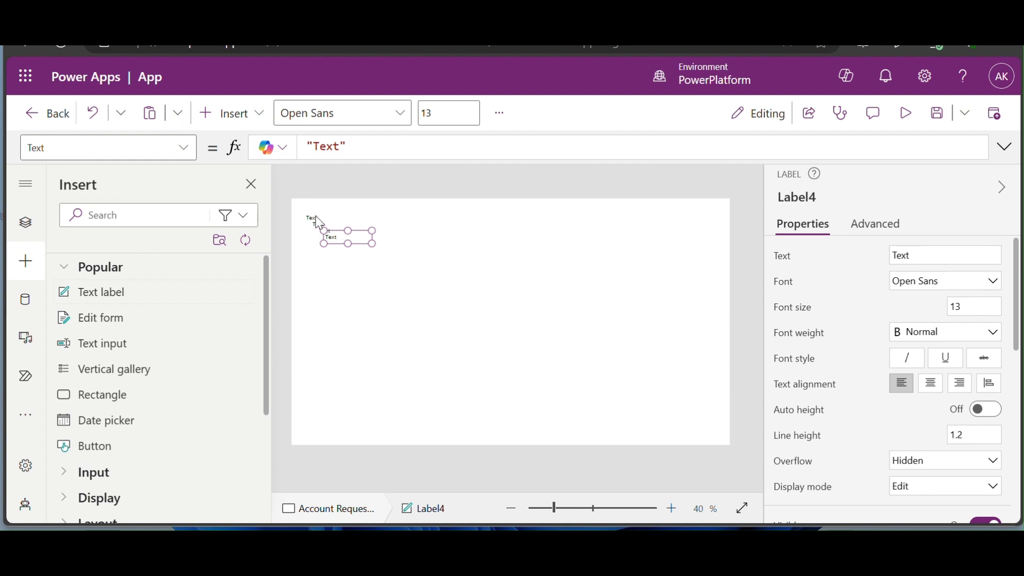
{"action": "left_click_drag", "start_coordinate": [358, 244], "coordinate": [353, 316]}
- Zoom to 50% and space the labels into an even vertical column
{"action": "left_click", "coordinate": [668, 504]}
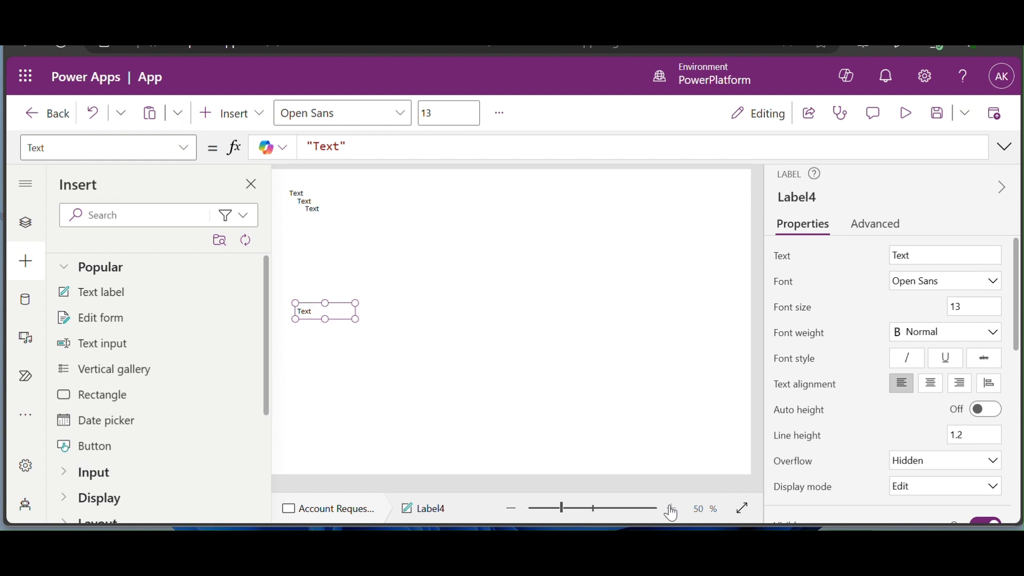
{"action": "left_click", "coordinate": [535, 372]}
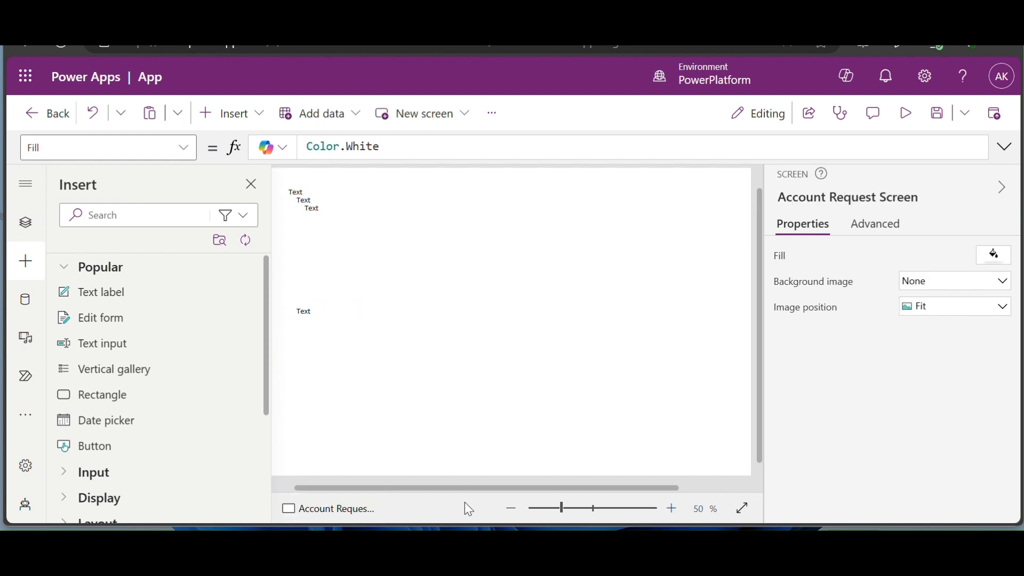
{"action": "left_click_drag", "start_coordinate": [478, 488], "coordinate": [353, 475]}
{"action": "left_click_drag", "start_coordinate": [342, 210], "coordinate": [332, 279]}
{"action": "left_click_drag", "start_coordinate": [337, 199], "coordinate": [337, 250]}
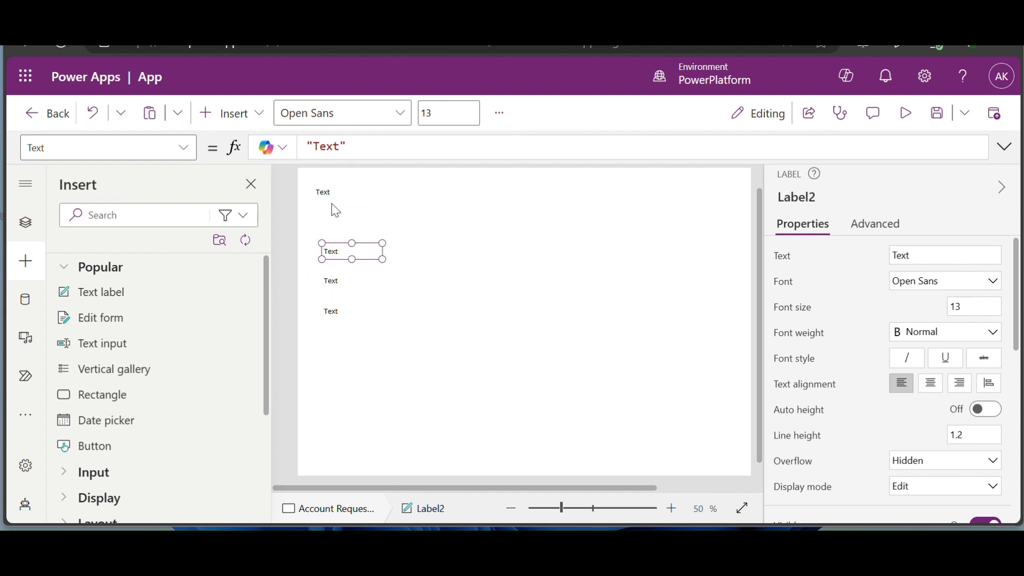
{"action": "left_click_drag", "start_coordinate": [329, 196], "coordinate": [340, 218]}
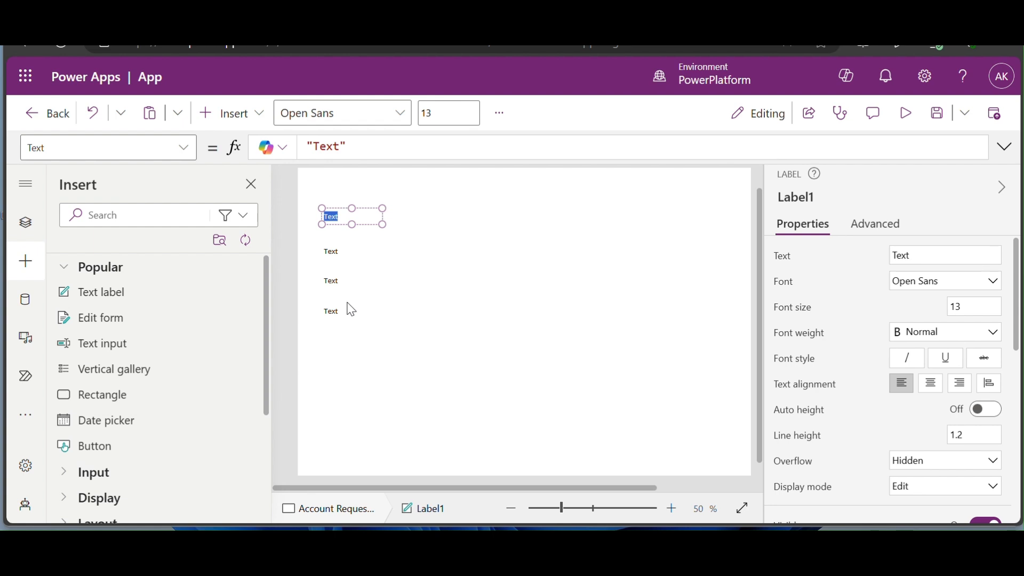
- Relabel the first three labels 'Account ID :', 'Account Name :' and 'Account Type :'
{"action": "type", "text": "Account ID :"}
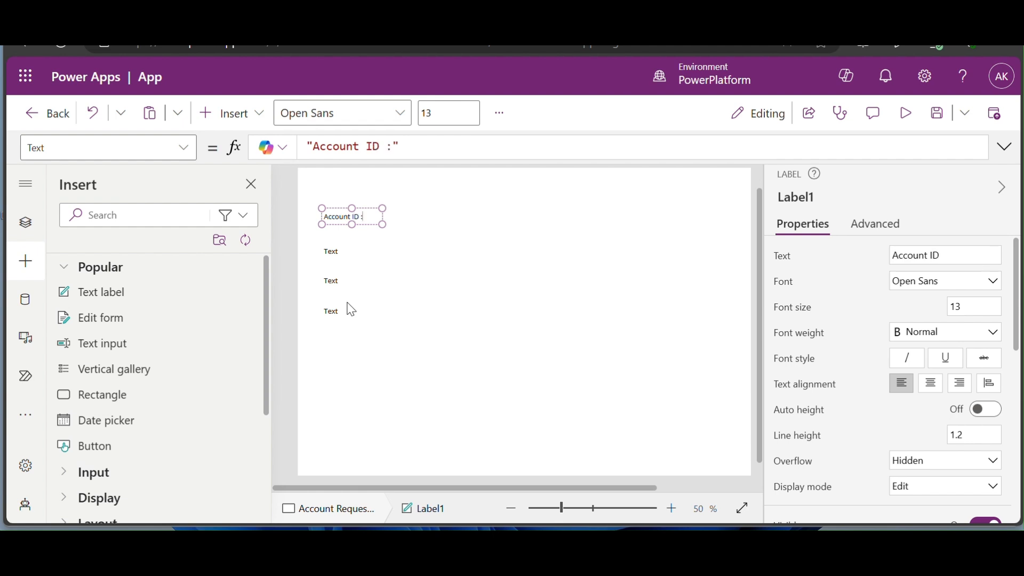
{"action": "left_click", "coordinate": [331, 251]}
{"action": "left_click", "coordinate": [331, 251]}
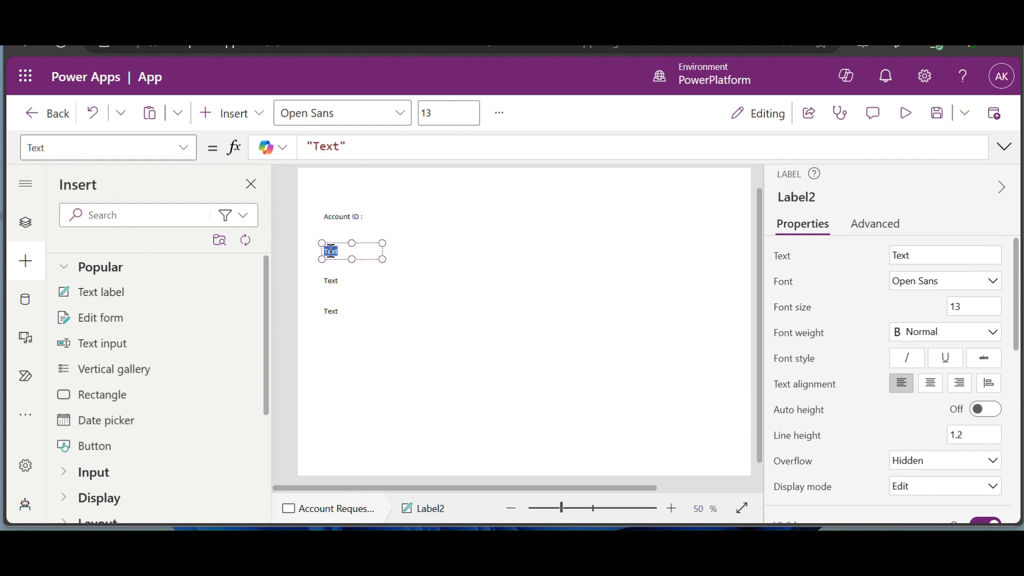
{"action": "type", "text": "Account Name :"}
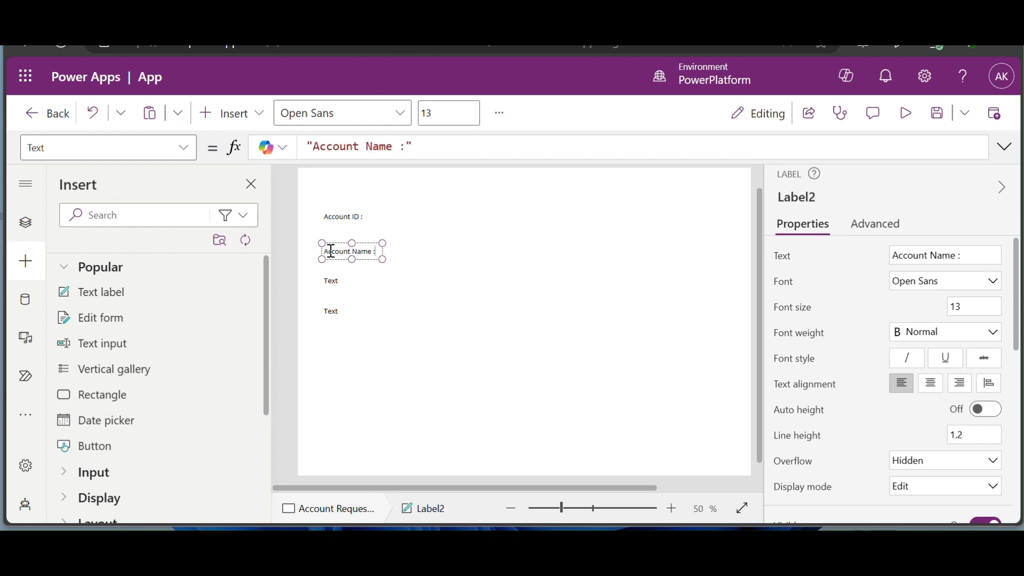
{"action": "left_click", "coordinate": [335, 281]}
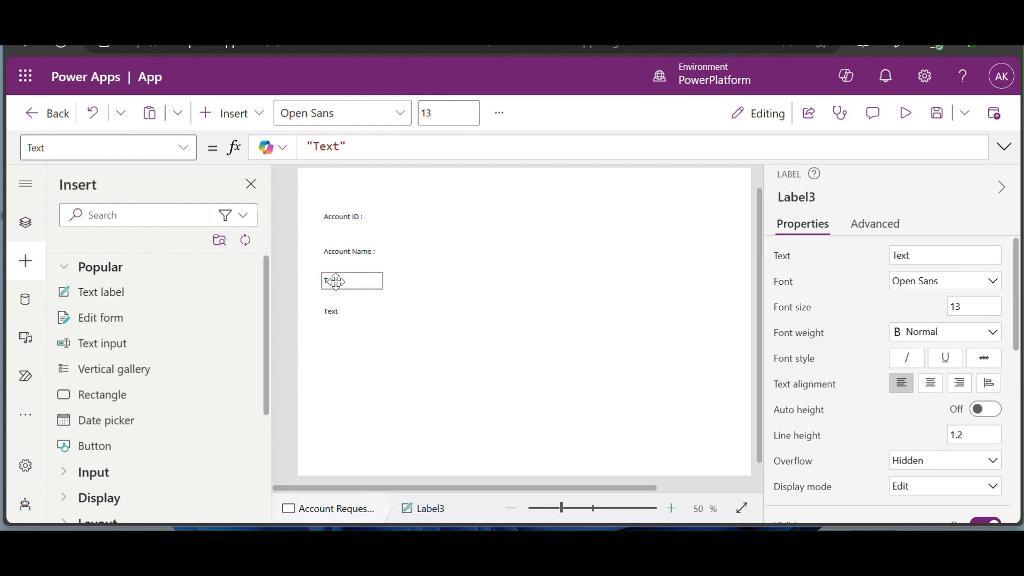
{"action": "double_click", "coordinate": [336, 281]}
{"action": "type", "text": "Account Type :"}
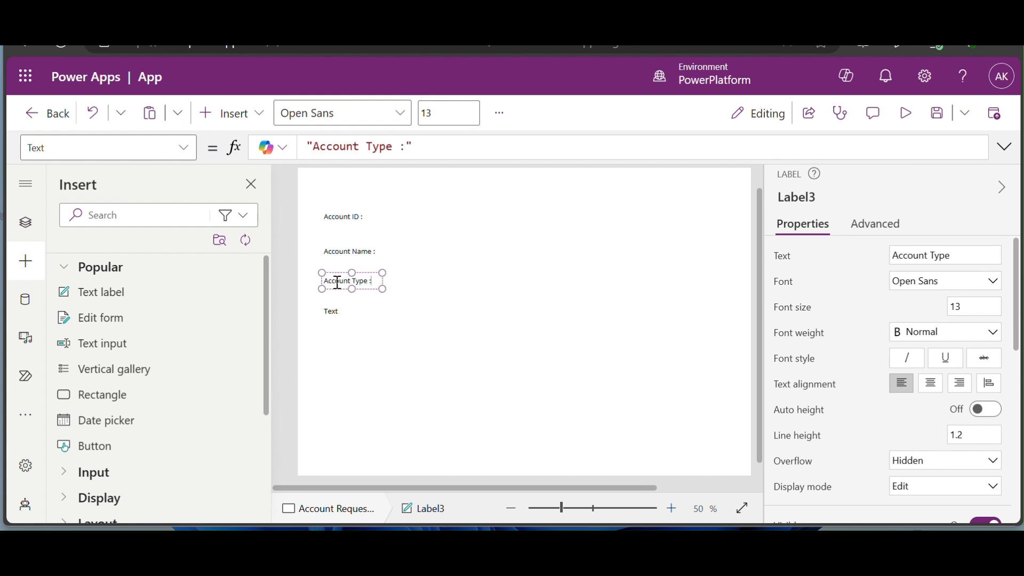
- Change the fourth label to 'Chart of Accounts:' and widen it onto one line
{"action": "left_click", "coordinate": [333, 310]}
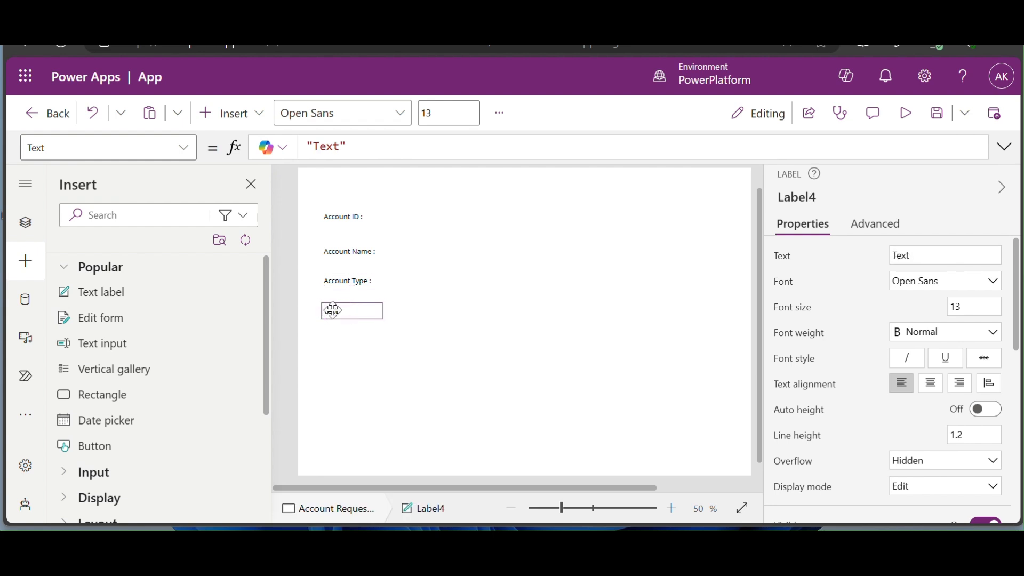
{"action": "double_click", "coordinate": [333, 310]}
{"action": "type", "text": "c"}
{"action": "type", "text": "h"}
{"action": "type", "text": "art of Acco"}
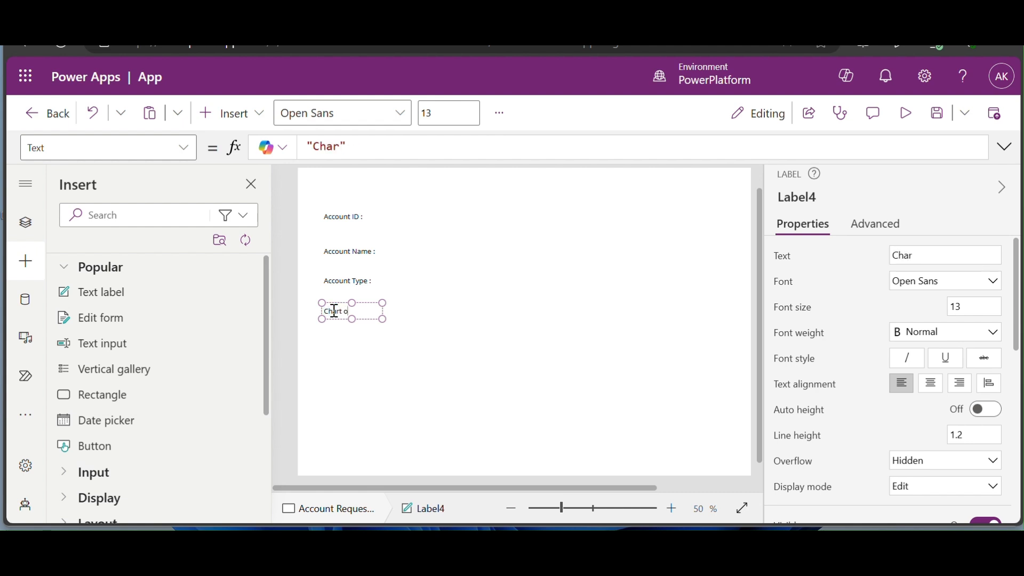
{"action": "type", "text": "unts:"}
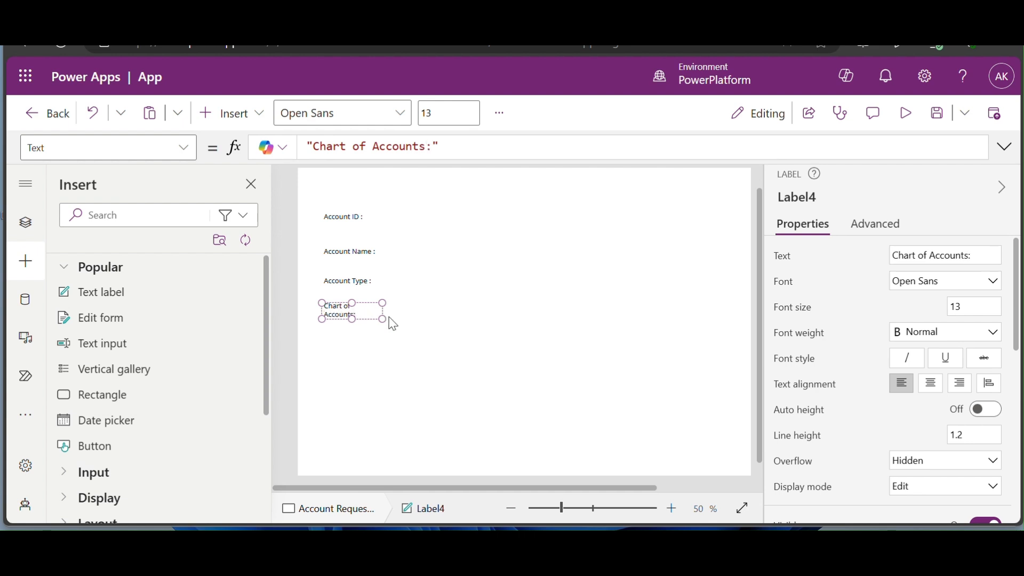
{"action": "left_click_drag", "start_coordinate": [381, 318], "coordinate": [398, 320]}
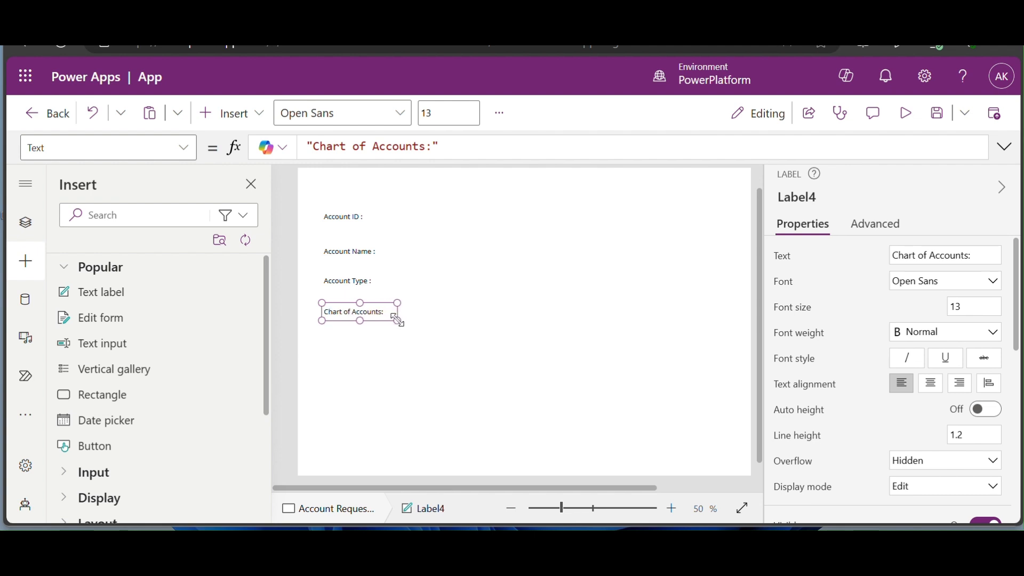
{"action": "left_click", "coordinate": [458, 332]}
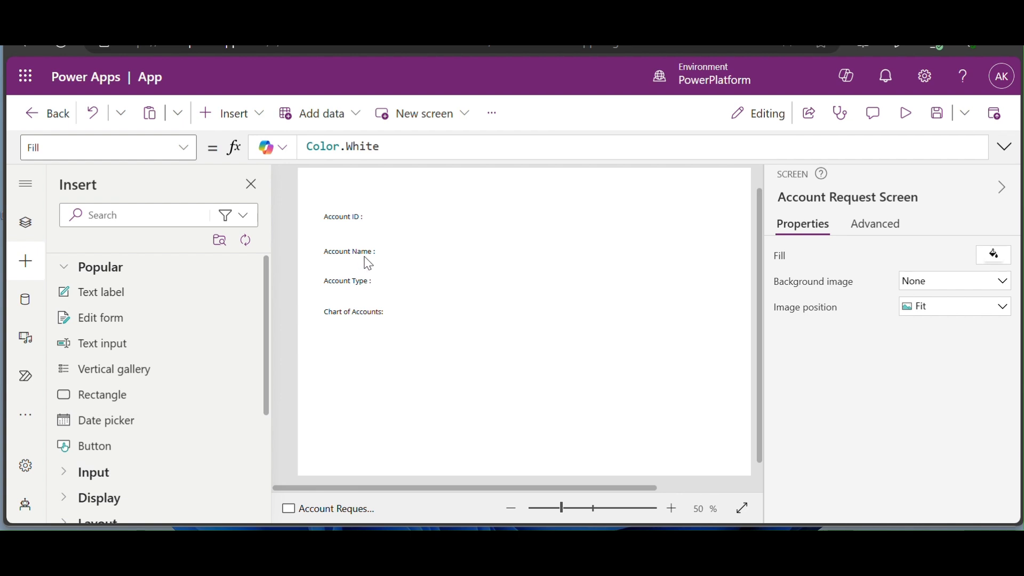
{"action": "left_click", "coordinate": [360, 220]}
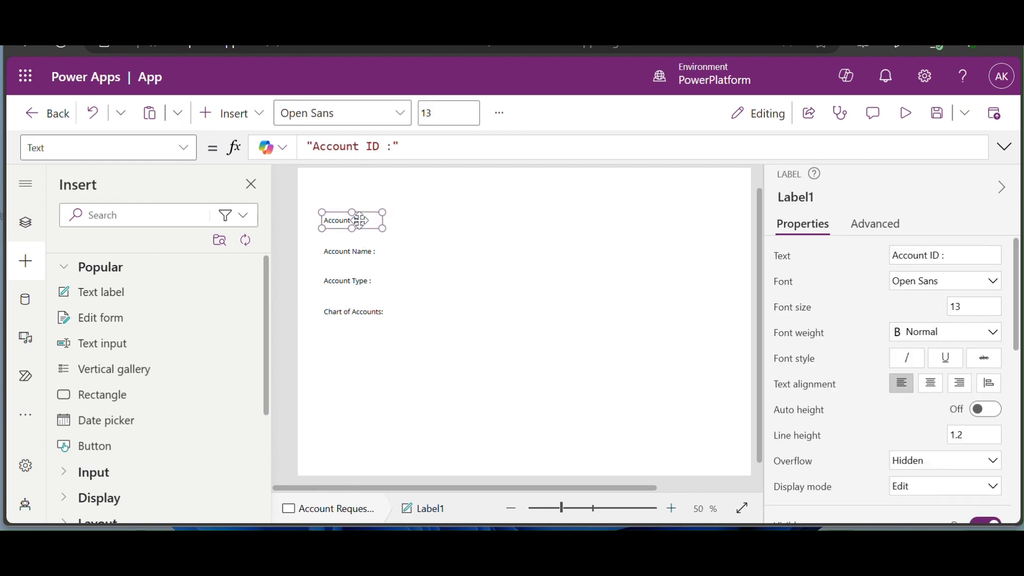
- Add a text input beside Account ID with default text 'Enter the account Id'
{"action": "left_click", "coordinate": [456, 356]}
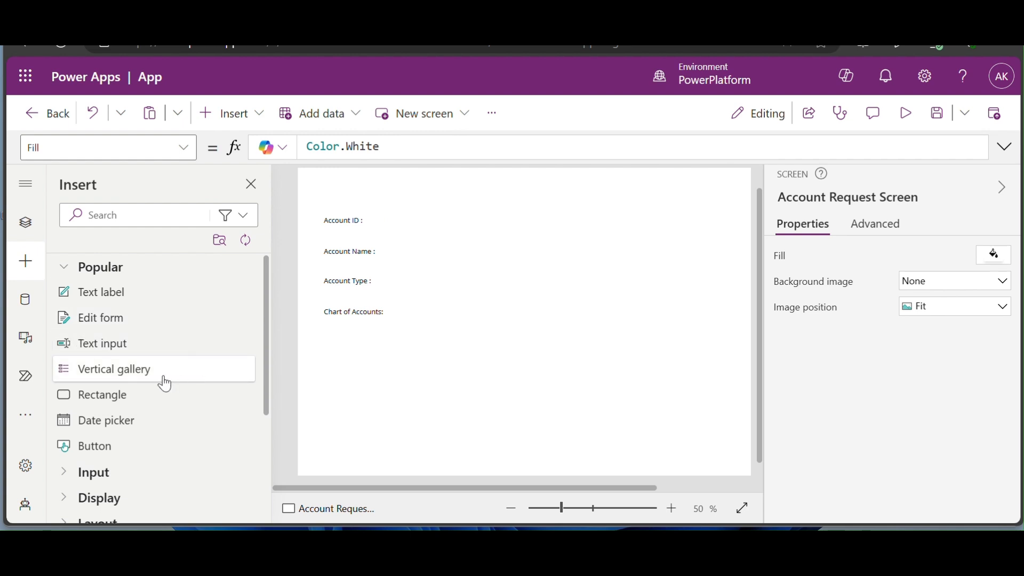
{"action": "left_click", "coordinate": [148, 354]}
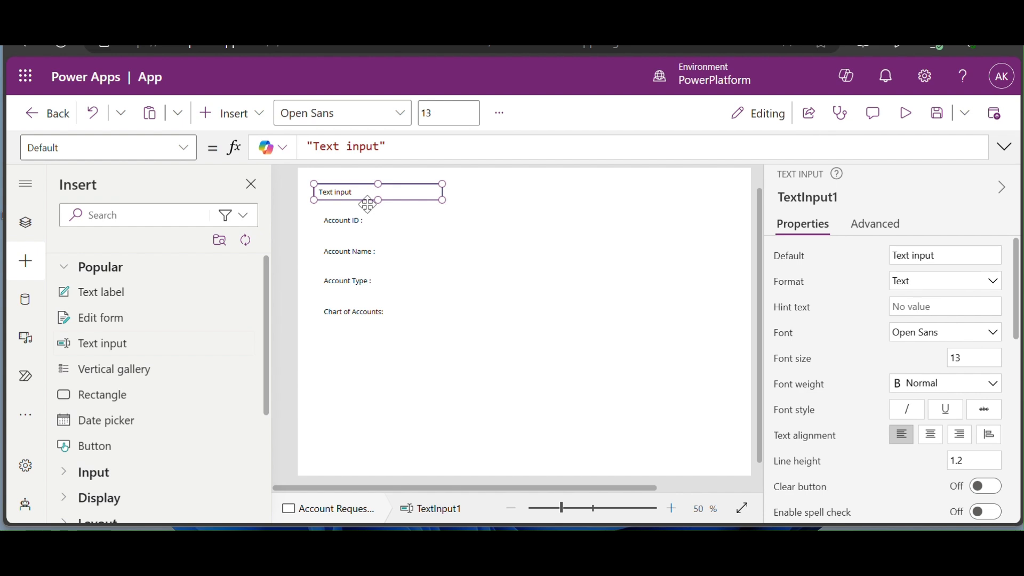
{"action": "left_click_drag", "start_coordinate": [377, 192], "coordinate": [457, 225]}
{"action": "left_click_drag", "start_coordinate": [380, 147], "coordinate": [320, 147]}
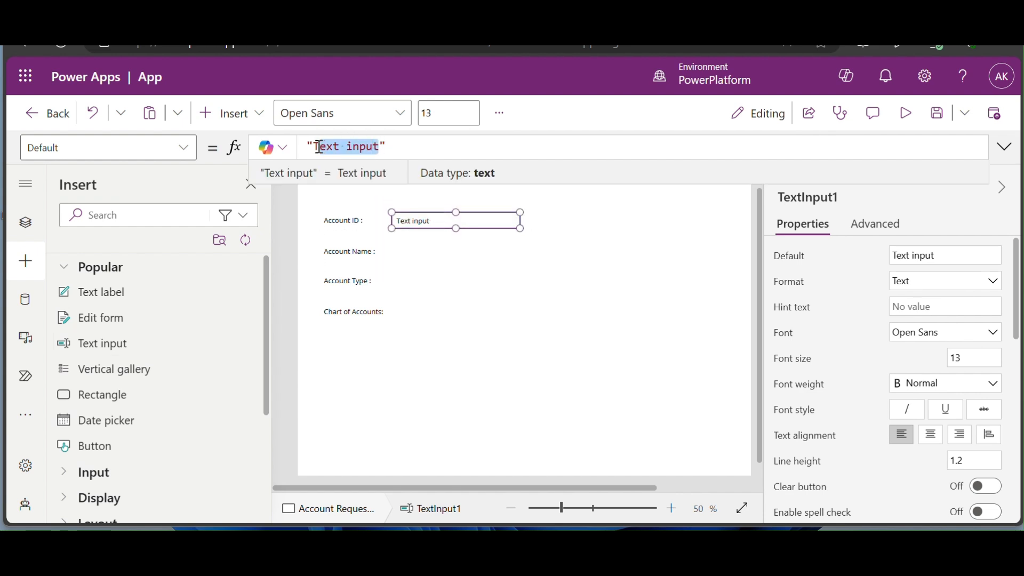
{"action": "type", "text": "Enter t"}
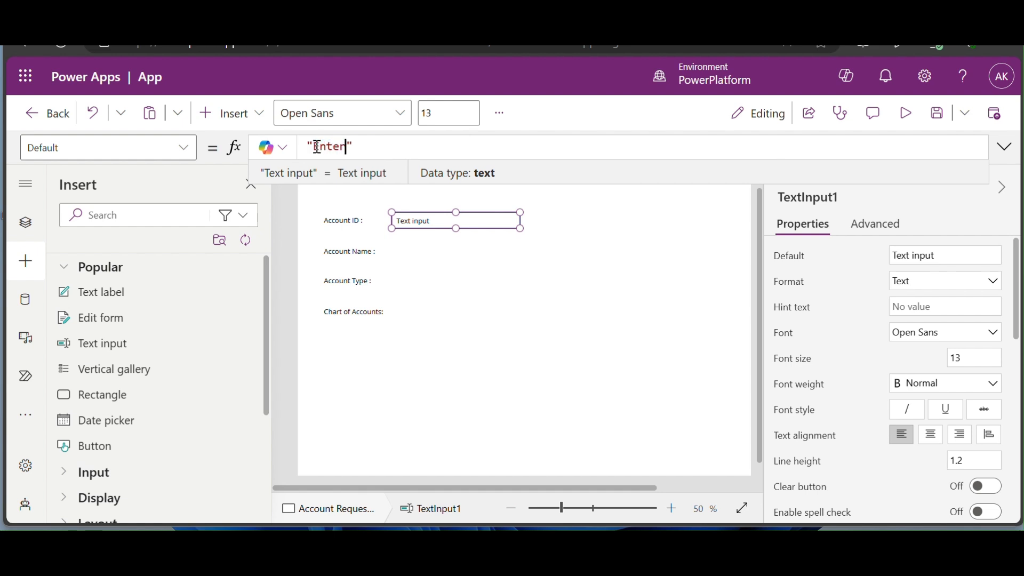
{"action": "type", "text": "he acc"}
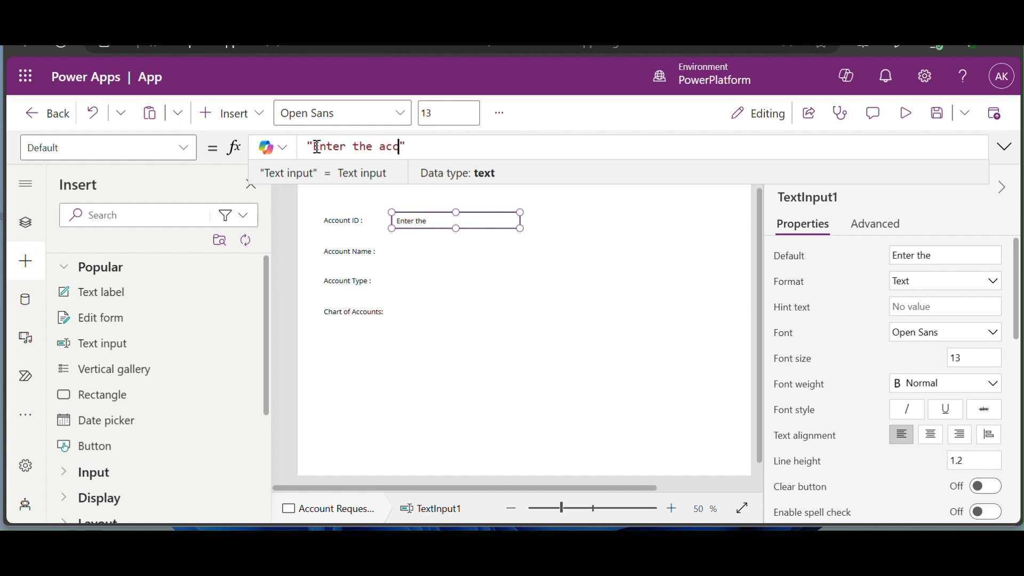
{"action": "type", "text": "ount "}
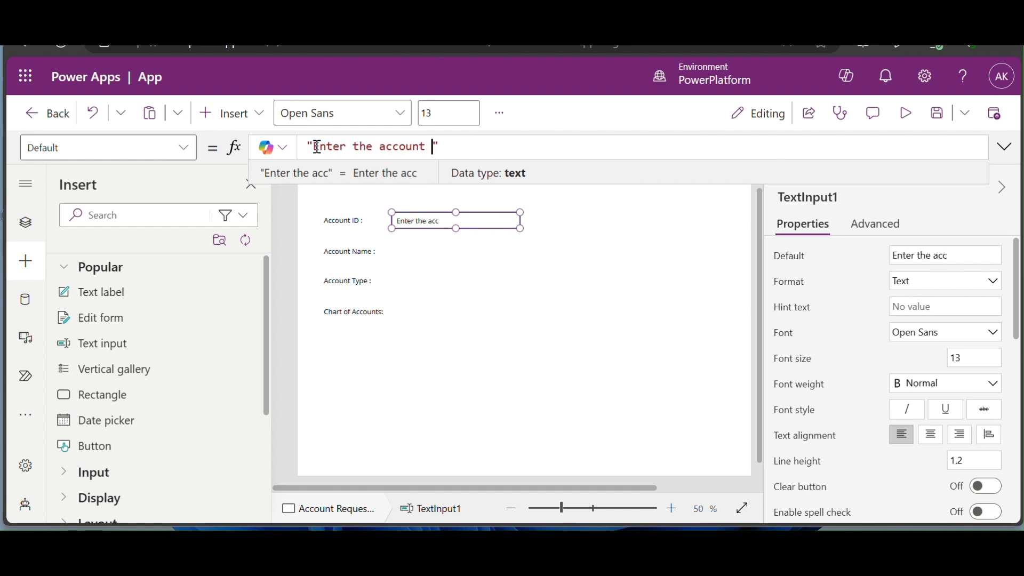
{"action": "type", "text": "Id"}
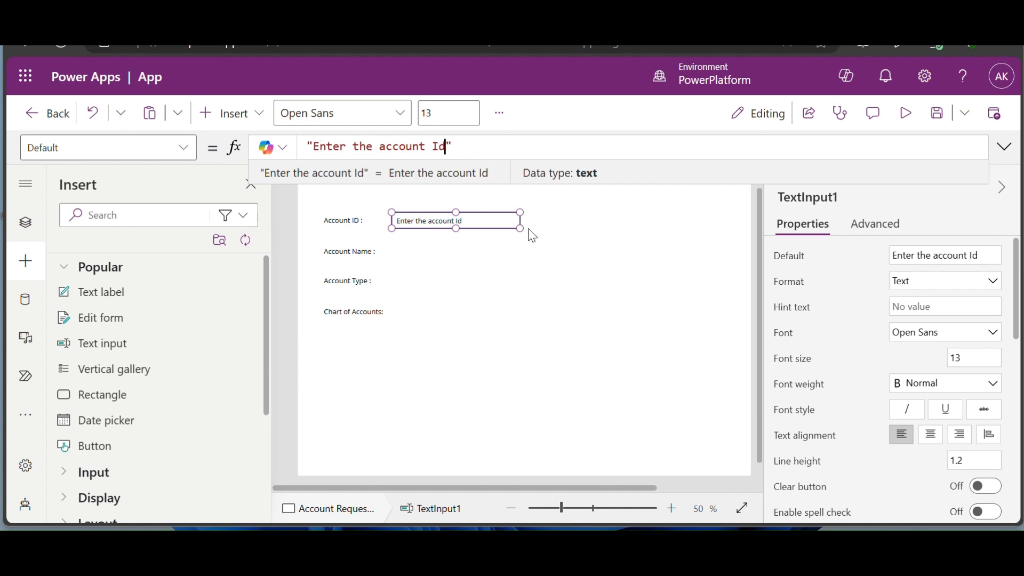
{"action": "left_click", "coordinate": [507, 228]}
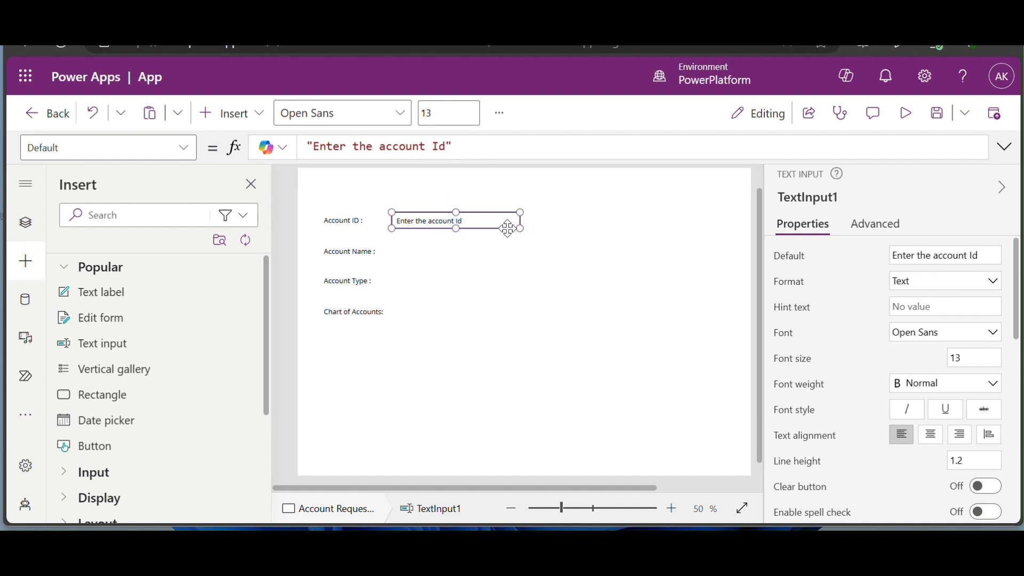
- Duplicate that text input and position the copy beside the Account Name label
{"action": "key", "text": "ctrl+c"}
{"action": "key", "text": "ctrl+v"}
{"action": "left_click_drag", "start_coordinate": [500, 231], "coordinate": [484, 253]}
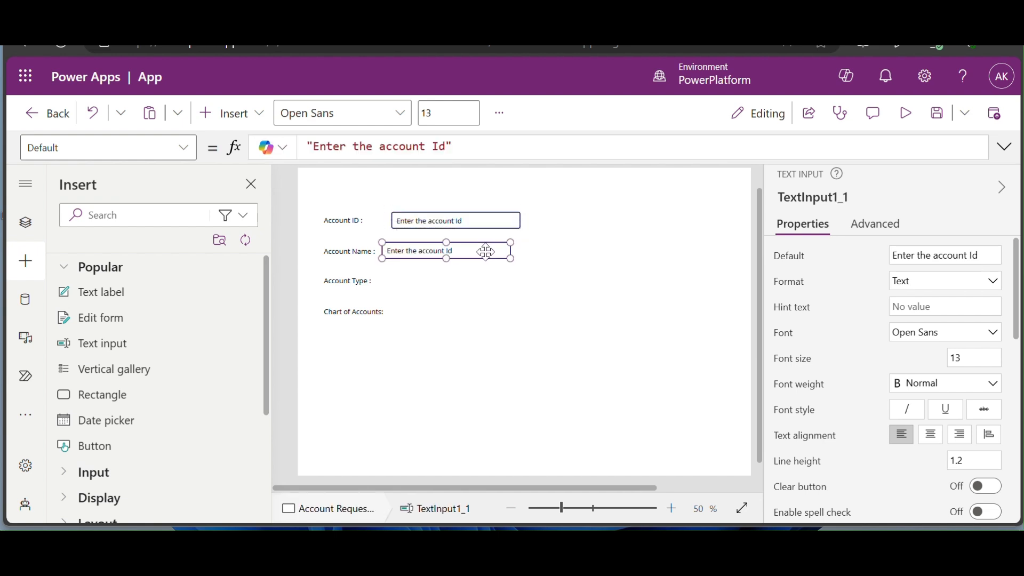
{"action": "key", "text": "Right"}
{"action": "key", "text": "Right"}
{"action": "key", "text": "Right"}
{"action": "key", "text": "Right"}
{"action": "key", "text": "Right"}
{"action": "key", "text": "Right"}
{"action": "key", "text": "Right"}
{"action": "key", "text": "Right"}
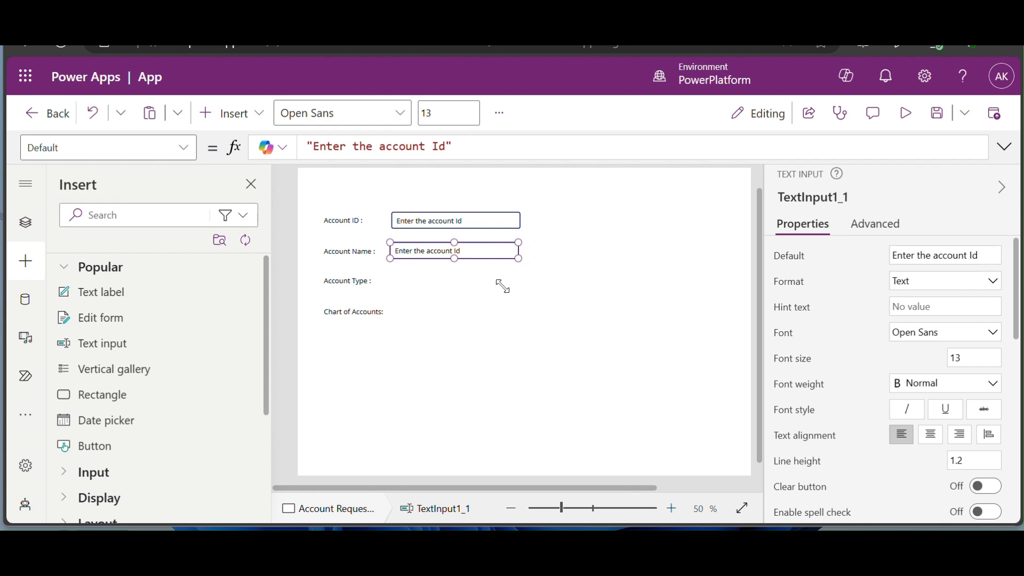
{"action": "key", "text": "Right"}
{"action": "left_click", "coordinate": [521, 336]}
{"action": "left_click", "coordinate": [500, 249]}
{"action": "left_click", "coordinate": [544, 429]}
- Change the Account Name box's default text to 'Enter the account Name'
{"action": "left_click", "coordinate": [493, 251]}
{"action": "double_click", "coordinate": [439, 146]}
{"action": "type", "text": "NAme"}
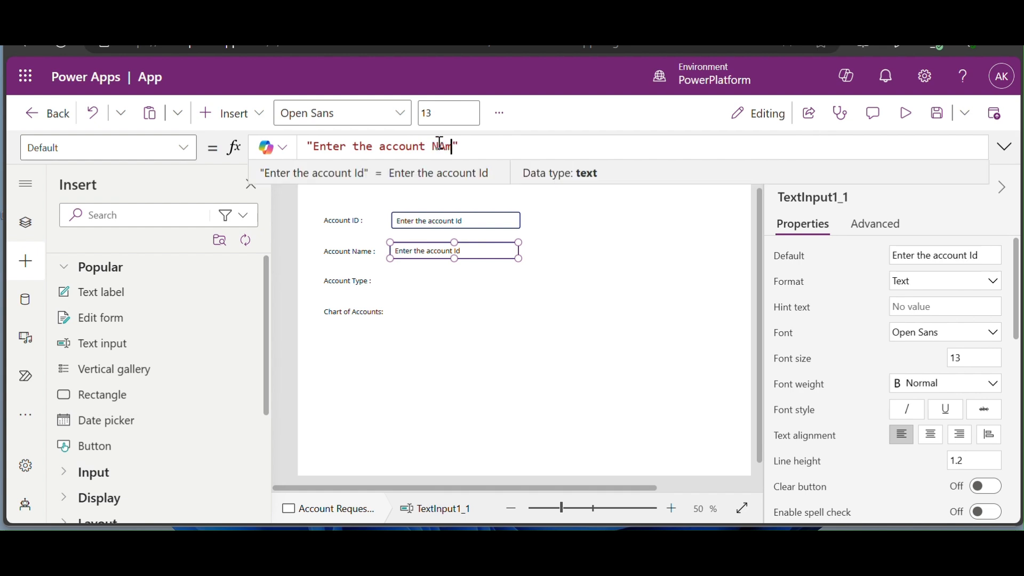
{"action": "key", "text": "BackSpace"}
{"action": "type", "text": "ame ..."}
{"action": "left_click", "coordinate": [534, 314]}
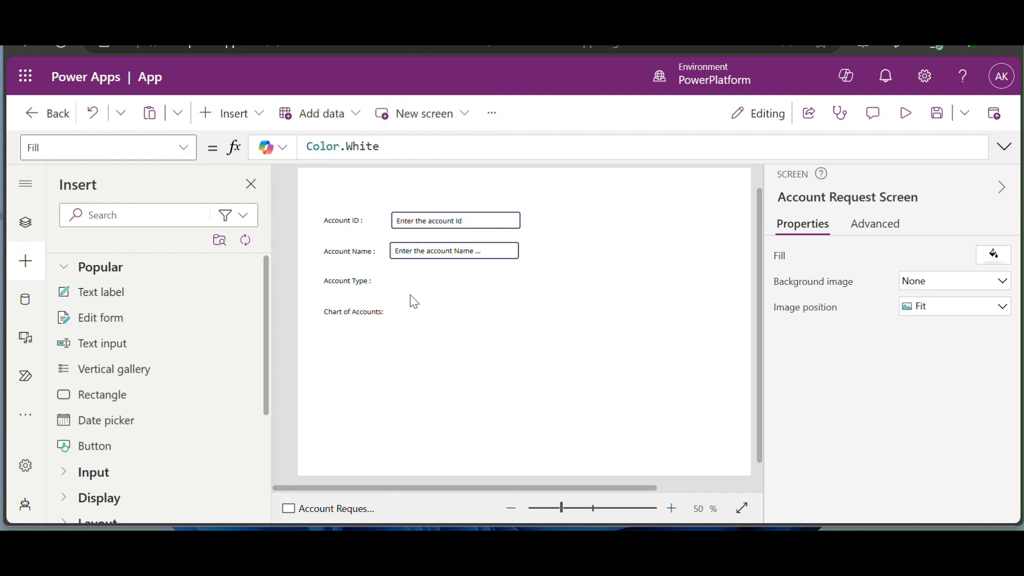
- Copy the Account Name text box and place the duplicate beside Chart of Accounts
{"action": "left_click", "coordinate": [463, 254]}
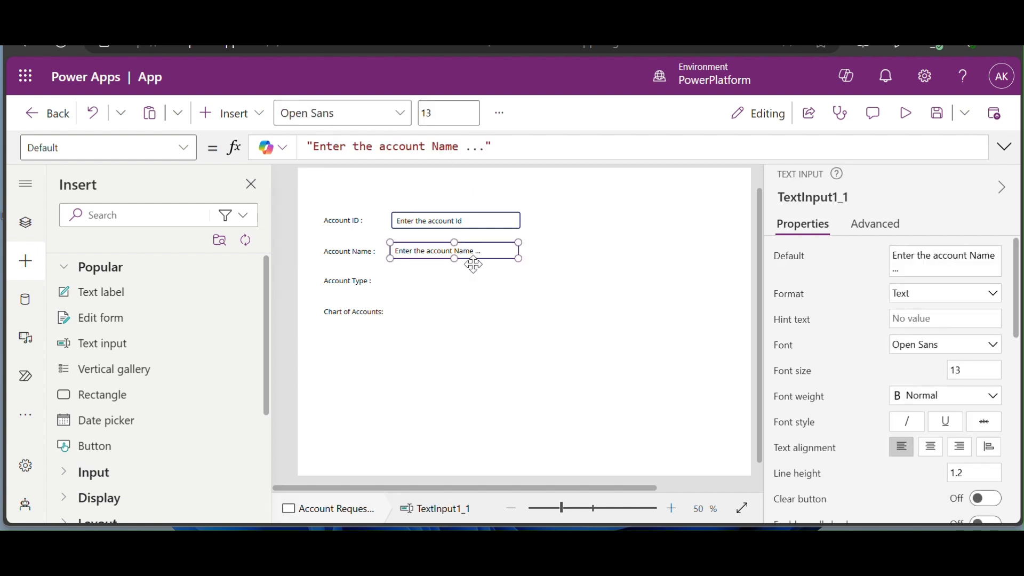
{"action": "key", "text": "ctrl+c"}
{"action": "key", "text": "ctrl+v"}
{"action": "left_click_drag", "start_coordinate": [482, 269], "coordinate": [479, 320]}
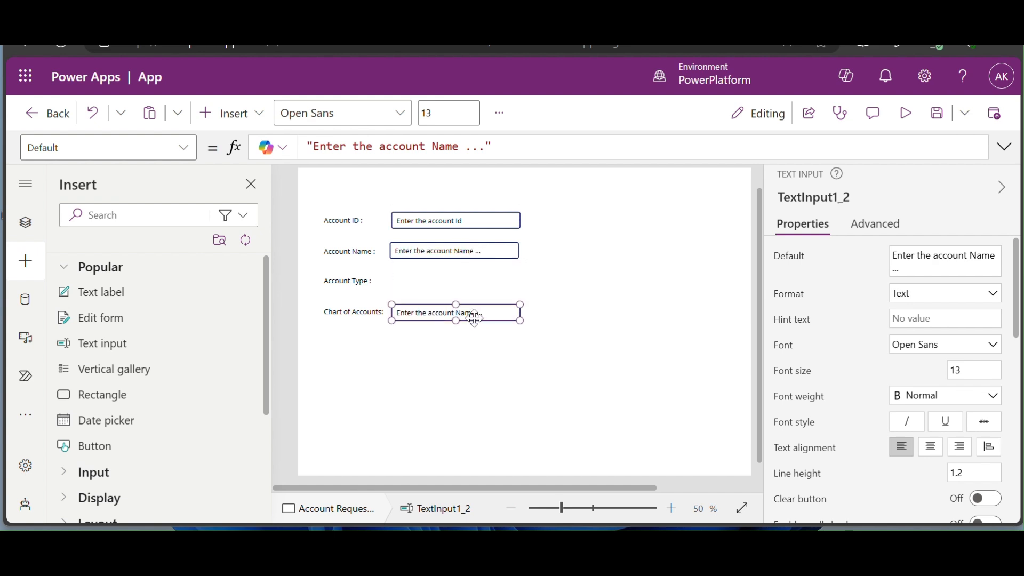
{"action": "left_click", "coordinate": [467, 313]}
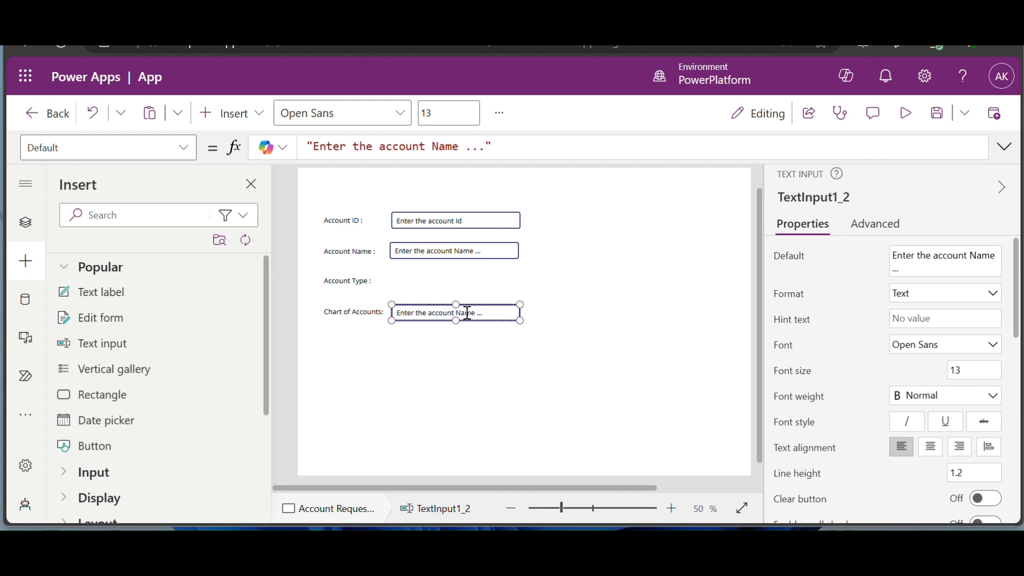
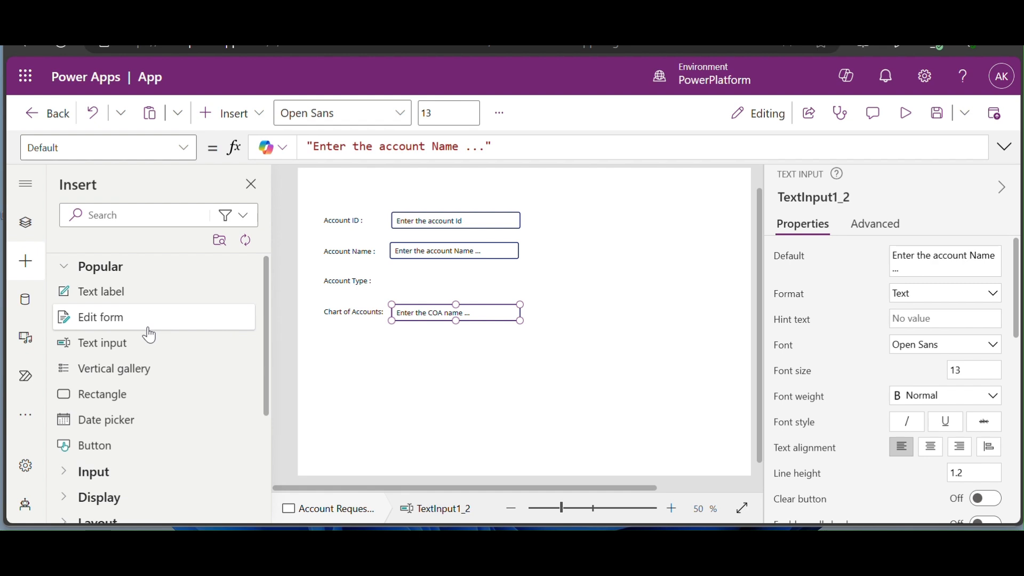
- Insert a Drop down control from the Insert pane and place it beside the Account Type label
{"action": "scroll", "coordinate": [149, 335], "scroll_direction": "down", "scroll_amount": 3}
{"action": "scroll", "coordinate": [149, 335], "scroll_direction": "down", "scroll_amount": 3}
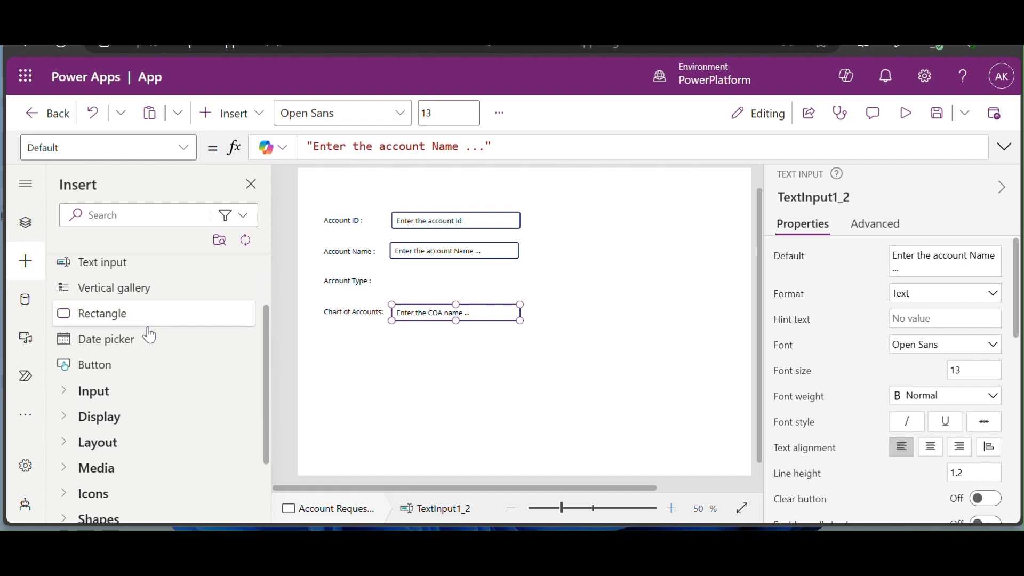
{"action": "scroll", "coordinate": [148, 331], "scroll_direction": "up", "scroll_amount": 5}
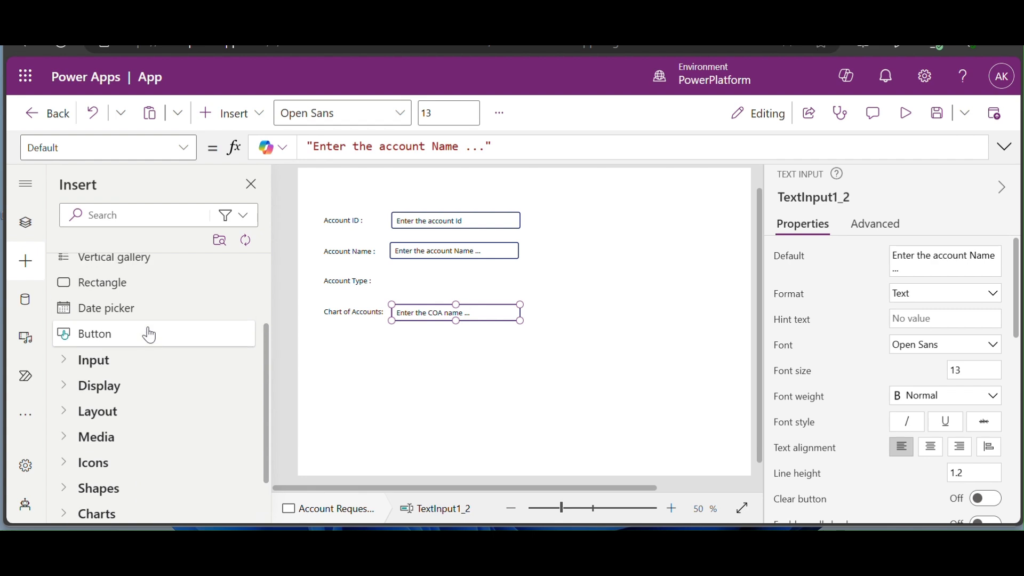
{"action": "scroll", "coordinate": [144, 320], "scroll_direction": "up", "scroll_amount": 1}
{"action": "left_click", "coordinate": [126, 216]}
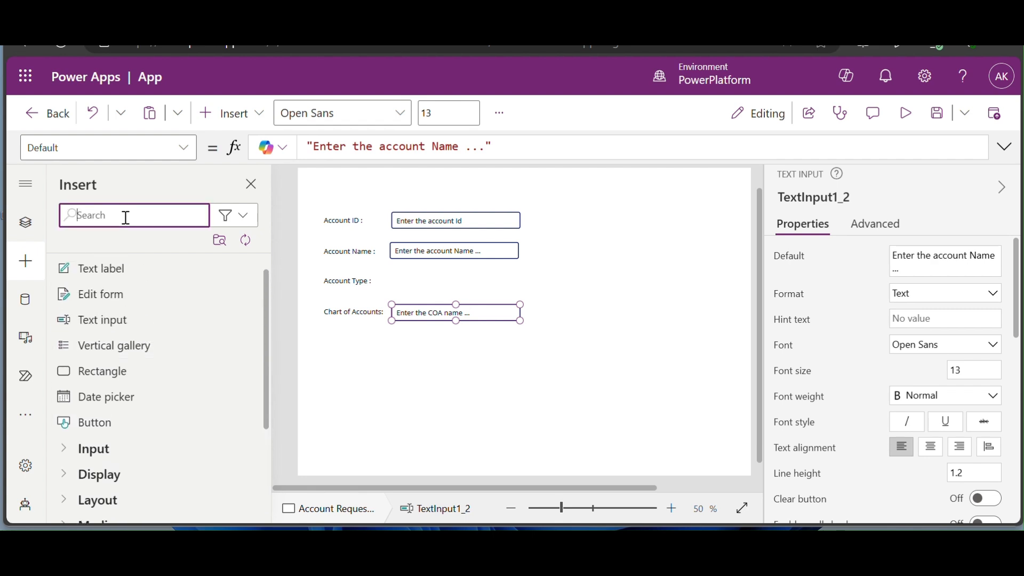
{"action": "type", "text": "dro"}
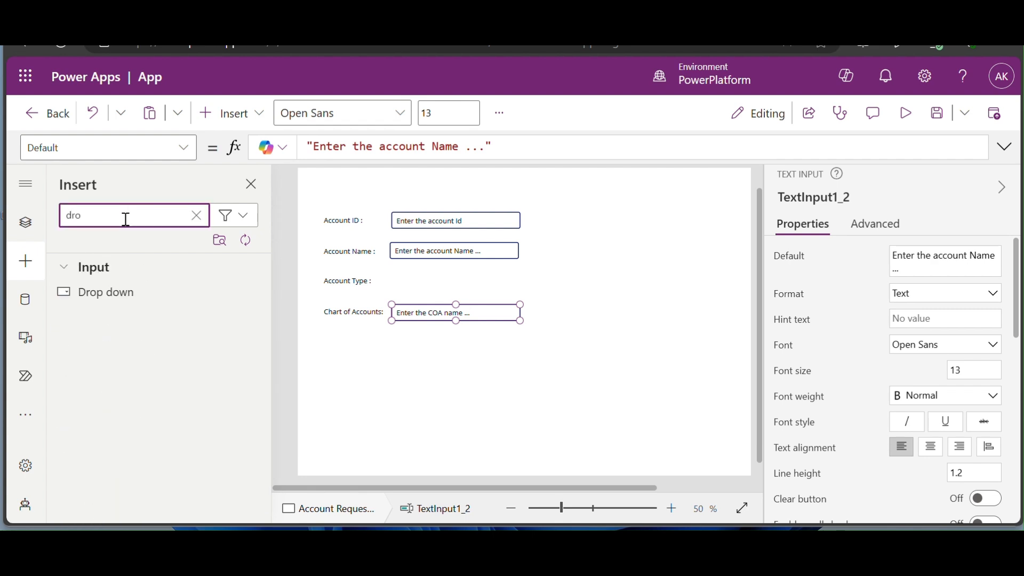
{"action": "left_click", "coordinate": [133, 291]}
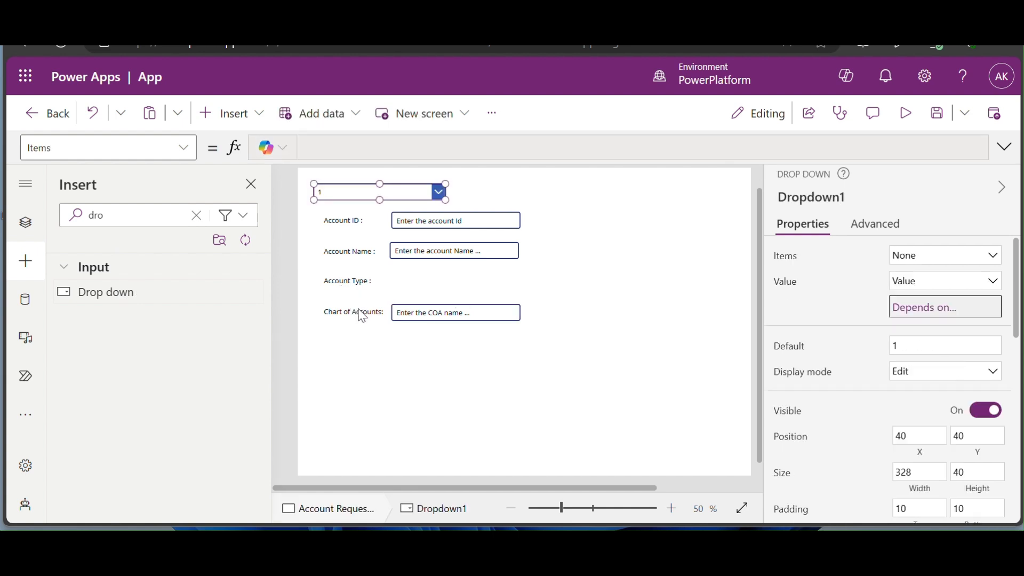
{"action": "left_click_drag", "start_coordinate": [363, 194], "coordinate": [443, 286]}
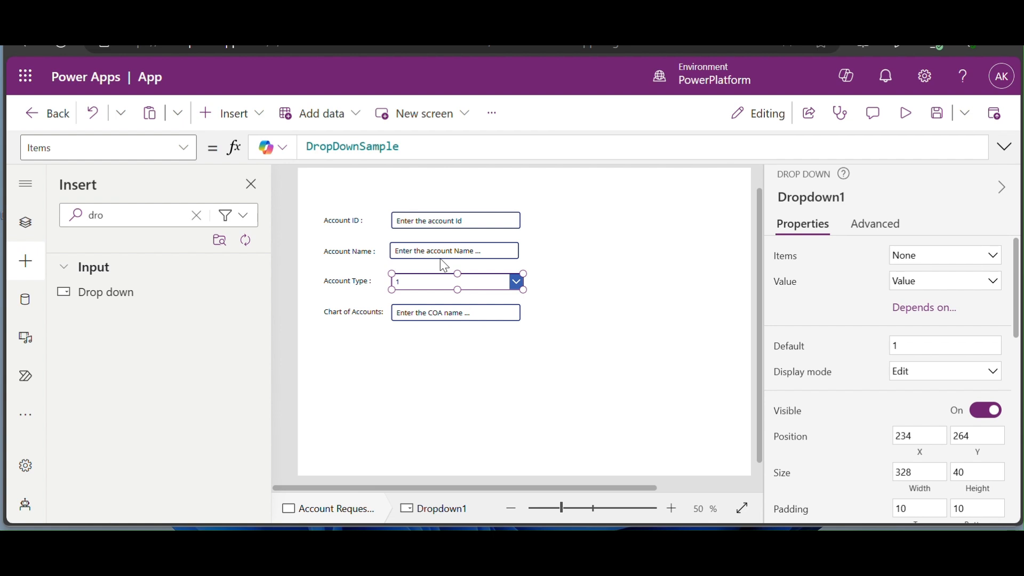
- Nudge the Account Name text box slightly right to align it
{"action": "mouse_move", "coordinate": [438, 251]}
{"action": "left_mouse_down"}
{"action": "mouse_move", "coordinate": [448, 251]}
{"action": "mouse_move", "coordinate": [434, 251]}
{"action": "left_mouse_up"}
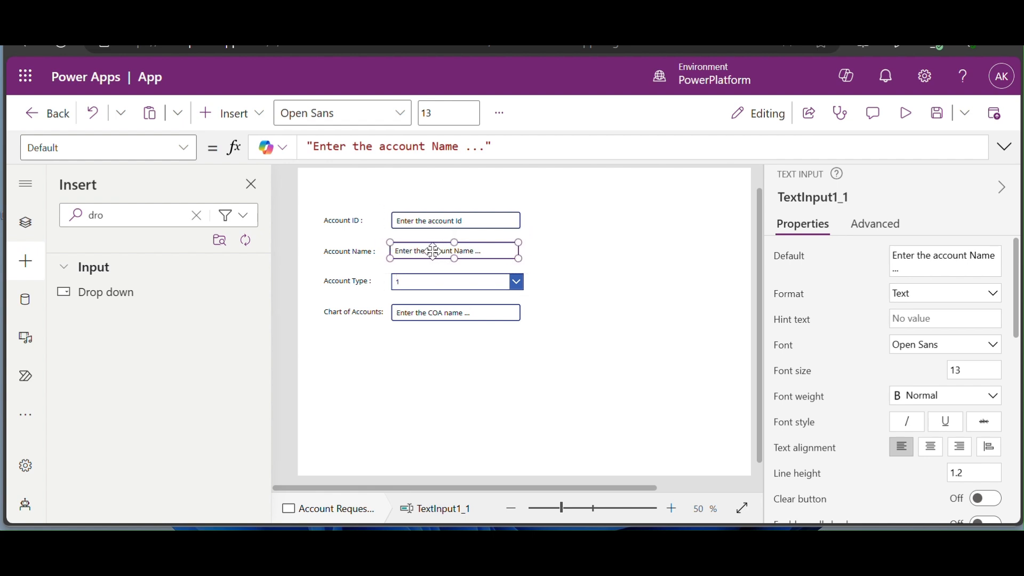
{"action": "key", "text": "Right"}
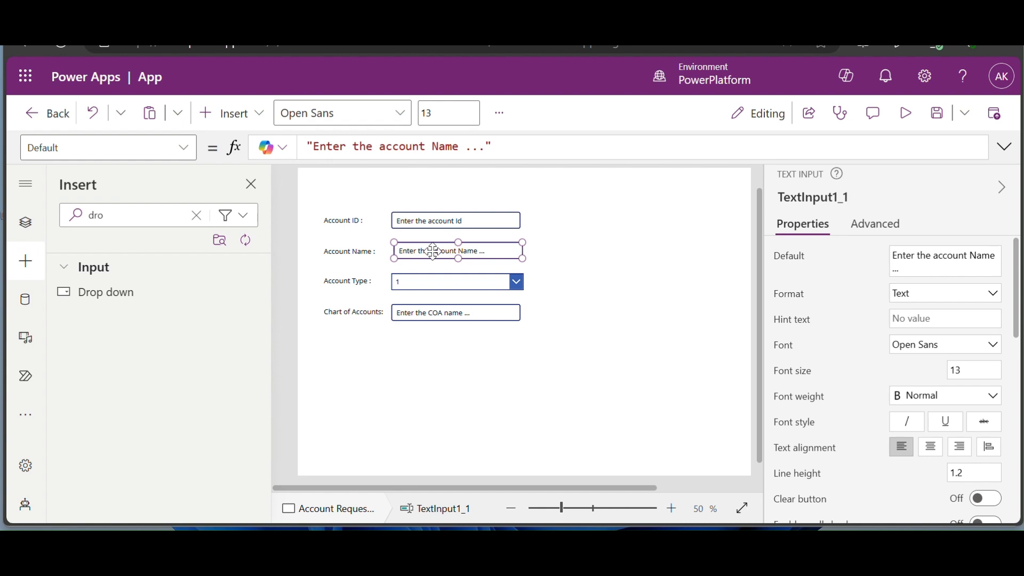
{"action": "left_click", "coordinate": [668, 349]}
{"action": "left_click", "coordinate": [504, 282]}
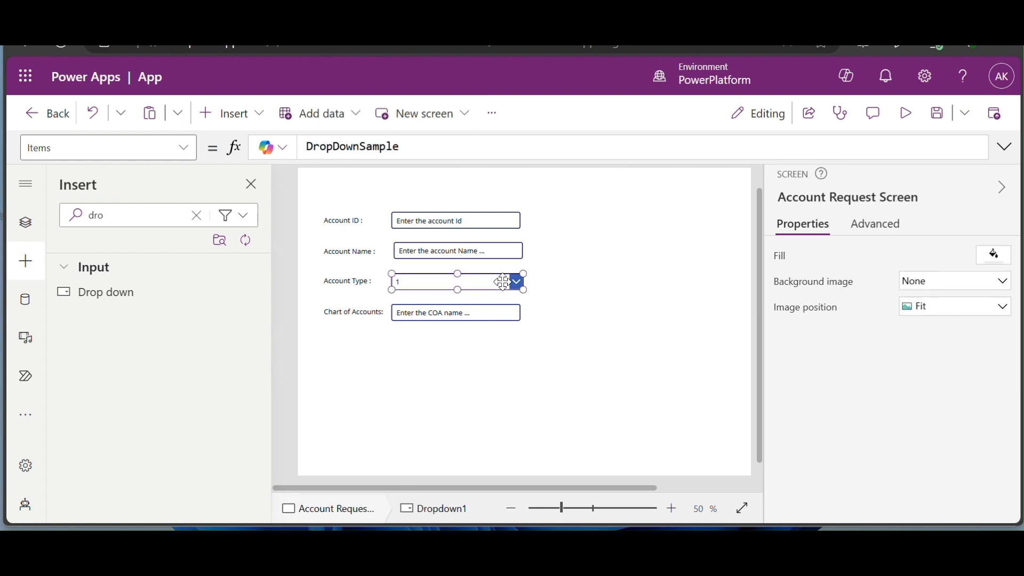
- Replace the dropdown's sample items with ["Assets","Balance Sheet","Profit and Loss","Total"]
{"action": "double_click", "coordinate": [342, 143]}
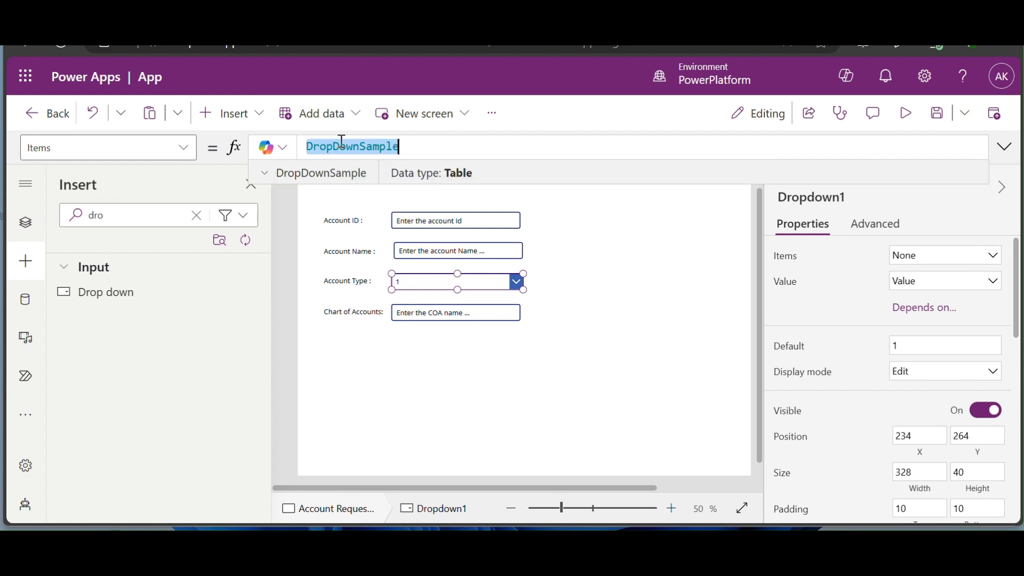
{"action": "type", "text": "["}
{"action": "key", "text": "BackSpace"}
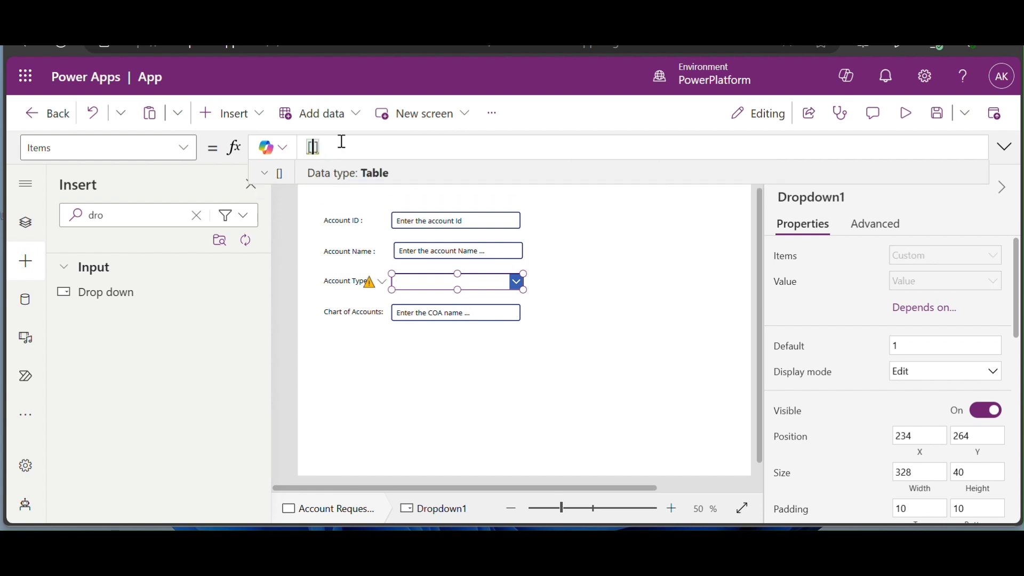
{"action": "type", "text": "\"Assets\","}
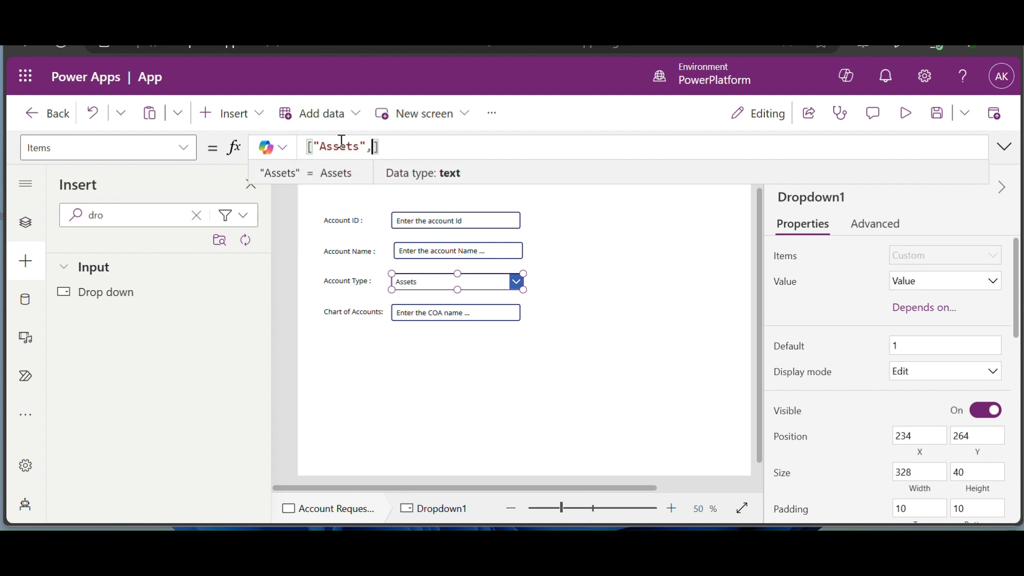
{"action": "type", "text": "\""}
{"action": "type", "text": "Balance She"}
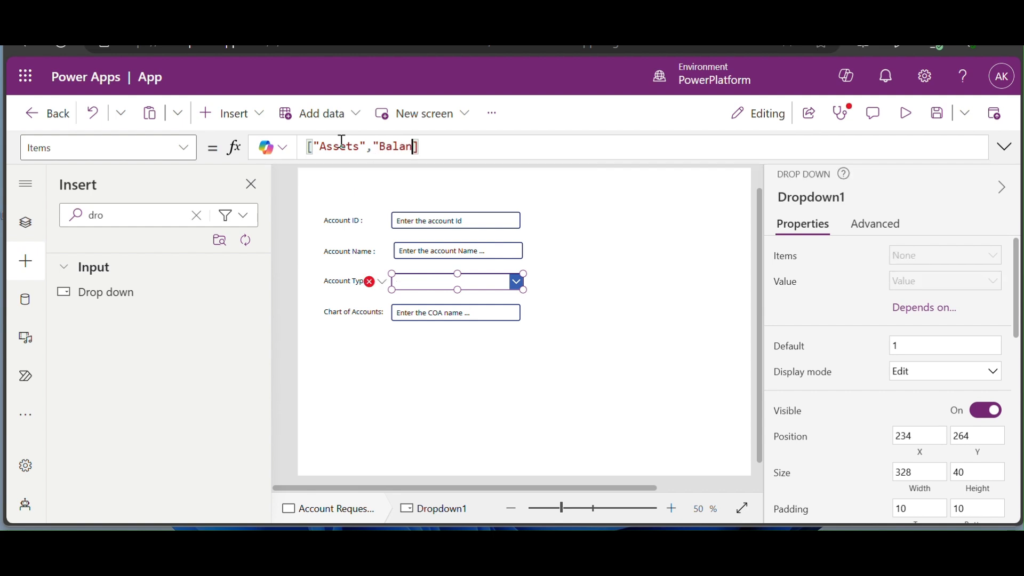
{"action": "type", "text": "et\","}
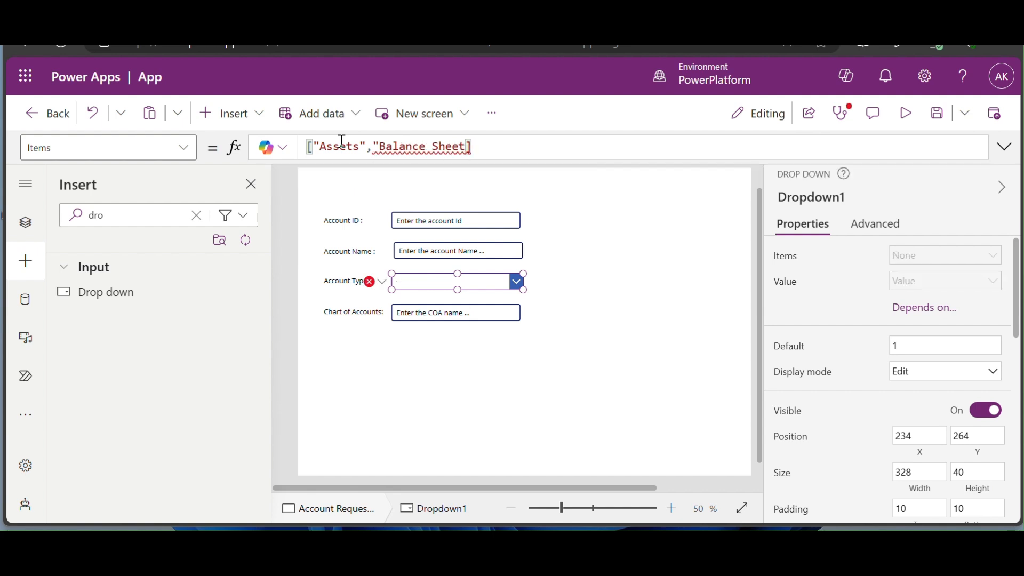
{"action": "type", "text": "\"Profi"}
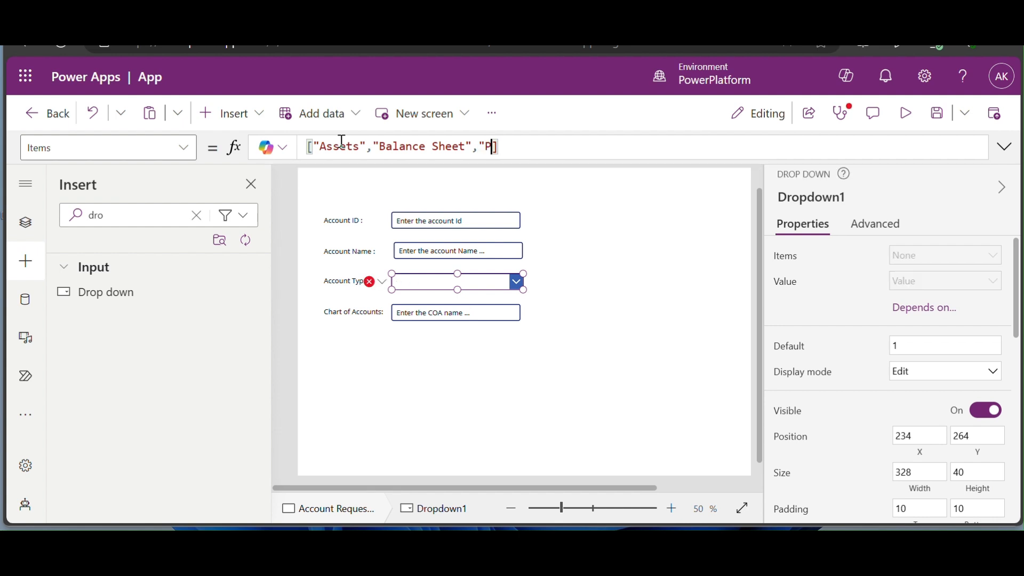
{"action": "type", "text": "t and Loss"}
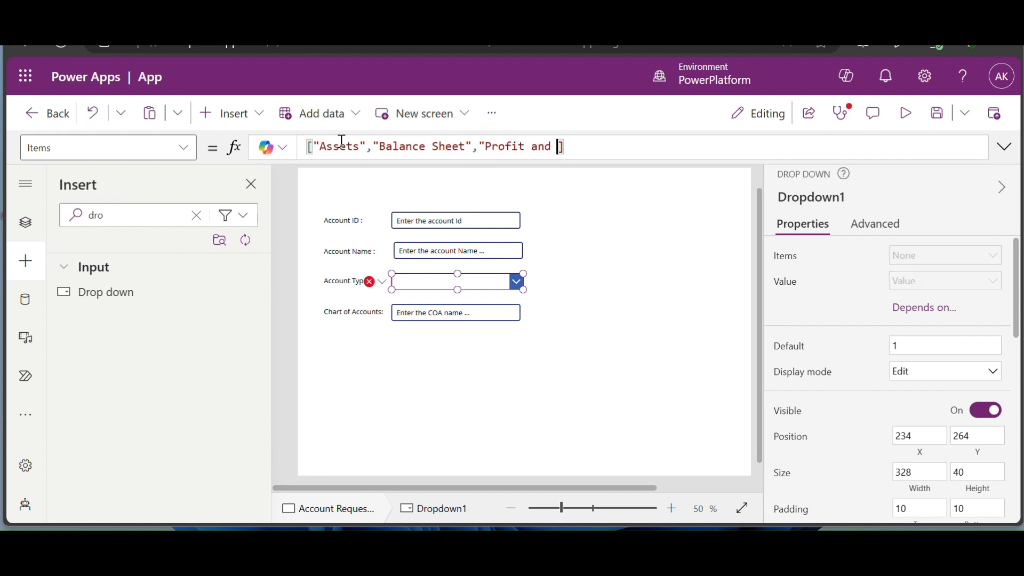
{"action": "type", "text": "\",\""}
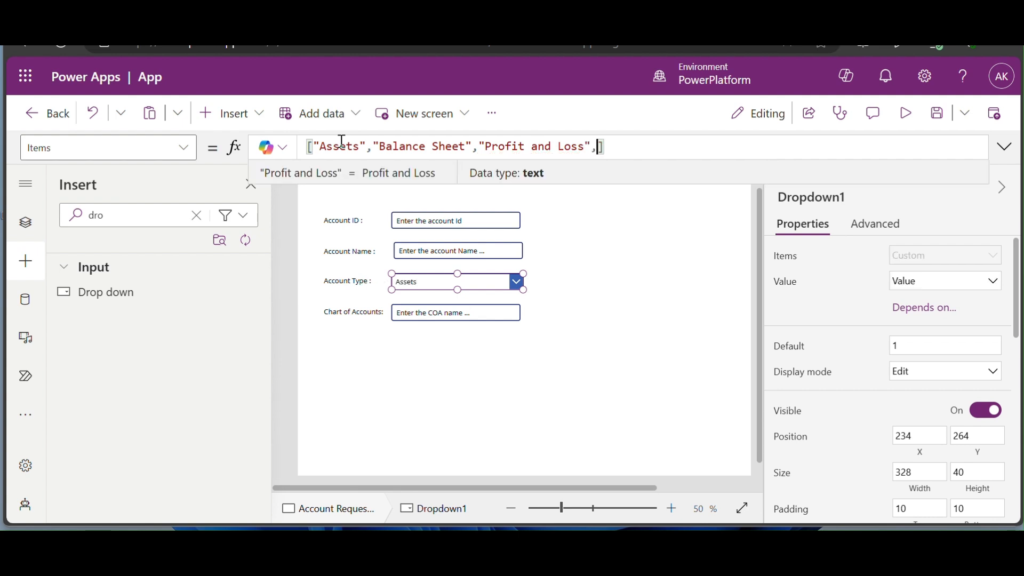
{"action": "type", "text": "Total\""}
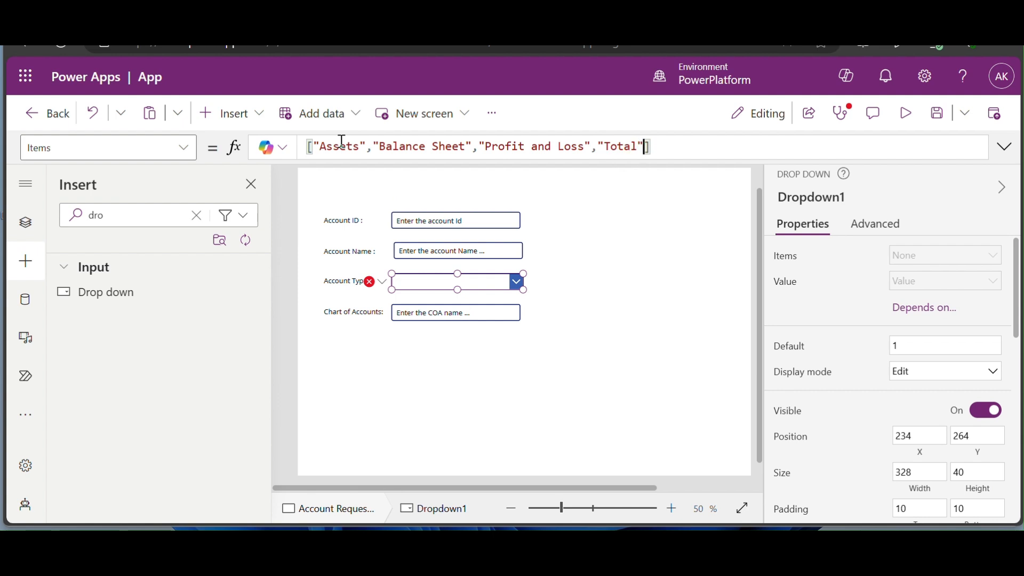
{"action": "left_click", "coordinate": [603, 353]}
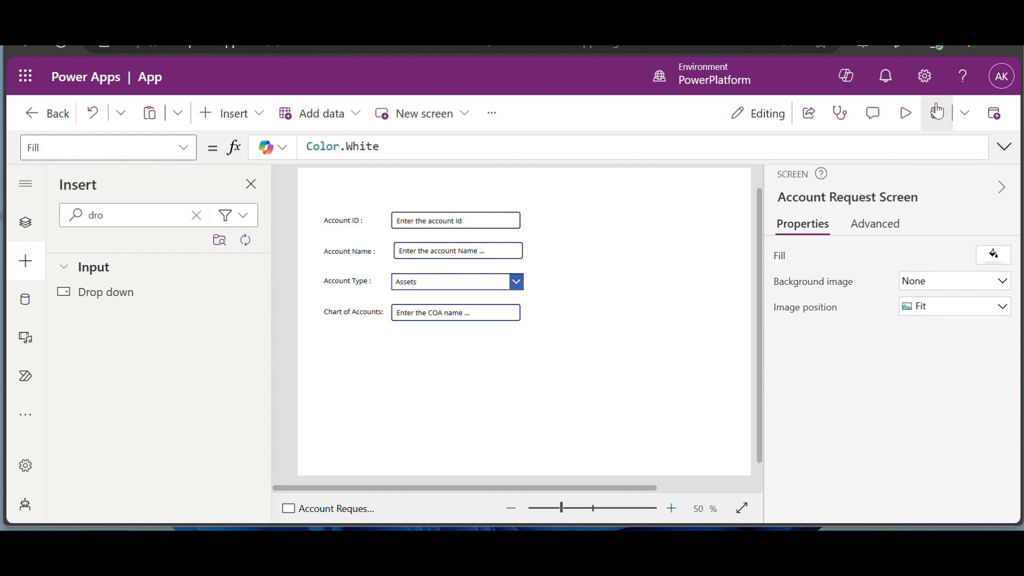
- Preview the app and enter an account ID of 10 and the account name
{"action": "left_click", "coordinate": [909, 117]}
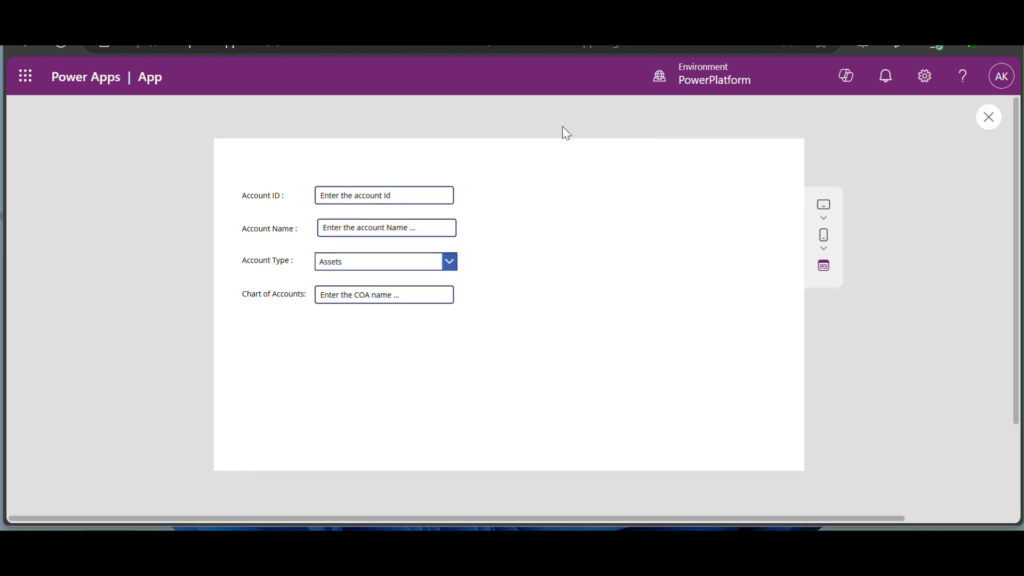
{"action": "left_click", "coordinate": [421, 192]}
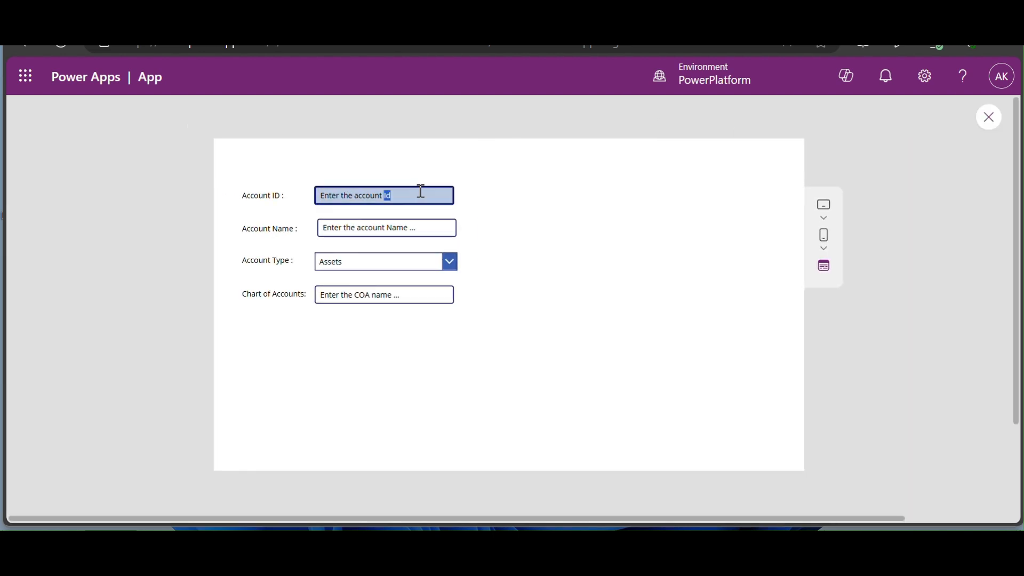
{"action": "key", "text": "ctrl+a"}
{"action": "type", "text": "10"}
{"action": "key", "text": "Tab"}
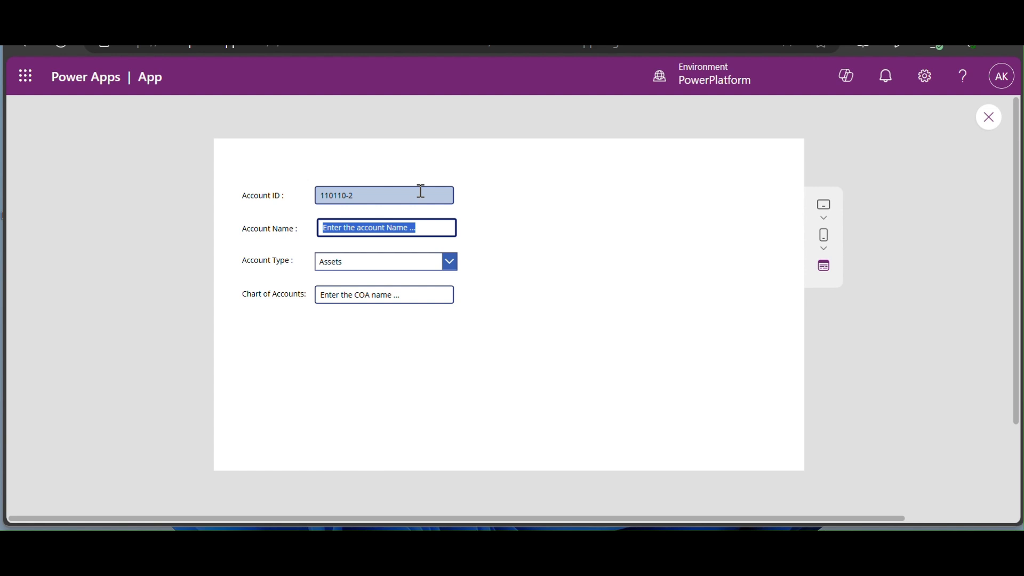
{"action": "type", "text": "account1"}
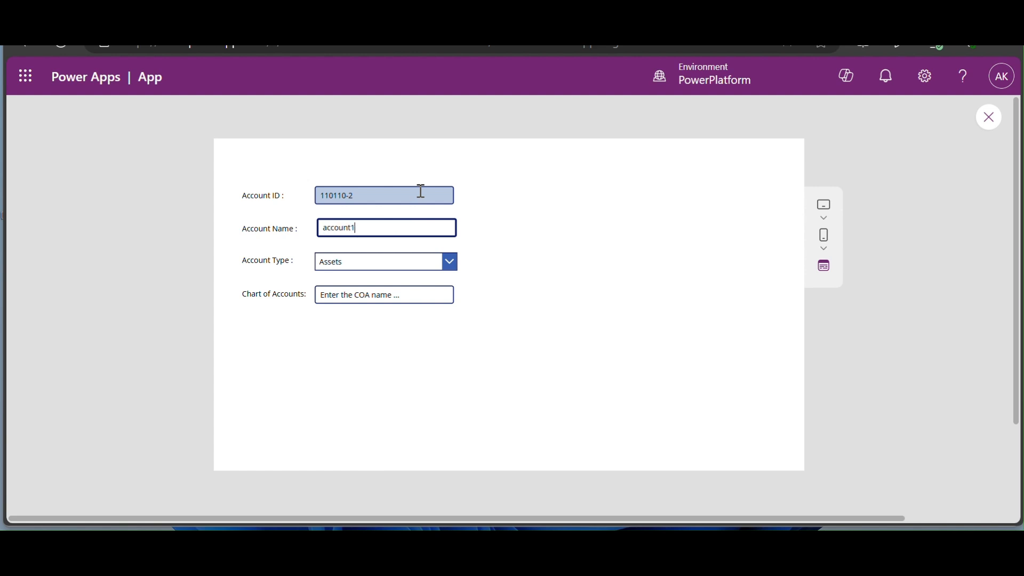
{"action": "key", "text": "Tab"}
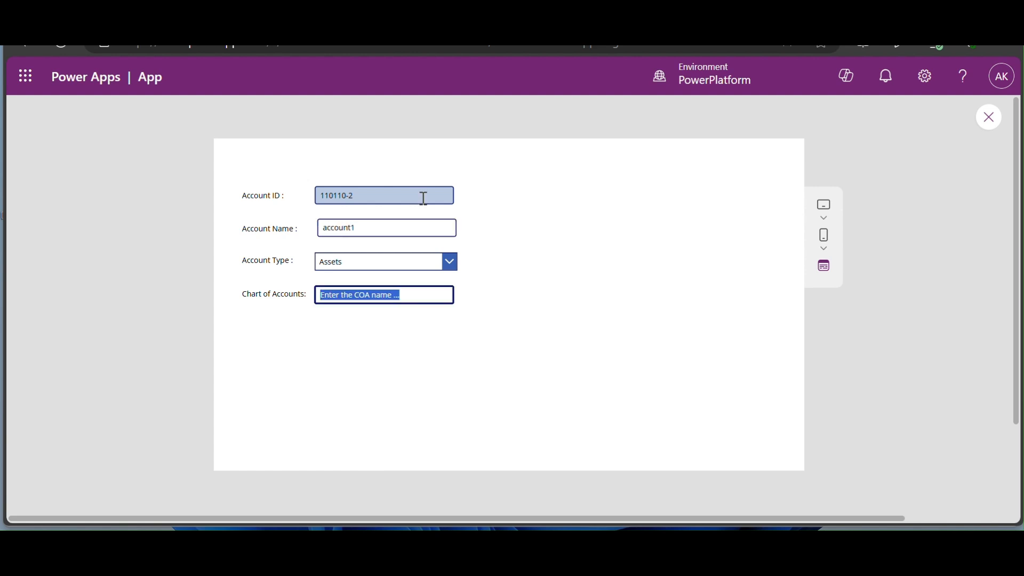
- Choose Assets as account type, enter Shared for Chart of Accounts, then exit preview
{"action": "left_click", "coordinate": [450, 261]}
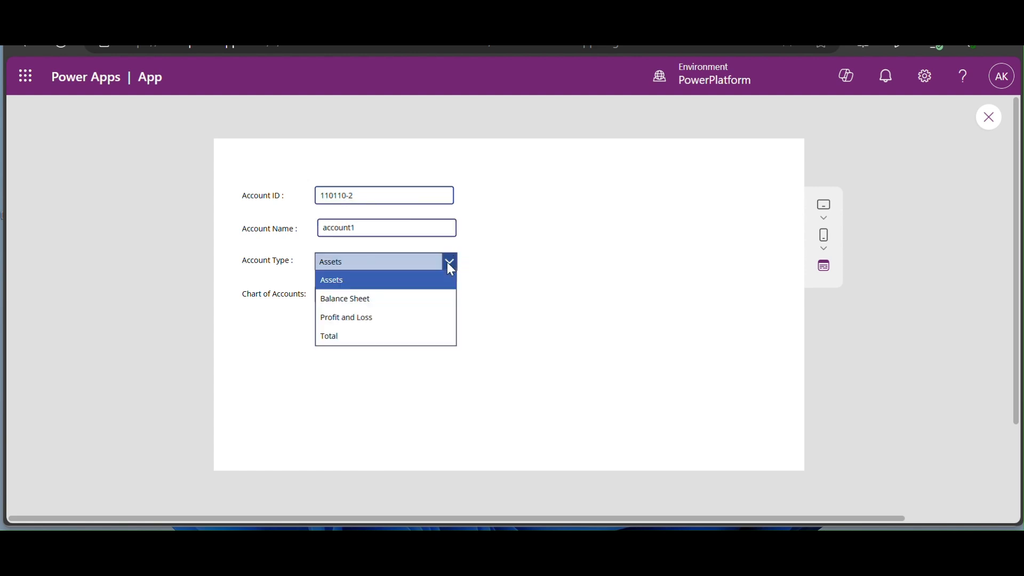
{"action": "left_click", "coordinate": [401, 285]}
{"action": "left_click_drag", "start_coordinate": [400, 293], "coordinate": [194, 316]}
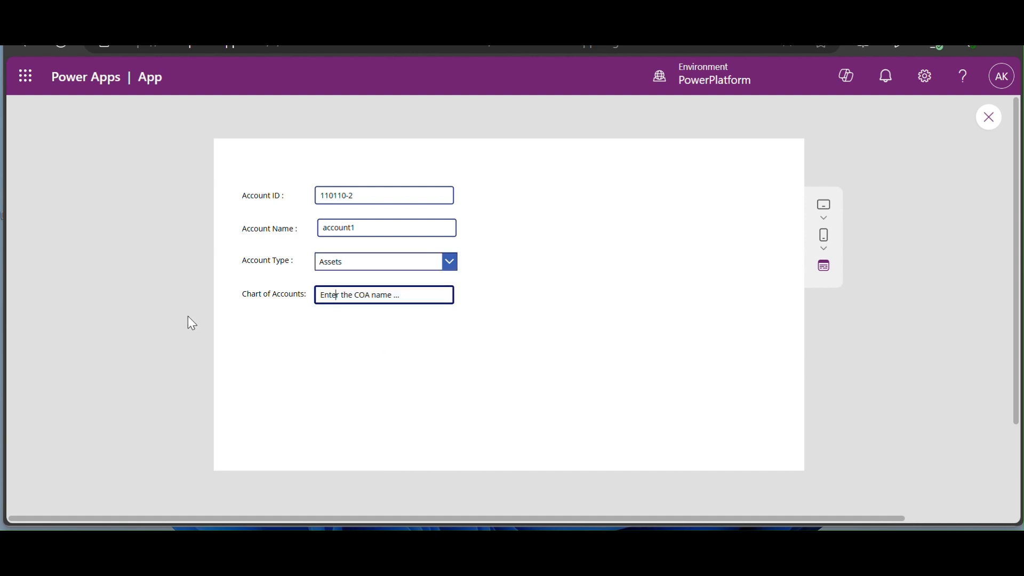
{"action": "key", "text": "ctrl+a"}
{"action": "type", "text": "Shared"}
{"action": "left_click", "coordinate": [632, 431]}
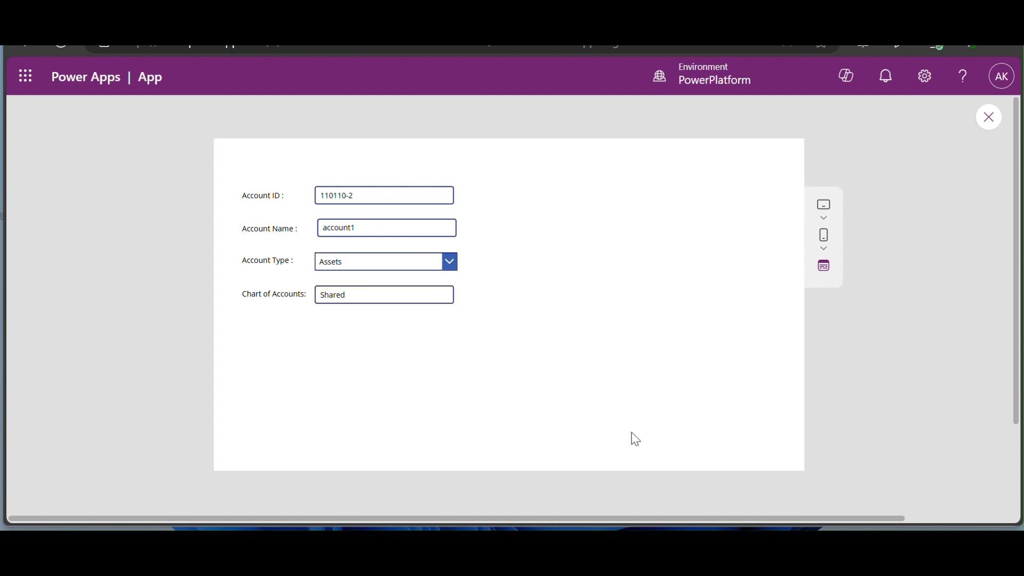
{"action": "left_click", "coordinate": [986, 121]}
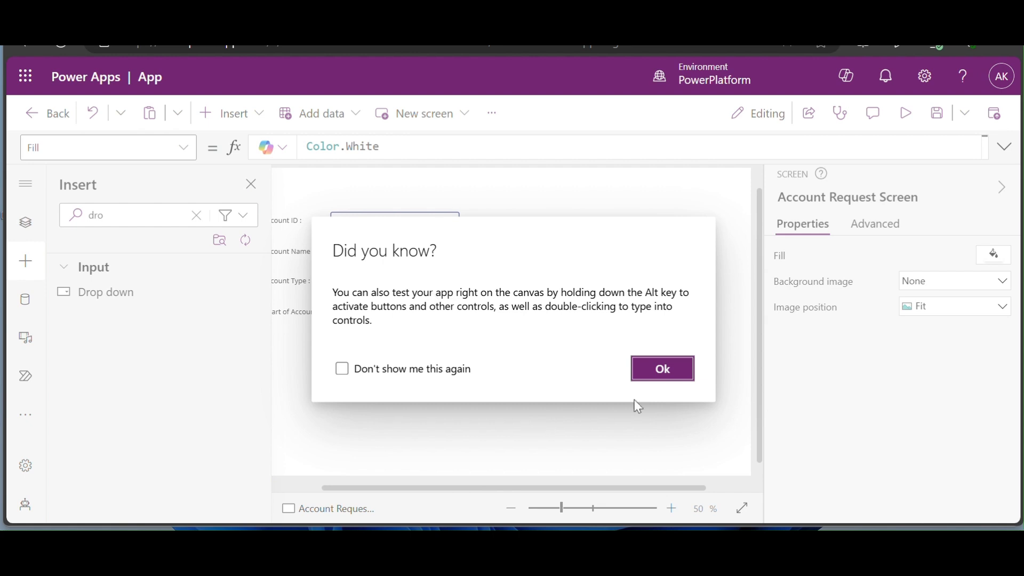
- Insert a button below the Chart of Accounts field and label it Submit
{"action": "left_click", "coordinate": [663, 373]}
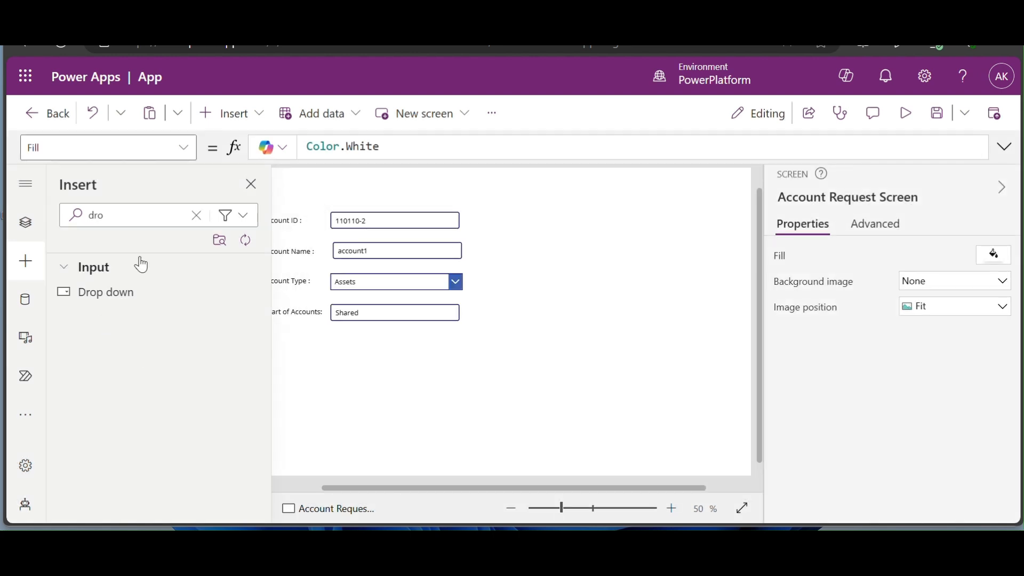
{"action": "double_click", "coordinate": [148, 219]}
{"action": "type", "text": "button"}
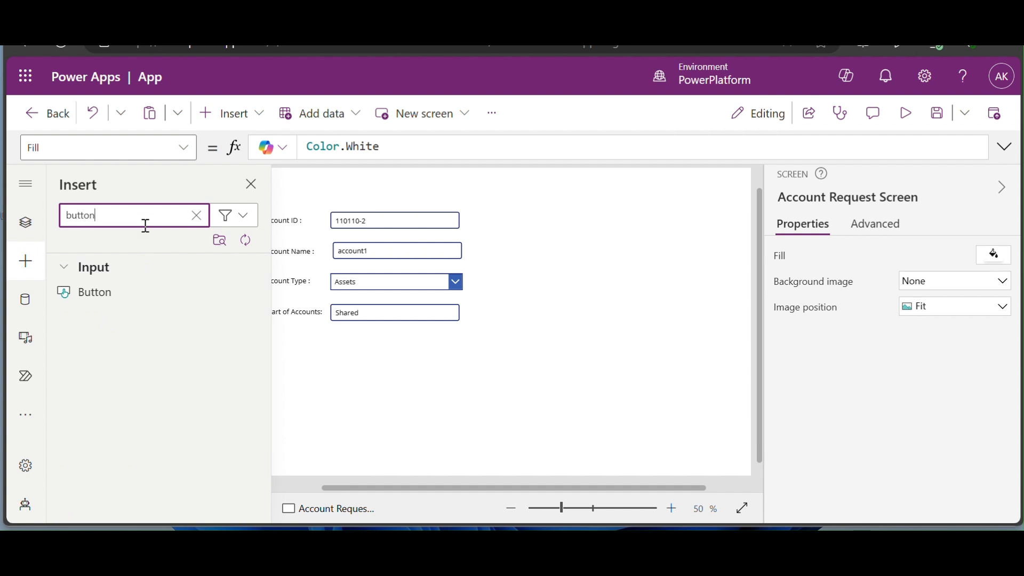
{"action": "left_click", "coordinate": [96, 293]}
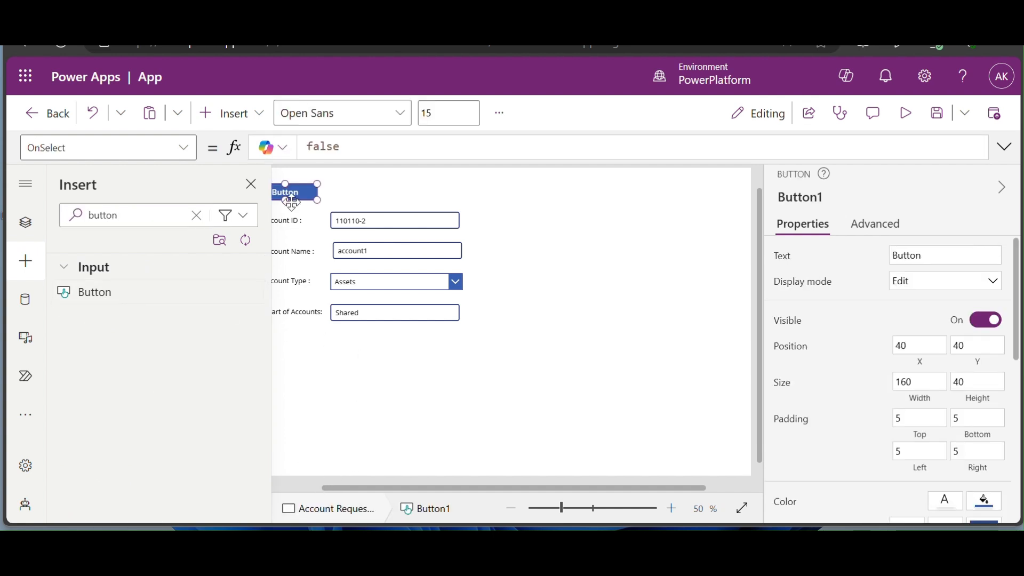
{"action": "left_click_drag", "start_coordinate": [297, 194], "coordinate": [404, 364]}
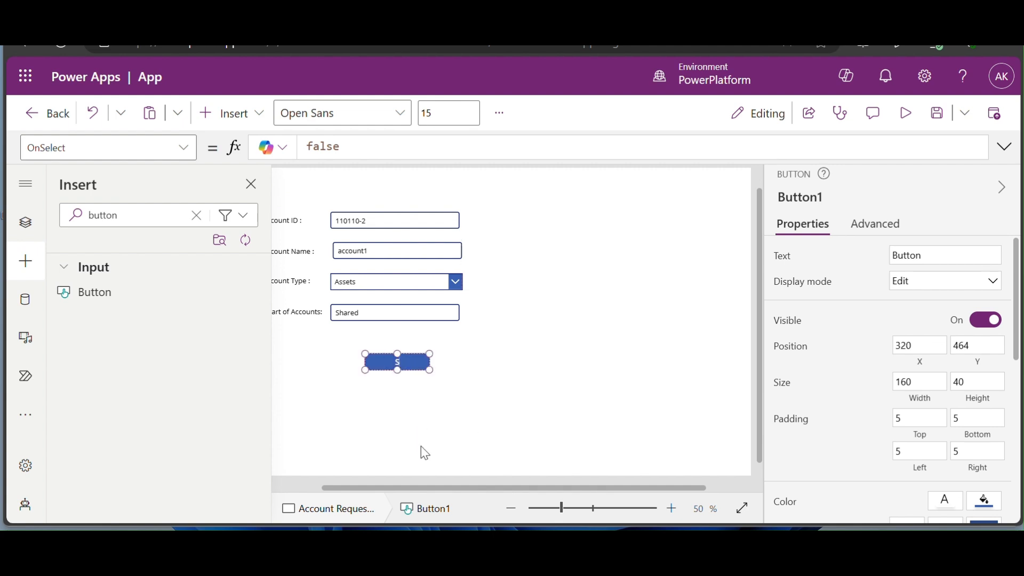
{"action": "type", "text": "ubmit"}
{"action": "key", "text": "Escape"}
{"action": "left_click", "coordinate": [311, 486]}
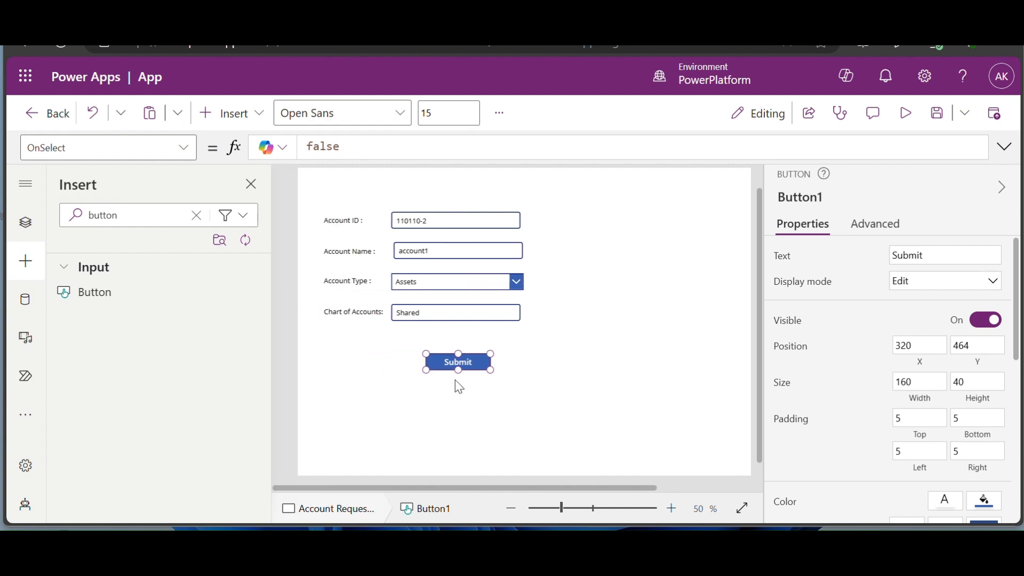
{"action": "left_click", "coordinate": [507, 258]}
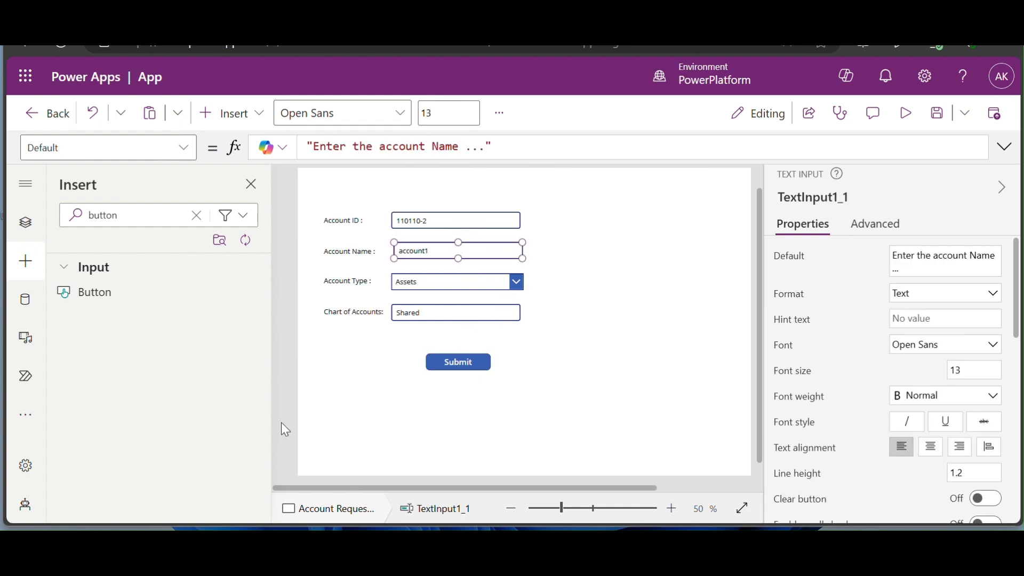
- In Tree view, rename the ID and name inputs to txtAccountId and txtAccountName
{"action": "left_click", "coordinate": [26, 222]}
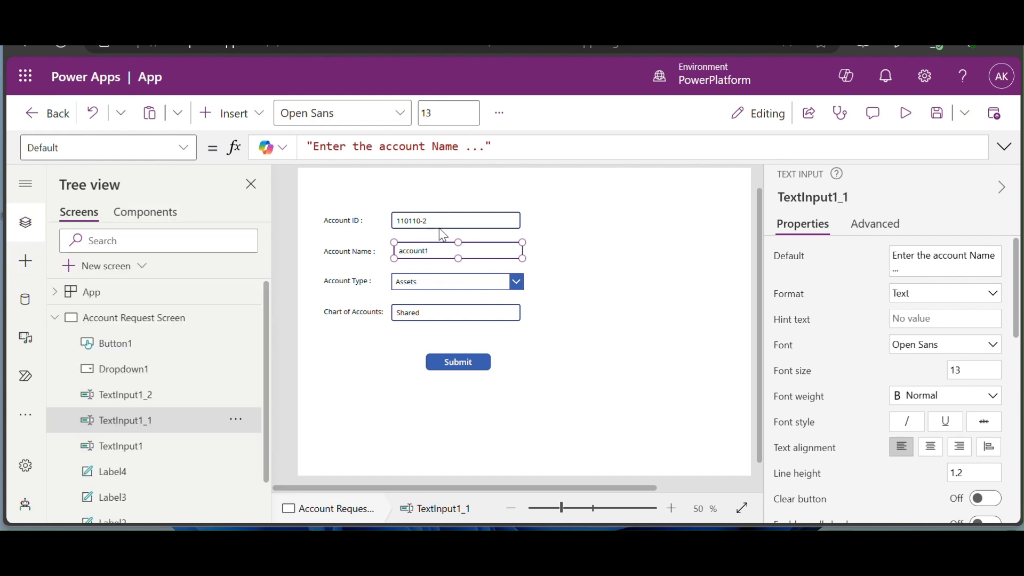
{"action": "left_click", "coordinate": [450, 218]}
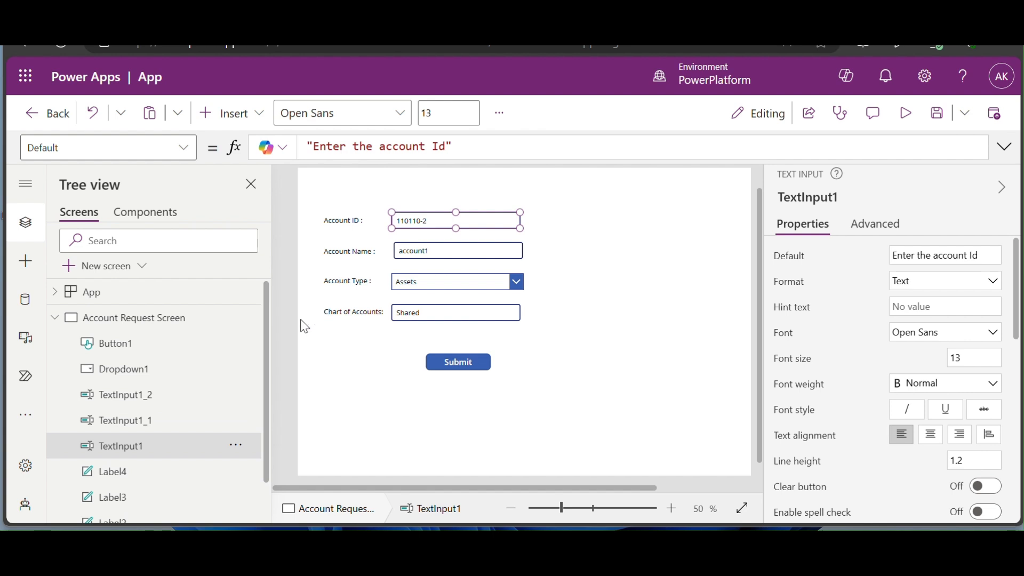
{"action": "double_click", "coordinate": [182, 446]}
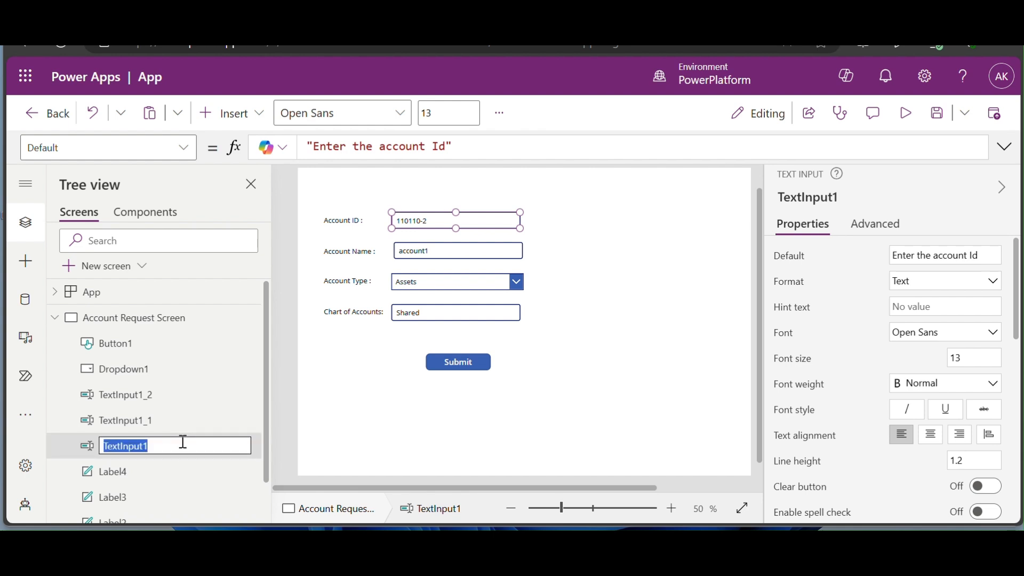
{"action": "type", "text": "txtAccountId"}
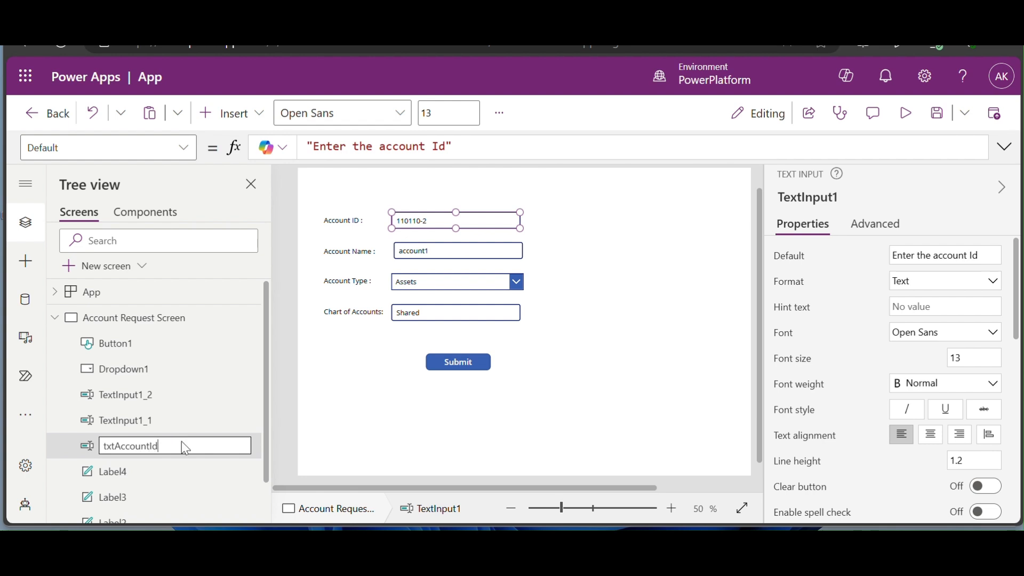
{"action": "key", "text": "Tab"}
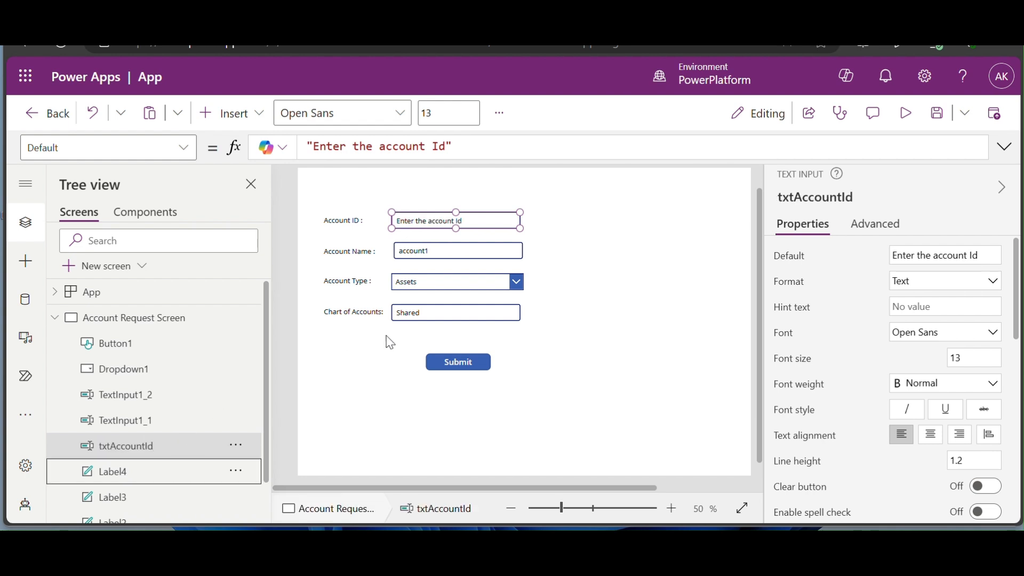
{"action": "left_click", "coordinate": [491, 257]}
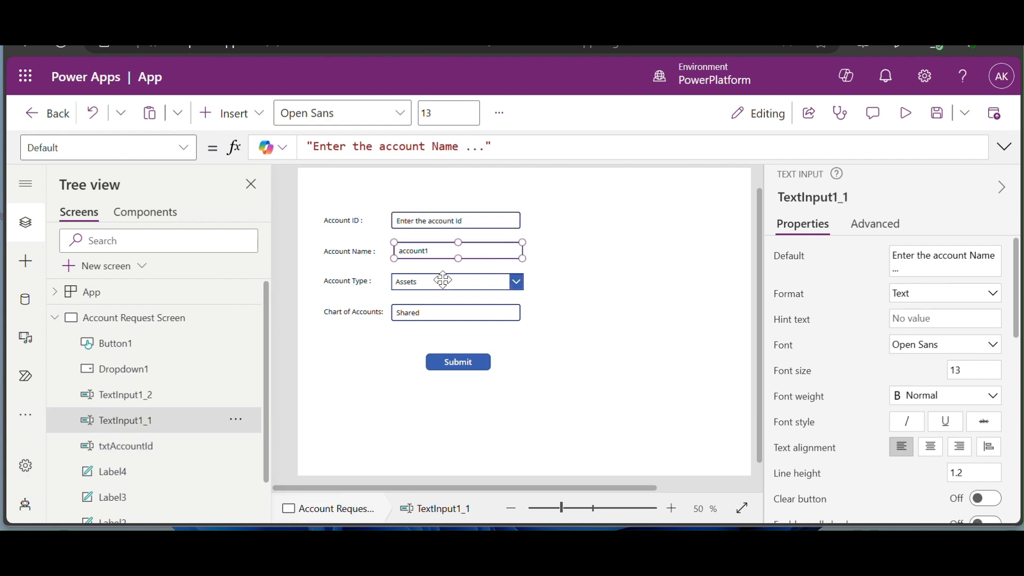
{"action": "double_click", "coordinate": [151, 427]}
{"action": "type", "text": "txtAcco"}
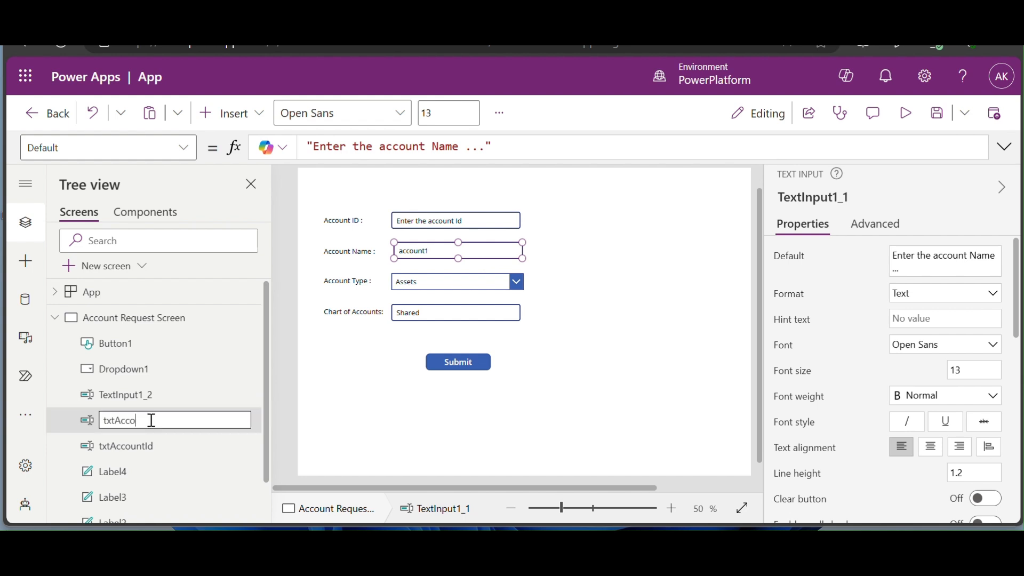
{"action": "type", "text": "untName"}
{"action": "key", "text": "Return"}
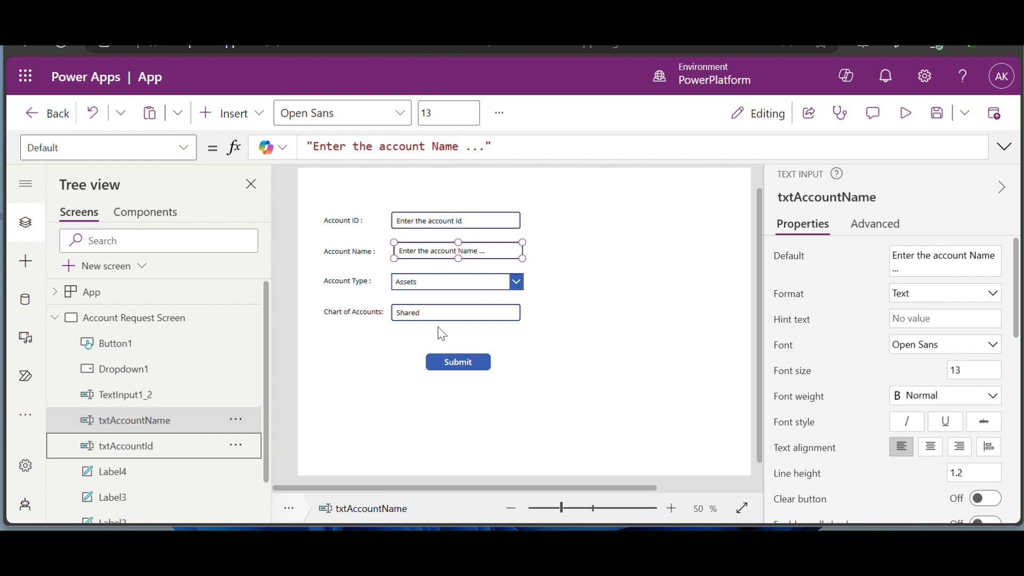
- Rename the Account Type dropdown to ddlAccountType and the Chart of Accounts input to txtCOA
{"action": "left_click", "coordinate": [464, 277]}
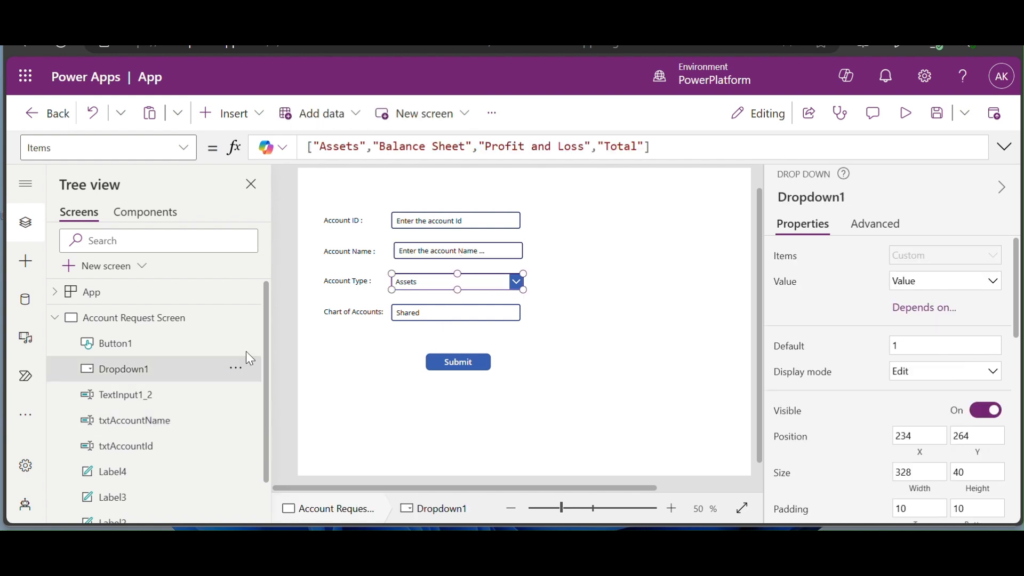
{"action": "double_click", "coordinate": [140, 369]}
{"action": "type", "text": "d"}
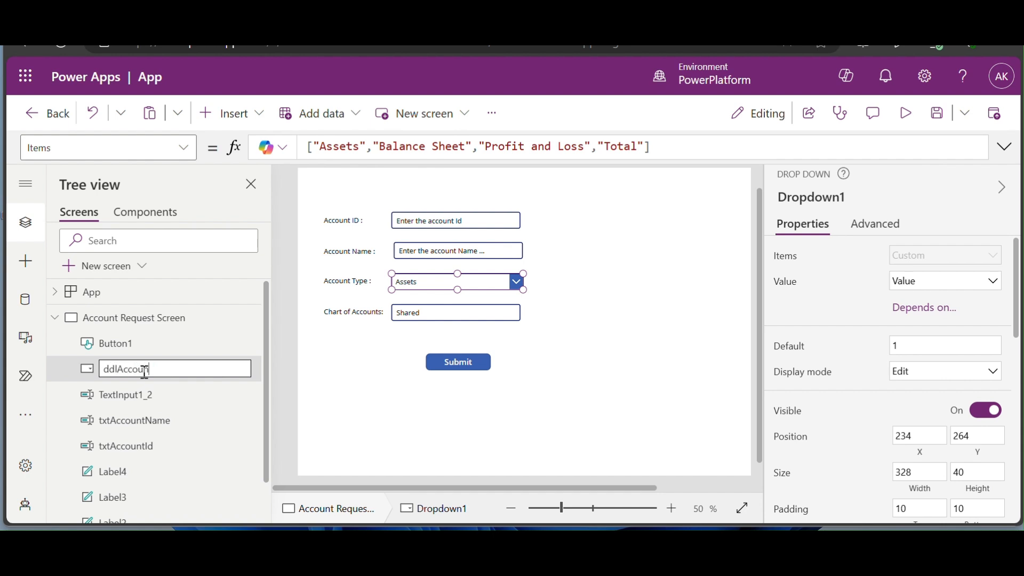
{"action": "type", "text": "dlAccountType"}
{"action": "key", "text": "Return"}
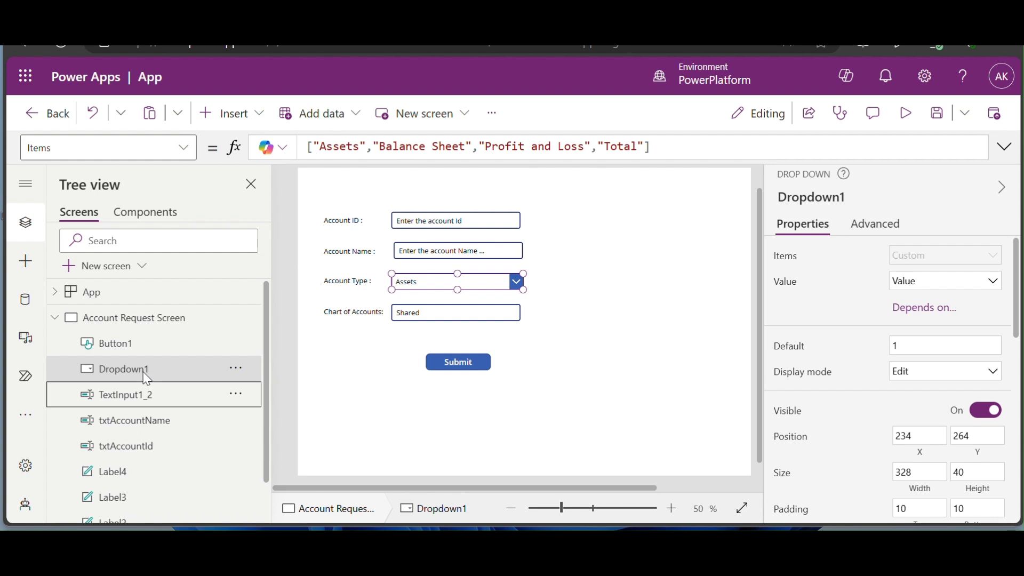
{"action": "left_click", "coordinate": [460, 322]}
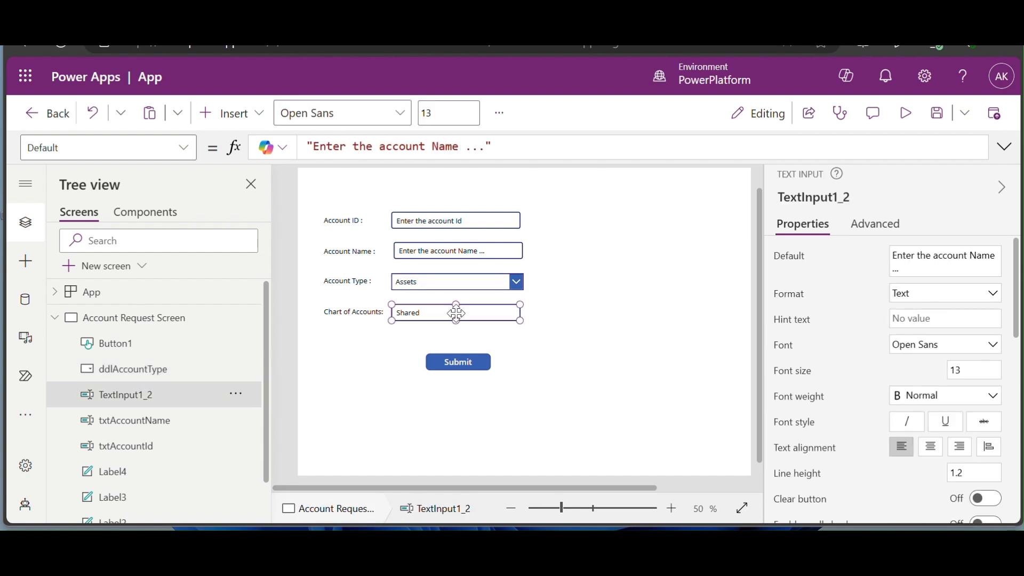
{"action": "double_click", "coordinate": [153, 397]}
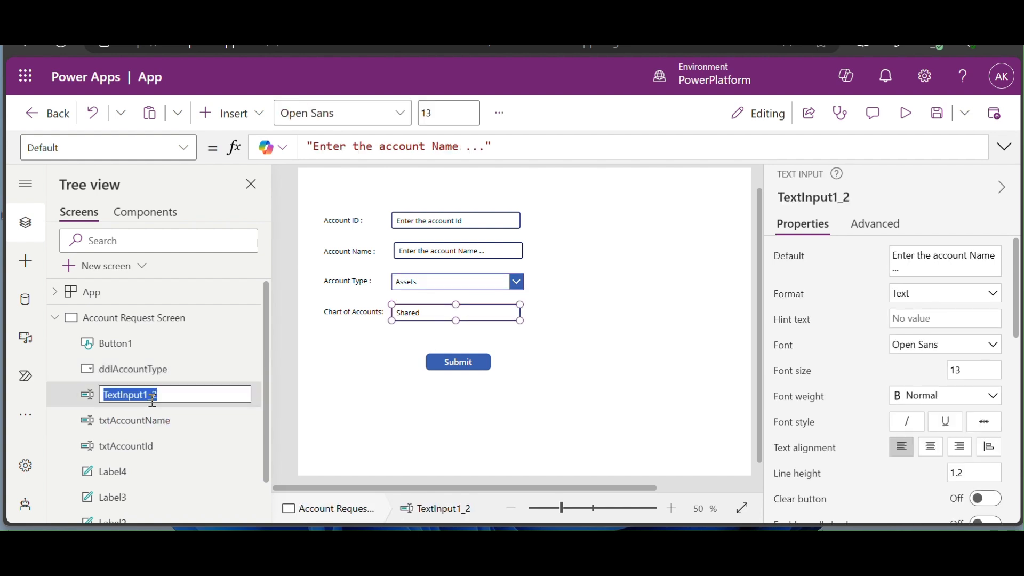
{"action": "type", "text": "txtCOA"}
{"action": "key", "text": "Return"}
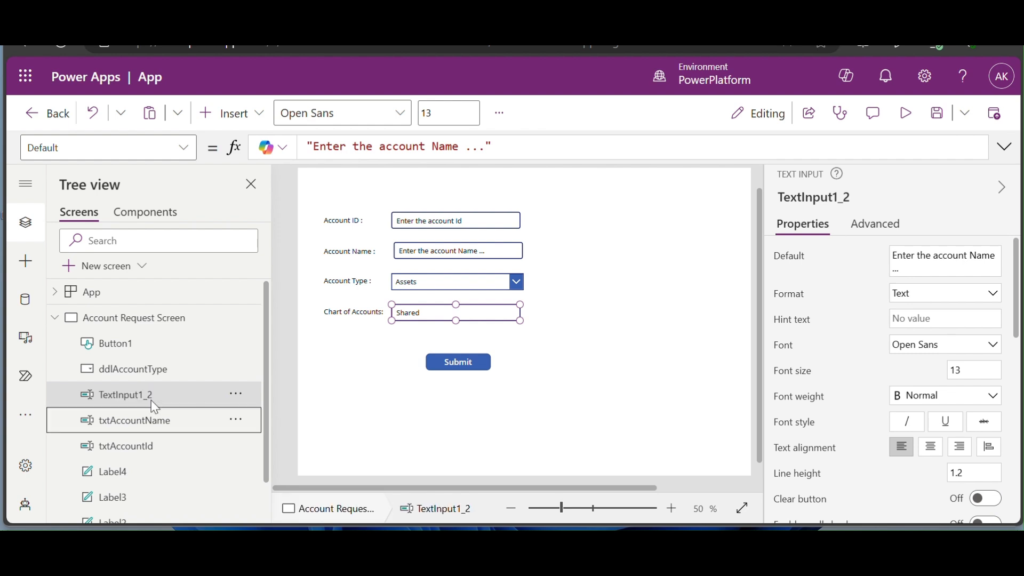
- With the Submit button selected, list the Power Automate flows available to add
{"action": "left_click", "coordinate": [472, 369]}
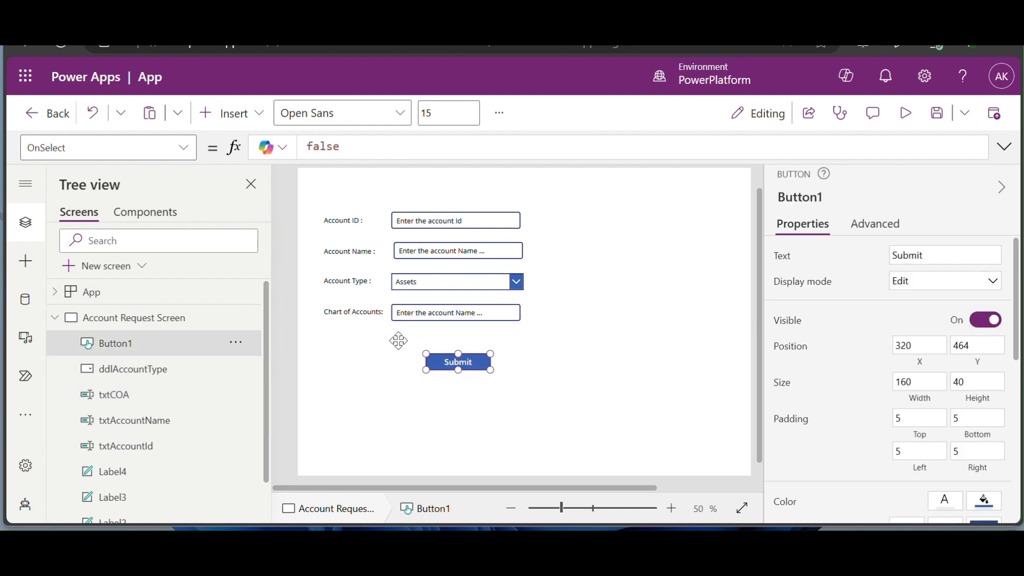
{"action": "left_click", "coordinate": [25, 378]}
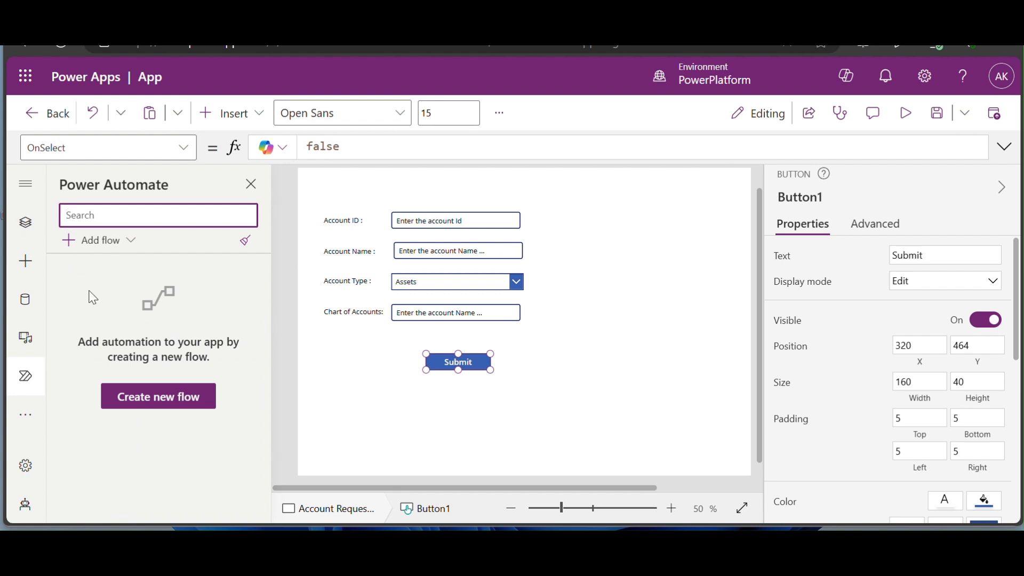
{"action": "left_click", "coordinate": [130, 249]}
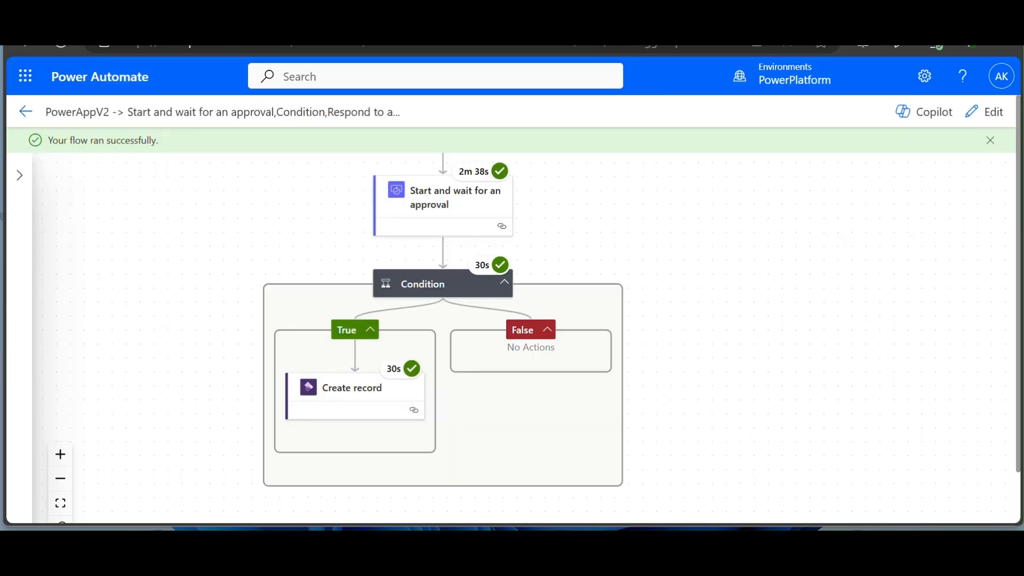
- Rename the approval flow to 'New Account In D365 - Flow' and save it
{"action": "double_click", "coordinate": [260, 112]}
{"action": "left_click", "coordinate": [208, 120]}
{"action": "left_click", "coordinate": [999, 130]}
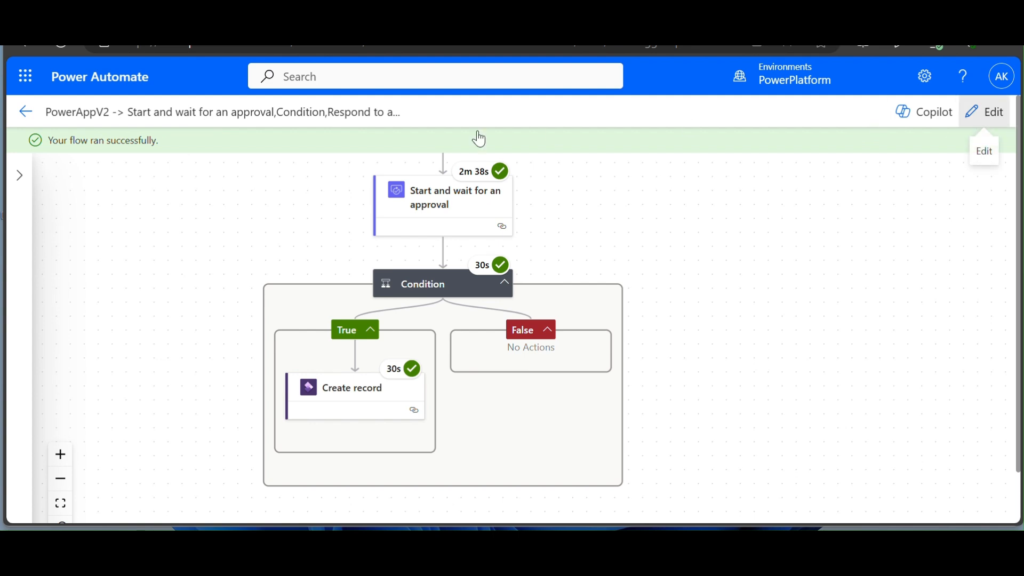
{"action": "triple_click", "coordinate": [364, 114]}
{"action": "key", "text": "BackSpace"}
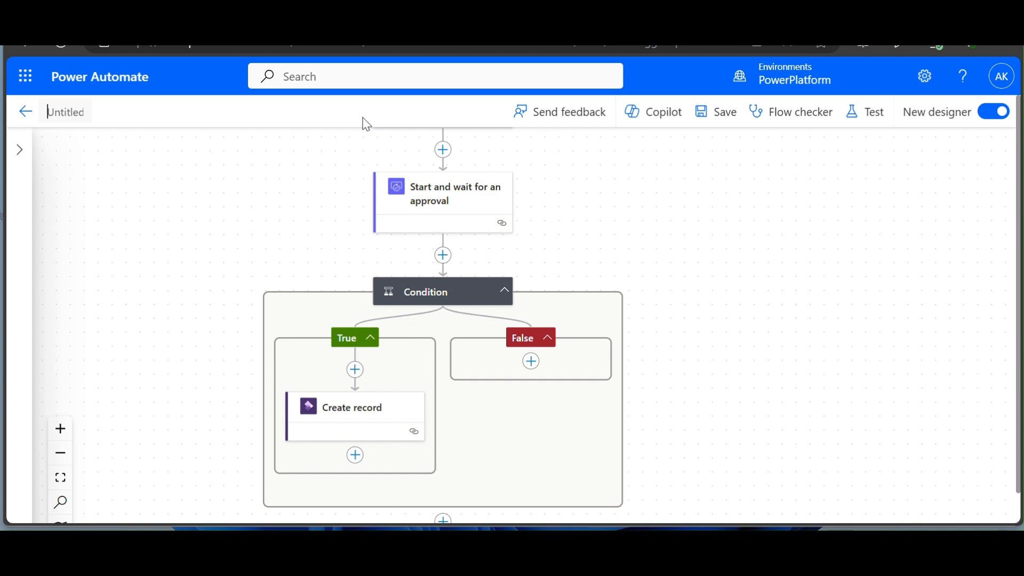
{"action": "type", "text": "New Account In D365 - Flow"}
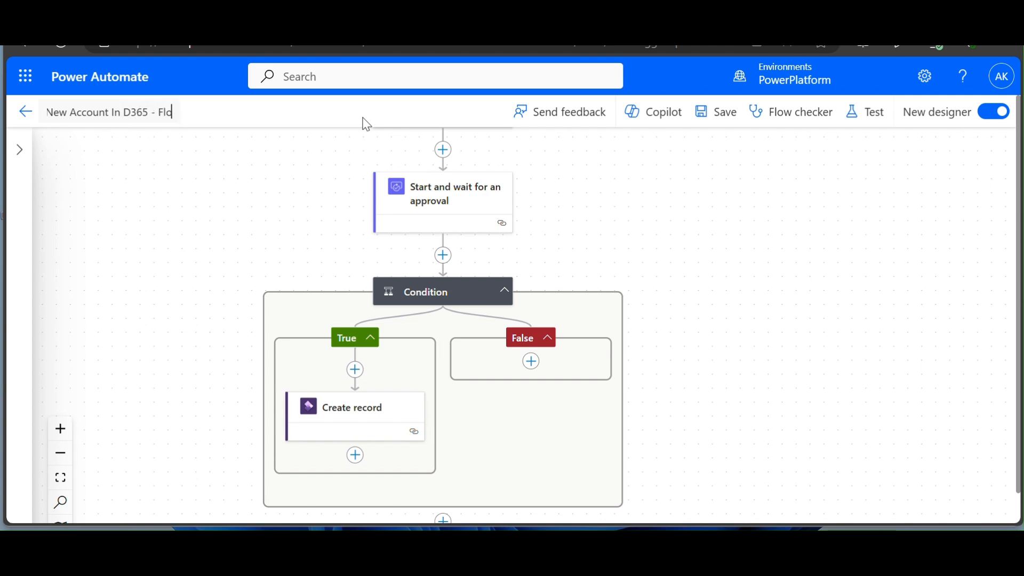
{"action": "left_click", "coordinate": [716, 107]}
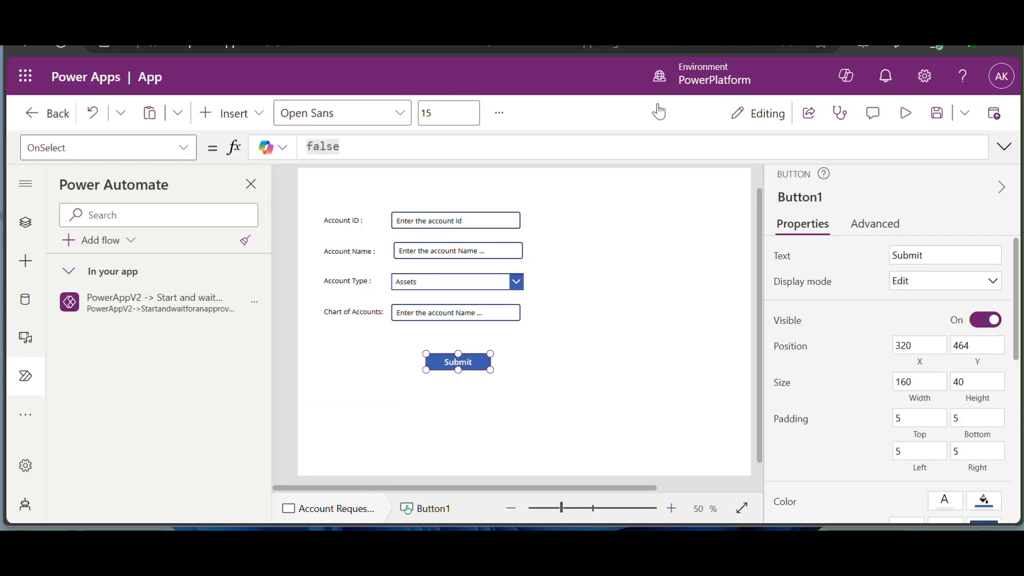
- Refresh the app's flow, then start the Submit OnSelect with 'NewAccountInD365-Flow'.Run(
{"action": "left_click", "coordinate": [255, 302]}
{"action": "left_click", "coordinate": [274, 361]}
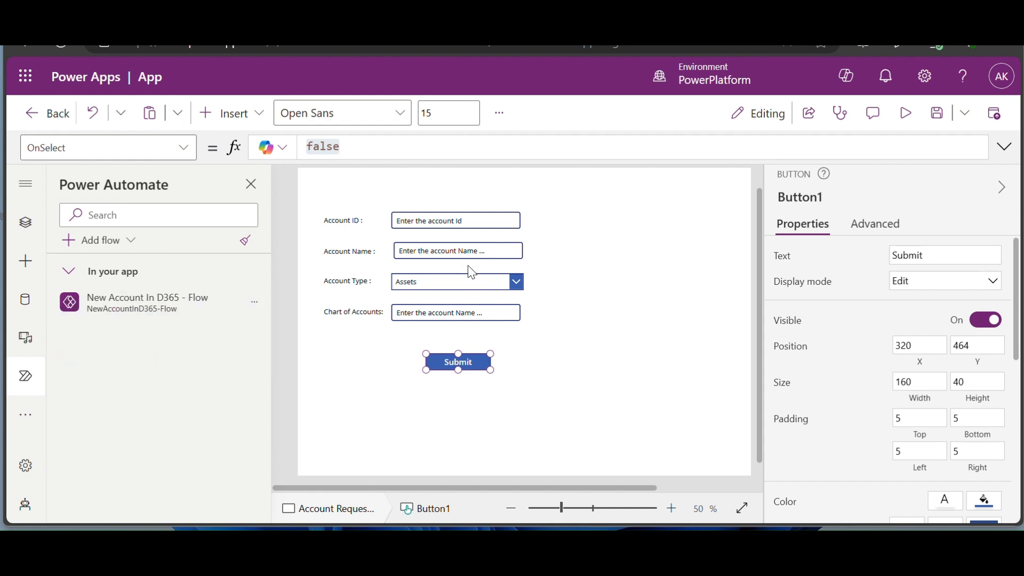
{"action": "left_click", "coordinate": [427, 146]}
{"action": "key", "text": "ctrl+a"}
{"action": "type", "text": "new"}
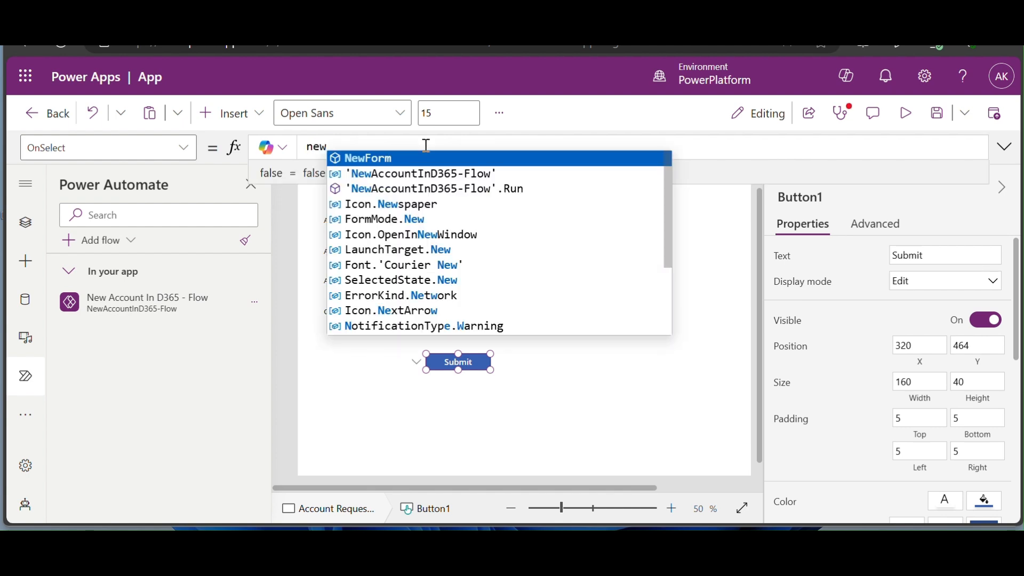
{"action": "key", "text": "Down"}
{"action": "key", "text": "Down"}
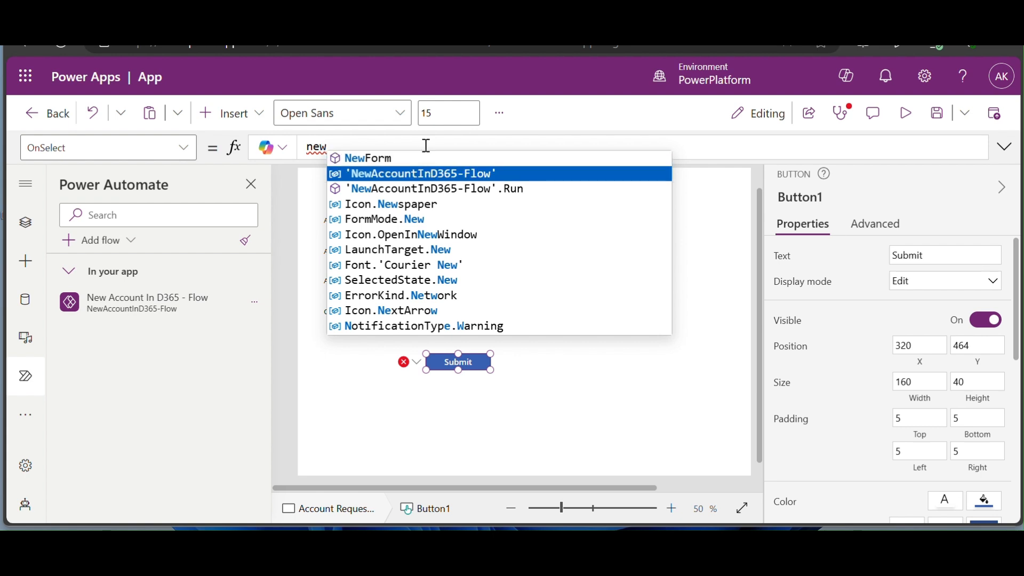
{"action": "key", "text": "Up"}
{"action": "key", "text": "Tab"}
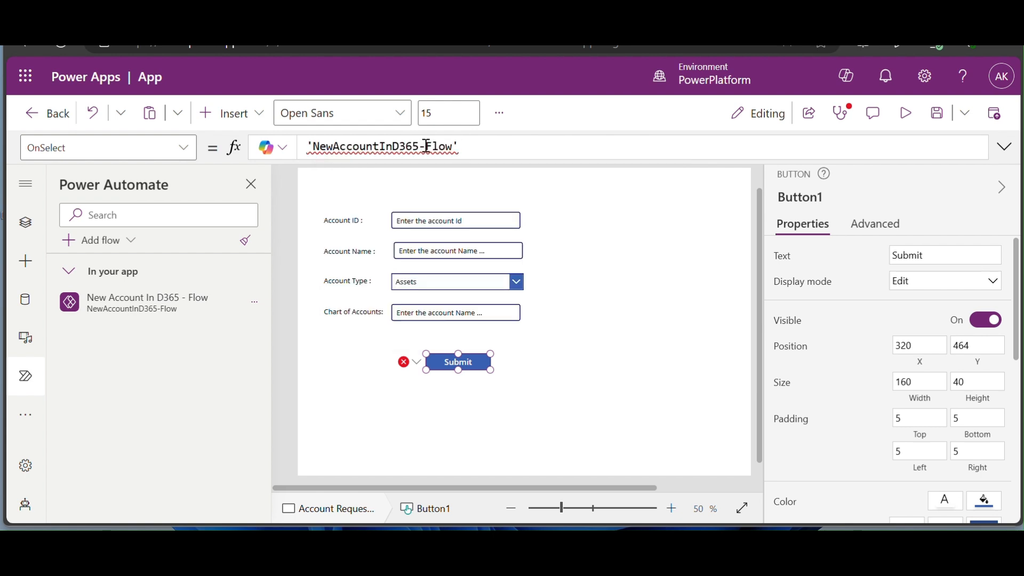
{"action": "type", "text": ".run"}
{"action": "key", "text": "Tab"}
{"action": "type", "text": "("}
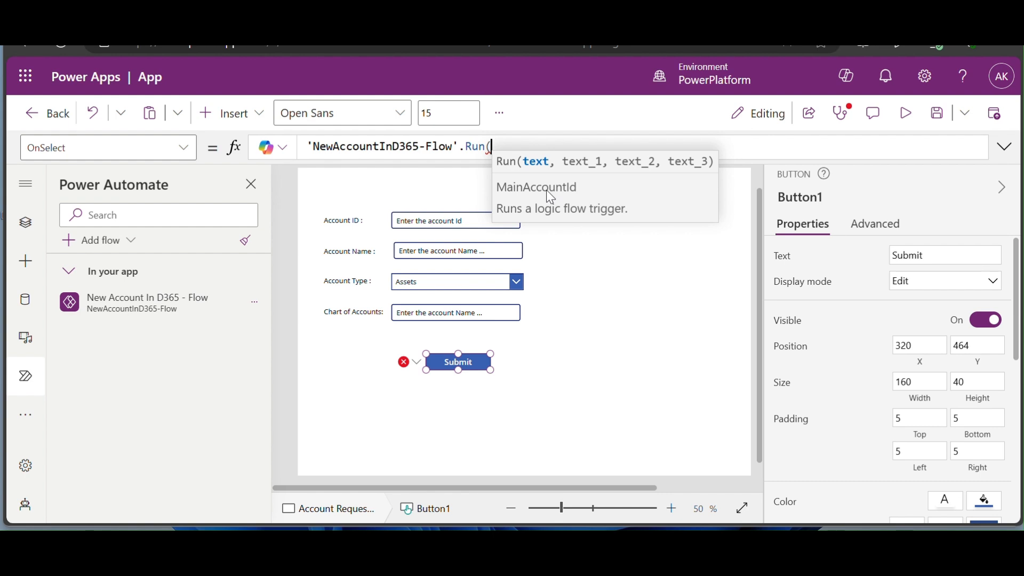
- Pass txtAccountId.Text and txtAccountName.Text as the first two flow arguments
{"action": "type", "text": "tx"}
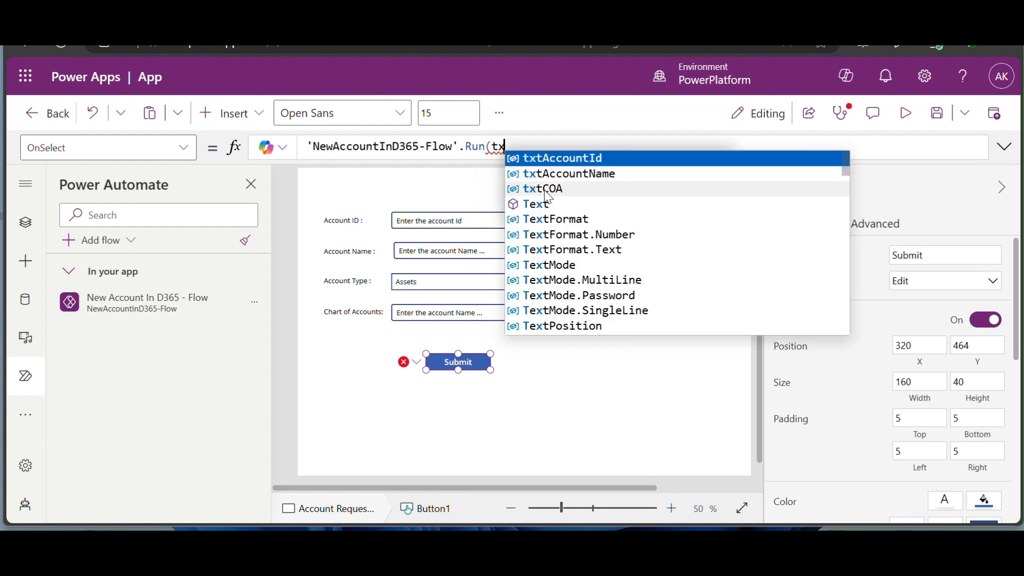
{"action": "left_click", "coordinate": [580, 163]}
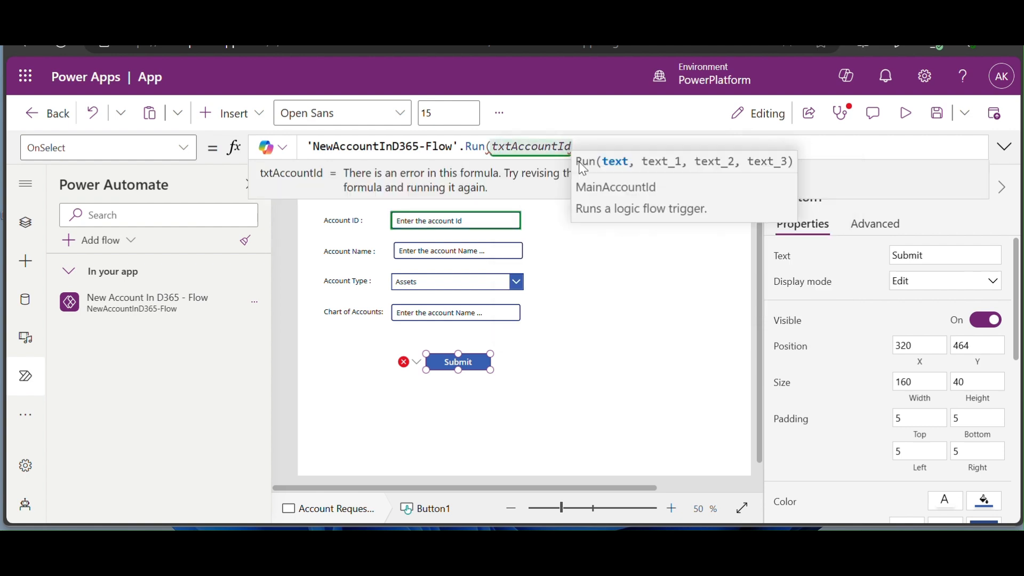
{"action": "type", "text": ".te"}
{"action": "key", "text": "Tab"}
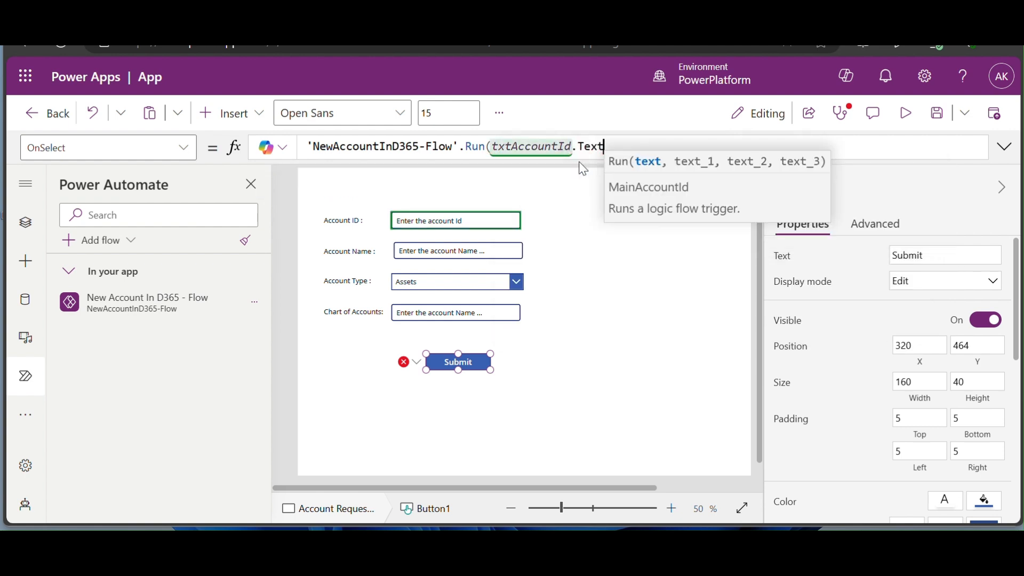
{"action": "type", "text": ","}
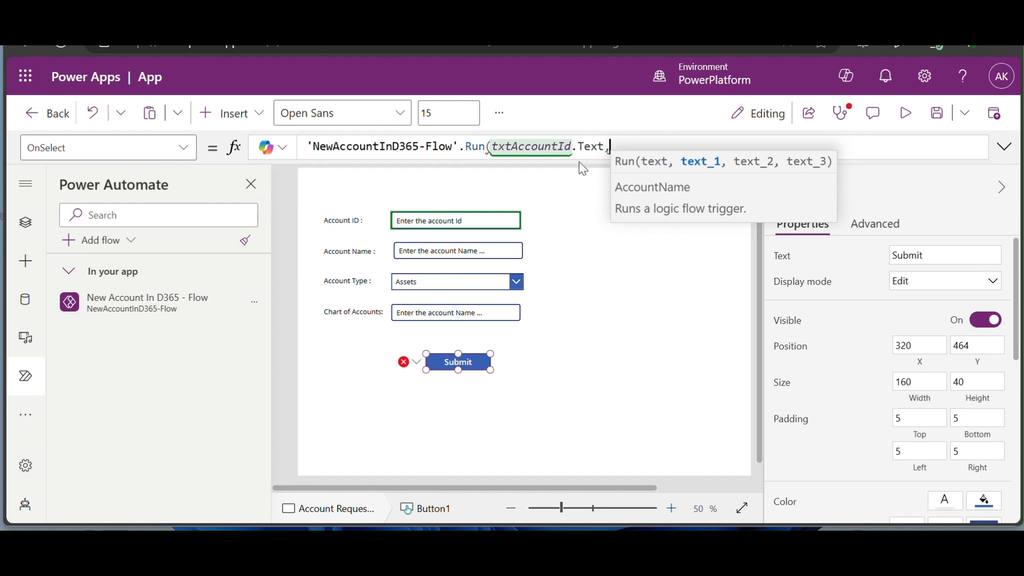
{"action": "type", "text": "txt"}
{"action": "key", "text": "Down"}
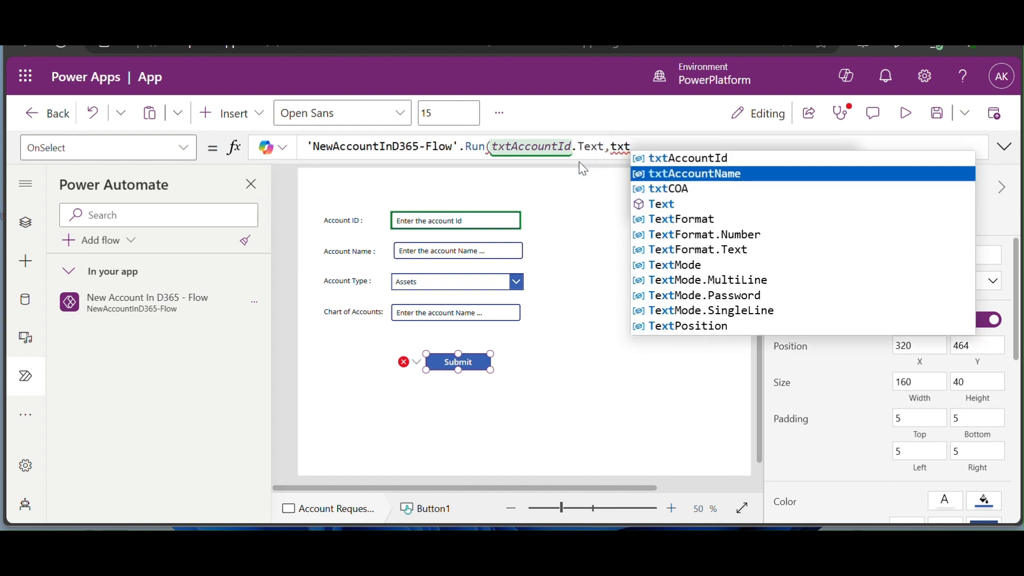
{"action": "key", "text": "Tab"}
{"action": "type", "text": ".t"}
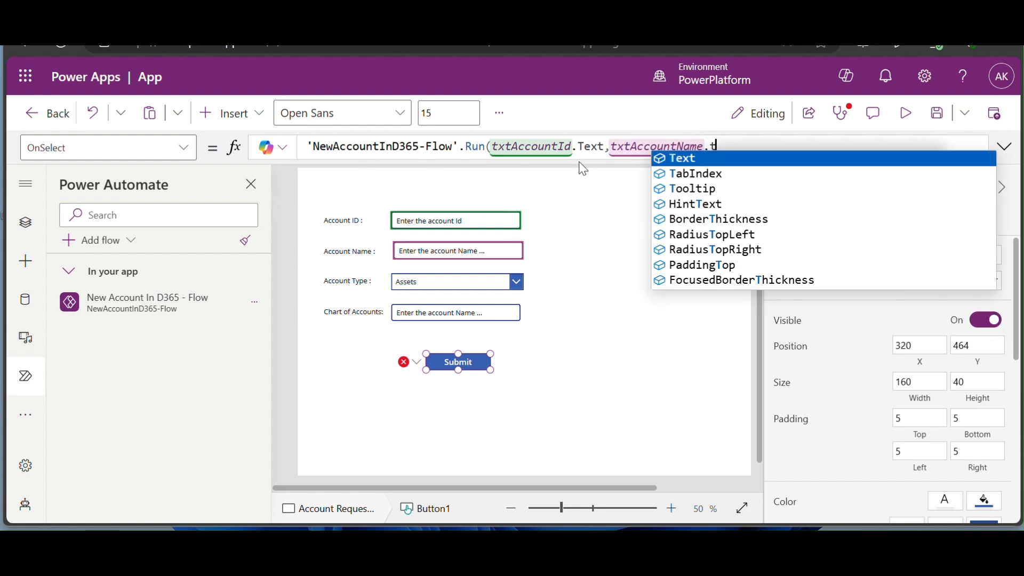
{"action": "key", "text": "Tab"}
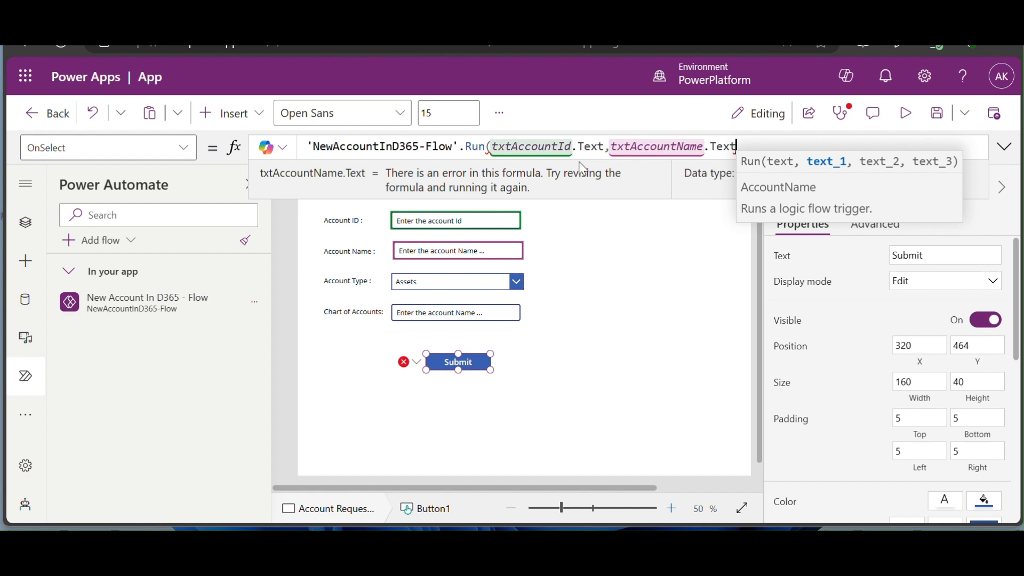
- Add ddlAccountType.SelectedText.Value and txtCOA.Text as the remaining arguments and close the call
{"action": "type", "text": ",ddl"}
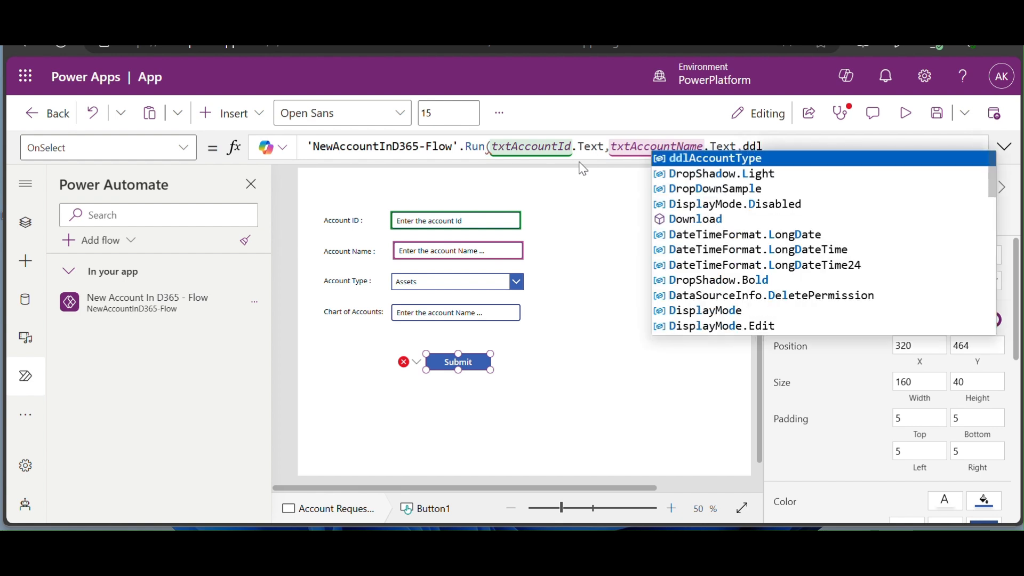
{"action": "type", "text": "."}
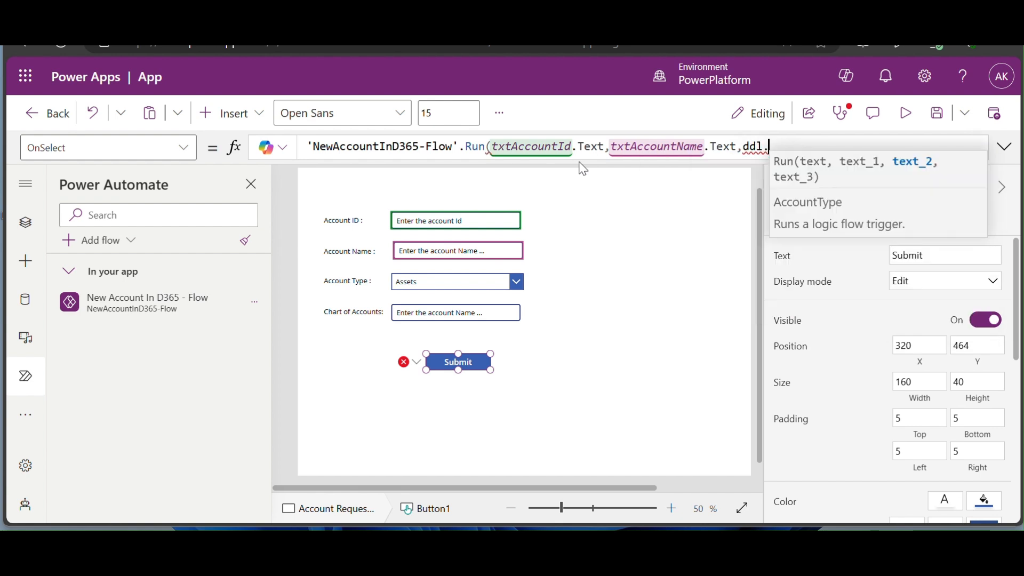
{"action": "key", "text": "BackSpace"}
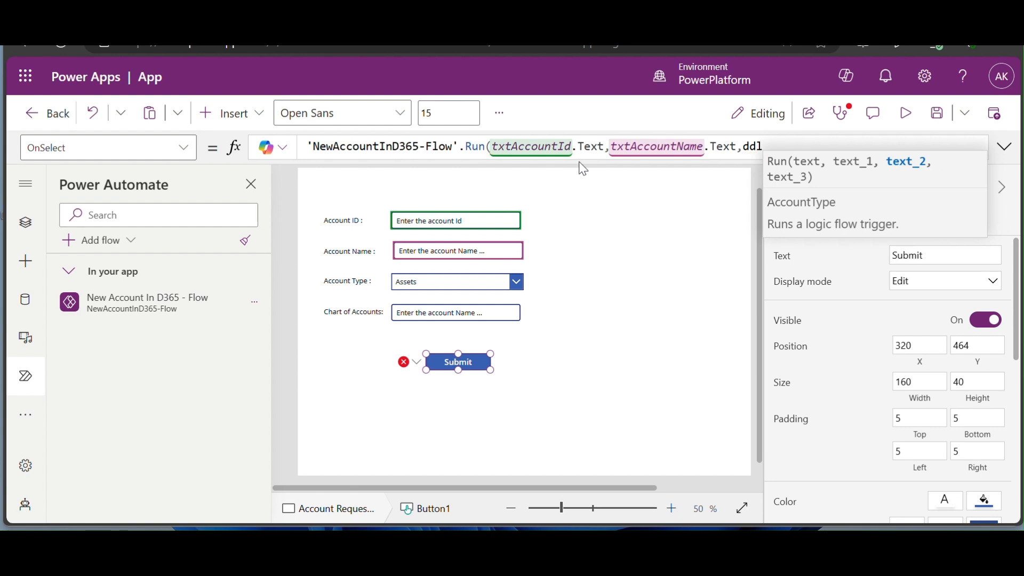
{"action": "key", "text": "BackSpace"}
{"action": "type", "text": "l"}
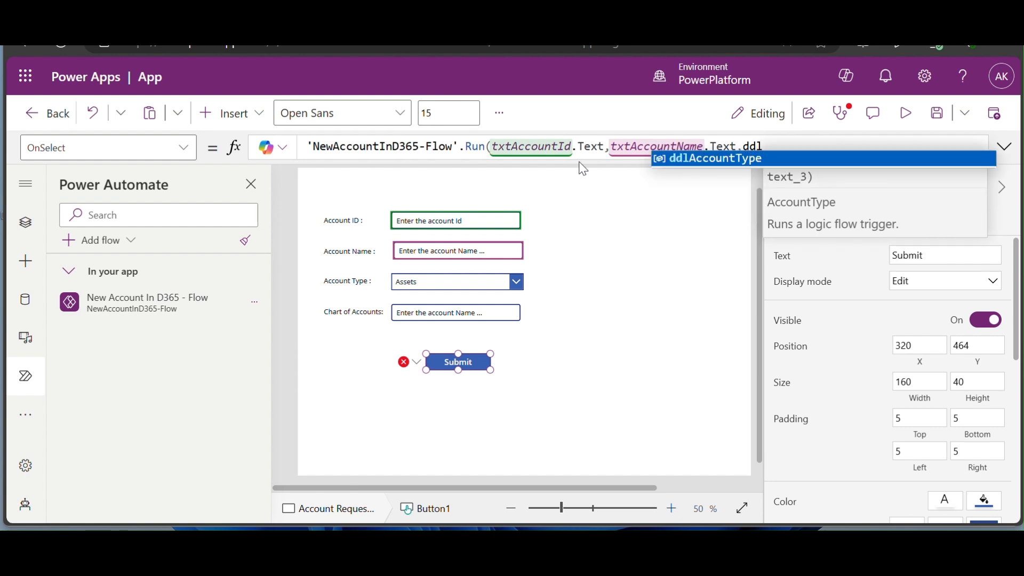
{"action": "left_click", "coordinate": [677, 161]}
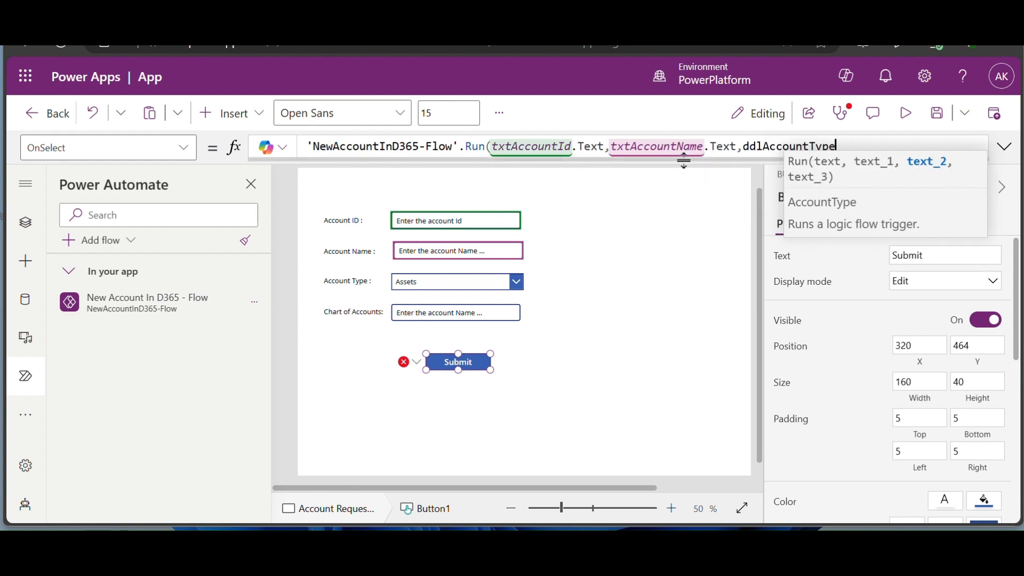
{"action": "type", "text": ".s"}
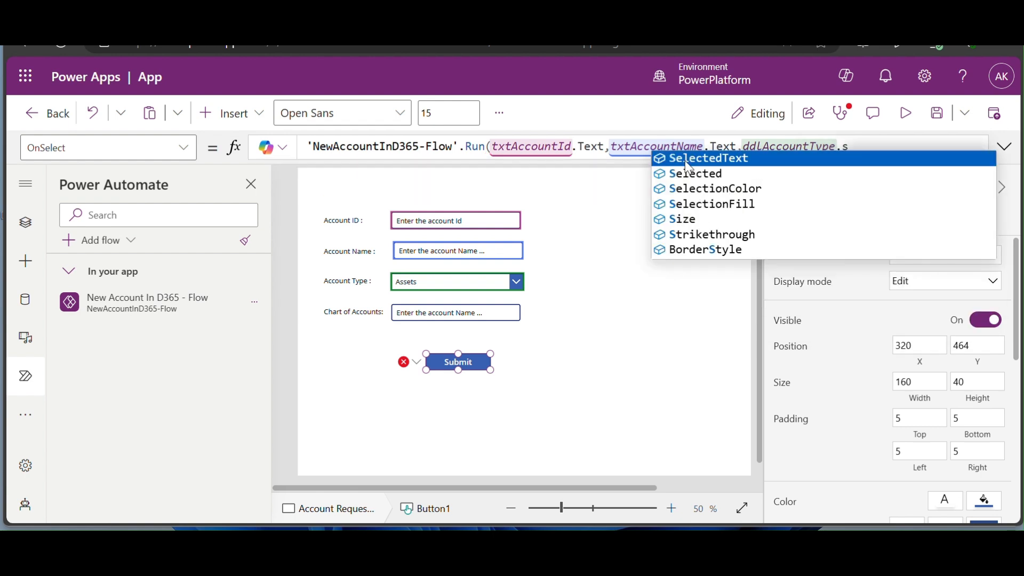
{"action": "left_click", "coordinate": [685, 159]}
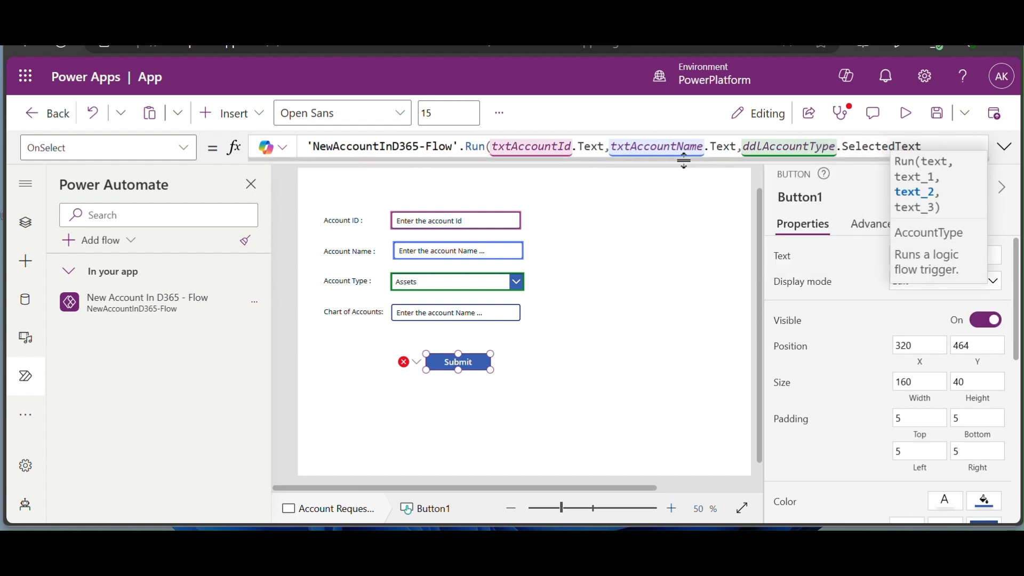
{"action": "type", "text": ".v"}
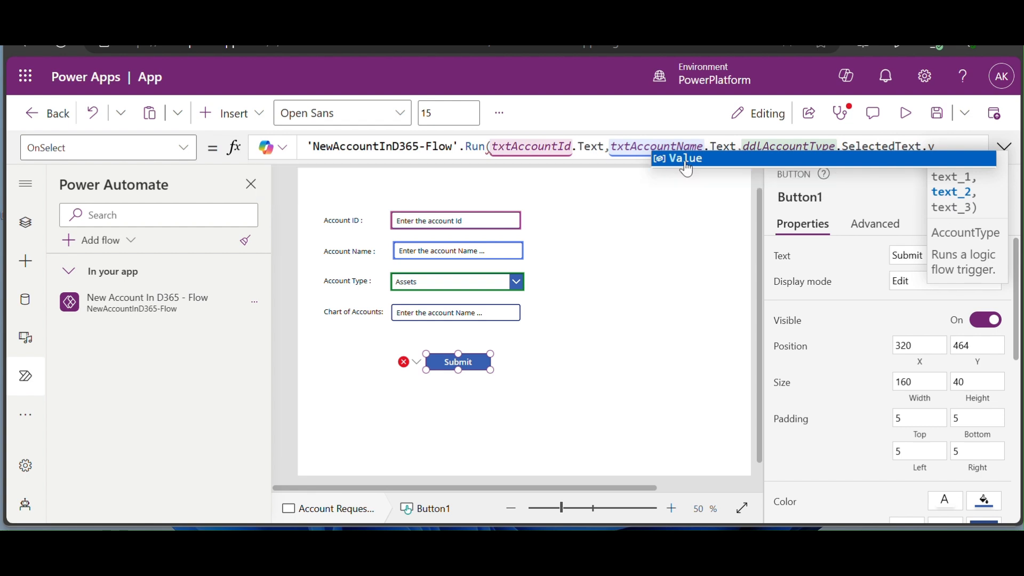
{"action": "left_click", "coordinate": [684, 161]}
{"action": "type", "text": ","}
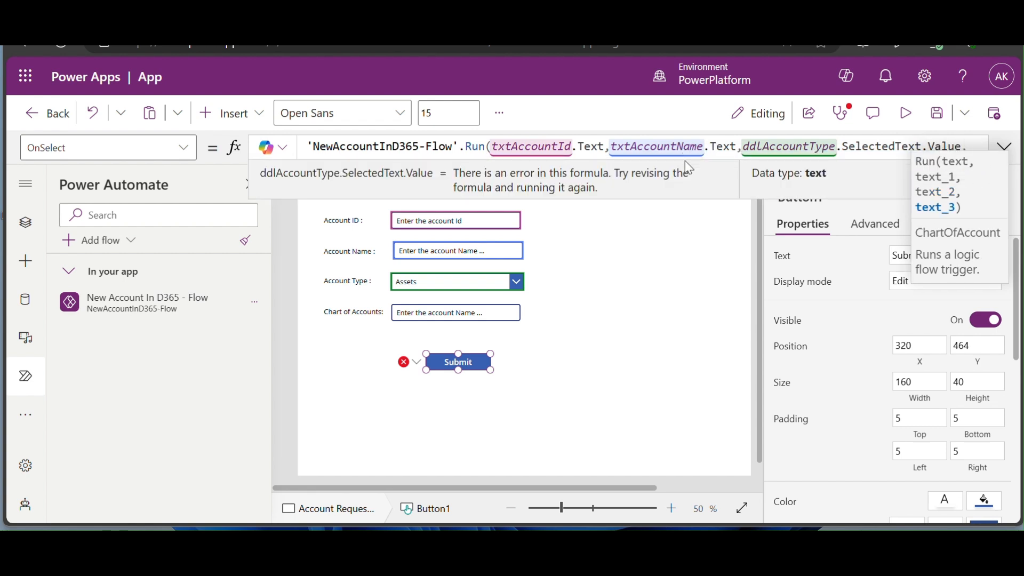
{"action": "type", "text": "txt"}
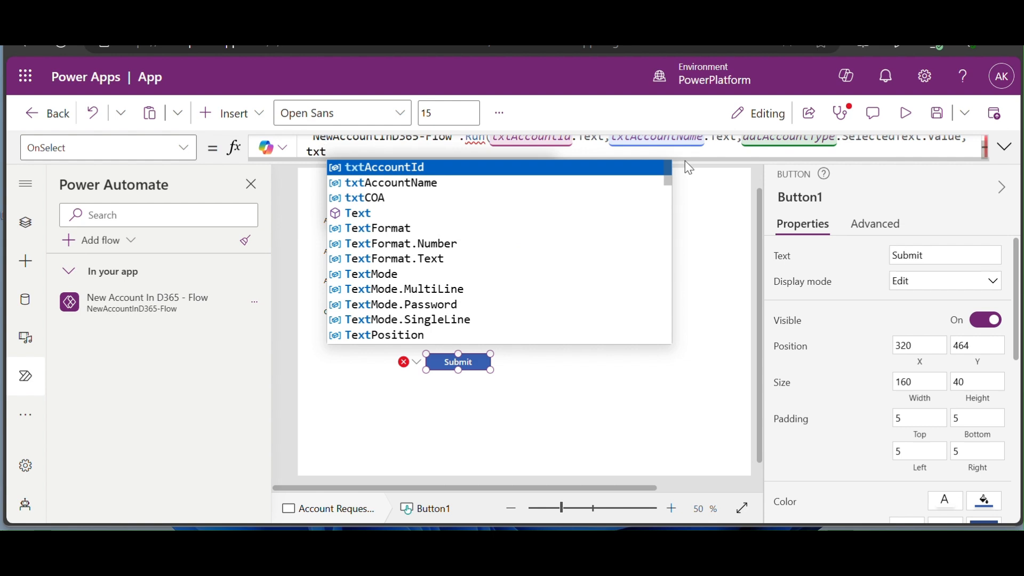
{"action": "key", "text": "Down"}
{"action": "key", "text": "Down"}
{"action": "key", "text": "Tab"}
{"action": "type", "text": "."}
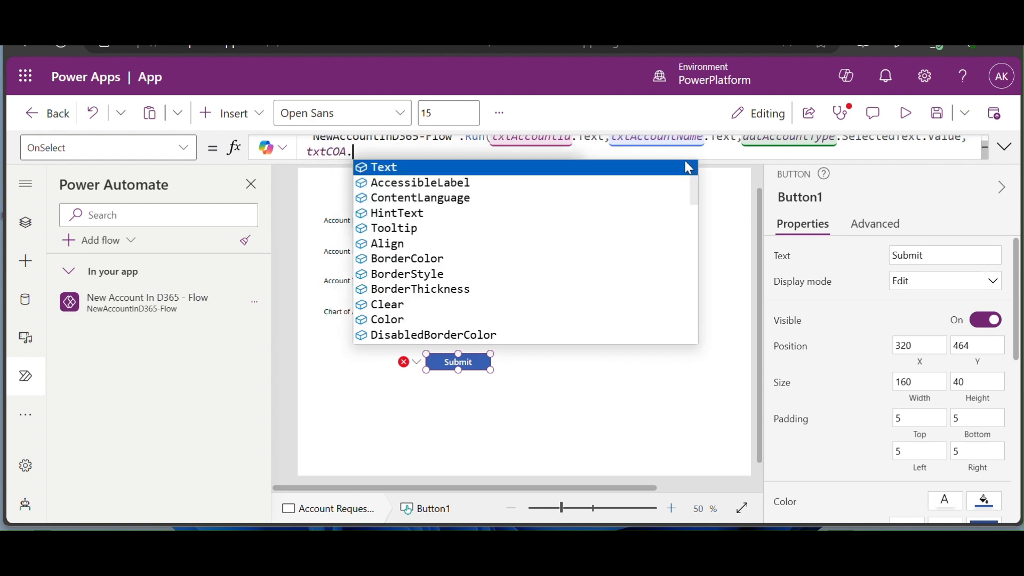
{"action": "type", "text": "Text"}
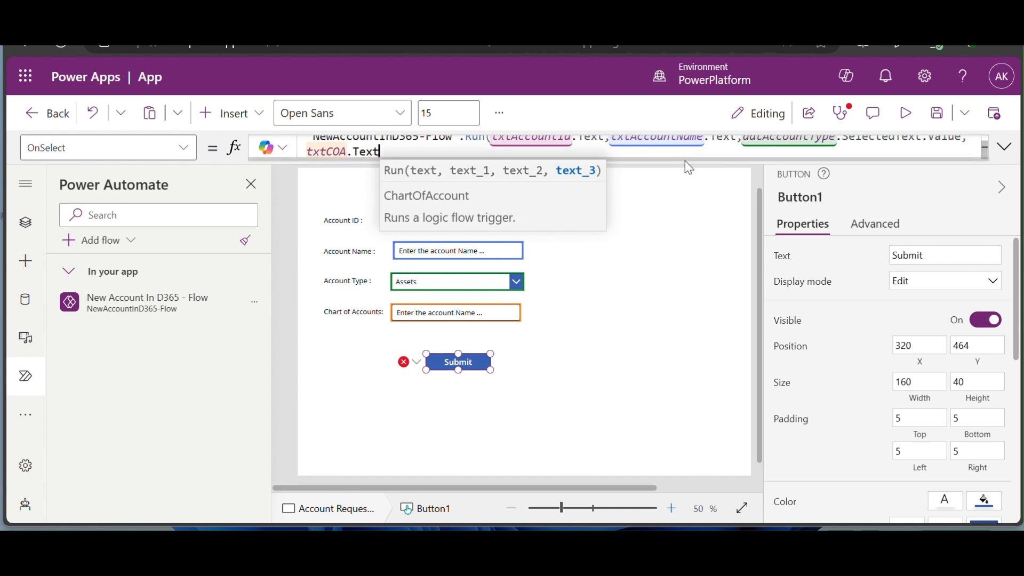
{"action": "type", "text": ")"}
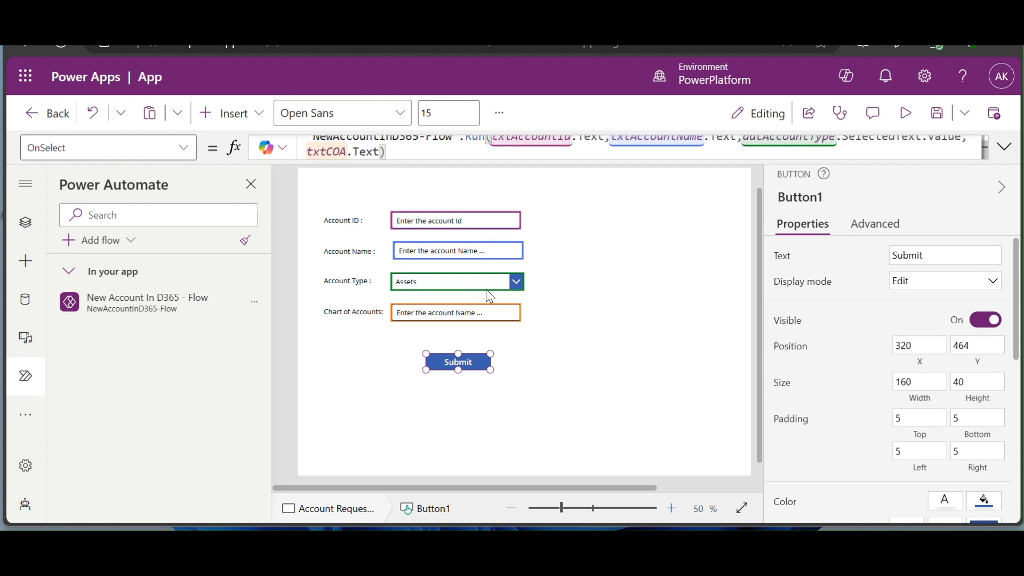
- Save the app under the name 'D365App-Account creation request'
{"action": "left_click", "coordinate": [623, 316]}
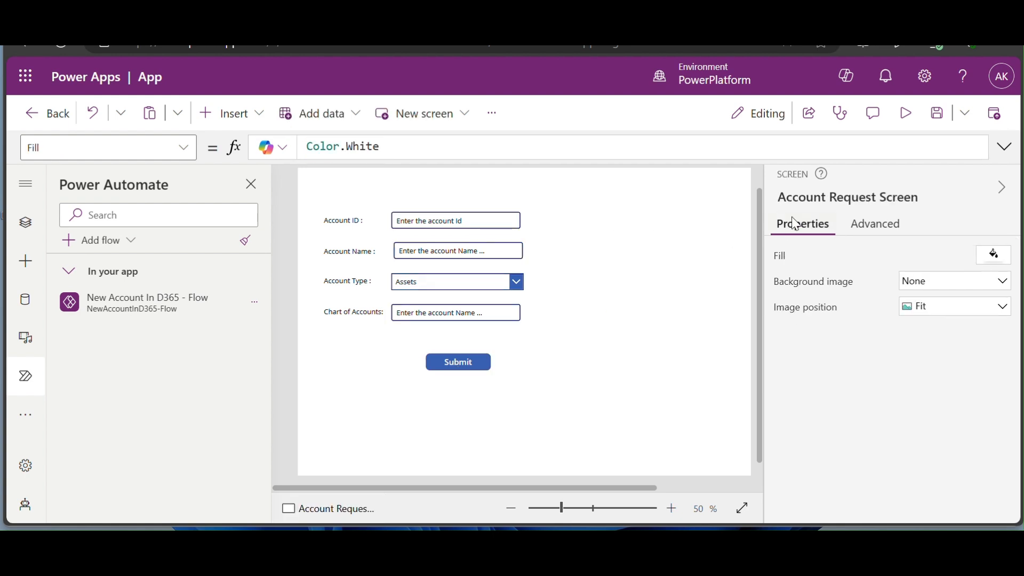
{"action": "left_click", "coordinate": [938, 120]}
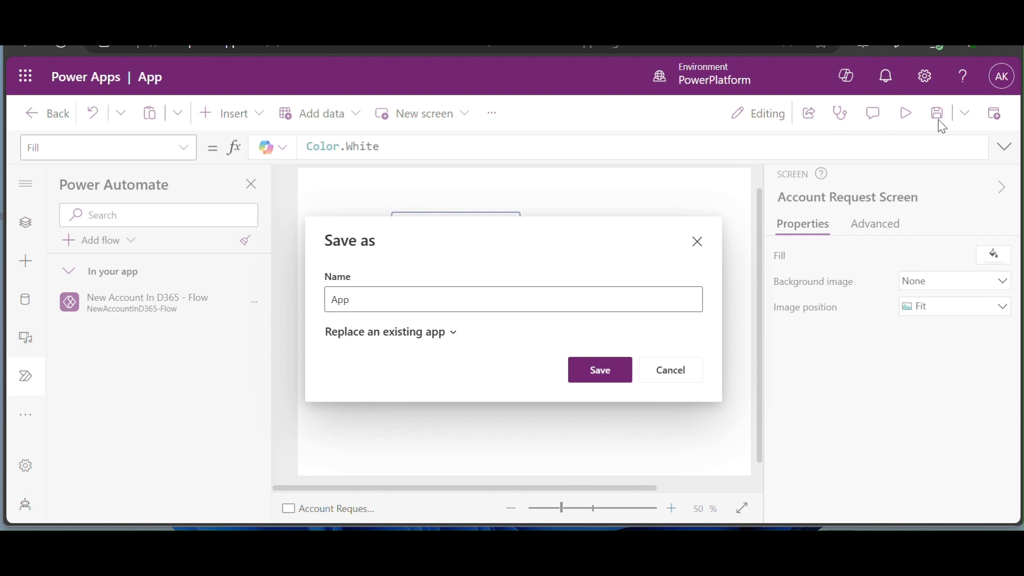
{"action": "left_click", "coordinate": [662, 304]}
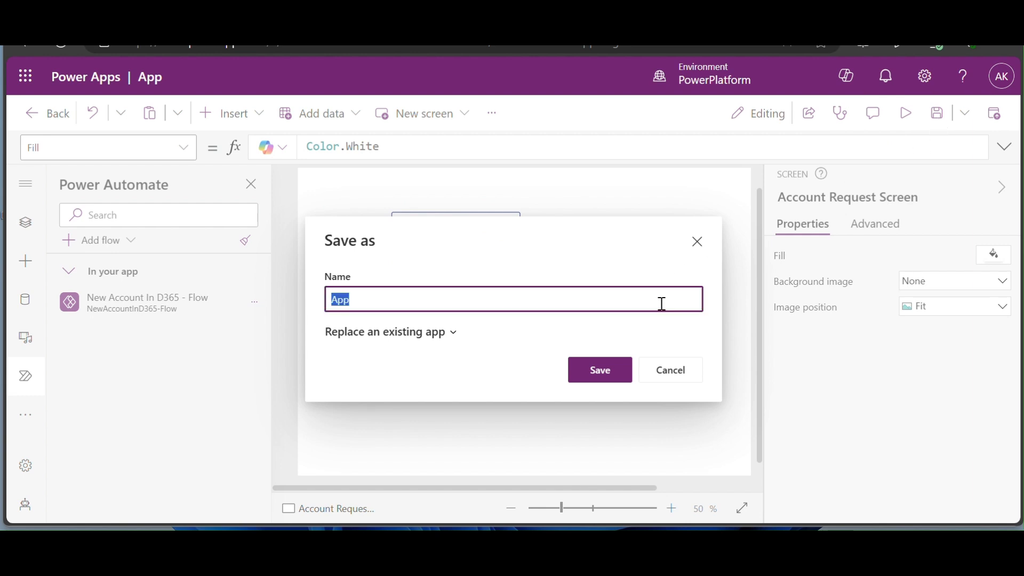
{"action": "type", "text": "Pow"}
{"action": "key", "text": "BackSpace"}
{"action": "key", "text": "BackSpace"}
{"action": "key", "text": "BackSpace"}
{"action": "type", "text": "D365"}
{"action": "type", "text": "App"}
{"action": "type", "text": "-CreateA"}
{"action": "type", "text": "cco"}
{"action": "key", "text": "BackSpace"}
{"action": "key", "text": "BackSpace"}
{"action": "key", "text": "BackSpace"}
{"action": "key", "text": "BackSpace"}
{"action": "key", "text": "BackSpace"}
{"action": "key", "text": "BackSpace"}
{"action": "key", "text": "BackSpace"}
{"action": "type", "text": "Account c"}
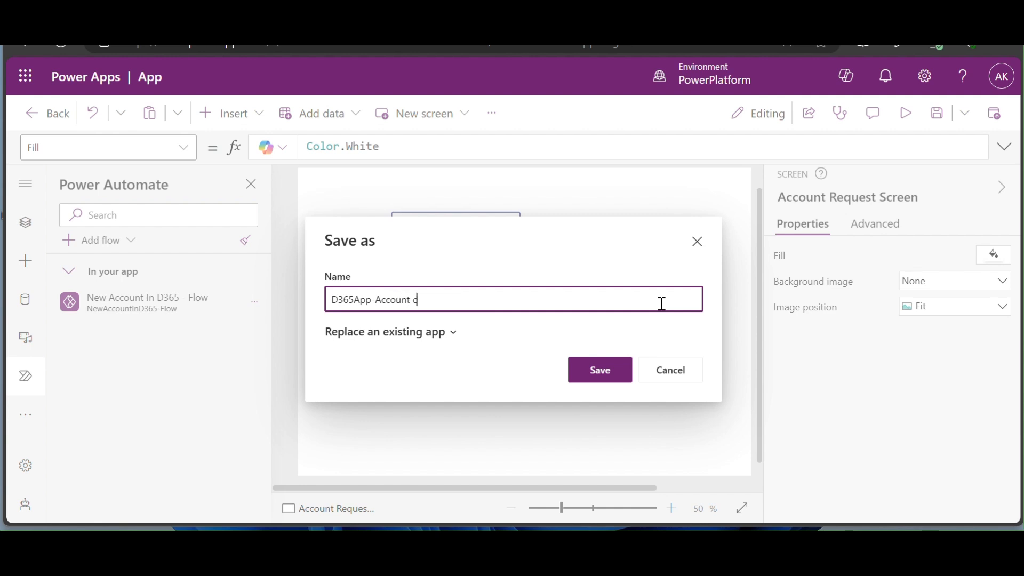
{"action": "type", "text": "reation request"}
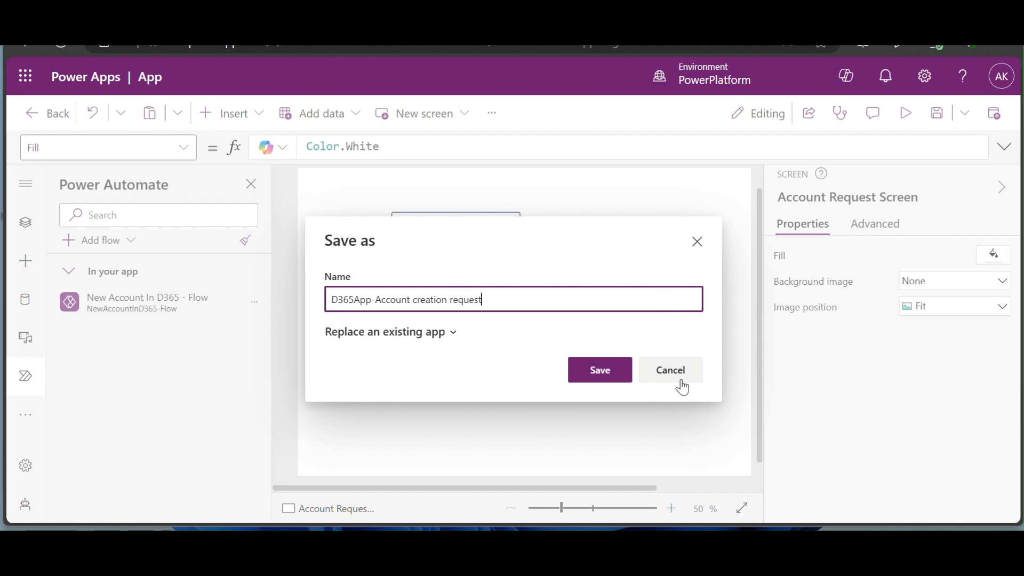
{"action": "left_click", "coordinate": [605, 378]}
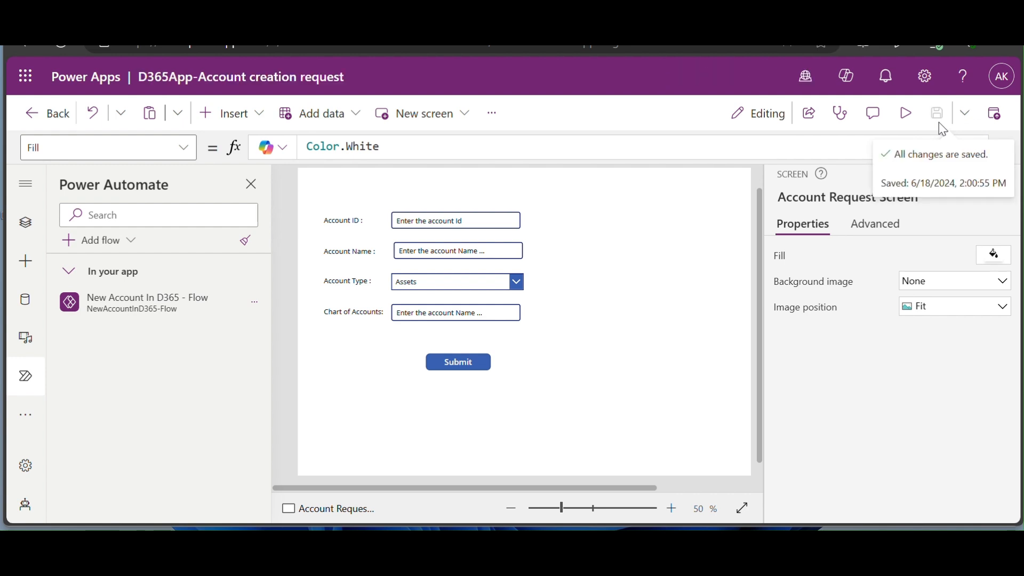
- Preview the app and enter Account ID 110110 - 2 with name 'Account - Test from power apps'
{"action": "left_click", "coordinate": [906, 112]}
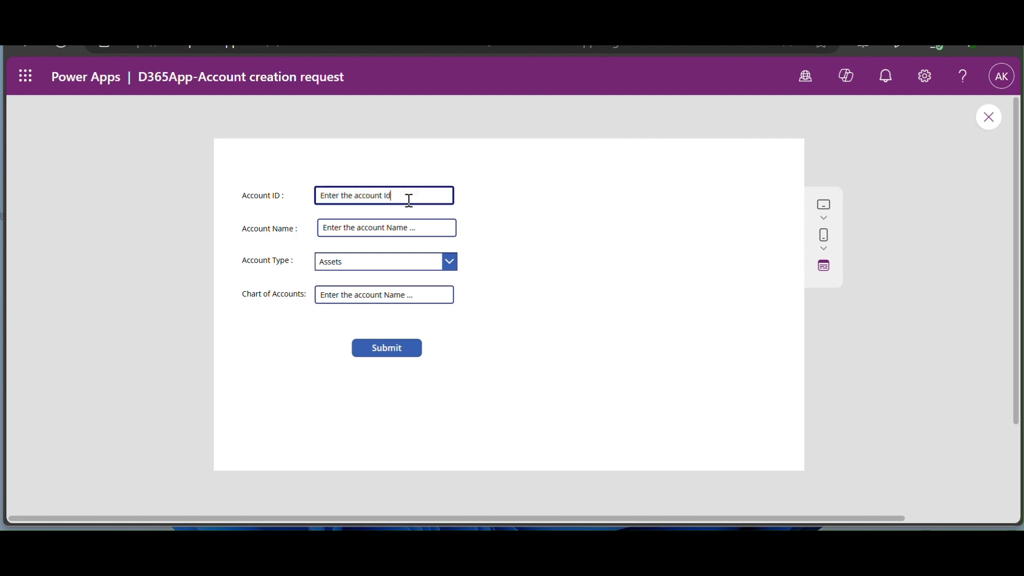
{"action": "key", "text": "ctrl+a"}
{"action": "type", "text": "1"}
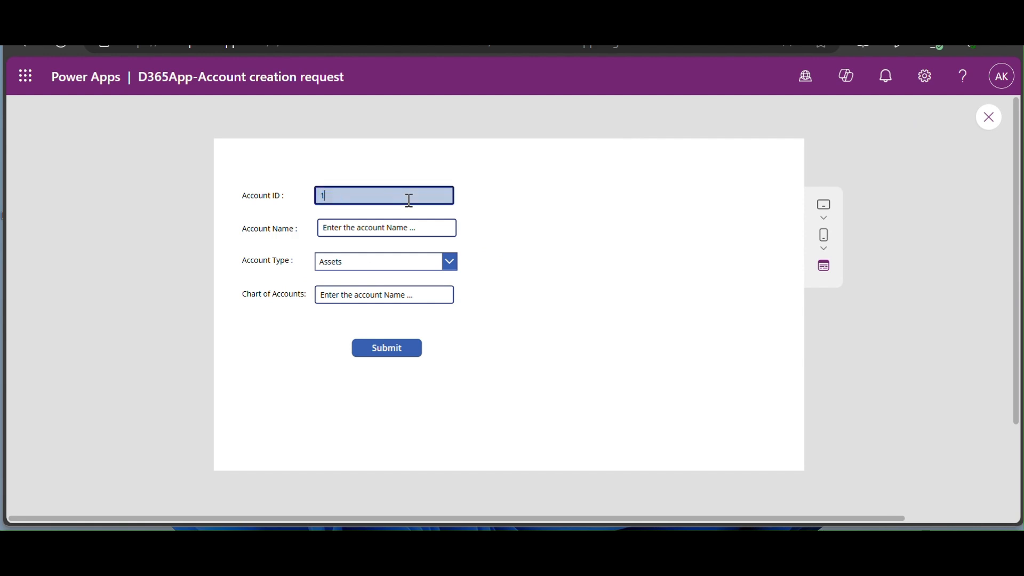
{"action": "type", "text": "10110 - 2"}
{"action": "key", "text": "Tab"}
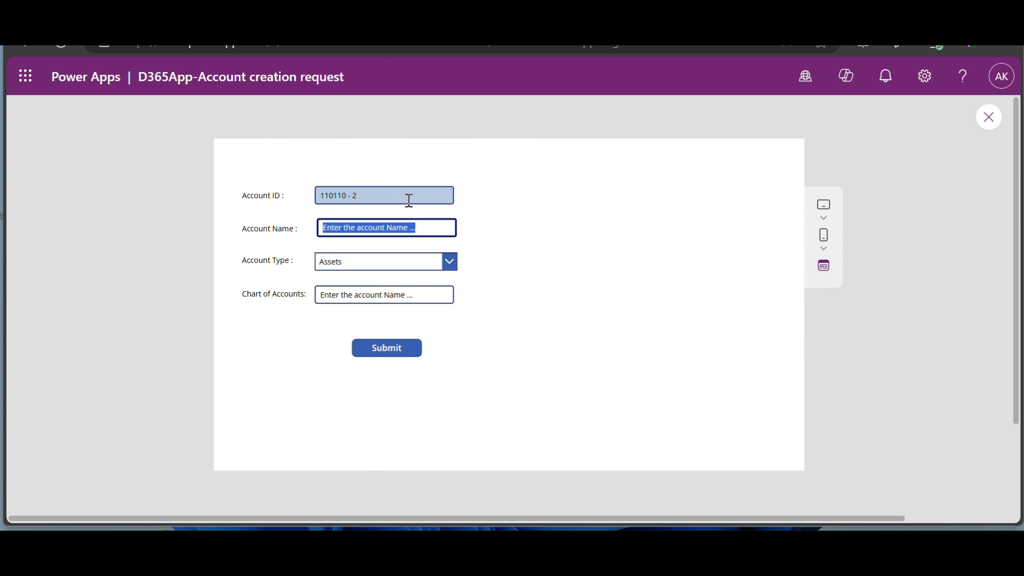
{"action": "type", "text": "Account"}
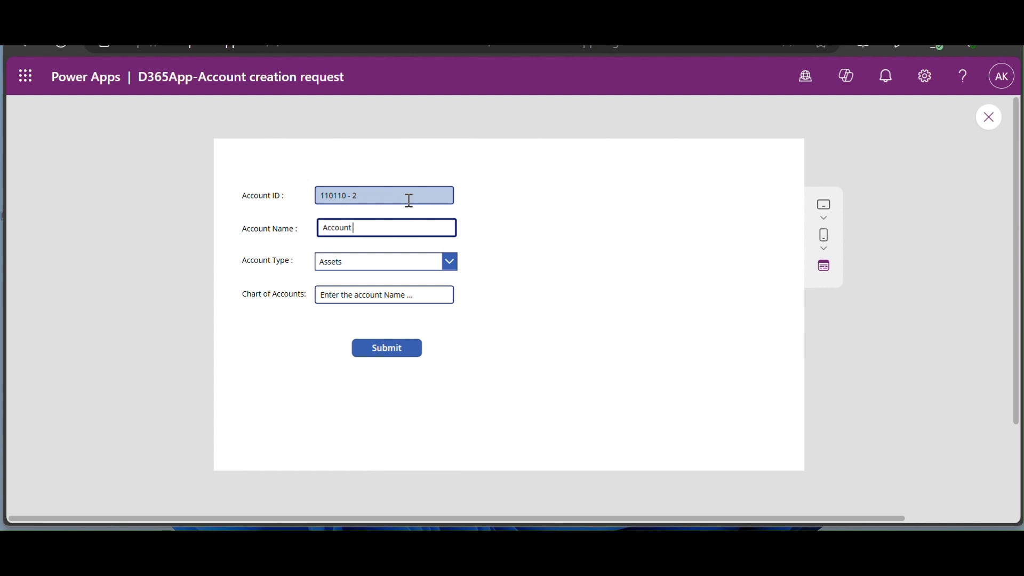
{"action": "type", "text": " - Test from power apps"}
- Keep Assets as account type, enter Shared as chart of accounts, and submit the request
{"action": "left_click", "coordinate": [449, 261]}
{"action": "left_click", "coordinate": [450, 262]}
{"action": "left_click", "coordinate": [433, 292]}
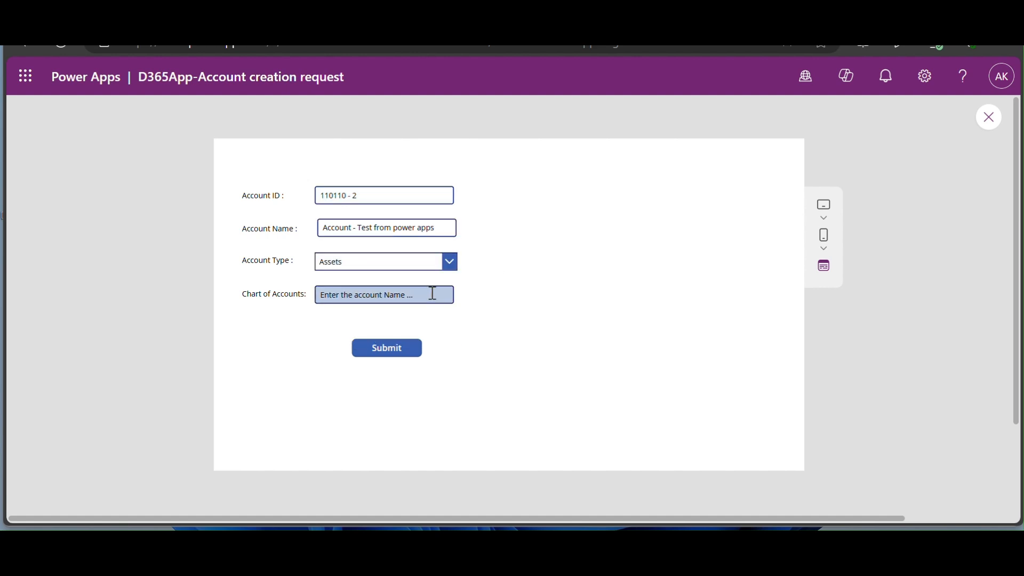
{"action": "type", "text": "Shared"}
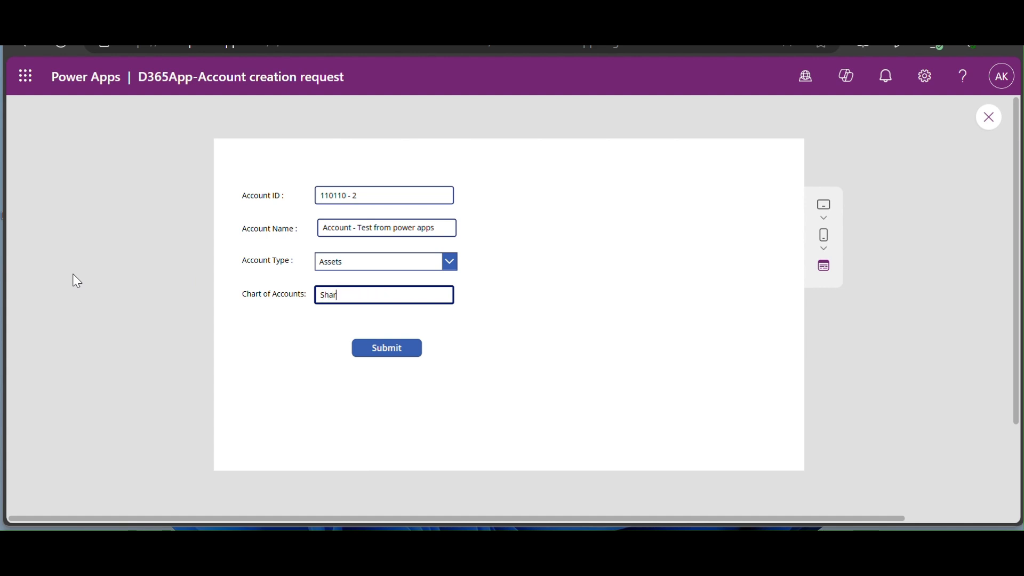
{"action": "left_click", "coordinate": [403, 355]}
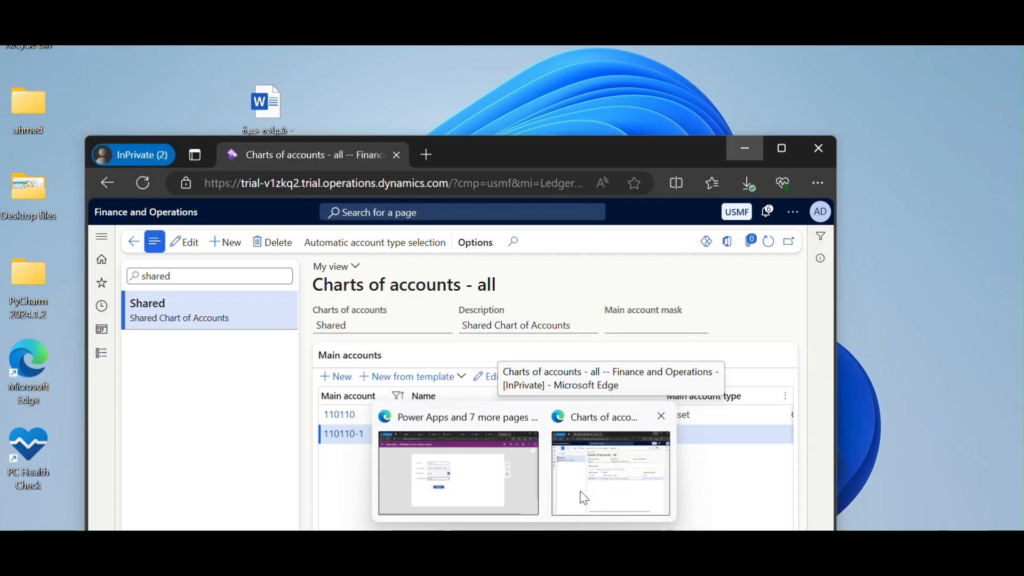
- Refresh the Shared main accounts list and filter the Main account column to 110110
{"action": "left_click", "coordinate": [585, 499]}
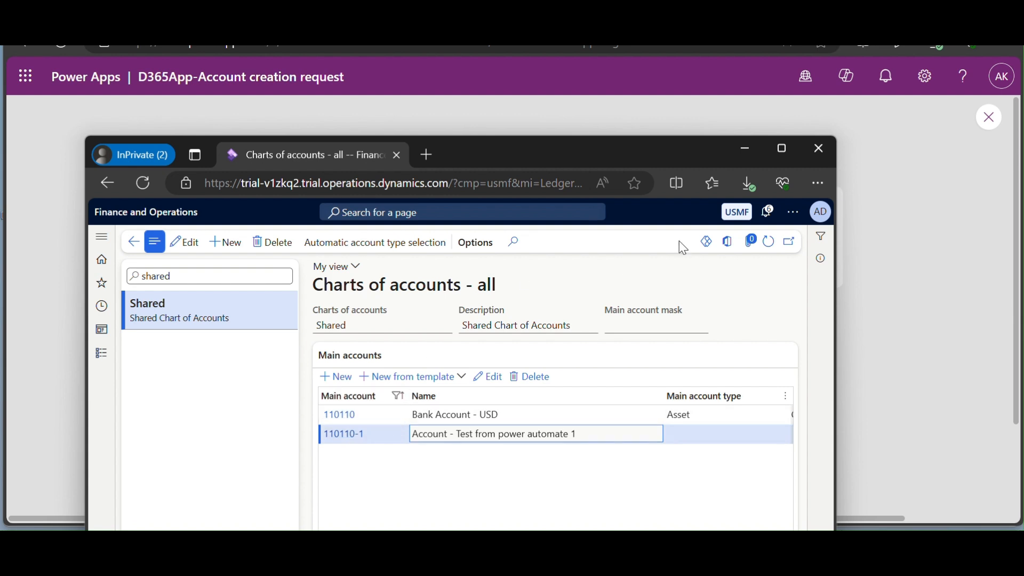
{"action": "left_click", "coordinate": [767, 243]}
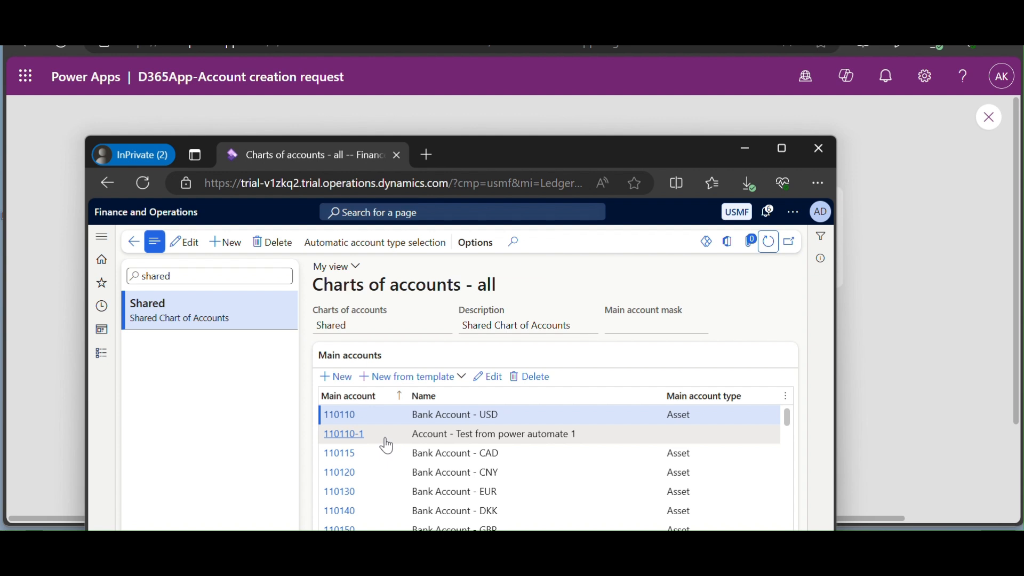
{"action": "left_click", "coordinate": [368, 401]}
{"action": "type", "text": "110110"}
{"action": "left_click", "coordinate": [361, 521]}
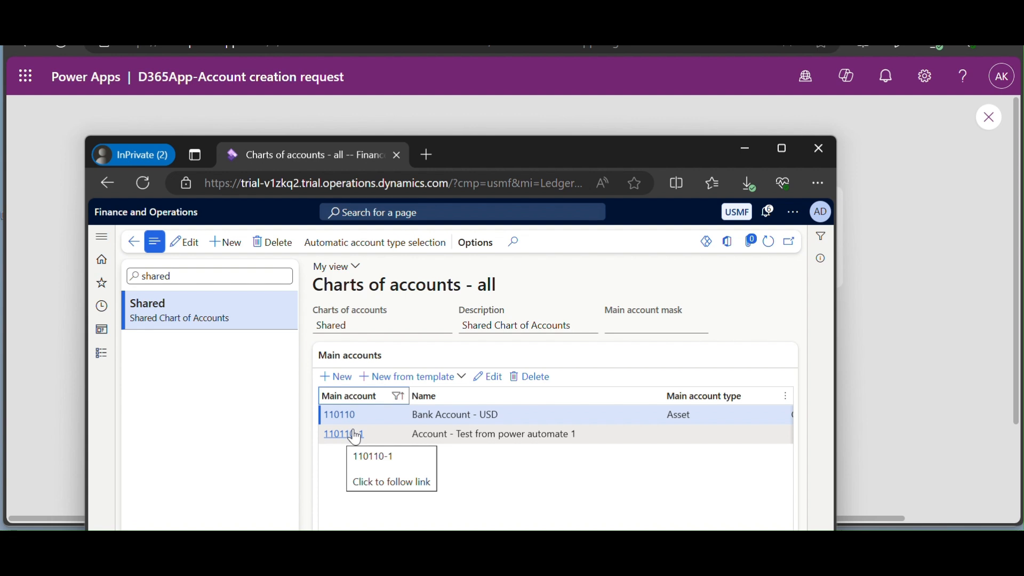
- Resubmit the request form for 110110 - 2 as 'Account - Test from power apps 2'
{"action": "left_click", "coordinate": [583, 437]}
{"action": "left_click", "coordinate": [908, 346]}
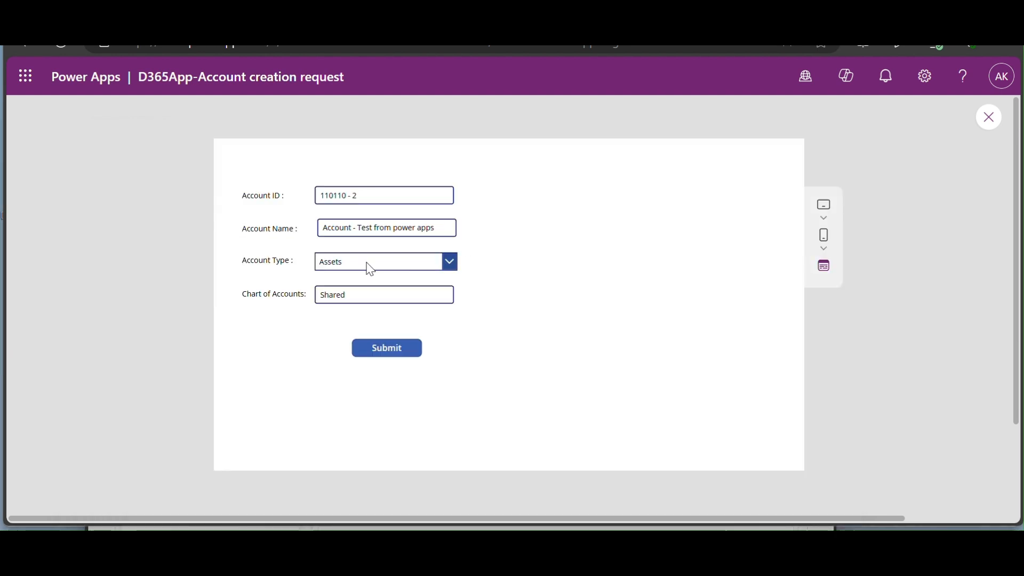
{"action": "triple_click", "coordinate": [449, 230]}
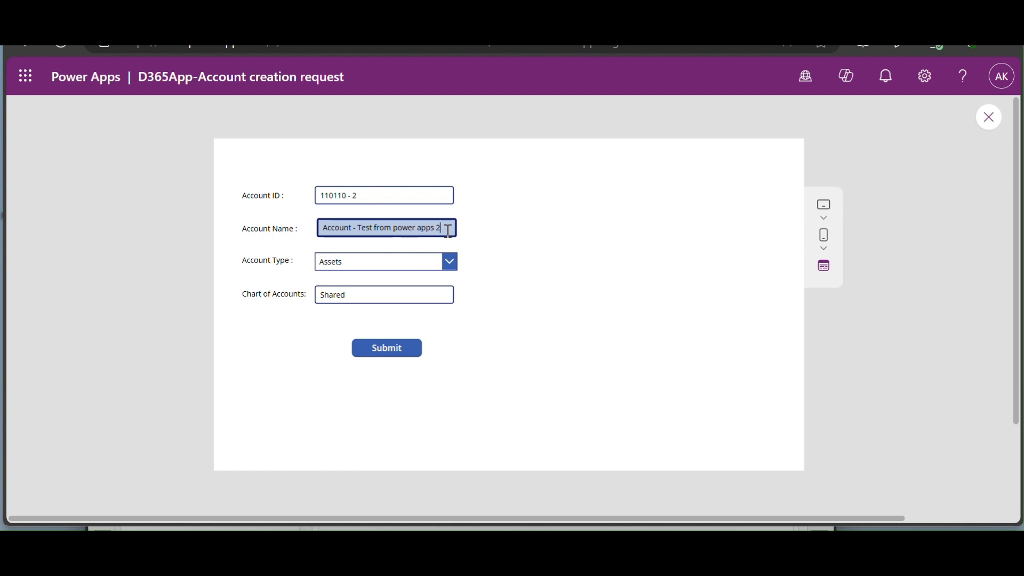
{"action": "left_click", "coordinate": [390, 351]}
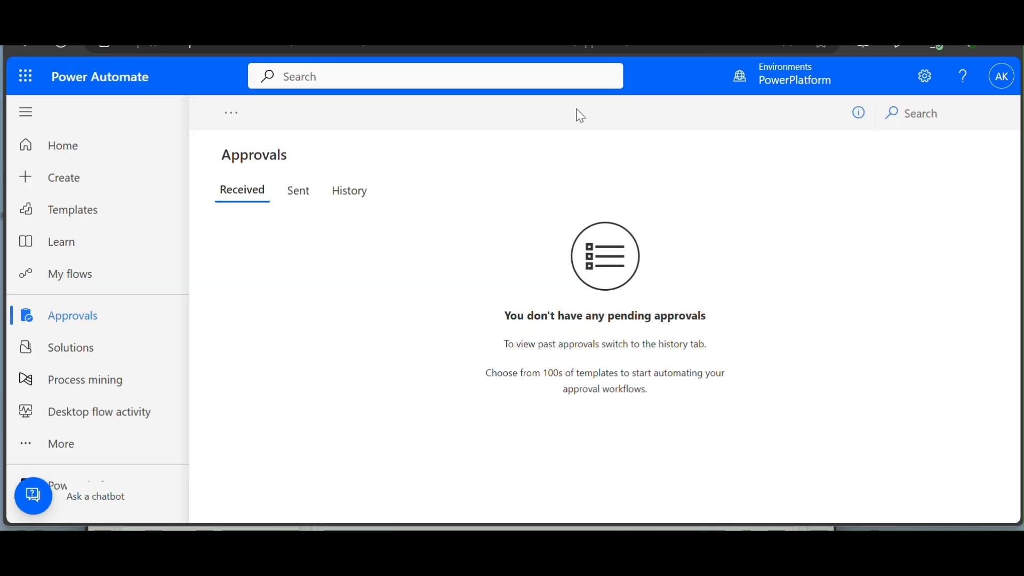
- Reload Approvals, open the 110110 - 2 main account request, and approve it
{"action": "left_click", "coordinate": [64, 46]}
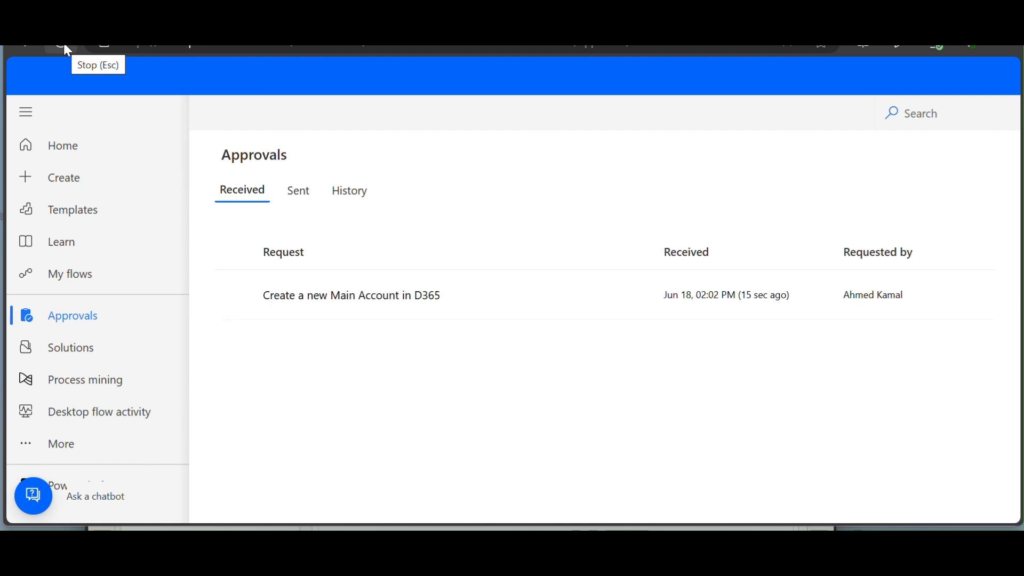
{"action": "left_click", "coordinate": [380, 306]}
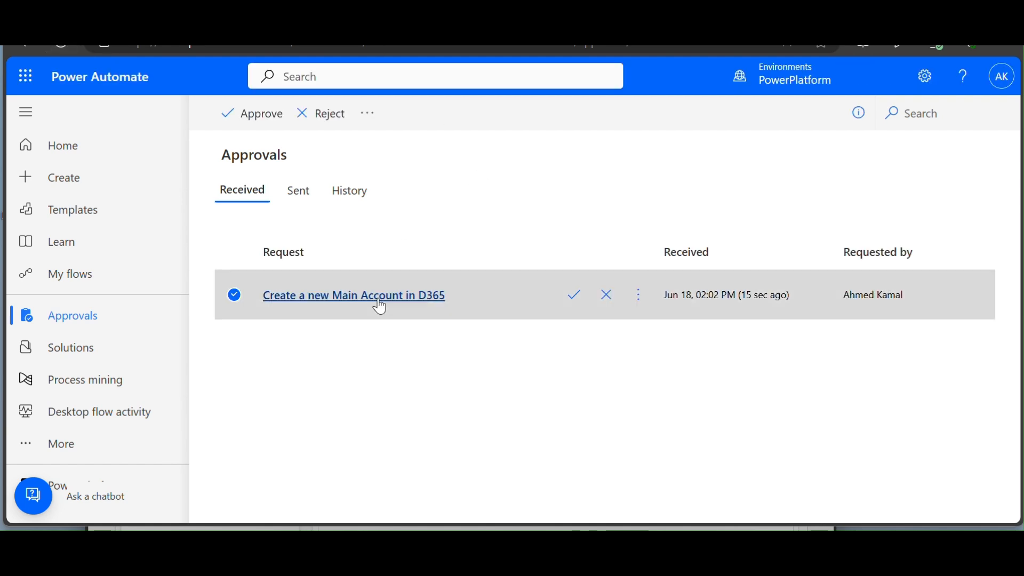
{"action": "scroll", "coordinate": [885, 400], "scroll_direction": "down", "scroll_amount": 1}
{"action": "scroll", "coordinate": [885, 400], "scroll_direction": "down", "scroll_amount": 1}
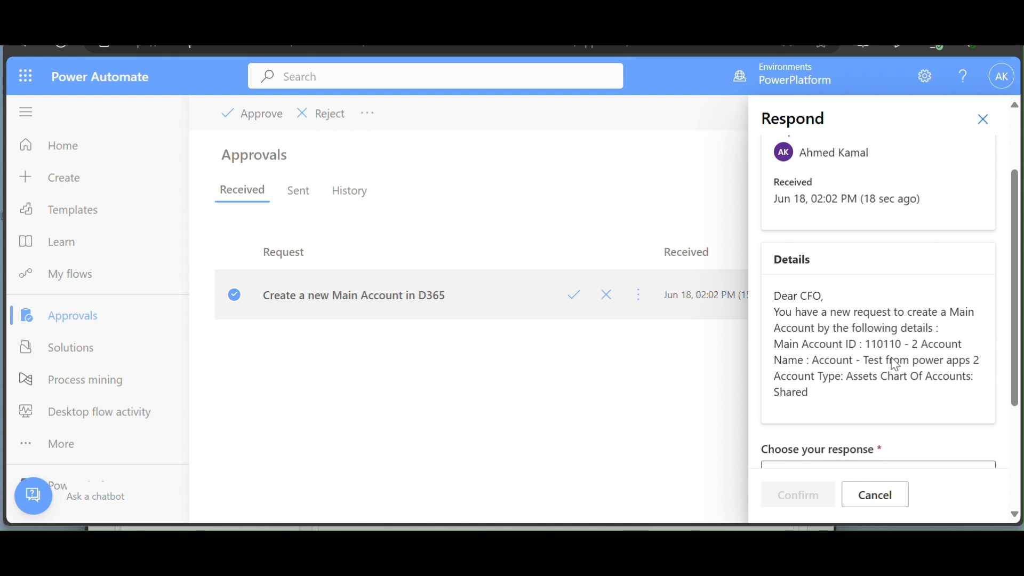
{"action": "left_click_drag", "start_coordinate": [820, 363], "coordinate": [946, 363]}
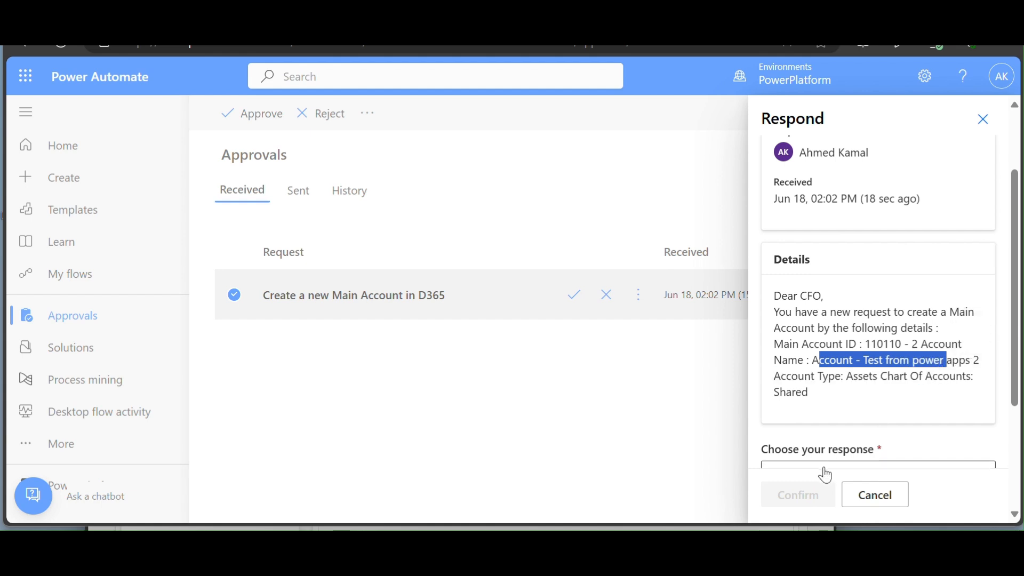
{"action": "scroll", "coordinate": [861, 453], "scroll_direction": "down", "scroll_amount": 3}
{"action": "left_click", "coordinate": [862, 303]}
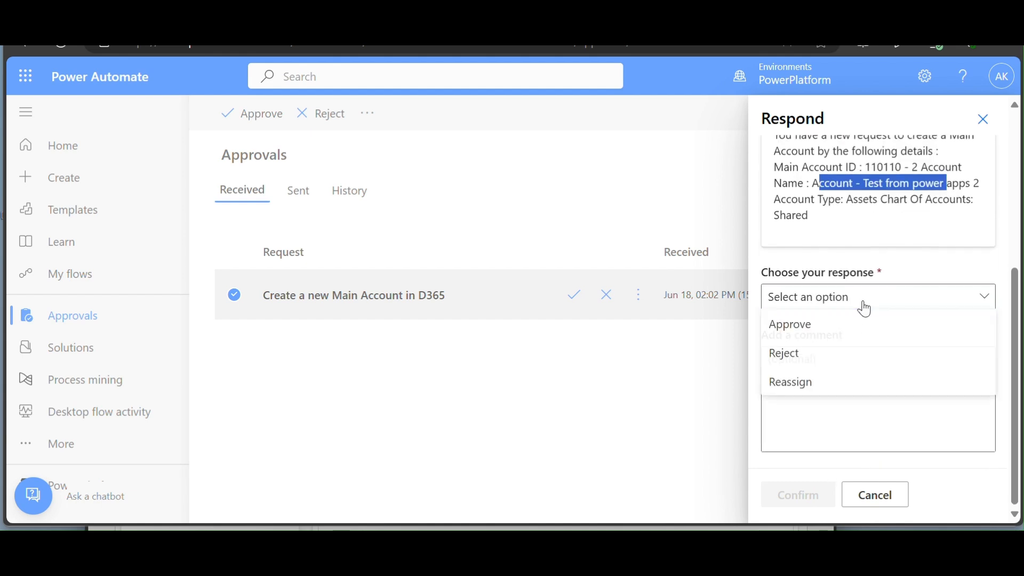
{"action": "left_click", "coordinate": [819, 325]}
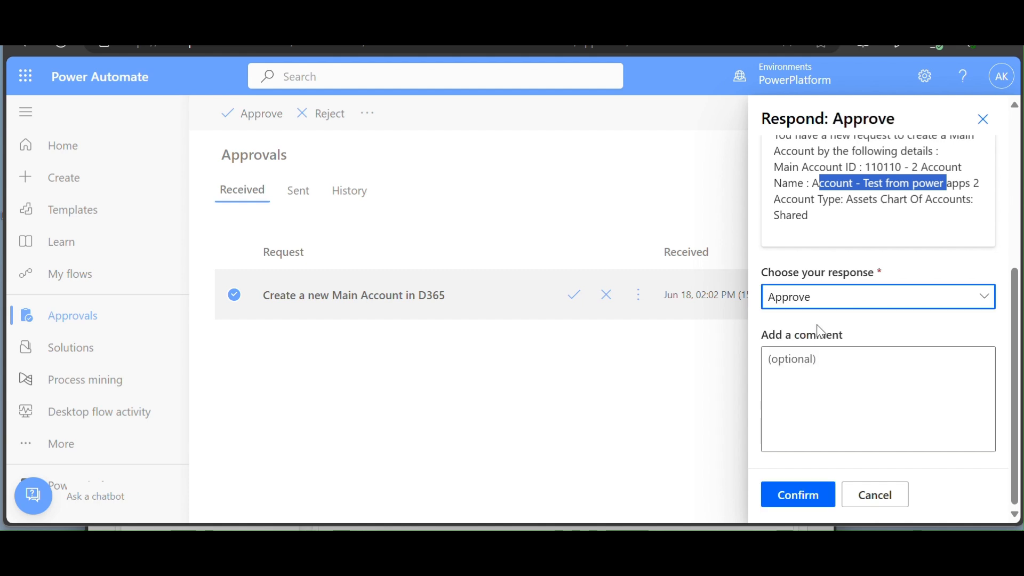
{"action": "left_click", "coordinate": [789, 493]}
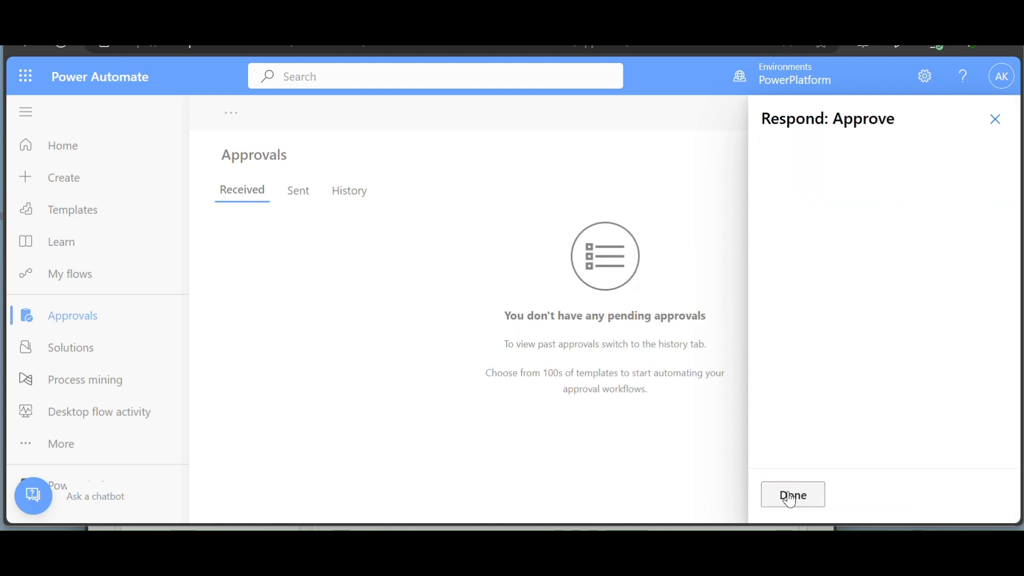
{"action": "left_click", "coordinate": [792, 495]}
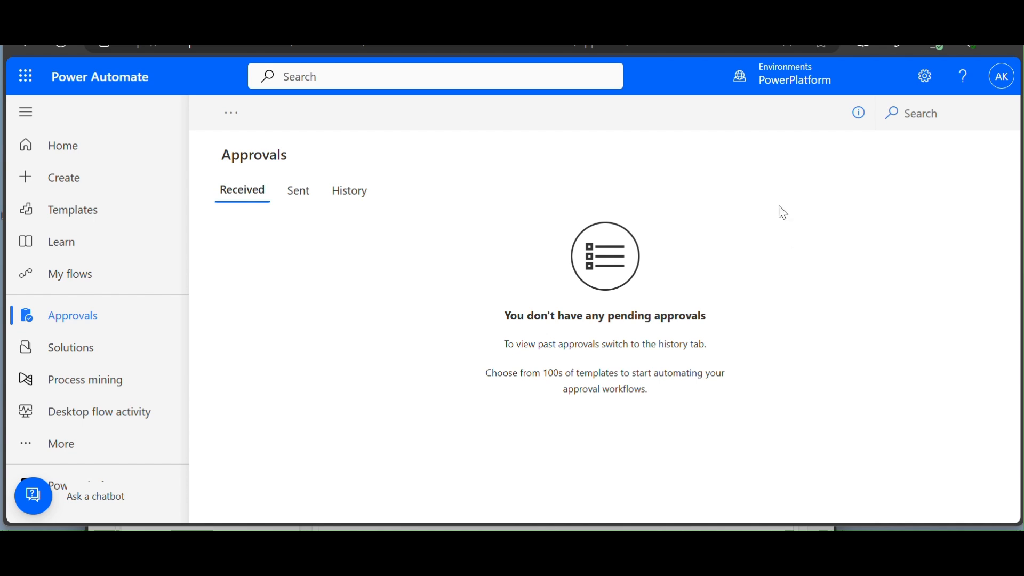
- Reapply the 110110 Main account filter and select the new 110110 - 2 account row
{"action": "mouse_move", "coordinate": [541, 530]}
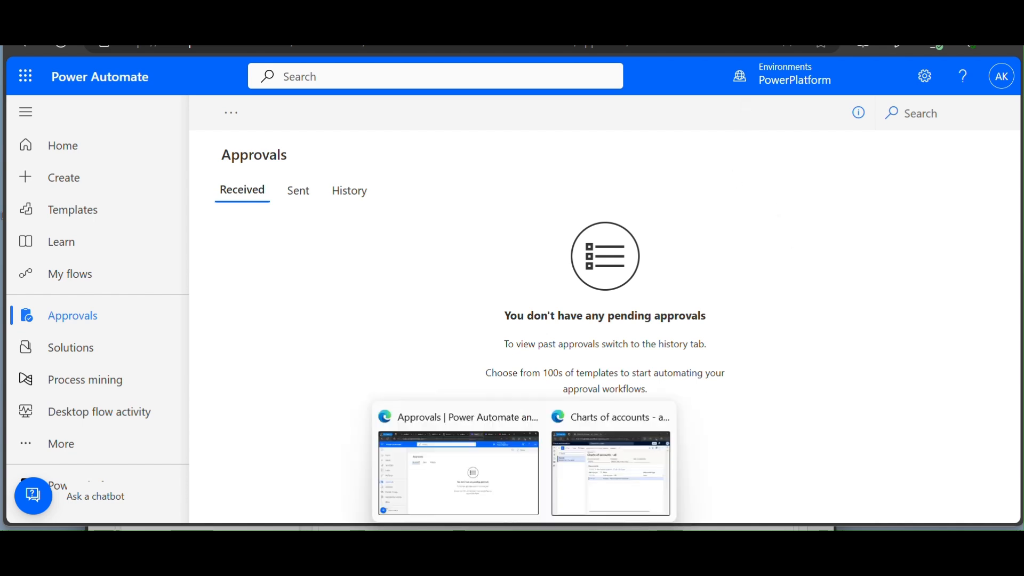
{"action": "left_click", "coordinate": [589, 491]}
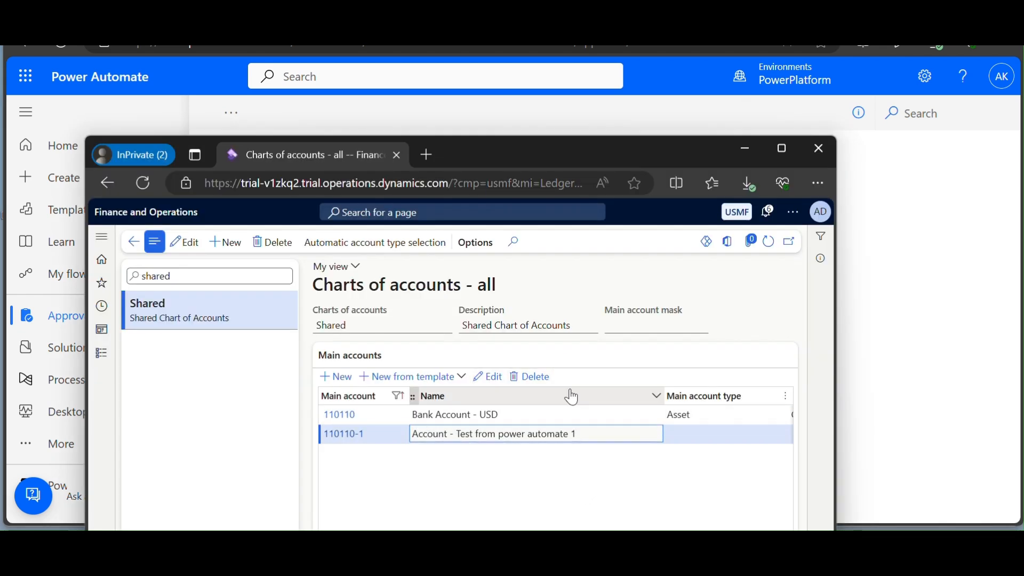
{"action": "left_click", "coordinate": [383, 399]}
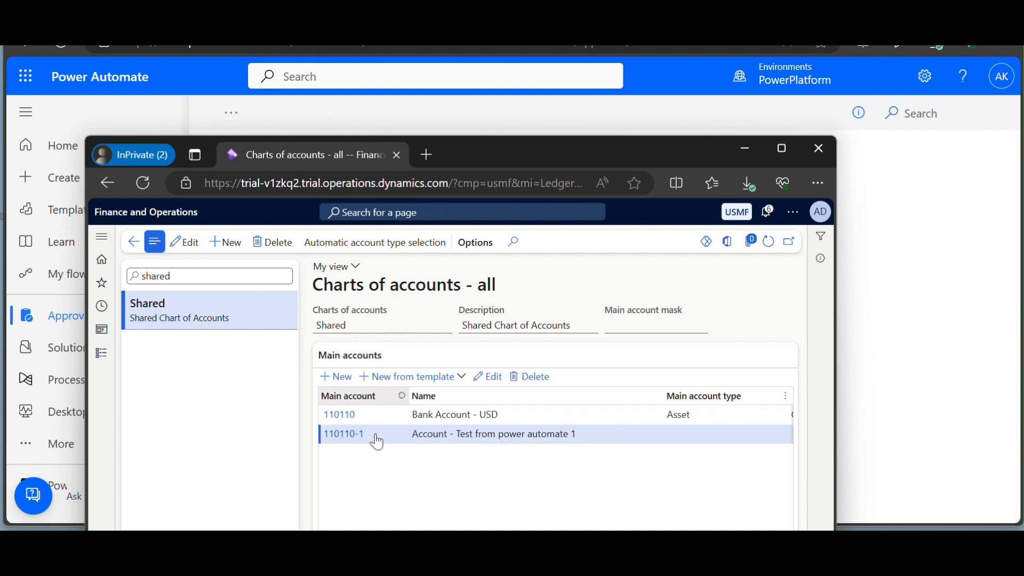
{"action": "left_click", "coordinate": [343, 521]}
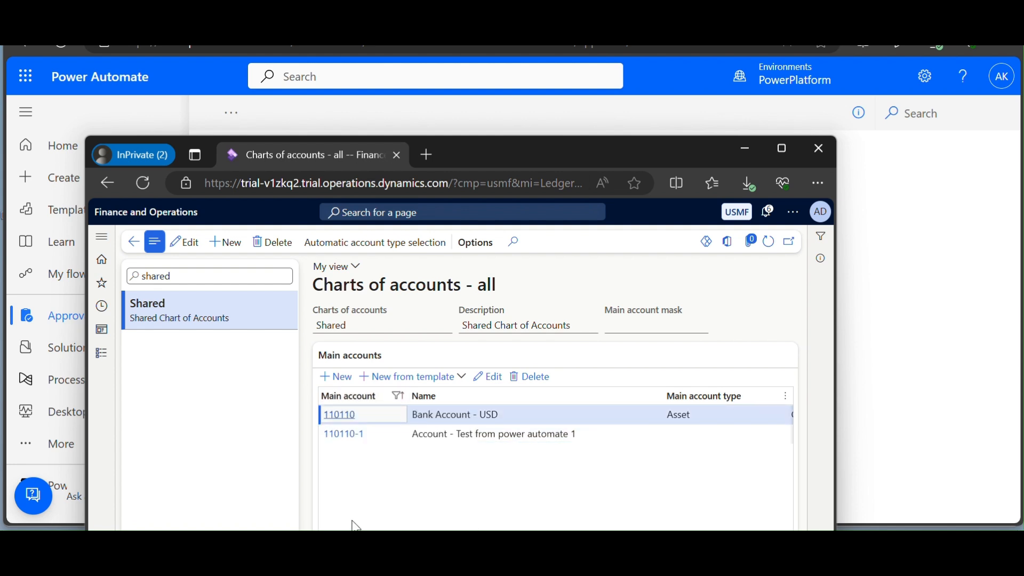
{"action": "left_click", "coordinate": [373, 398]}
{"action": "left_click", "coordinate": [344, 521]}
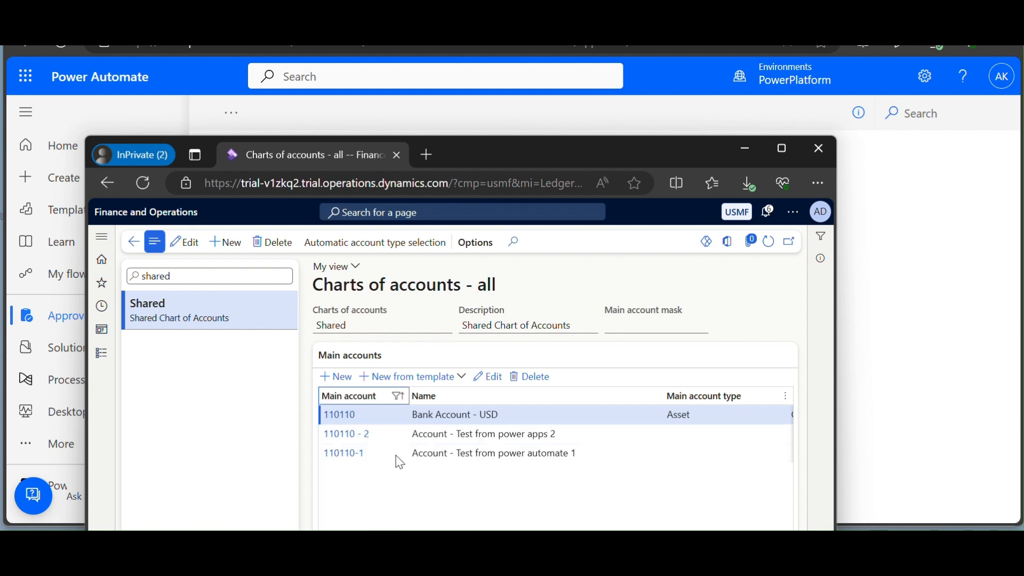
{"action": "left_click", "coordinate": [450, 436]}
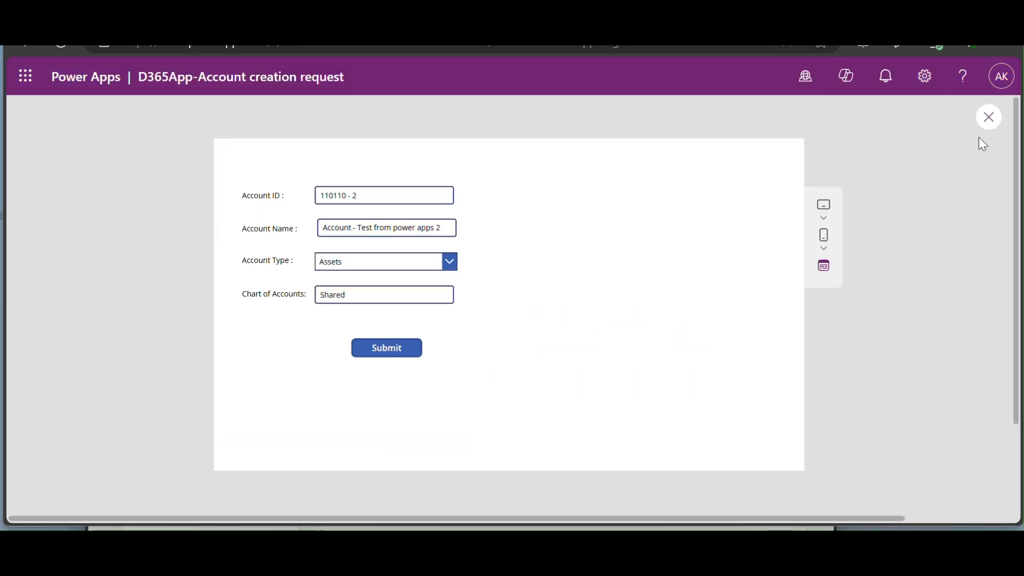
- Close the preview, dismiss the tip, publish this version of the app, and exit the editor
{"action": "left_click", "coordinate": [991, 122]}
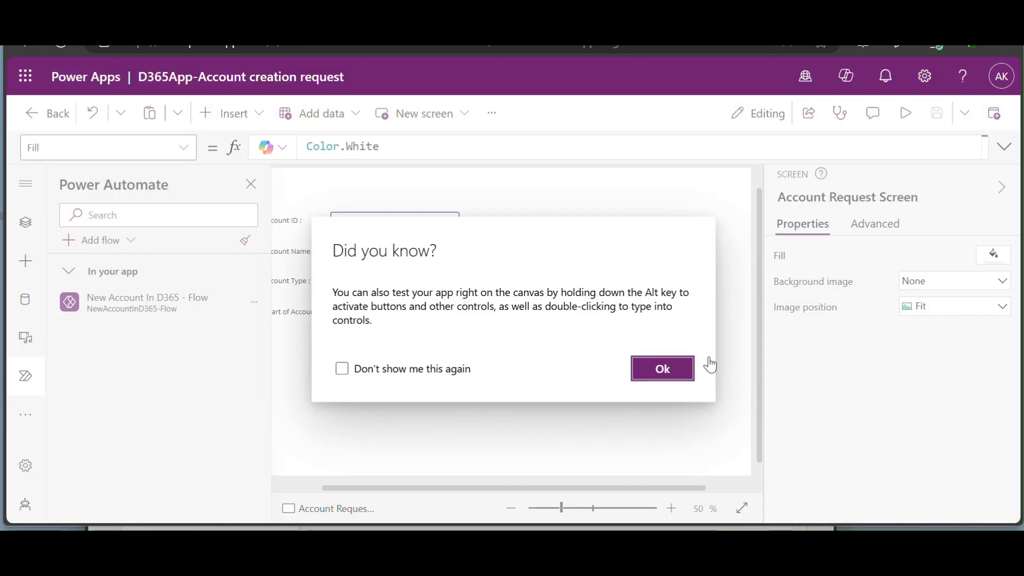
{"action": "left_click", "coordinate": [675, 378]}
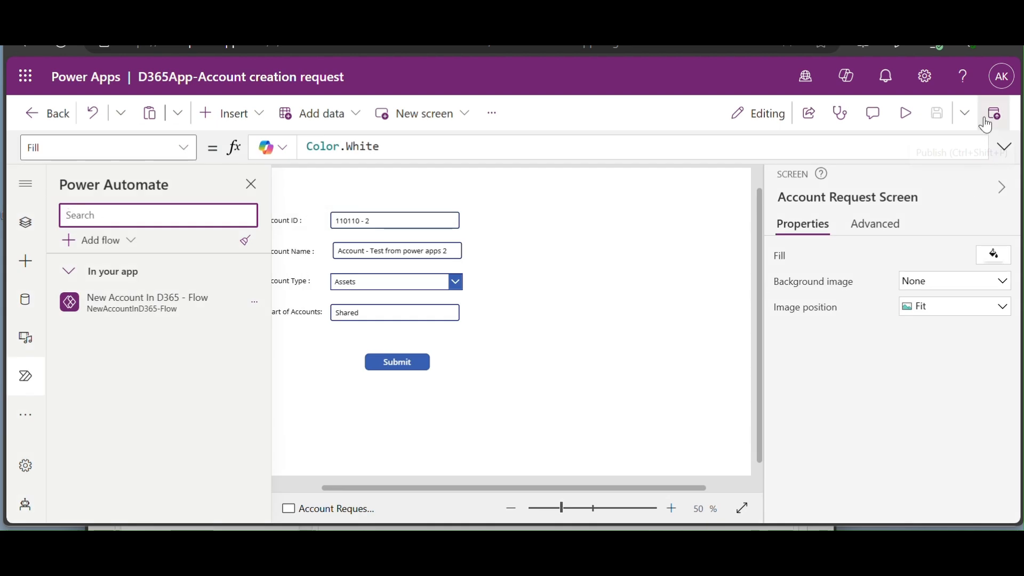
{"action": "left_click", "coordinate": [985, 123]}
{"action": "left_click", "coordinate": [570, 465]}
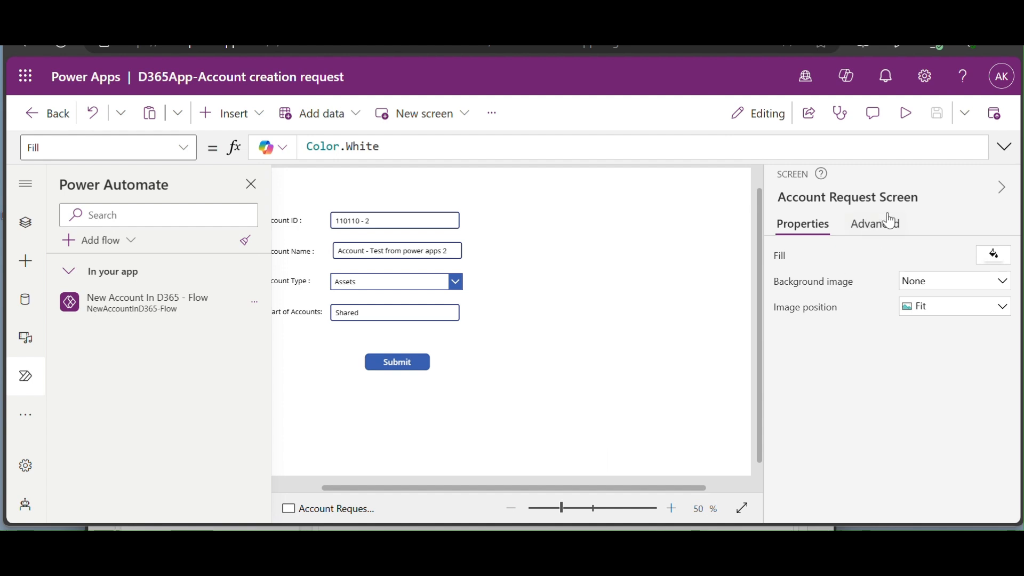
{"action": "left_click", "coordinate": [60, 114]}
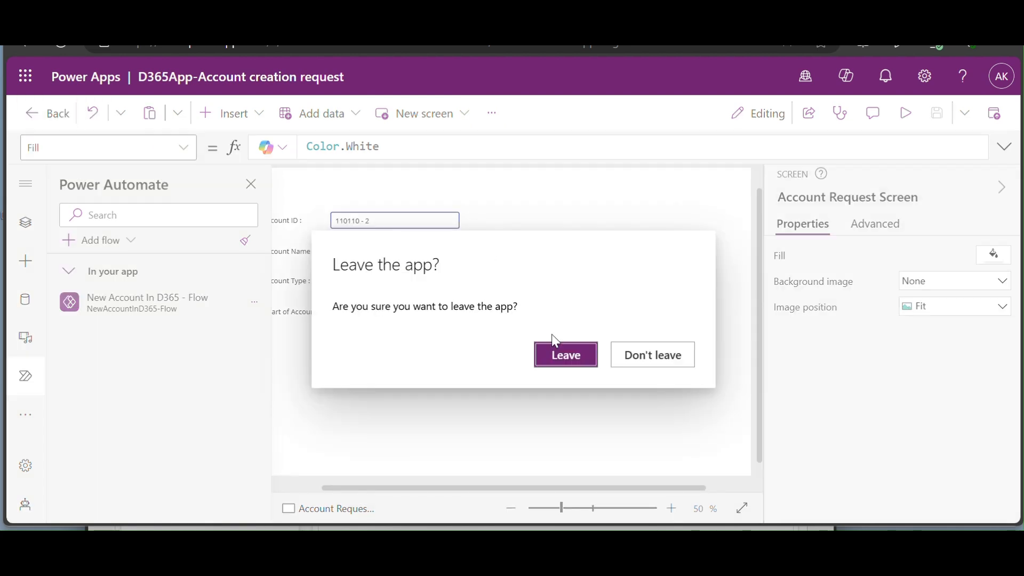
- Confirm leaving the editor and open the D365App-Account creation request app's details page
{"action": "left_click", "coordinate": [556, 356]}
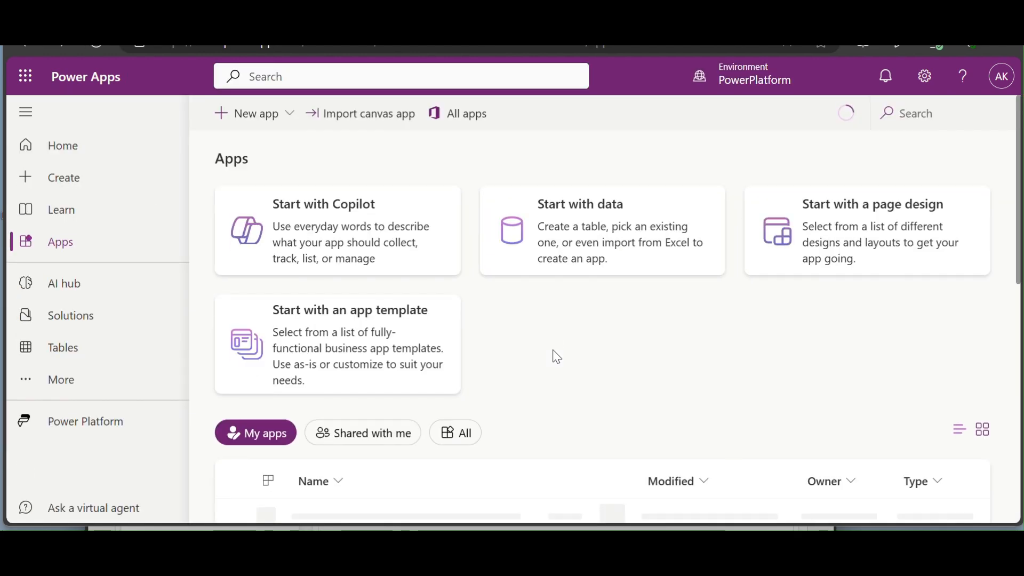
{"action": "scroll", "coordinate": [568, 339], "scroll_direction": "down", "scroll_amount": 3}
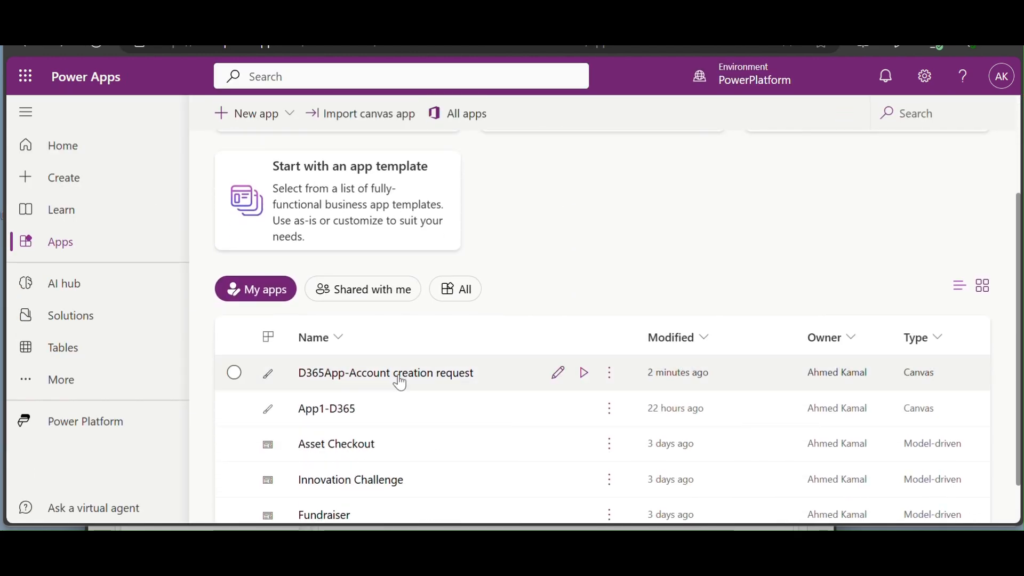
{"action": "left_click", "coordinate": [613, 384]}
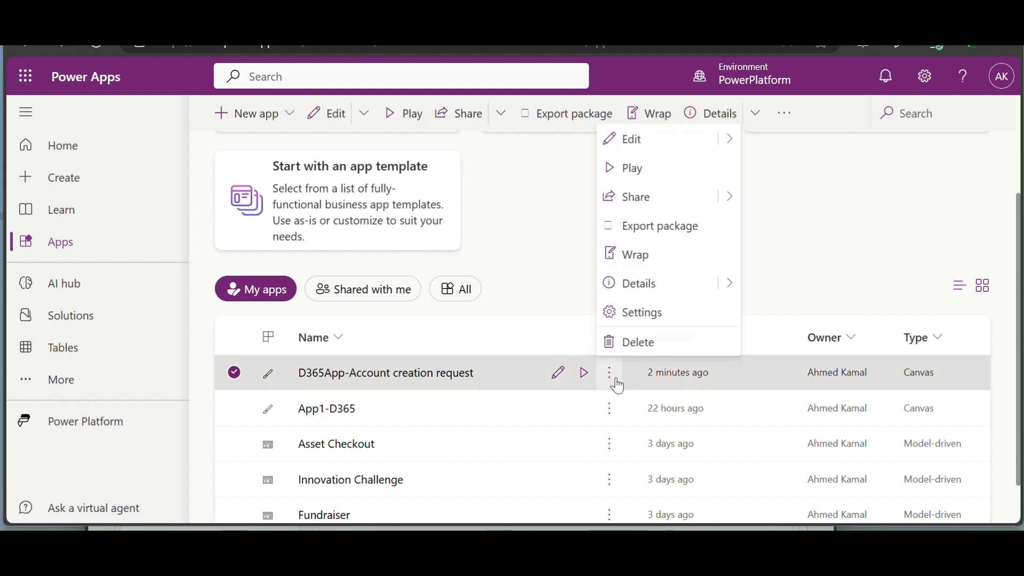
{"action": "left_click", "coordinate": [647, 321]}
{"action": "left_click", "coordinate": [644, 288]}
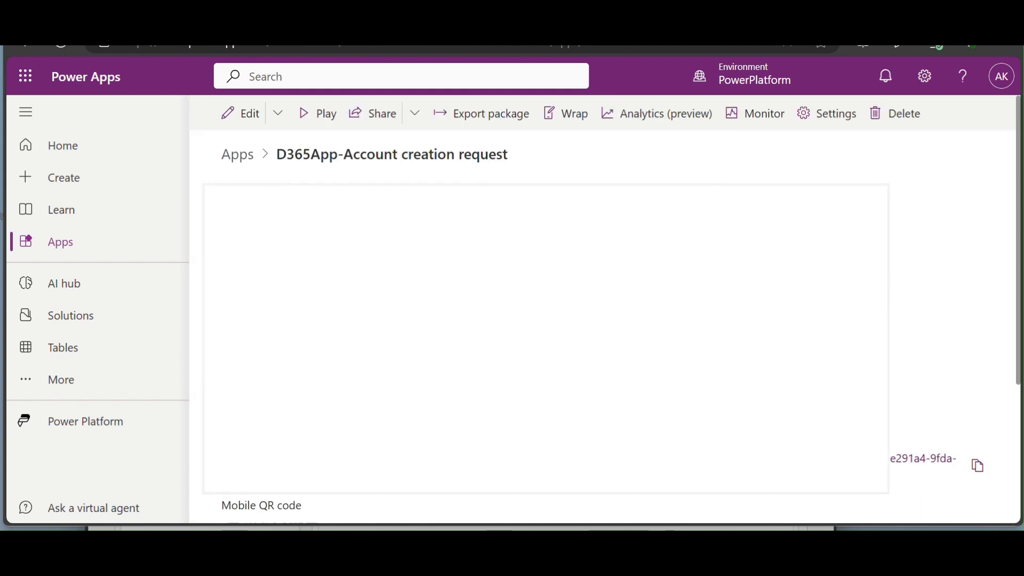
- Copy the app's App ID and bring the Charts of accounts window to the front
{"action": "scroll", "coordinate": [644, 288], "scroll_direction": "down", "scroll_amount": 3}
{"action": "scroll", "coordinate": [644, 288], "scroll_direction": "down", "scroll_amount": 1}
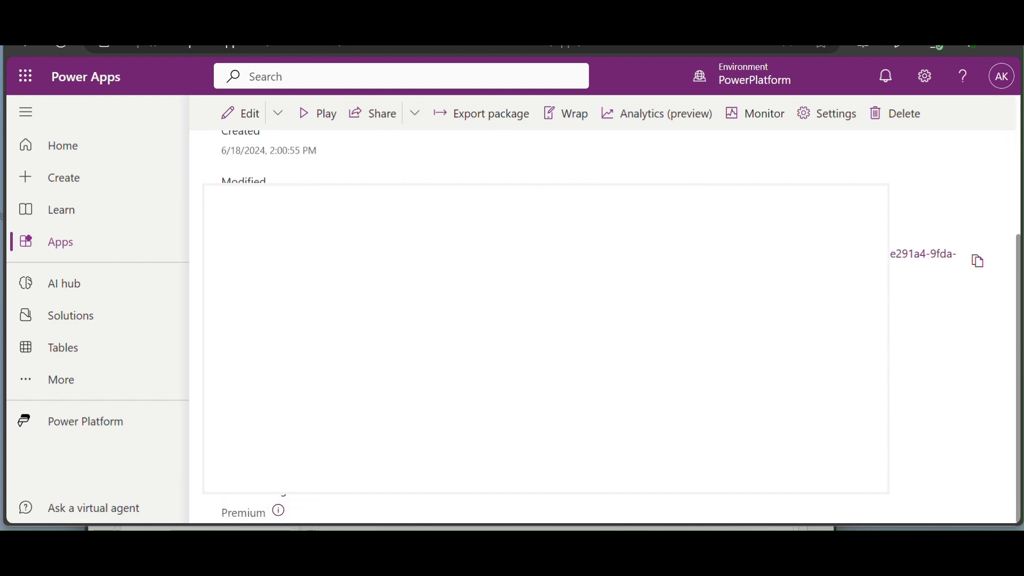
{"action": "triple_click", "coordinate": [339, 458]}
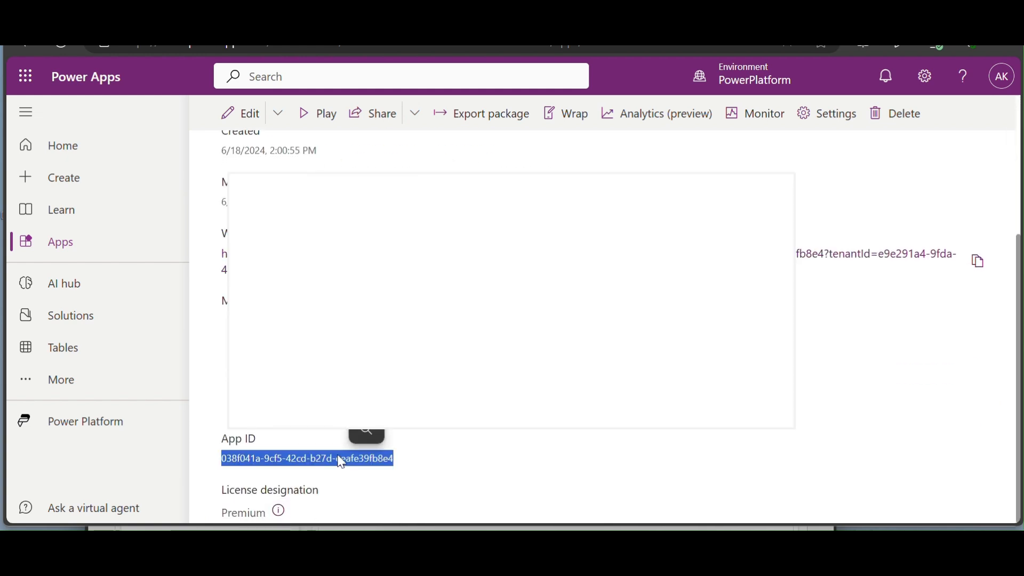
{"action": "left_click", "coordinate": [358, 432]}
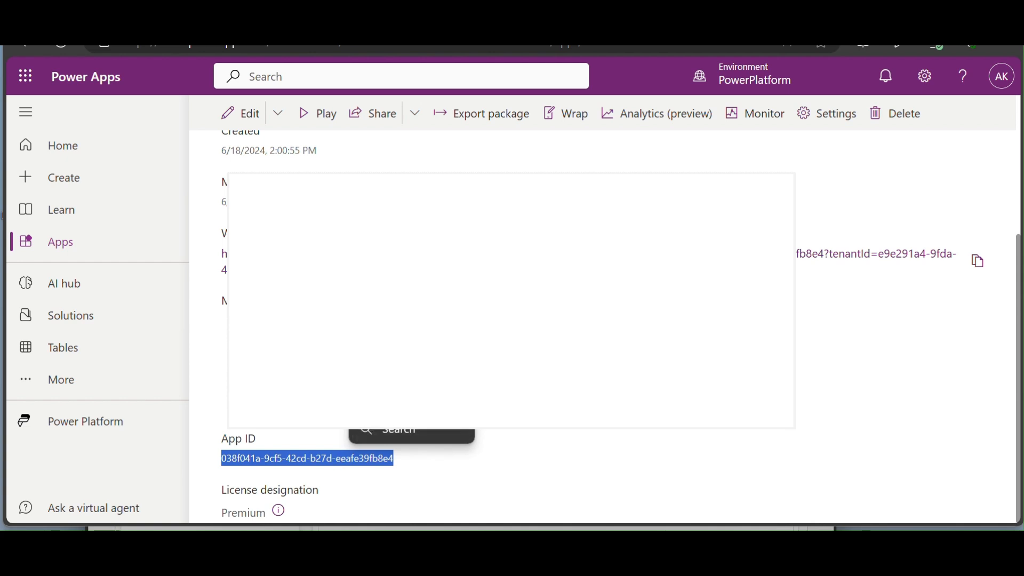
{"action": "left_click", "coordinate": [375, 406]}
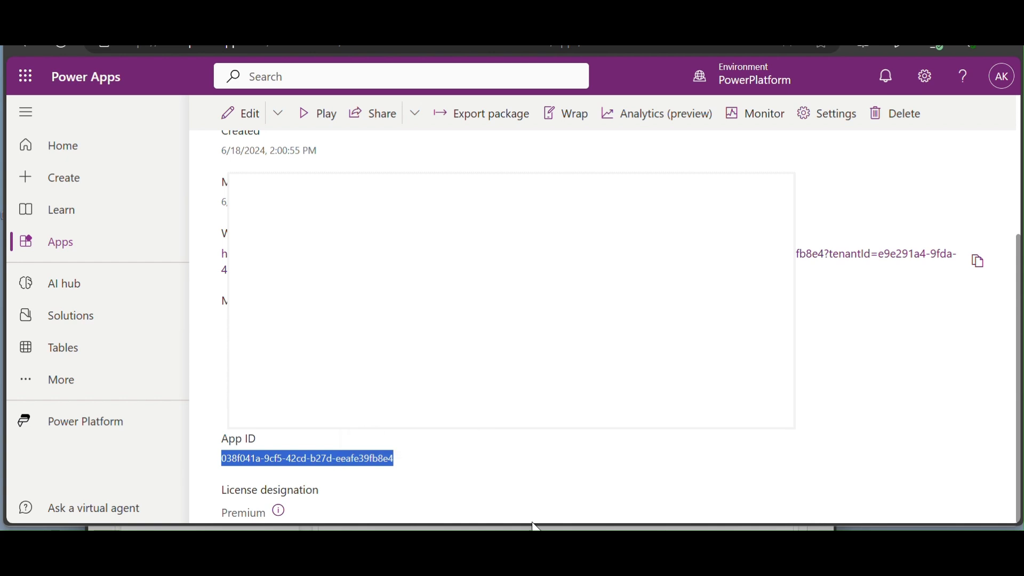
{"action": "left_click", "coordinate": [592, 507]}
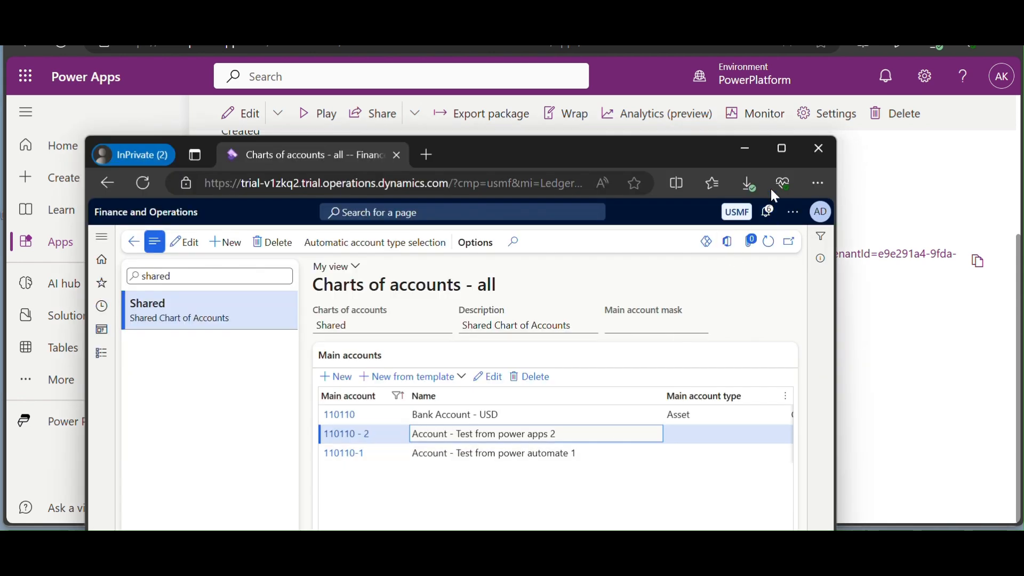
- Maximize the window and add a Power App named 'Account Request' with the copied App ID
{"action": "left_click", "coordinate": [790, 160]}
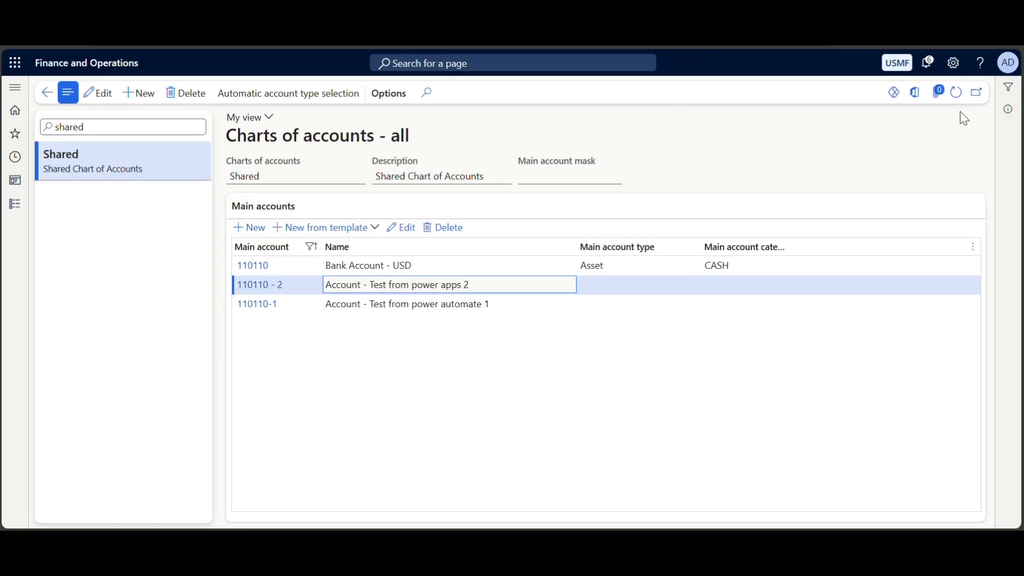
{"action": "left_click", "coordinate": [892, 95]}
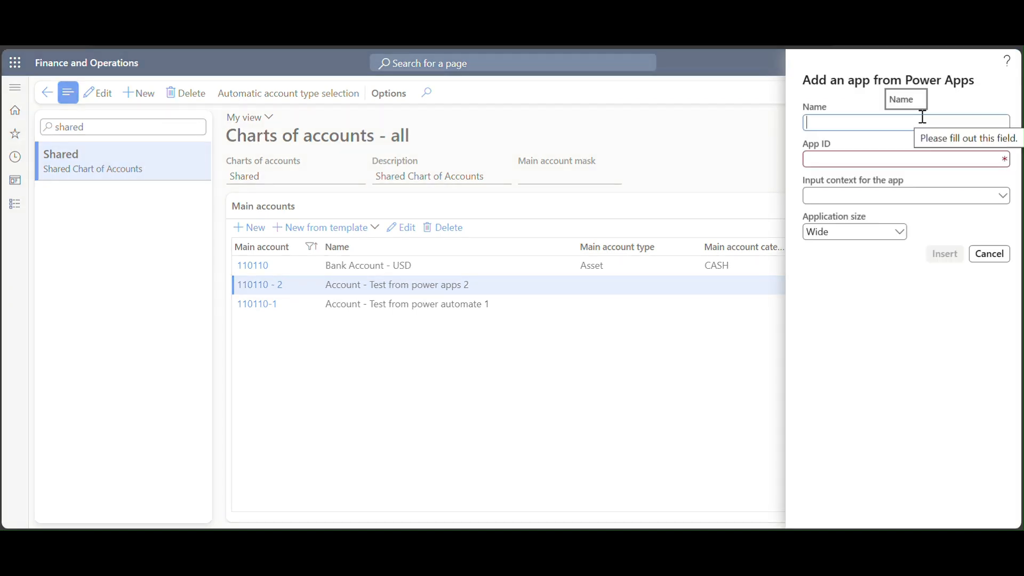
{"action": "type", "text": "Ac"}
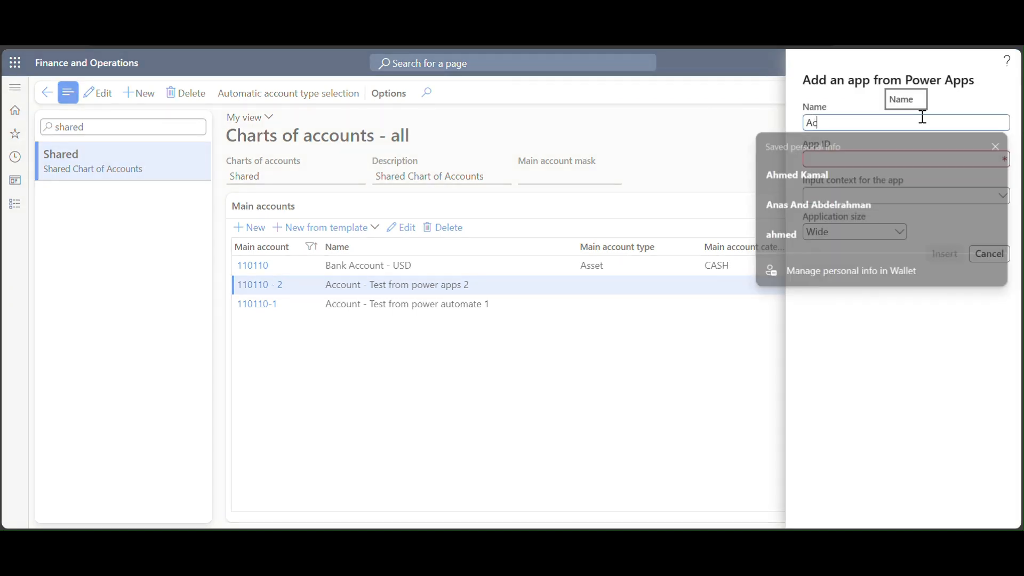
{"action": "type", "text": "count Request"}
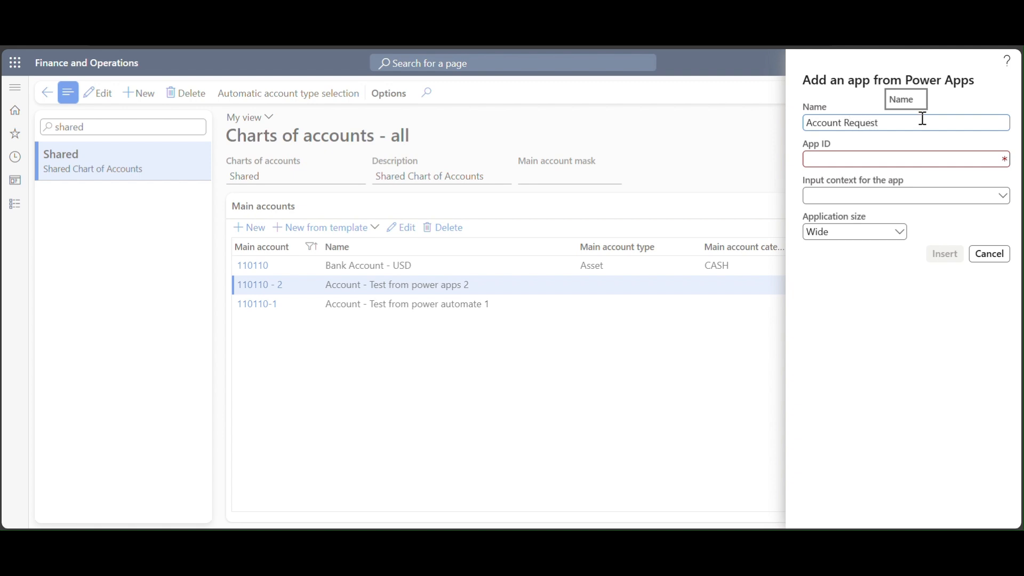
{"action": "left_click", "coordinate": [928, 160]}
{"action": "type", "text": "038f041a-9cf5-42cd-b27d-ecafe39fb8e4"}
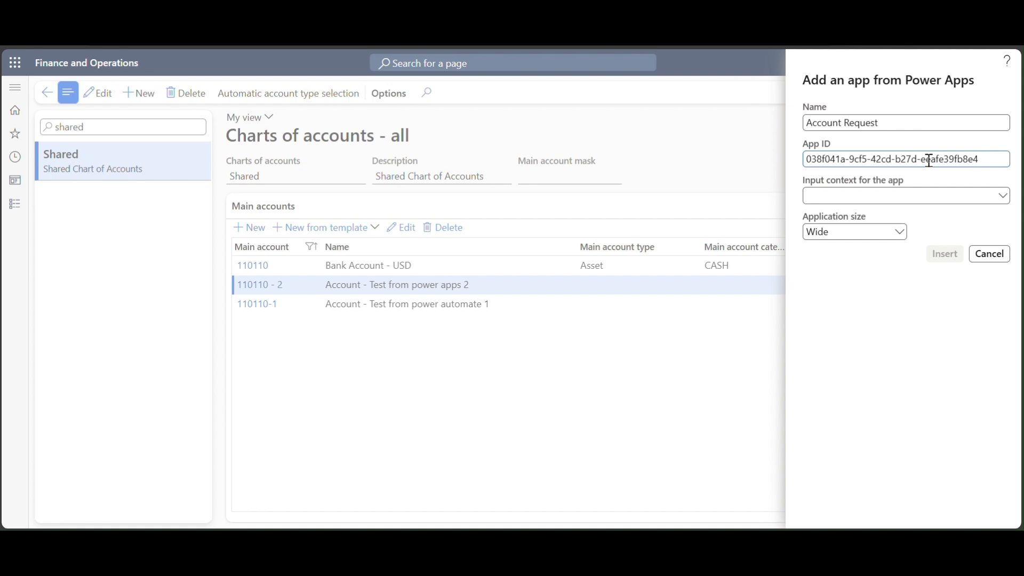
- Set input context to Chart of accounts - Name and size to Thin, then insert the app
{"action": "left_click", "coordinate": [1002, 198]}
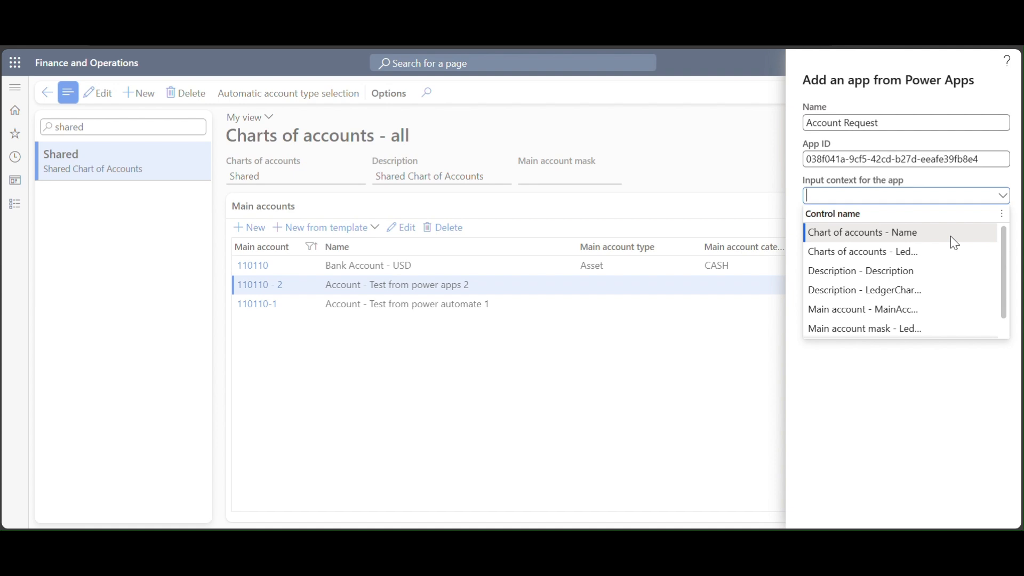
{"action": "left_click", "coordinate": [953, 243]}
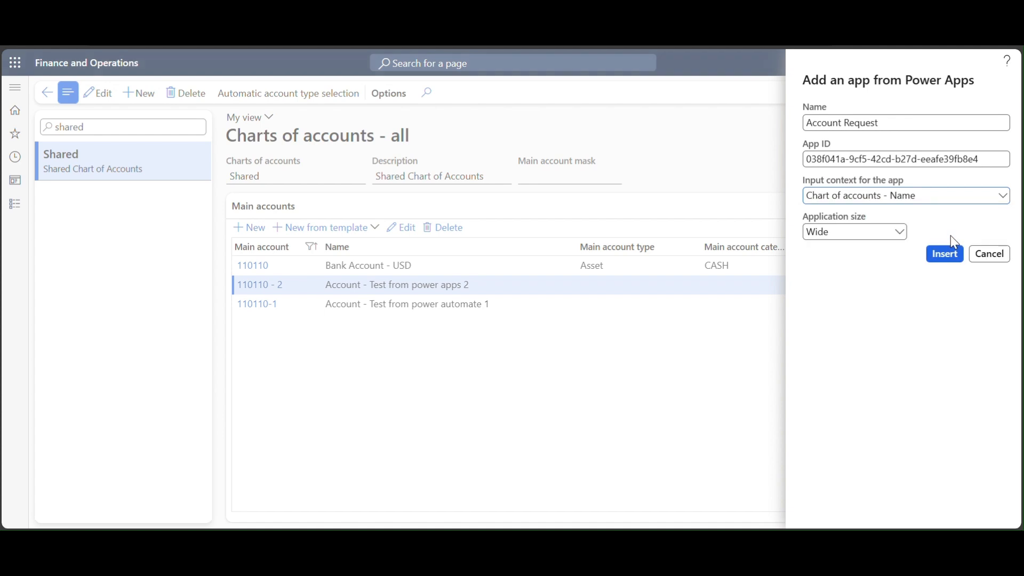
{"action": "left_click", "coordinate": [899, 233]}
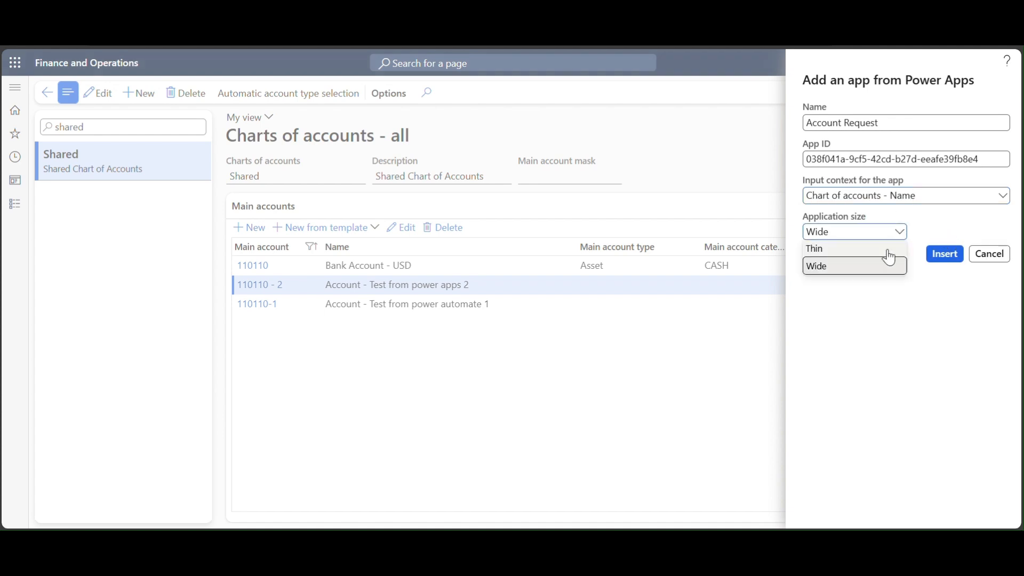
{"action": "left_click", "coordinate": [883, 252]}
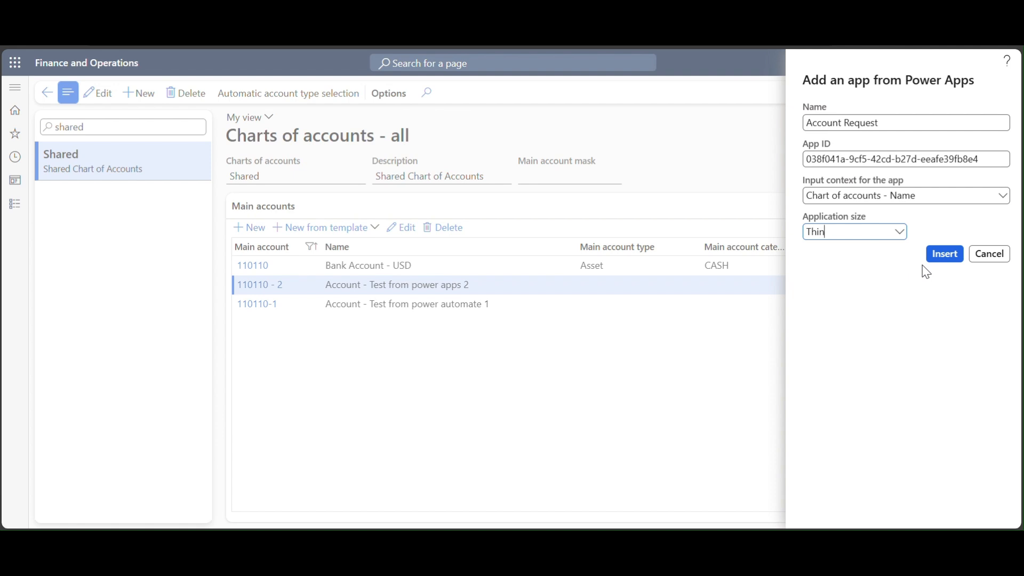
{"action": "left_click", "coordinate": [941, 254]}
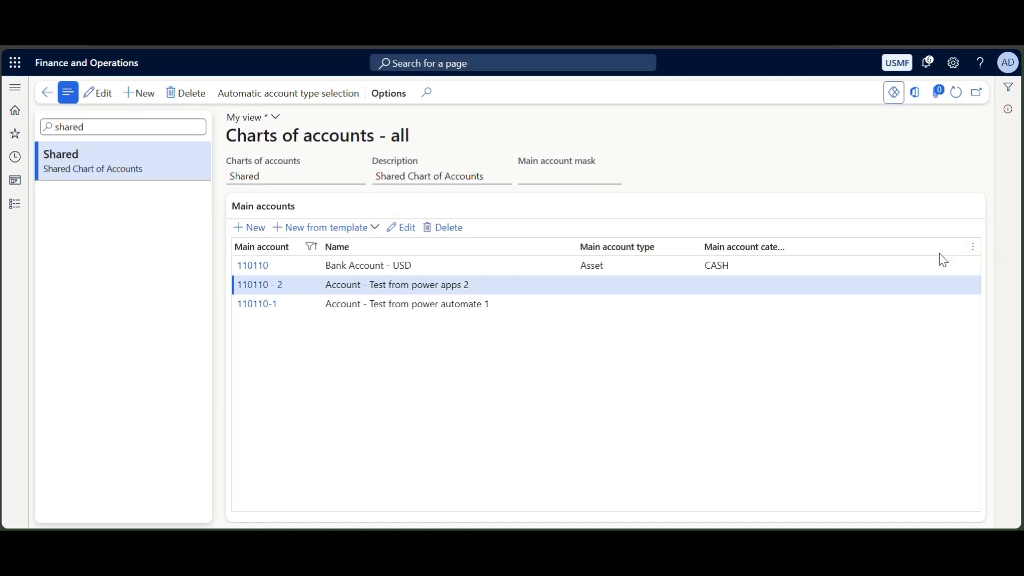
- Launch the embedded Account Request app and enter Account ID 110110 - 3
{"action": "left_click", "coordinate": [476, 158]}
{"action": "left_click", "coordinate": [893, 95]}
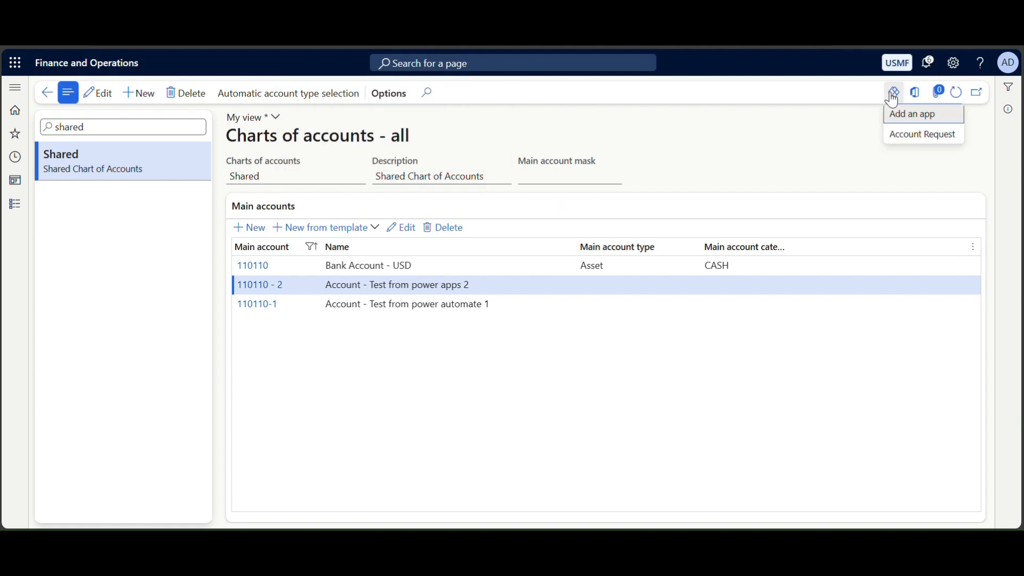
{"action": "left_click", "coordinate": [913, 136]}
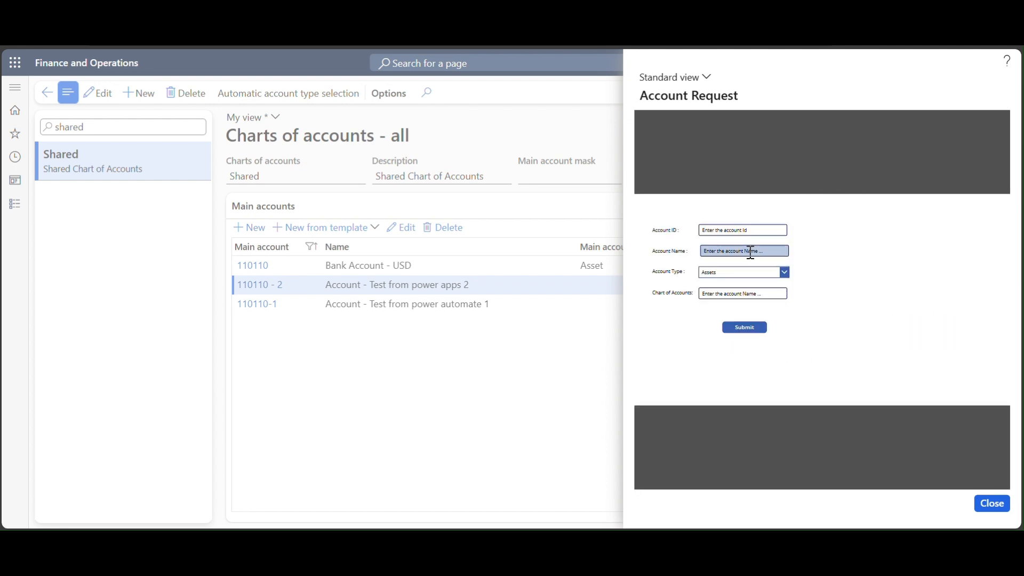
{"action": "left_click", "coordinate": [760, 232]}
{"action": "key", "text": "ctrl+a"}
{"action": "type", "text": "1"}
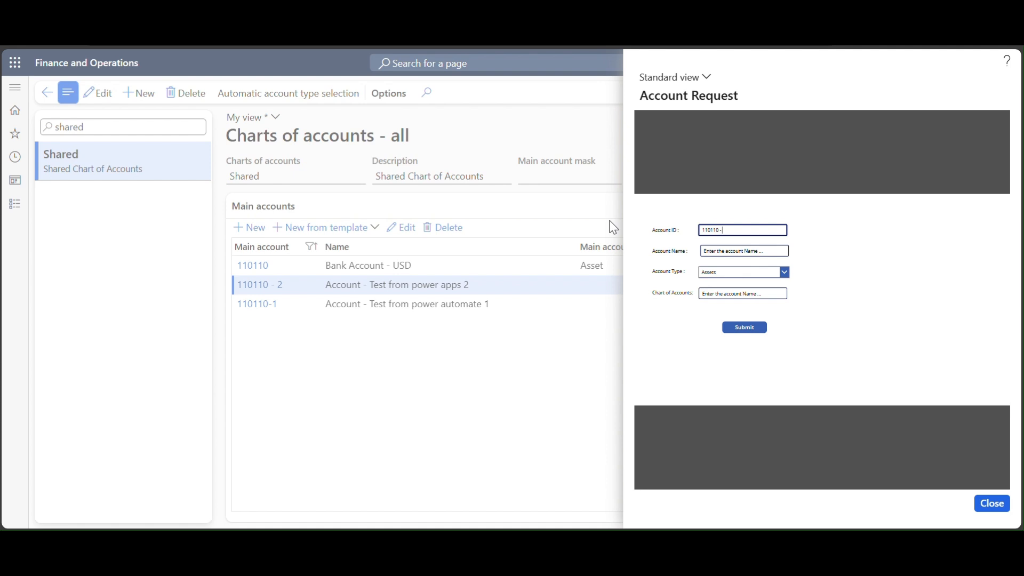
- Enter name 'Account from power app 3', keep Assets, chart shared, then submit and close the app
{"action": "key", "text": "Tab"}
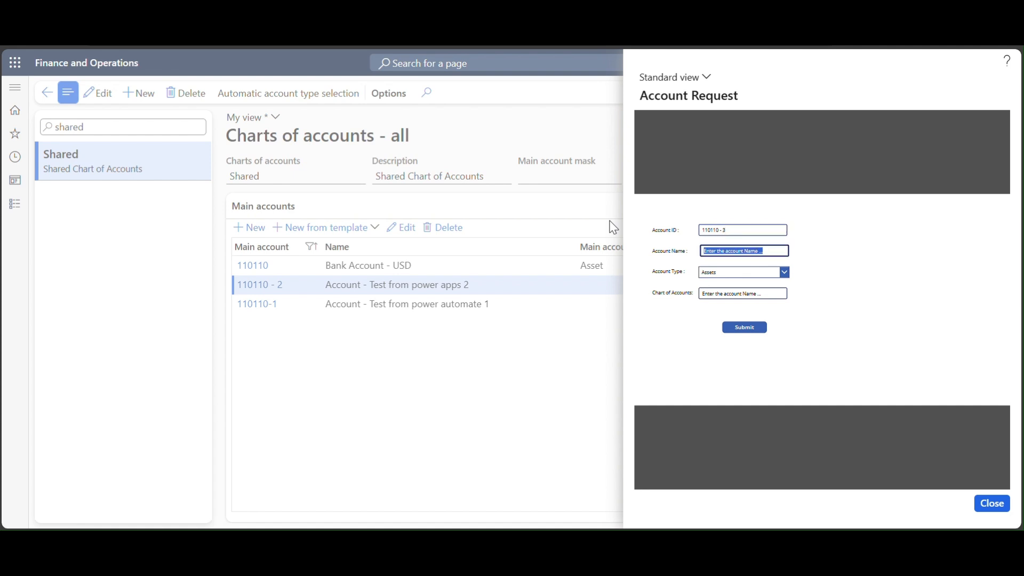
{"action": "type", "text": "Account from power app 3"}
{"action": "key", "text": "Tab"}
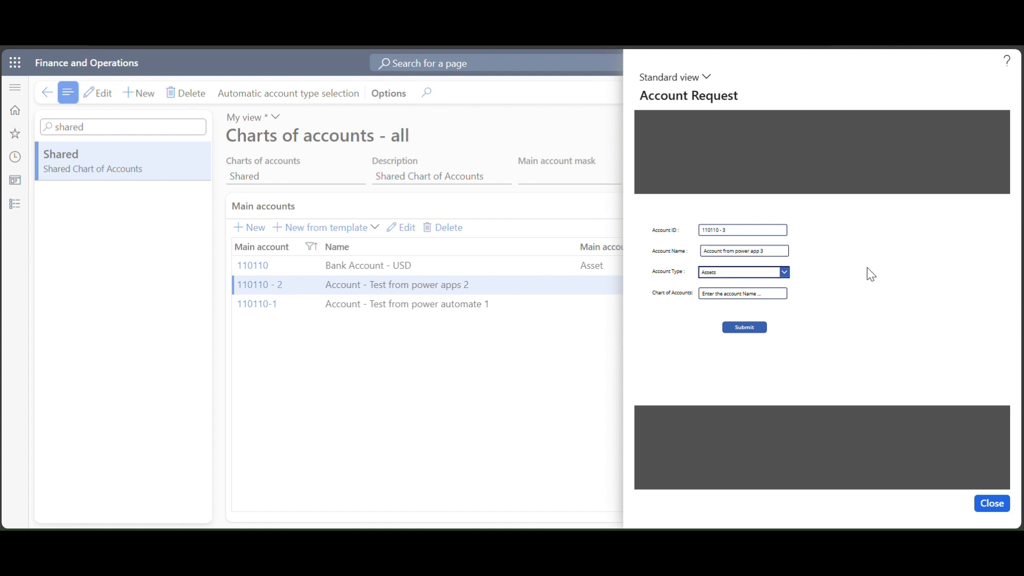
{"action": "left_click", "coordinate": [763, 298]}
{"action": "type", "text": "shared"}
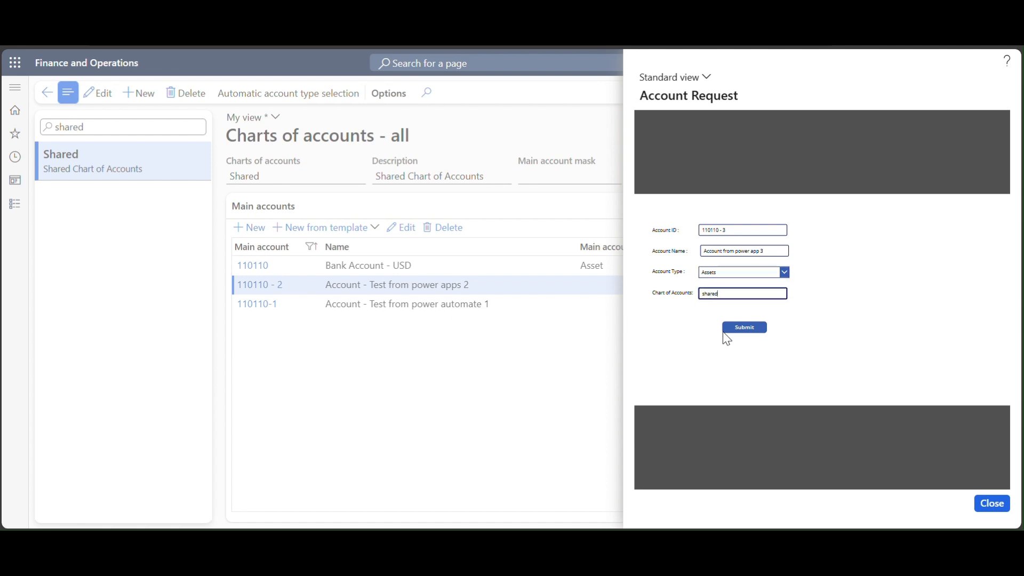
{"action": "left_click", "coordinate": [744, 327]}
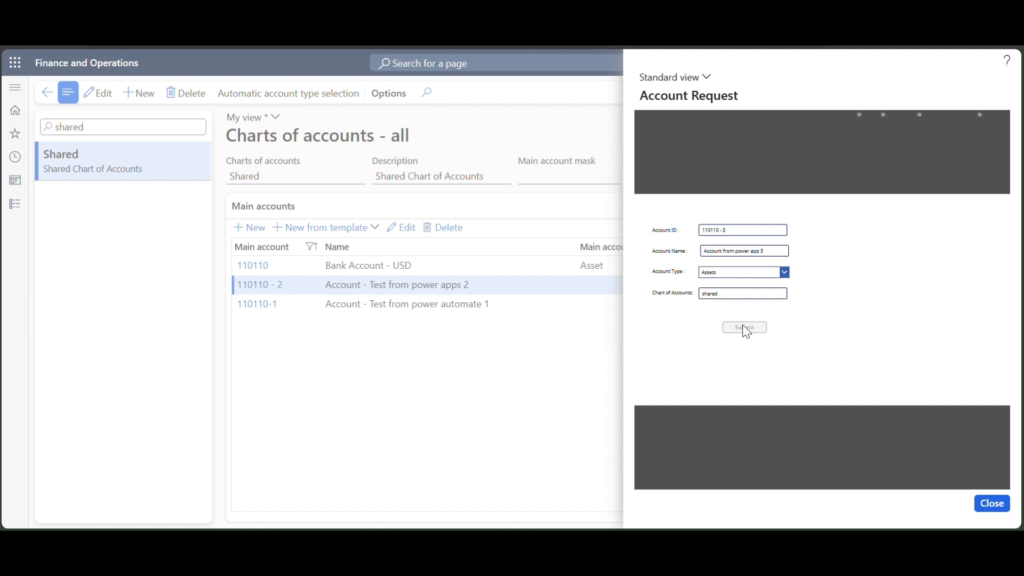
{"action": "left_click", "coordinate": [990, 504]}
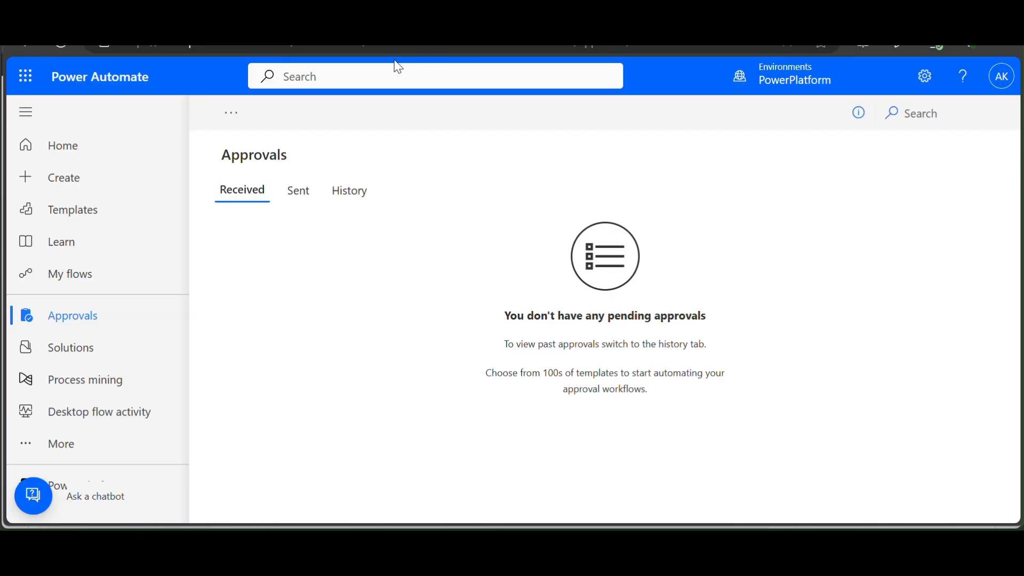
- Reload Approvals and approve the pending Create a new Main Account in D365 request
{"action": "left_click", "coordinate": [65, 52]}
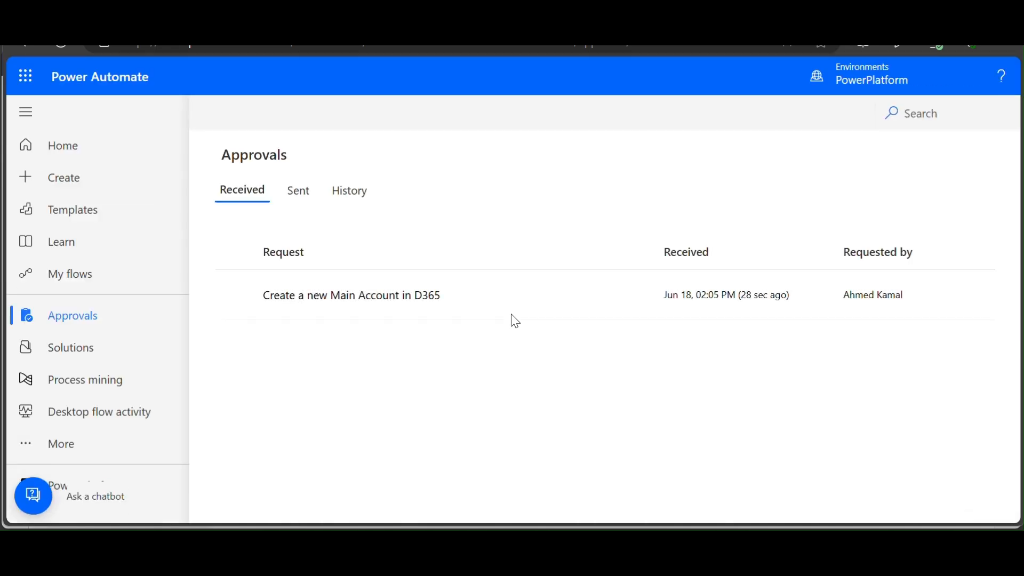
{"action": "left_click", "coordinate": [574, 294]}
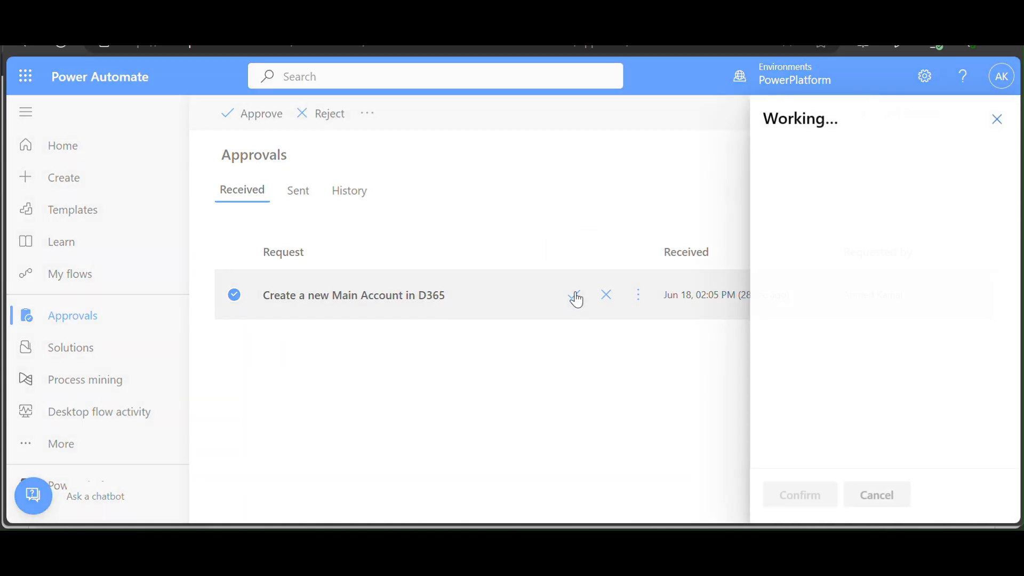
{"action": "left_click", "coordinate": [783, 493]}
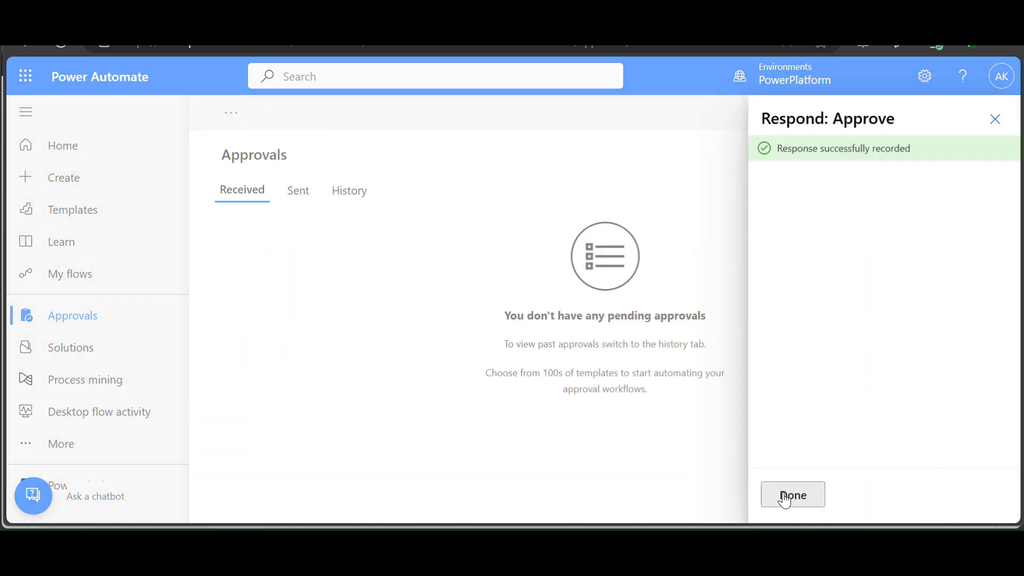
{"action": "left_click", "coordinate": [783, 493]}
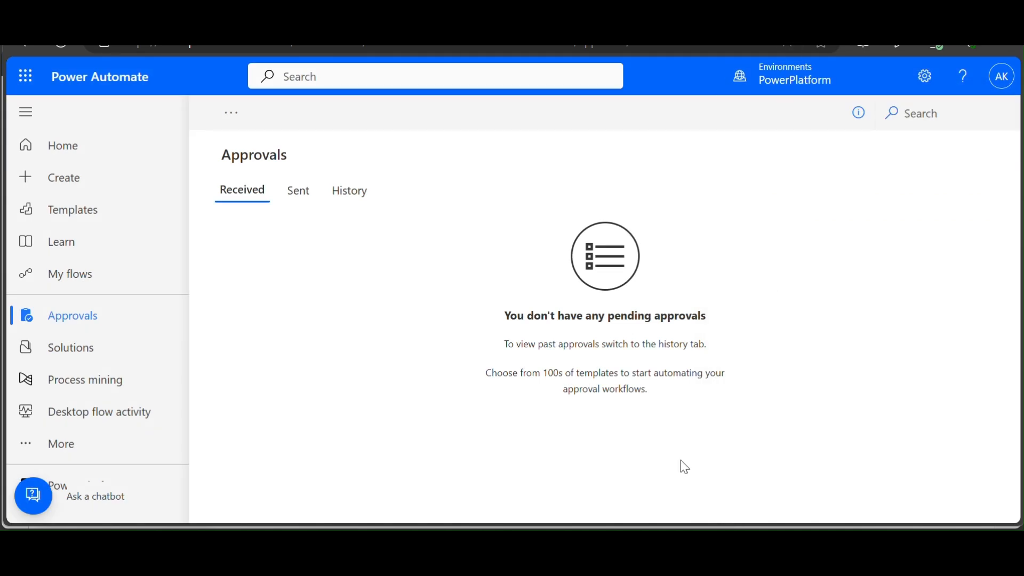
- Back in Finance and Operations, reapply the 110110 Main account filter and select the new account 110110 - 3
{"action": "mouse_move", "coordinate": [596, 519]}
{"action": "left_click", "coordinate": [614, 504]}
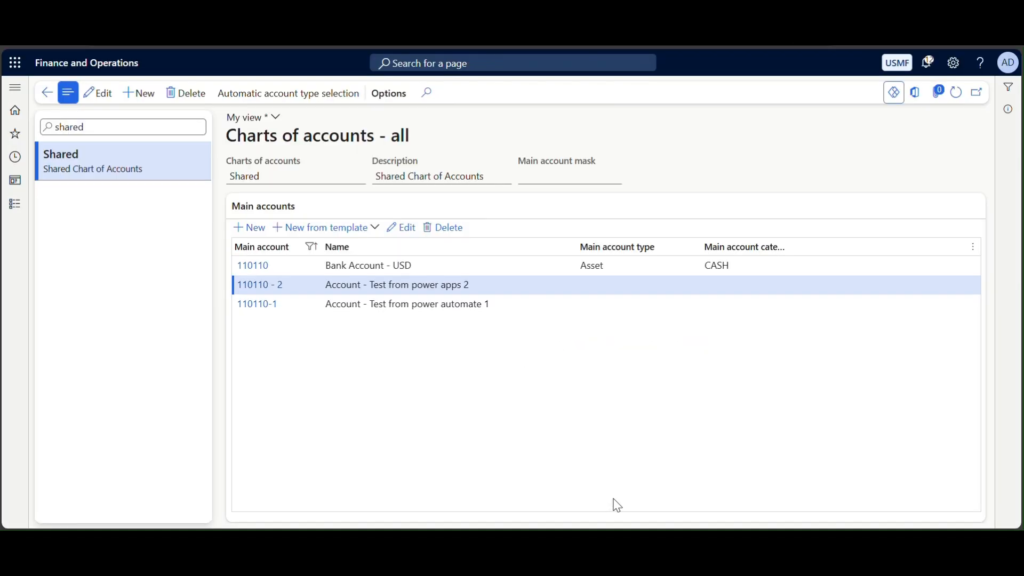
{"action": "left_click", "coordinate": [305, 248]}
{"action": "left_click", "coordinate": [269, 372]}
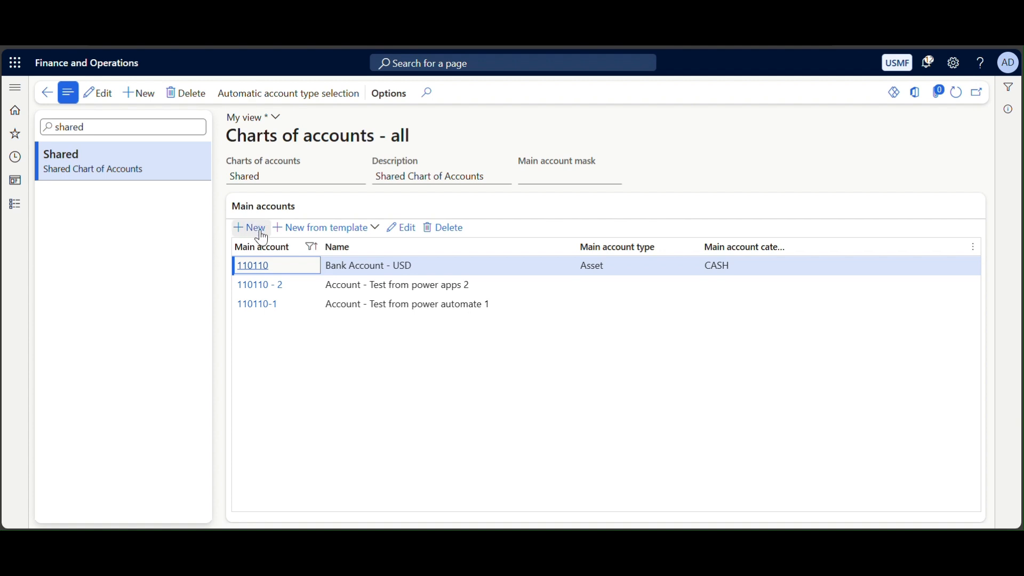
{"action": "left_click", "coordinate": [281, 250]}
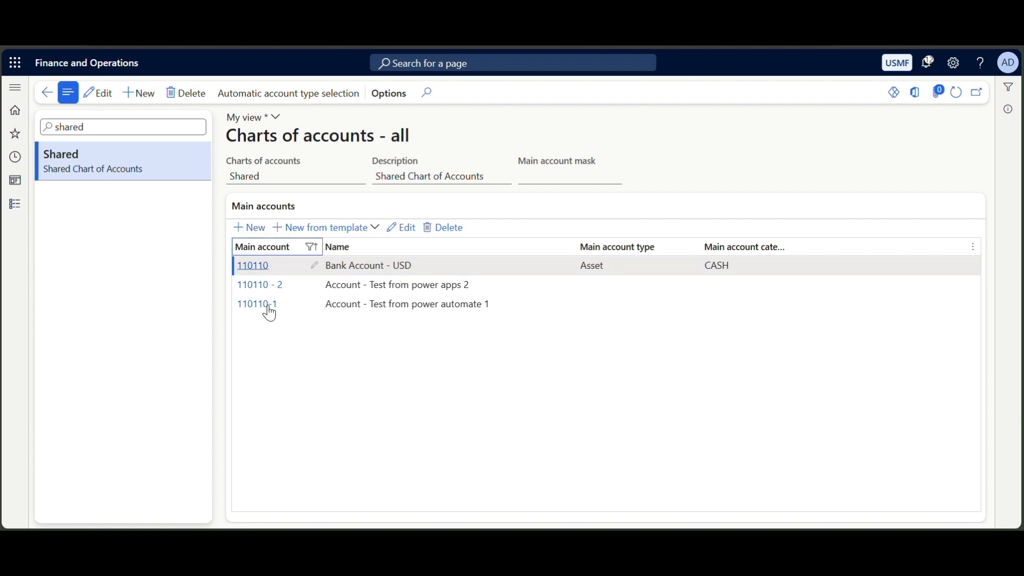
{"action": "left_click", "coordinate": [258, 372]}
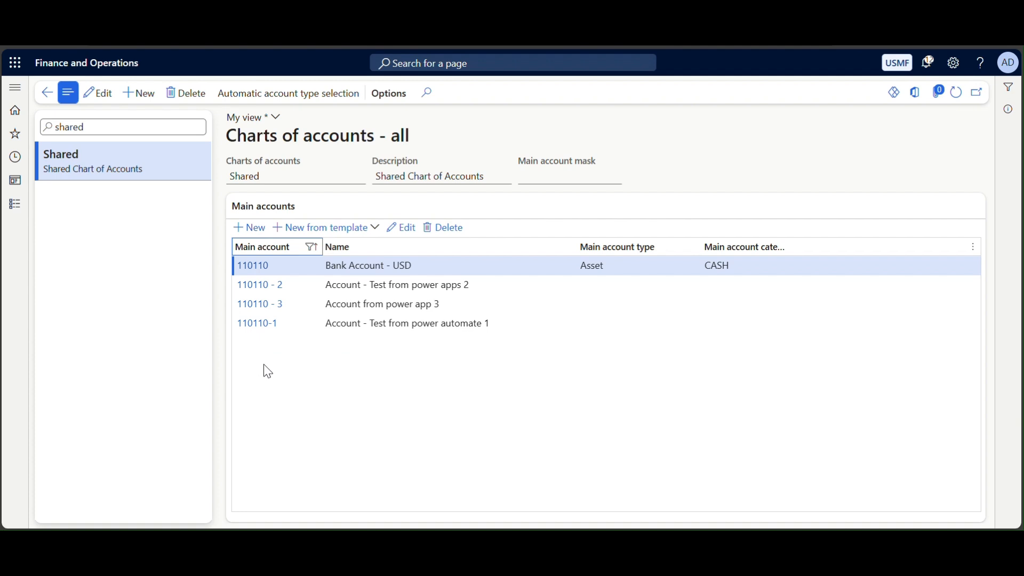
{"action": "left_click", "coordinate": [393, 305]}
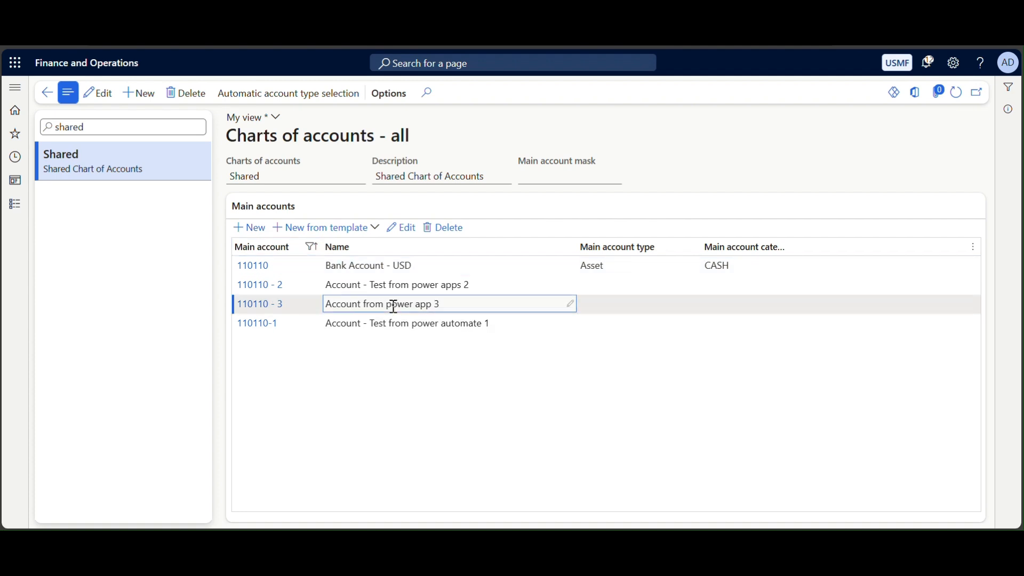